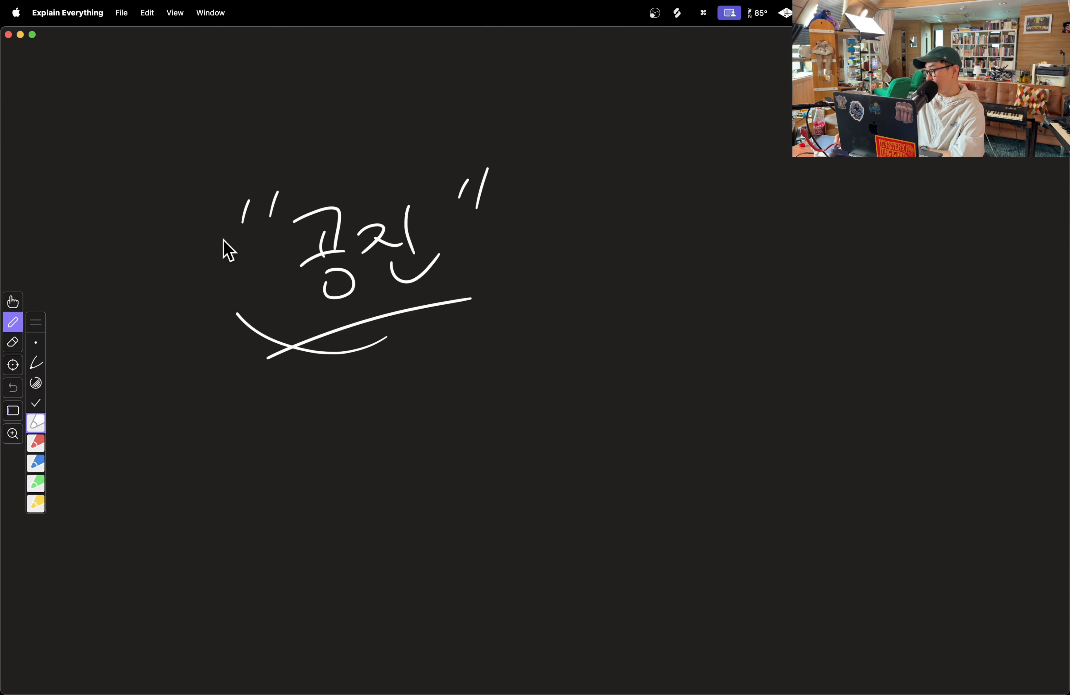
- Circle the quoted word "공진" and handwrite "유난히" below it in white
drag(224, 246, 384, 383)
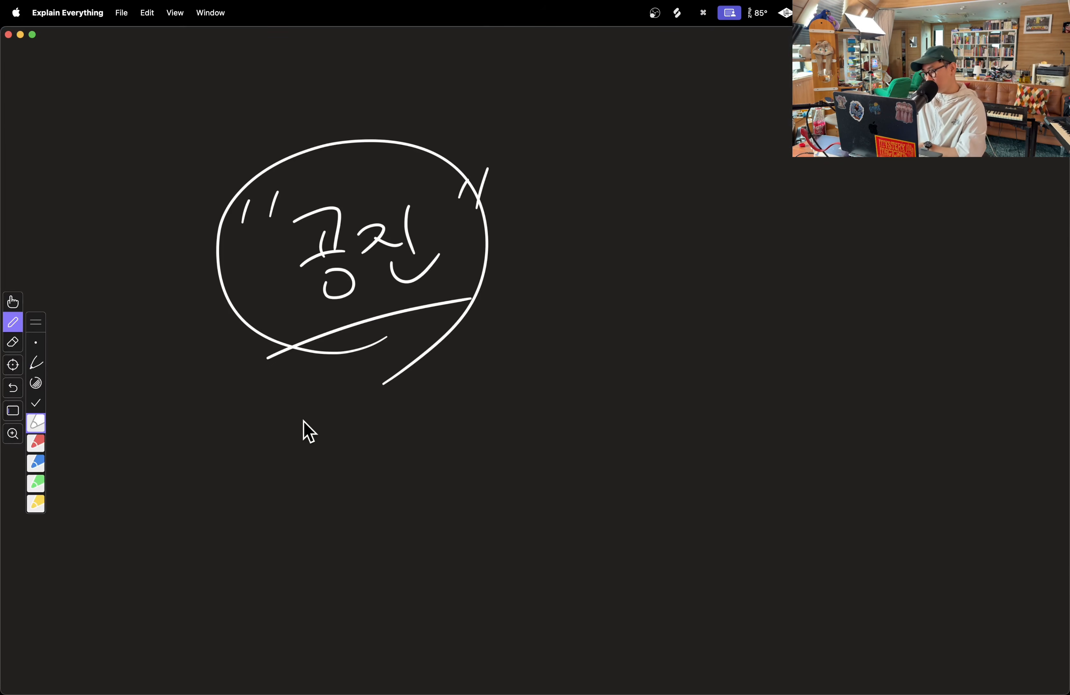
drag(297, 463, 274, 485)
mouse_move(251, 504)
mouse_down()
mouse_move(302, 490)
mouse_move(295, 526)
mouse_up()
drag(299, 499, 310, 536)
mouse_move(324, 472)
mouse_down()
mouse_move(319, 483)
mouse_move(352, 494)
mouse_up()
drag(350, 485, 362, 484)
drag(338, 495, 362, 508)
drag(377, 461, 384, 490)
drag(385, 478, 394, 487)
drag(416, 441, 432, 521)
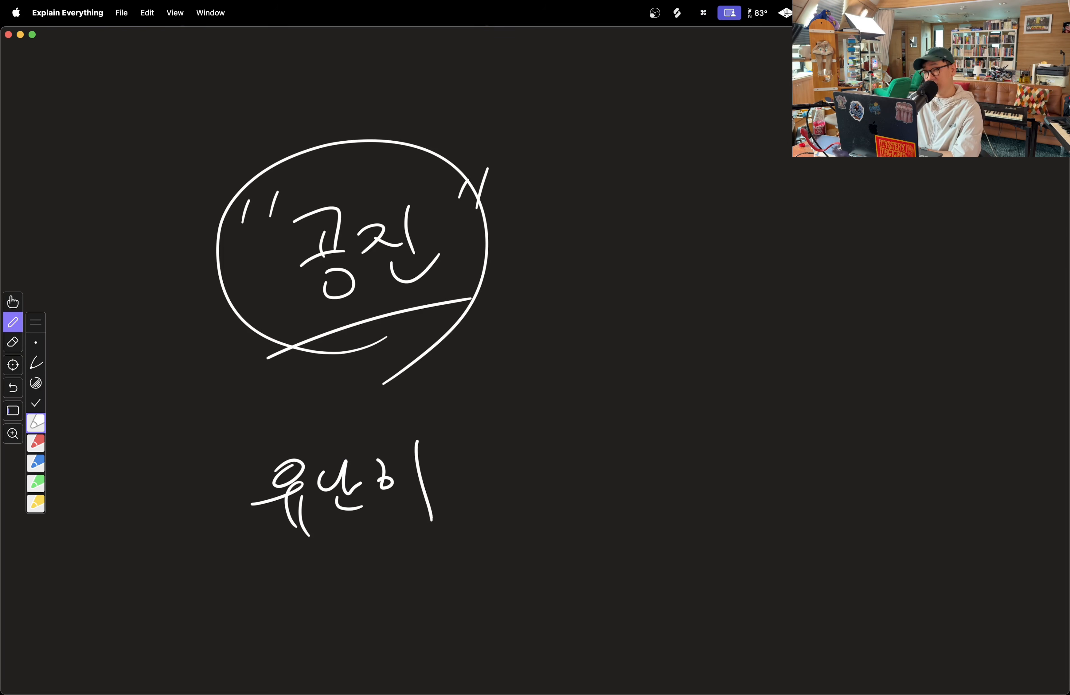
- Handwrite "길게" in blue beside "유난히"
click(36, 462)
drag(508, 452, 564, 490)
mouse_move(571, 445)
mouse_down()
mouse_move(572, 465)
mouse_move(618, 483)
mouse_up()
- Continue the line by handwriting "지속되는" in white after the blue word
click(36, 423)
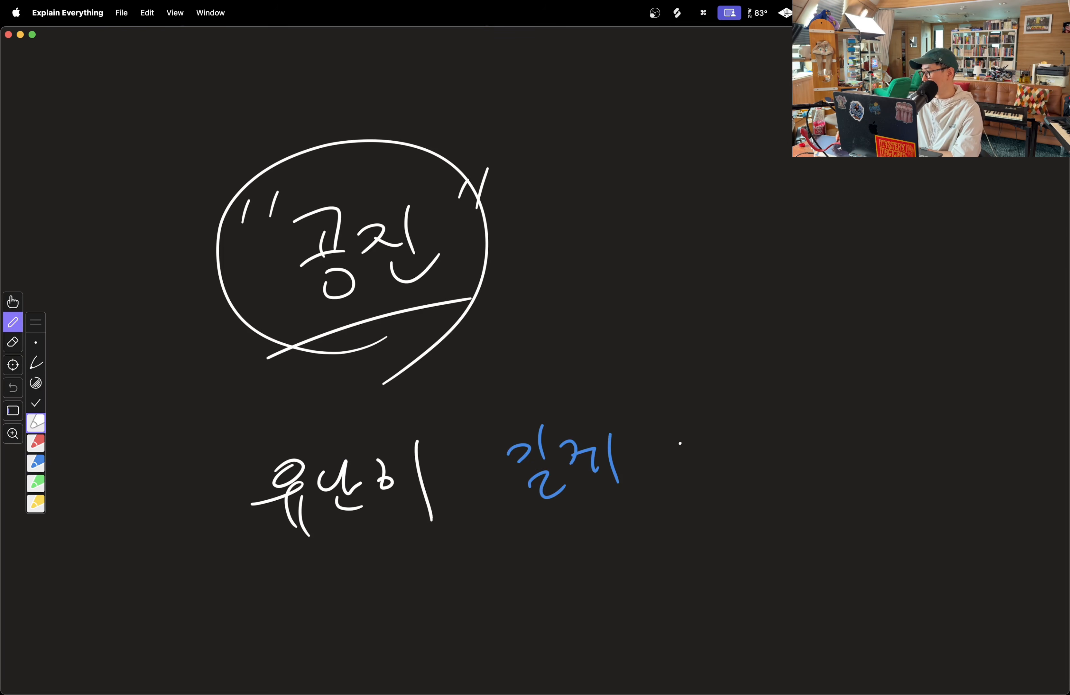
drag(680, 445, 714, 457)
drag(731, 404, 734, 509)
drag(768, 405, 754, 433)
drag(766, 417, 797, 446)
drag(773, 460, 791, 482)
mouse_move(822, 417)
mouse_down()
mouse_move(852, 463)
mouse_move(872, 459)
mouse_up()
drag(875, 403, 909, 424)
mouse_move(869, 449)
mouse_down()
mouse_move(906, 446)
mouse_move(953, 476)
mouse_up()
scroll(535, 361, right, 5)
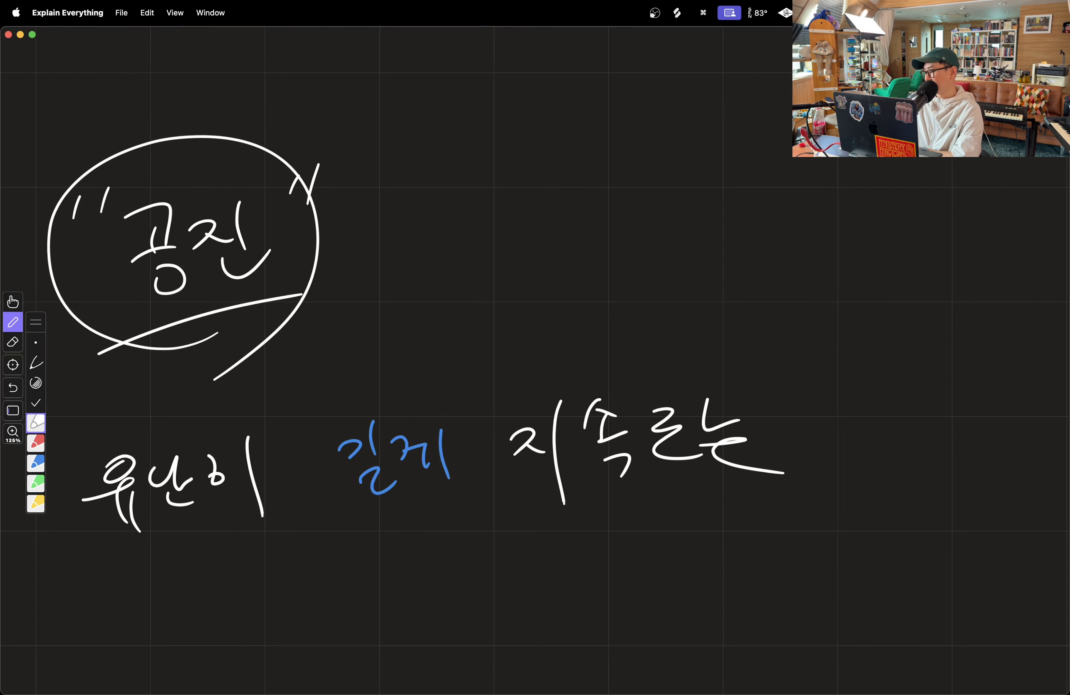
drag(685, 398, 714, 497)
- Finish the handwritten phrase with the word "주파수" in white
mouse_move(845, 399)
mouse_down()
mouse_move(843, 419)
mouse_move(879, 419)
mouse_up()
drag(861, 435, 880, 488)
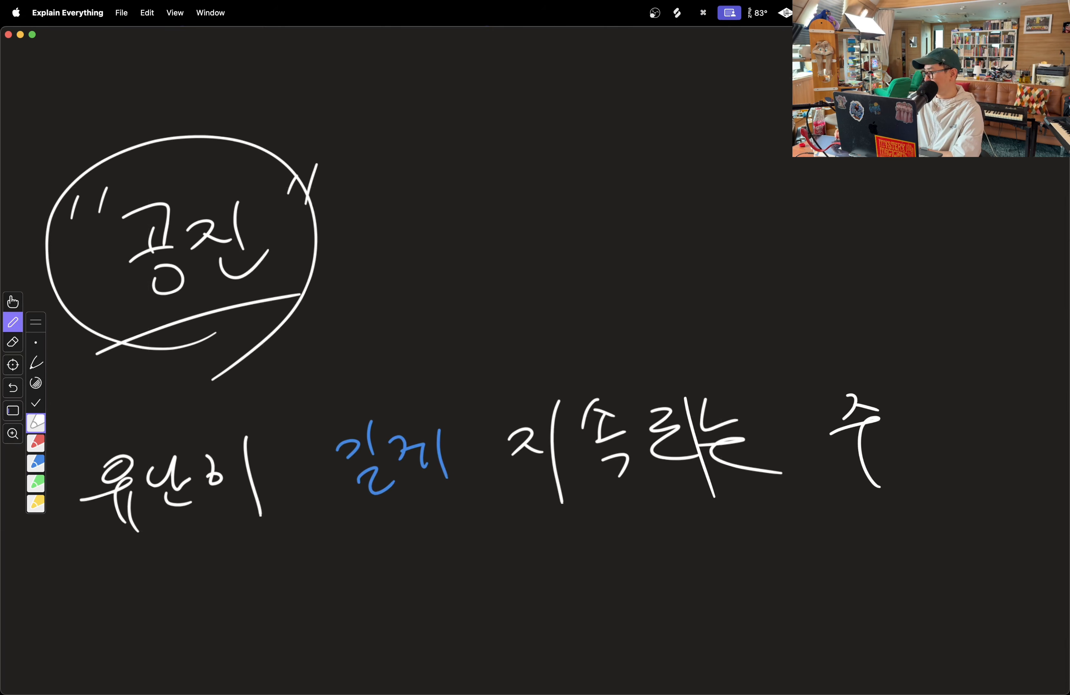
drag(895, 427, 926, 415)
mouse_move(915, 417)
mouse_down()
mouse_move(941, 442)
mouse_move(965, 444)
mouse_up()
drag(972, 413, 1027, 424)
drag(999, 432, 1011, 495)
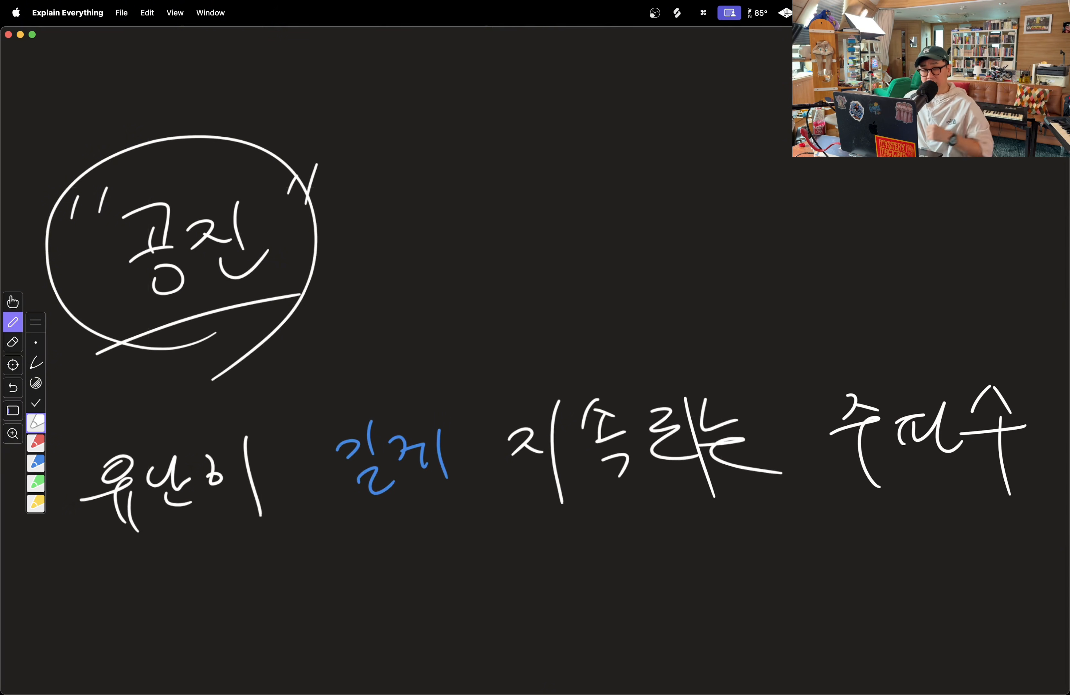
key(ctrl+Up)
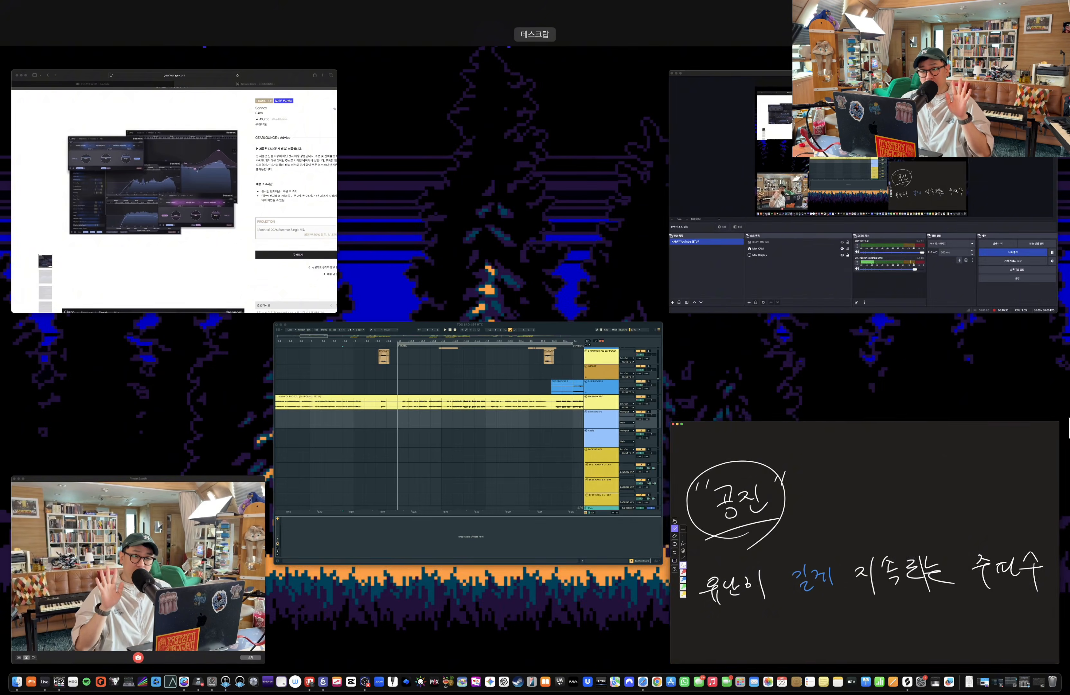
click(812, 566)
scroll(811, 559, down, 5)
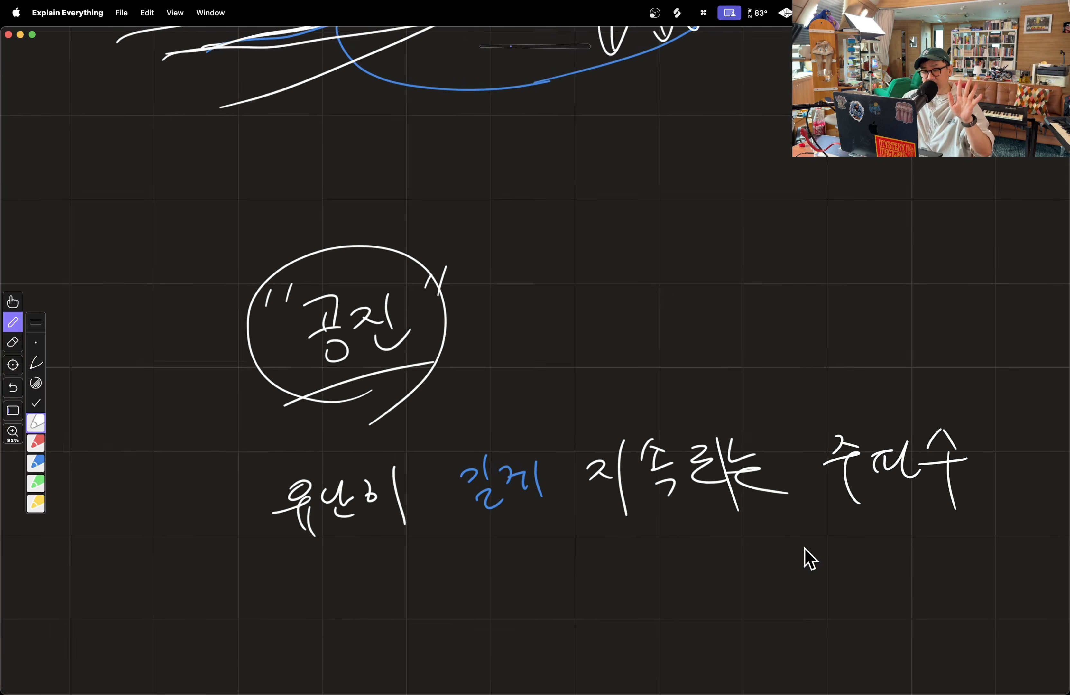
scroll(803, 557, up, 5)
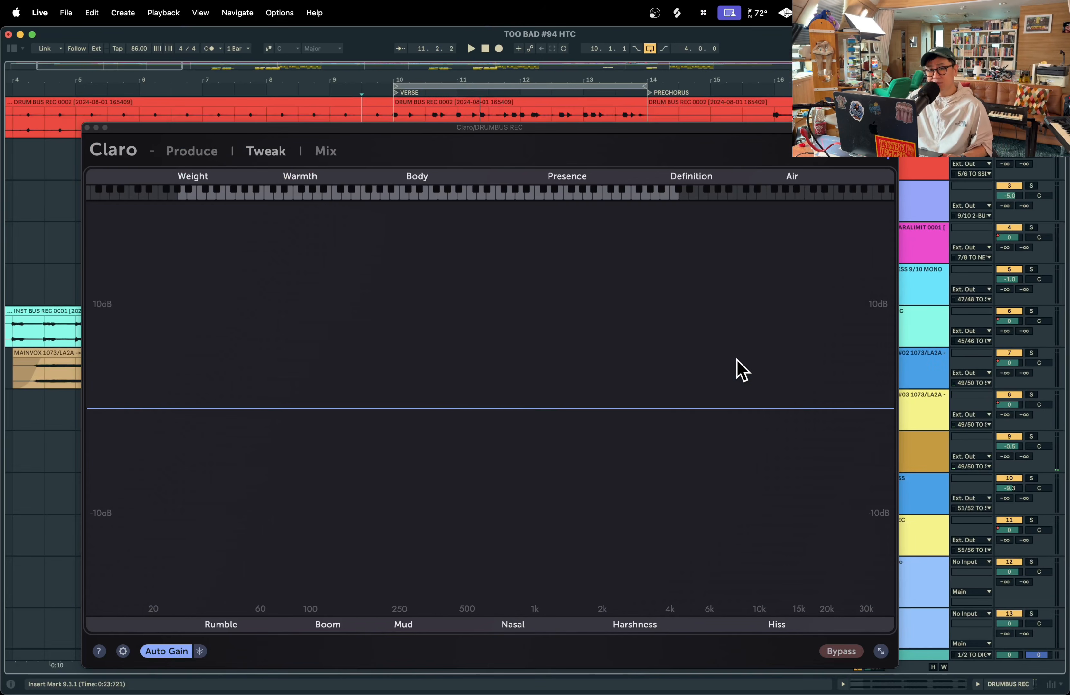
- Switch to Photo Booth and show its live camera view
key(ctrl+Up)
click(246, 196)
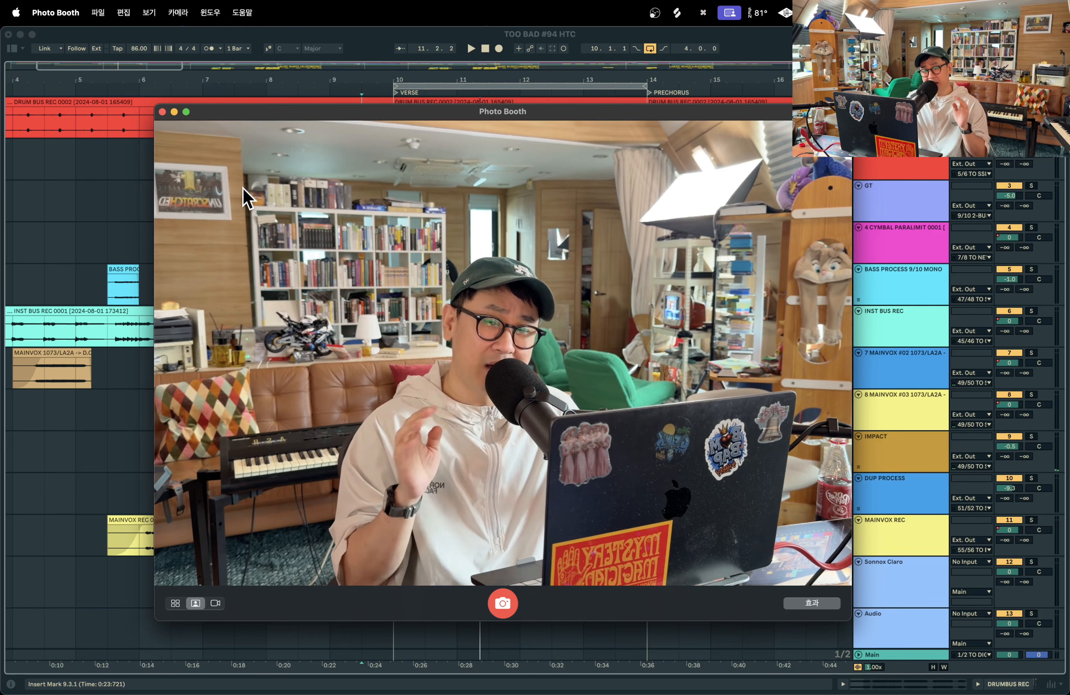
key(ctrl+Up)
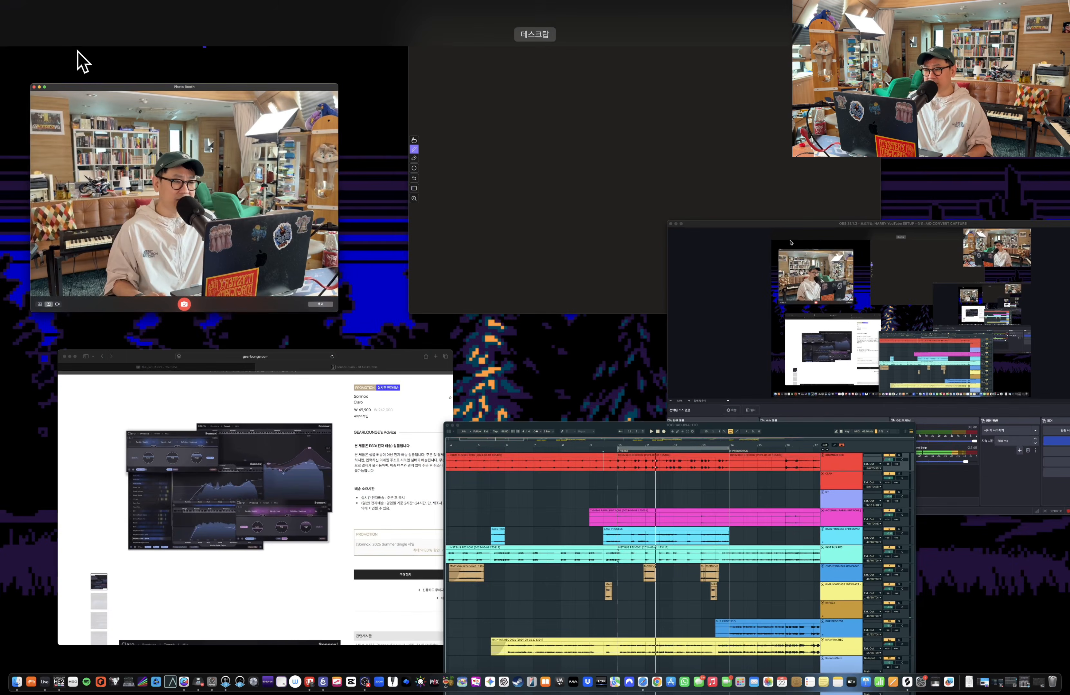
click(155, 200)
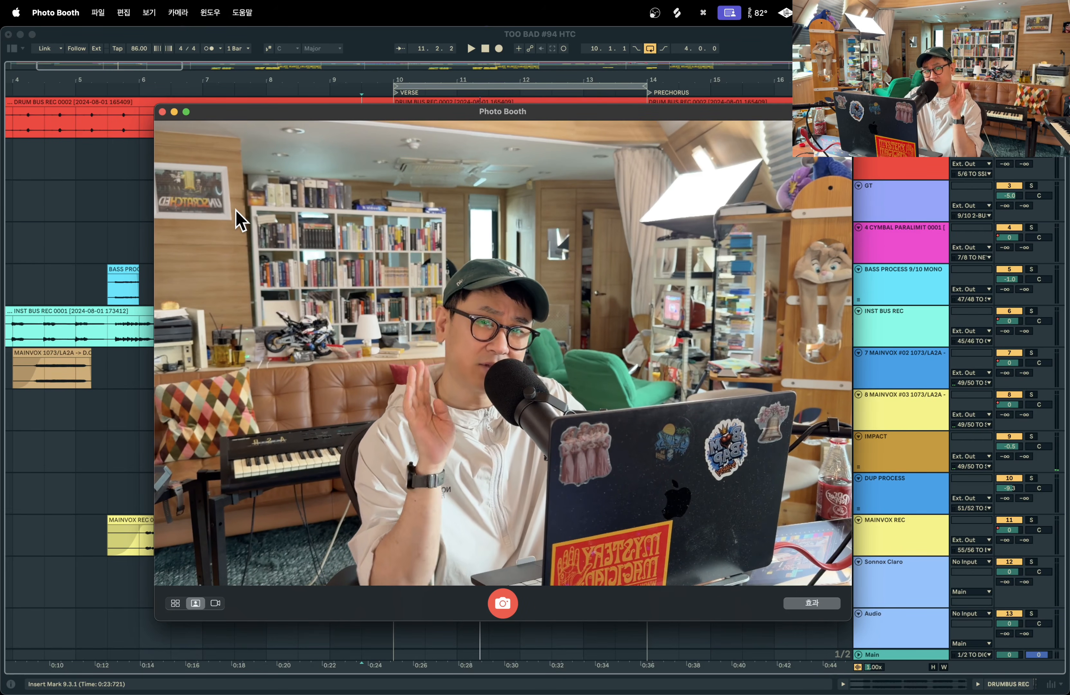
- Switch back to Ableton Live, show the Claro equalizer's Tweak view and move its plugin window upward
key(super+Tab)
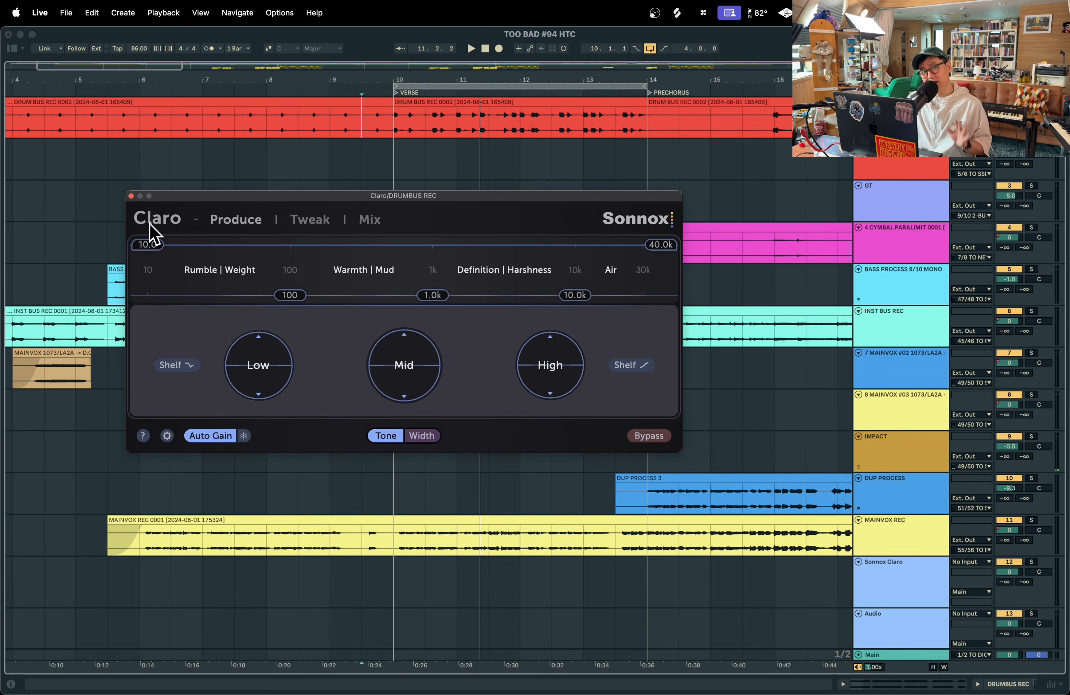
key(super+Tab)
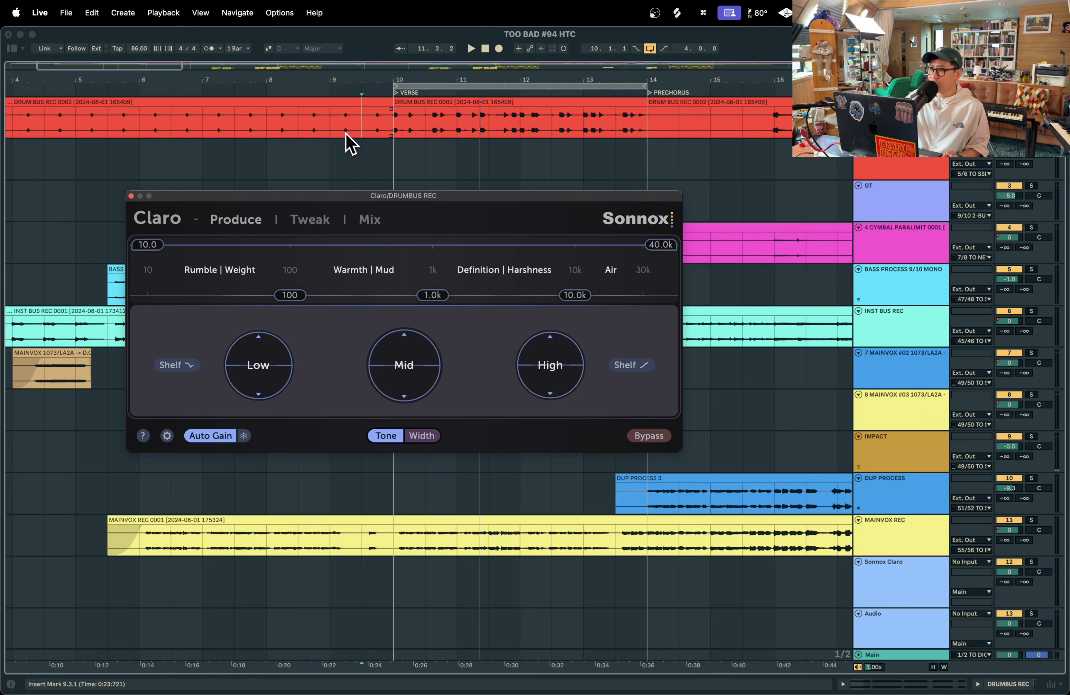
click(307, 225)
drag(494, 197, 462, 105)
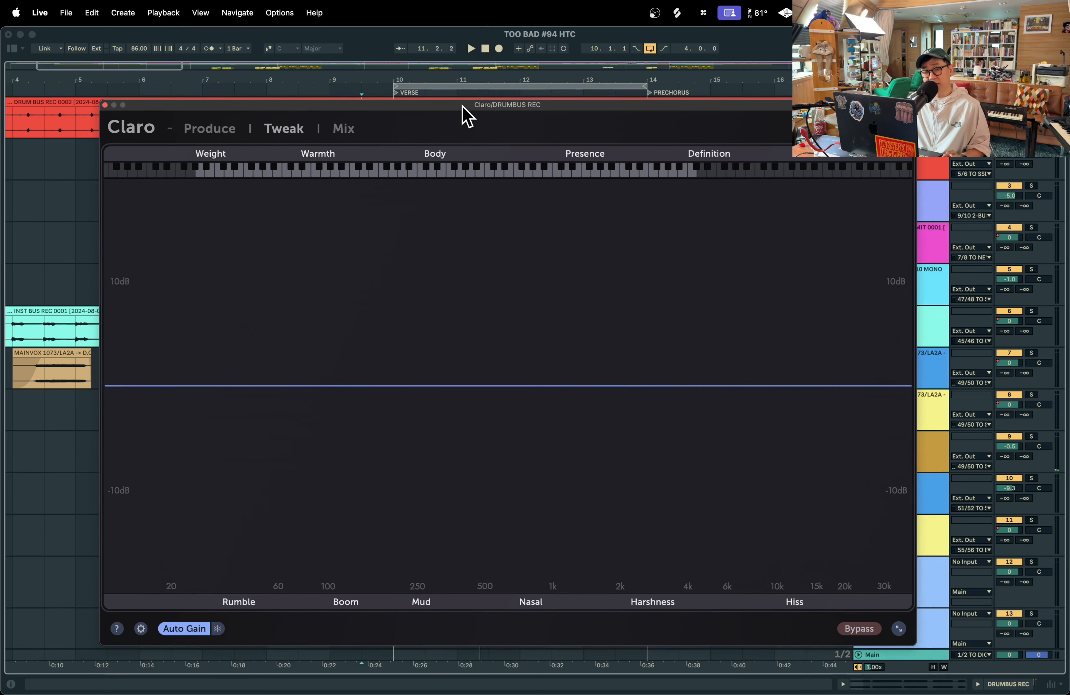
- Show Photo Booth's camera view again and return to Ableton Live
key(ctrl+Up)
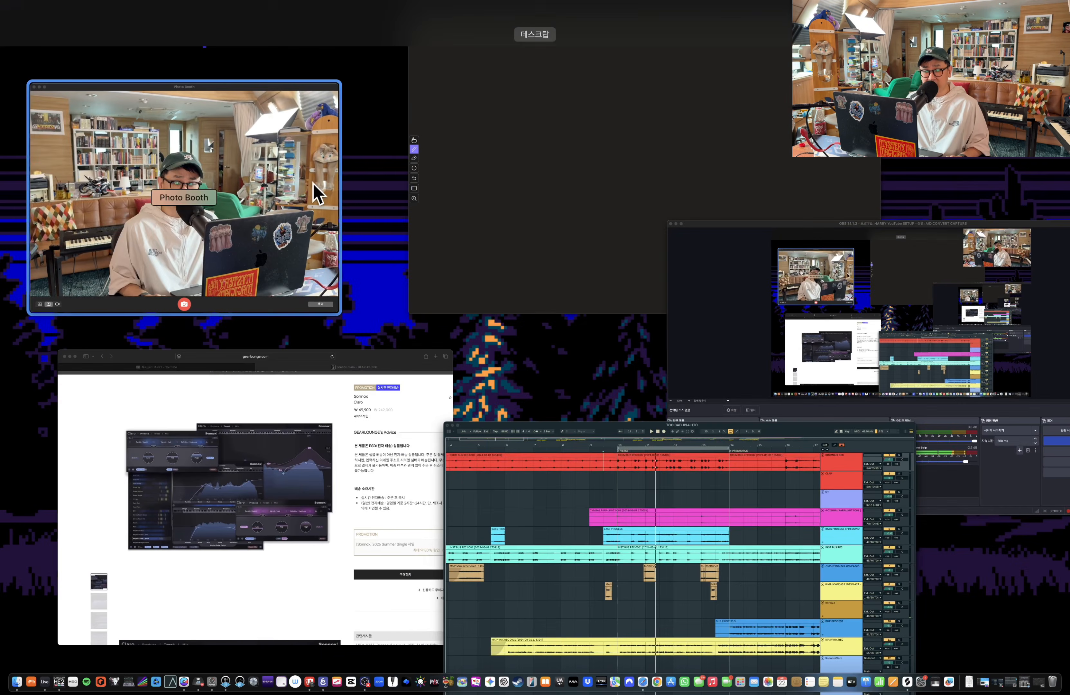
click(315, 193)
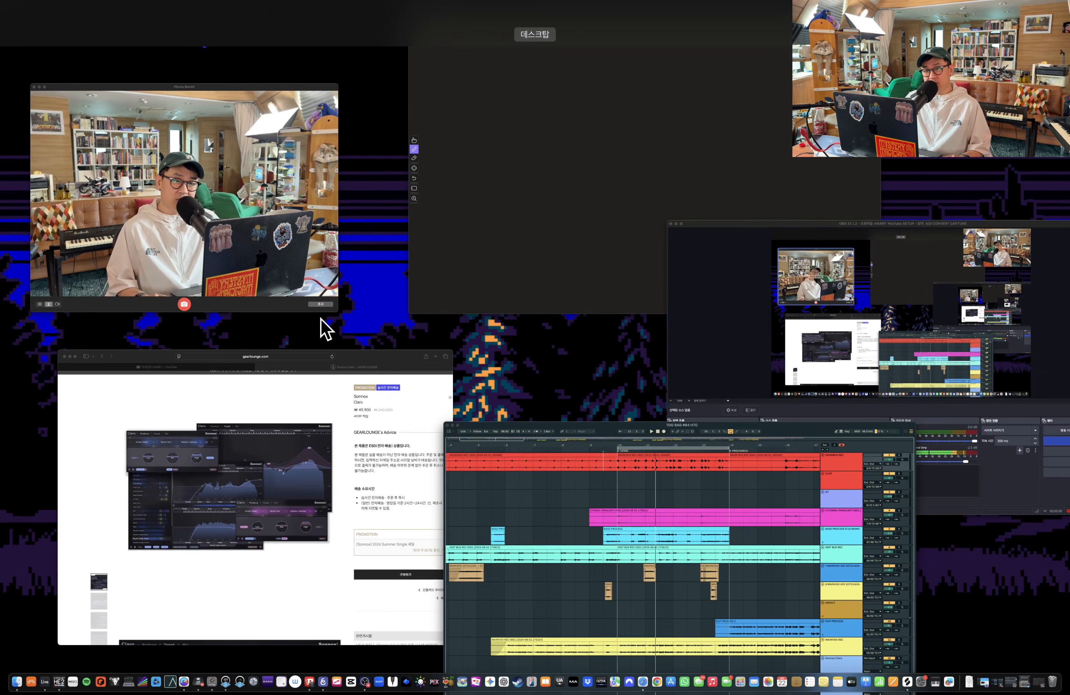
click(594, 541)
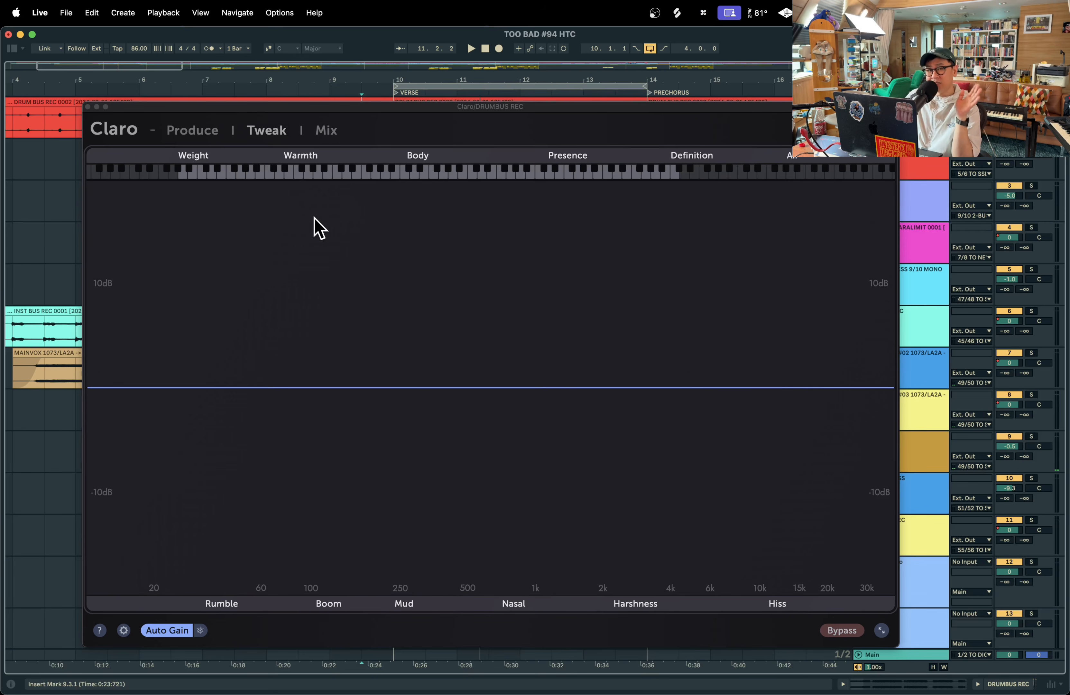
- Add a 2.5 dB EQ boost at 280 Hz in Claro and, during playback, turn it into a 1.2 dB cut at about 297 Hz
drag(408, 387, 411, 361)
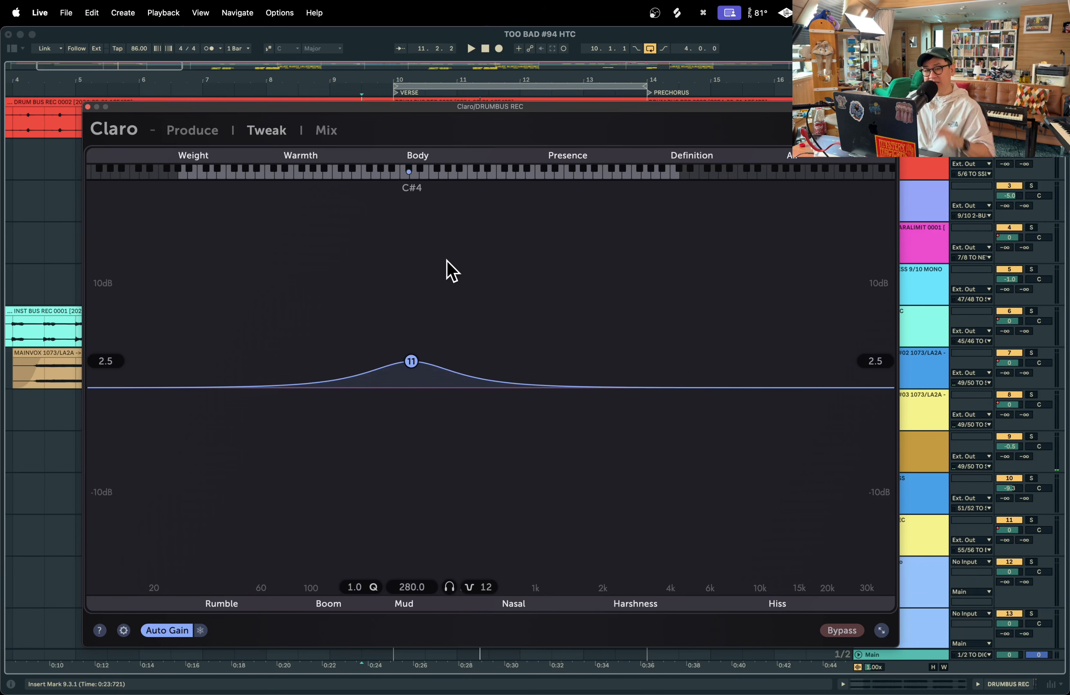
key(space)
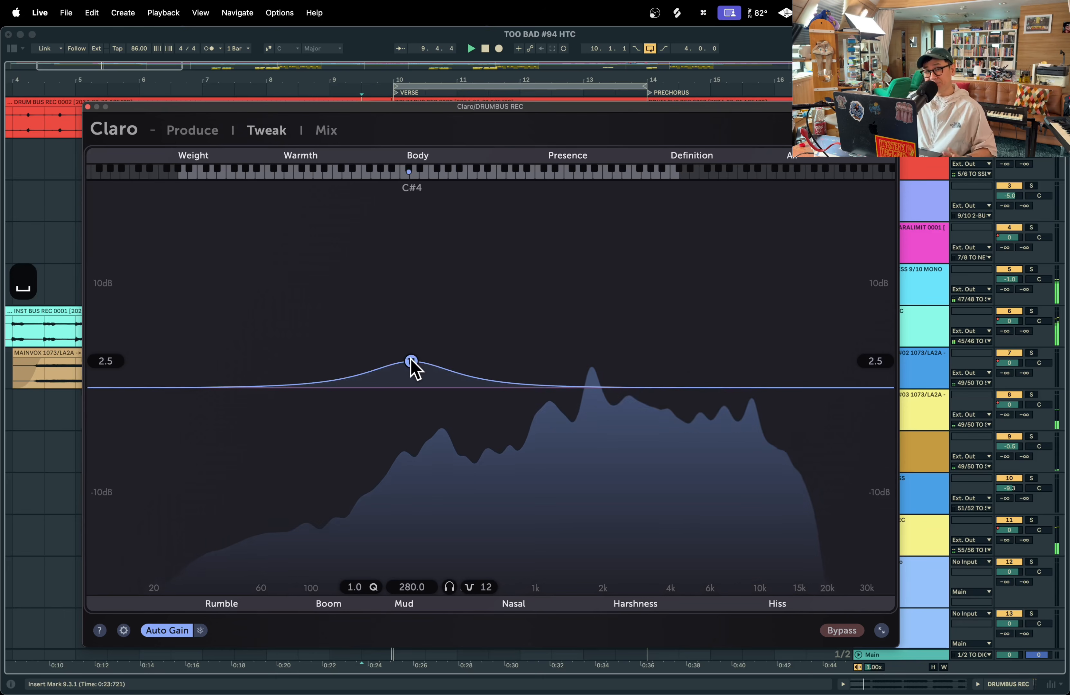
drag(411, 361, 417, 400)
key(space)
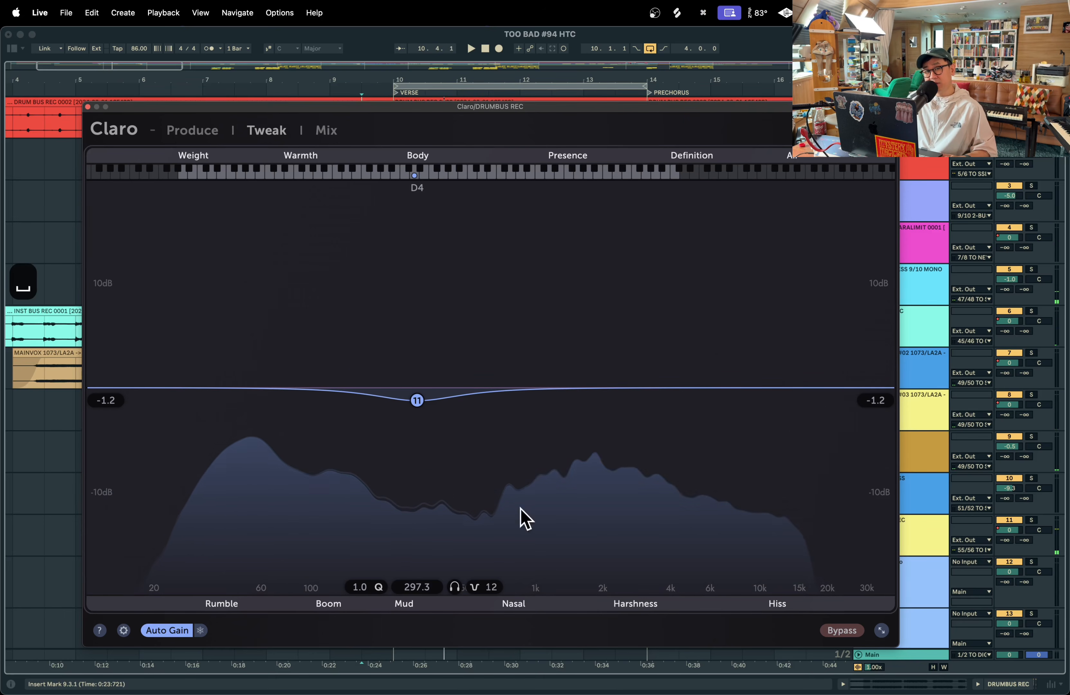
scroll(416, 401, down, 2)
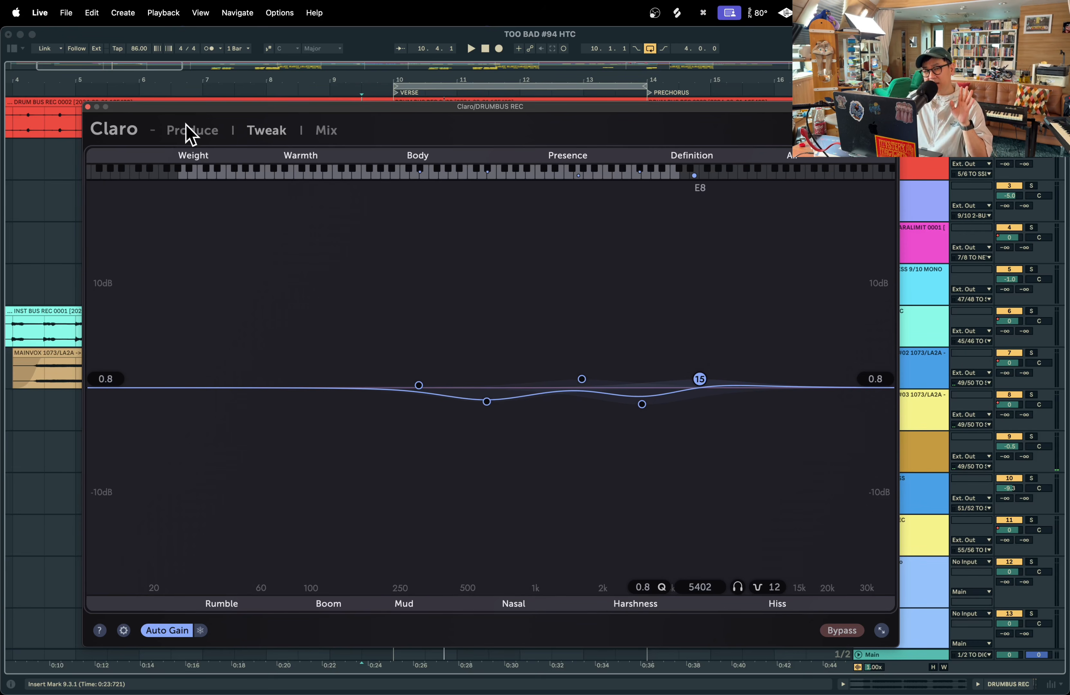
- In Claro's Produce view, raise Mid to 0.37, lower High to -0.48 and raise Low slightly
click(190, 134)
drag(370, 288, 370, 281)
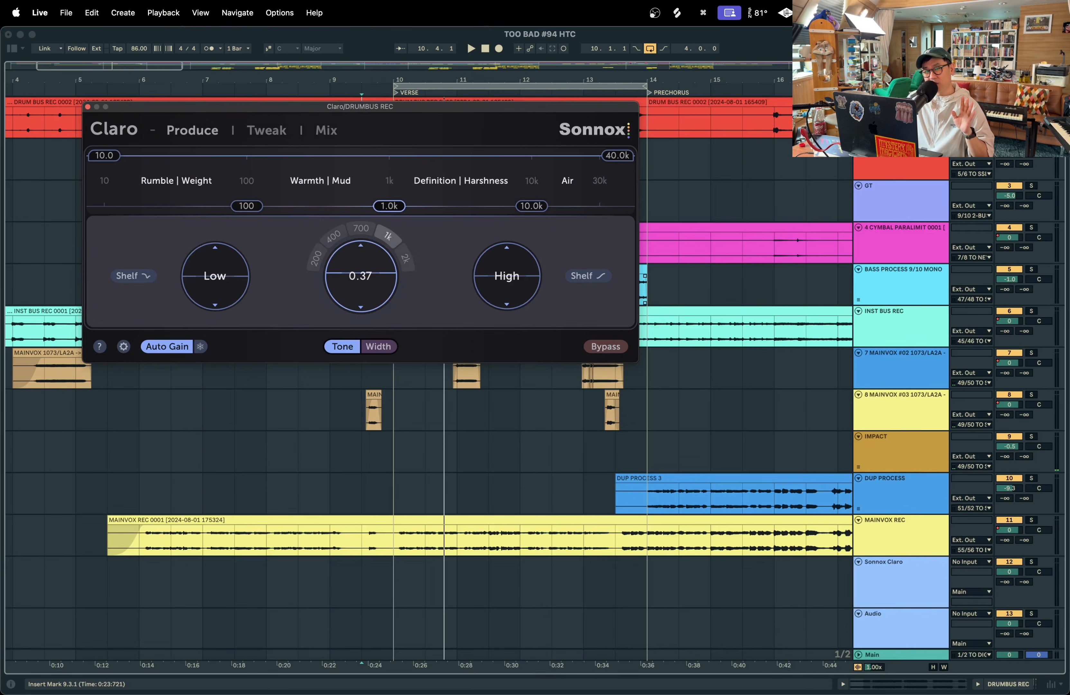
drag(506, 293, 506, 325)
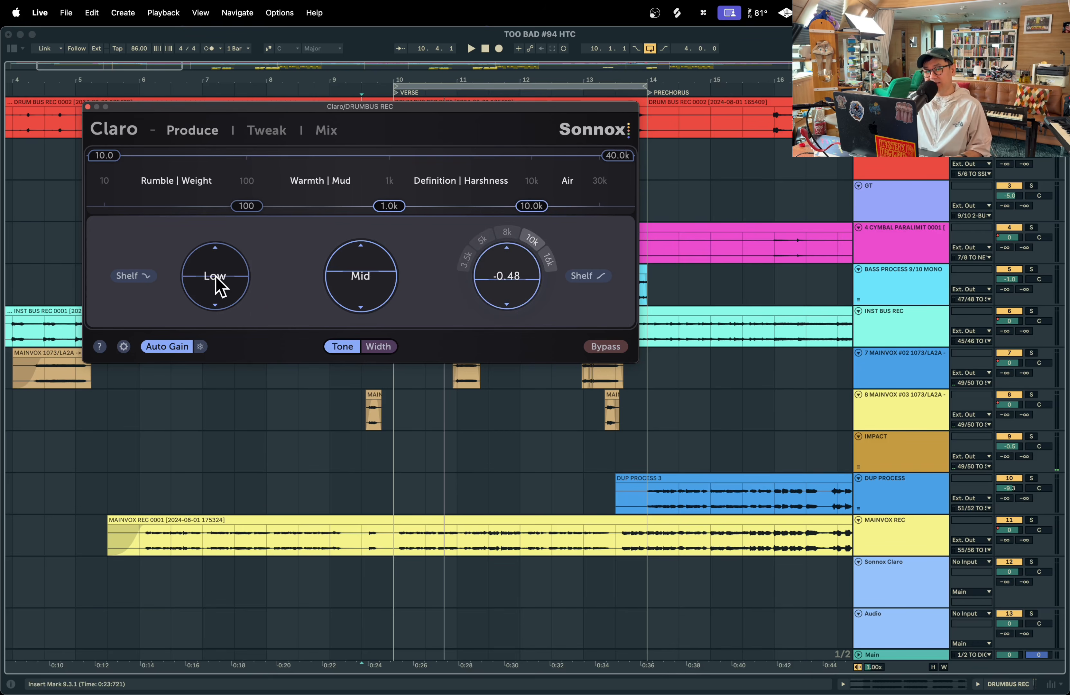
drag(214, 284, 214, 276)
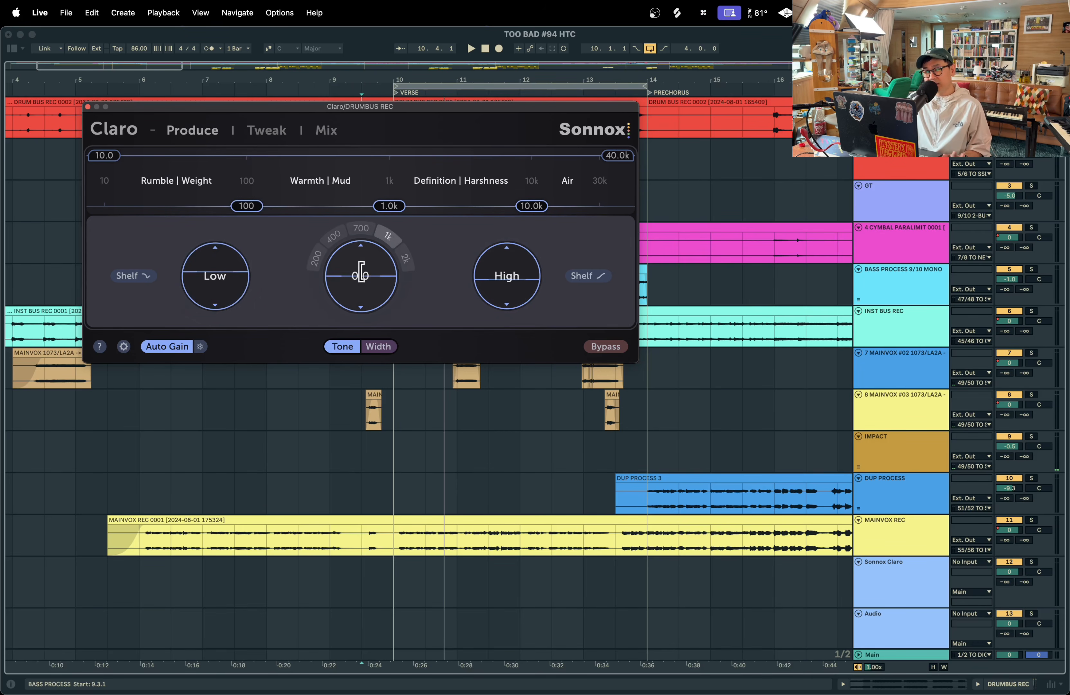
- In Claro's Tweak view, raise the band near 100 Hz and deepen the band at about 624 Hz to -3.0 dB
click(267, 131)
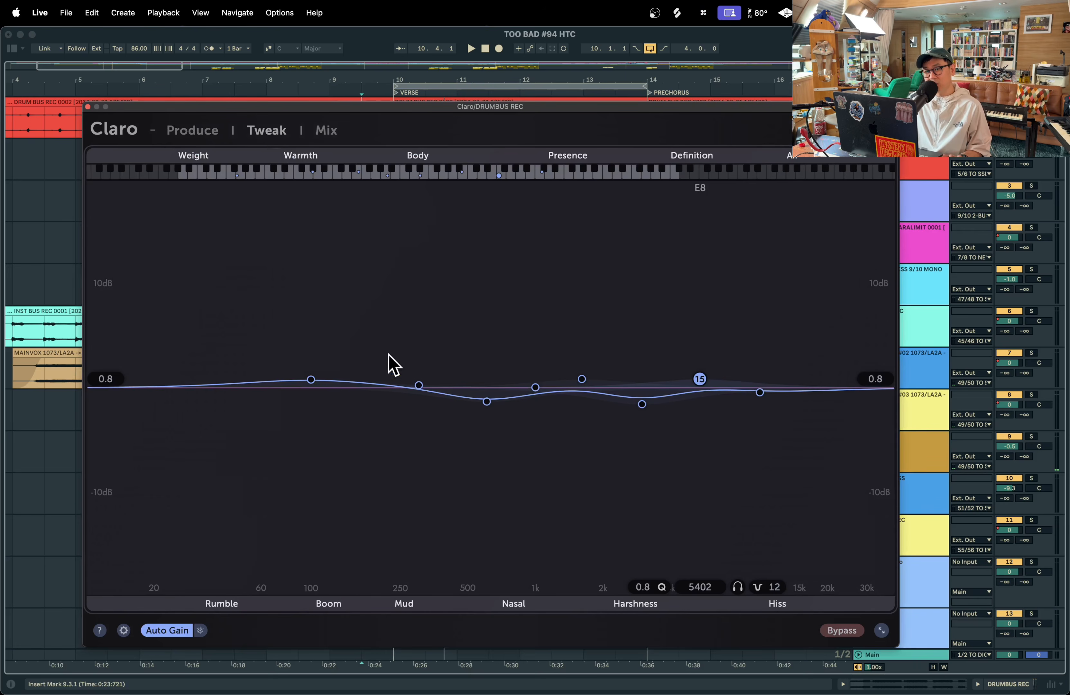
drag(311, 380, 312, 365)
drag(489, 403, 489, 418)
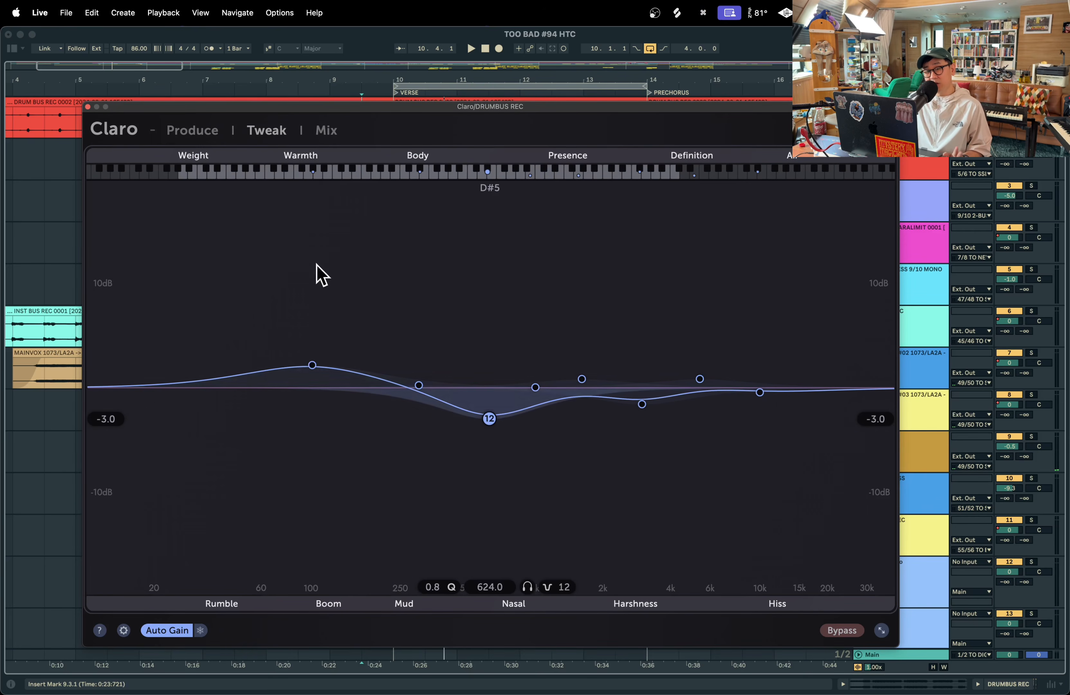
- Close the Claro window, show the browser and the drum bus's device chain, and delete Claro from it
click(88, 107)
click(362, 131)
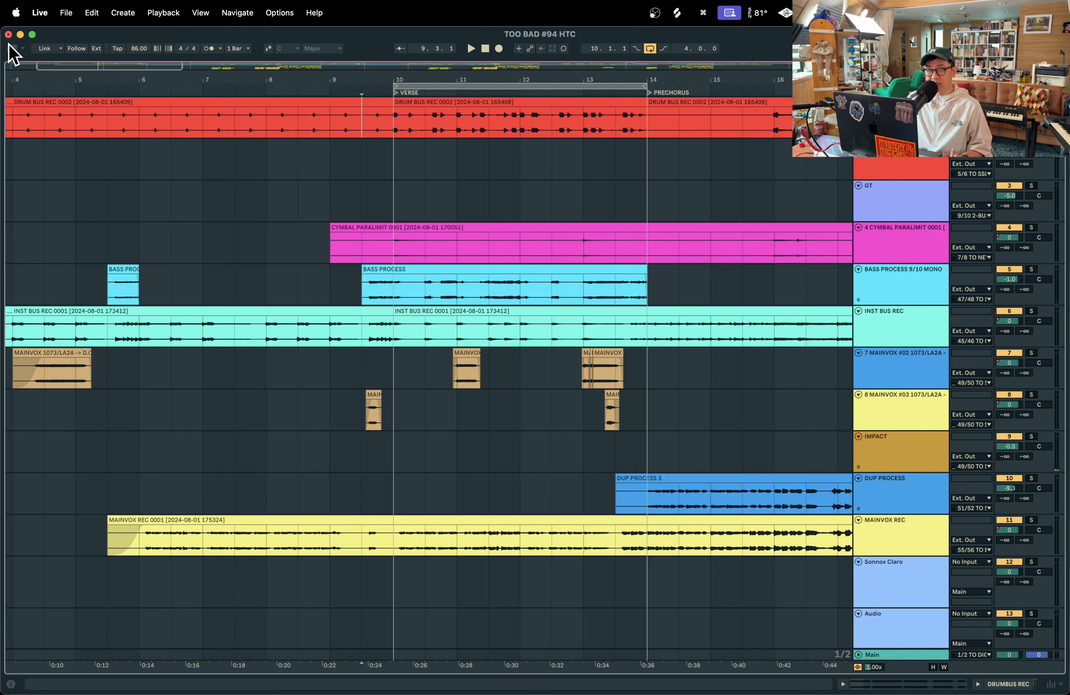
click(11, 48)
key(shift+Tab)
key(shift+Tab)
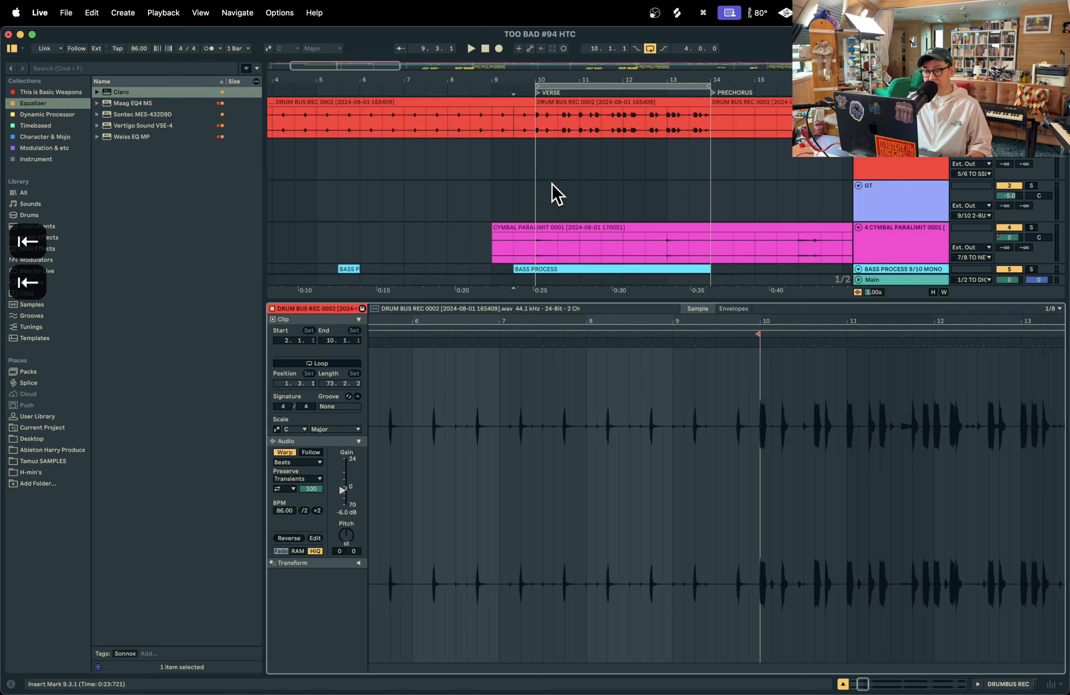
key(BackSpace)
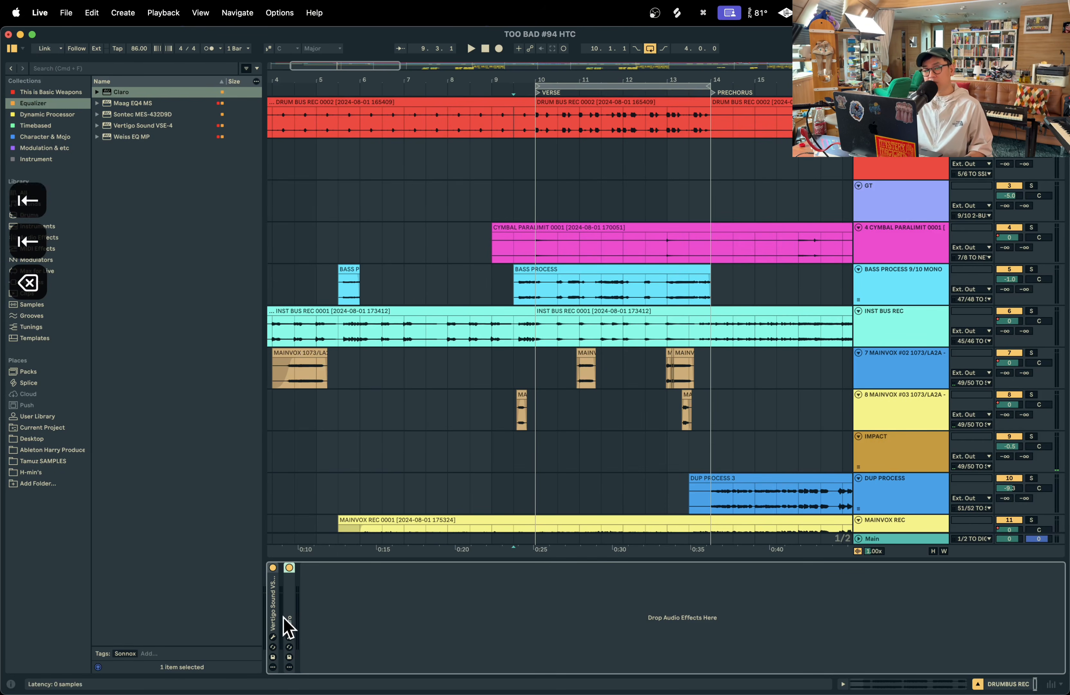
- Load a fresh Claro from the Equalizer collection onto the DRUMBUS REC track and briefly play the verse with it open
scroll(520, 131, up, 5)
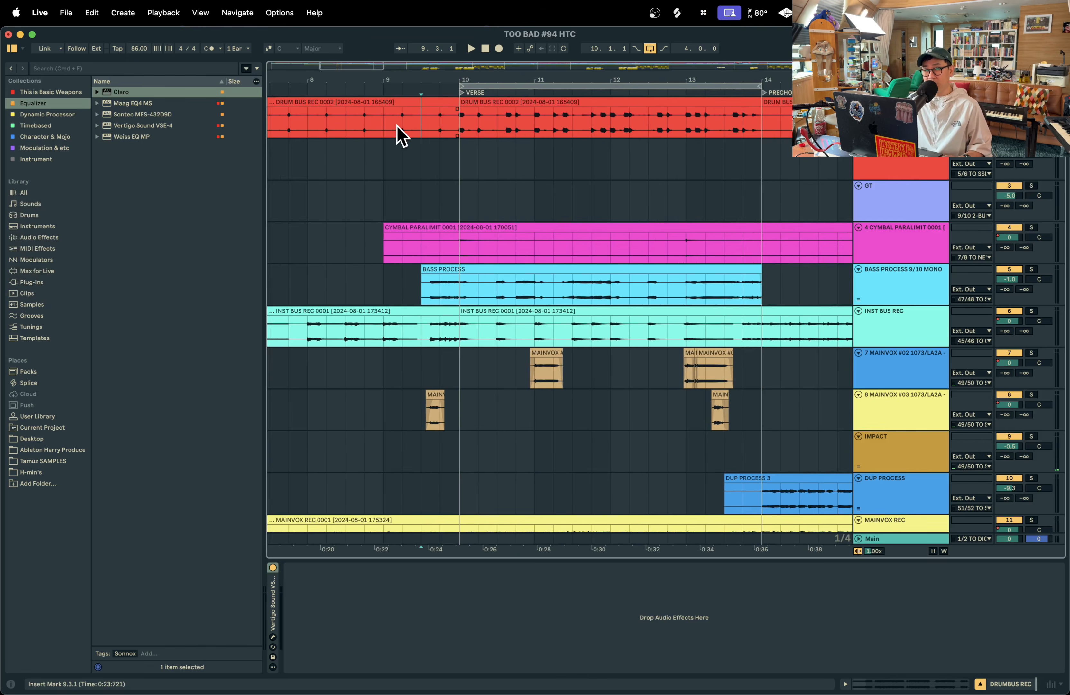
scroll(458, 185, down, 5)
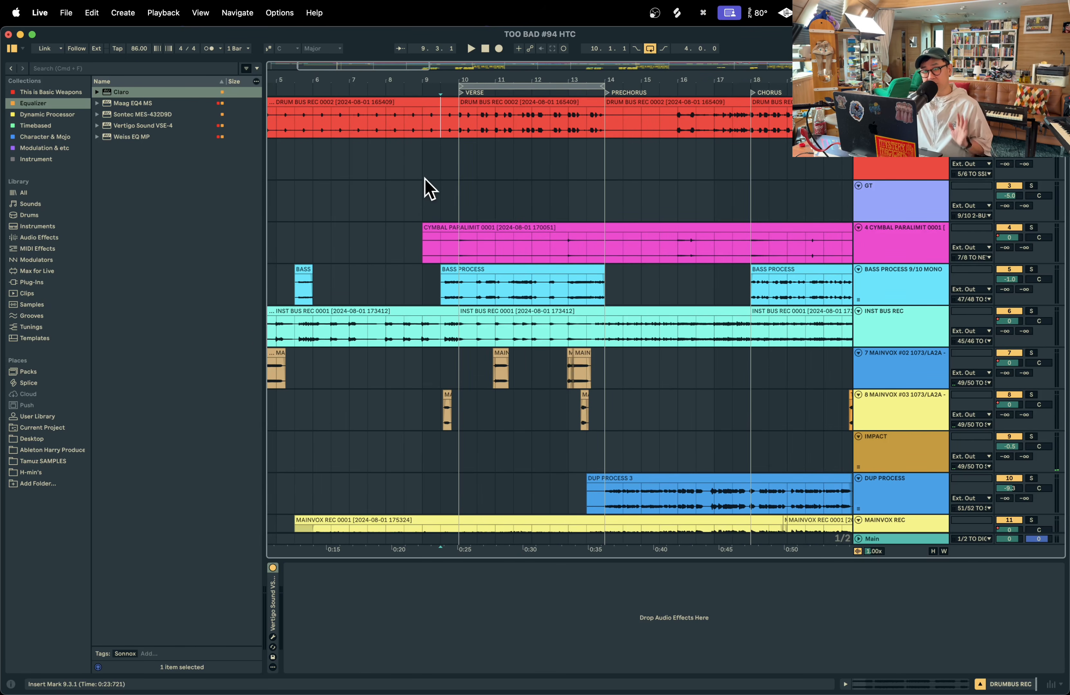
double_click(127, 94)
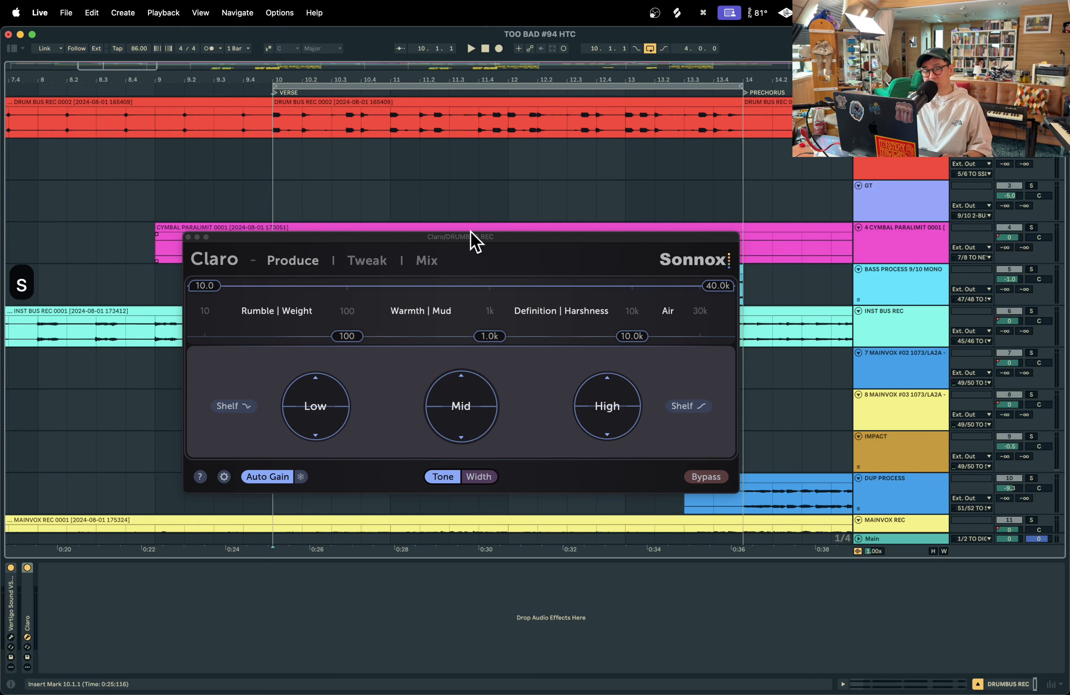
key(space)
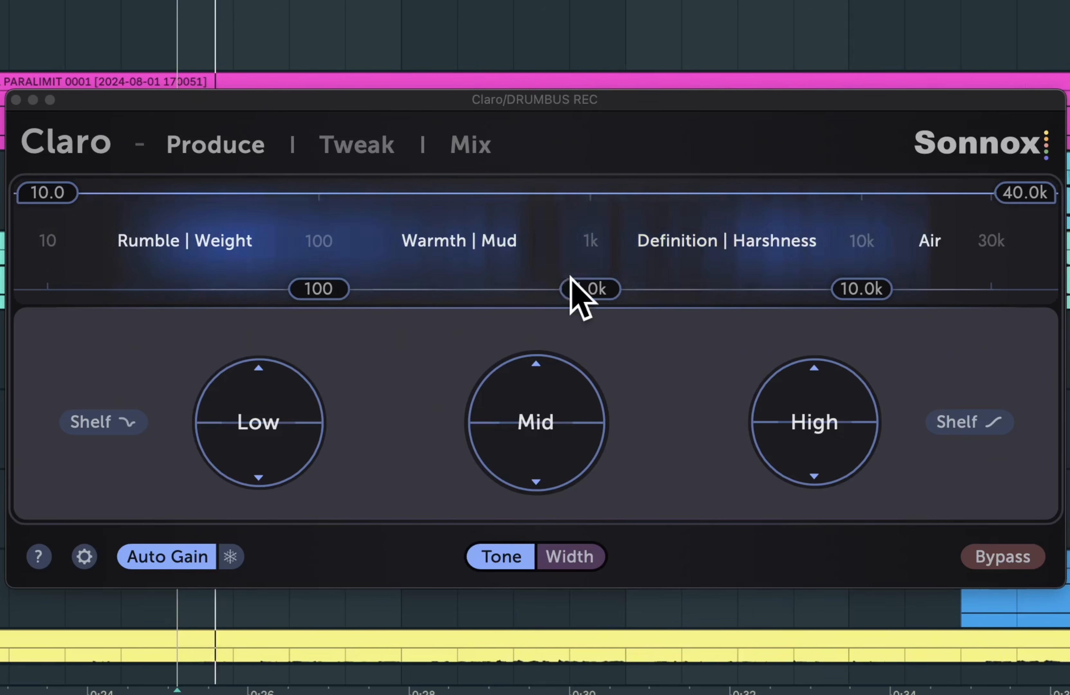
key(space)
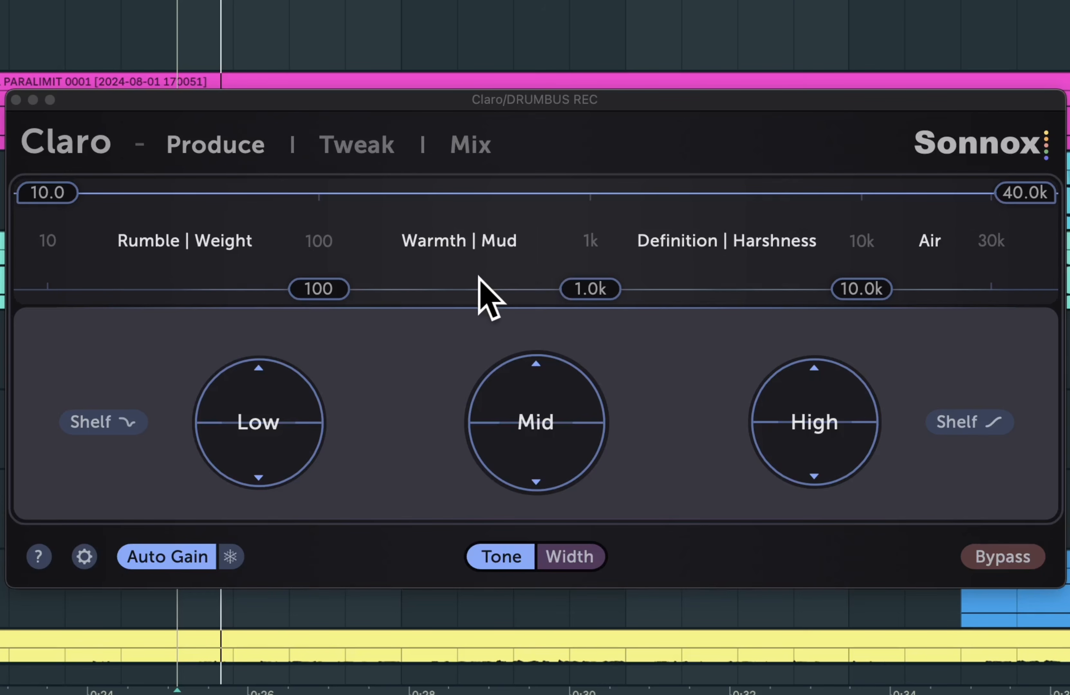
- Play the verse, raise Claro's Low band slightly and turn on its low shelf
key(space)
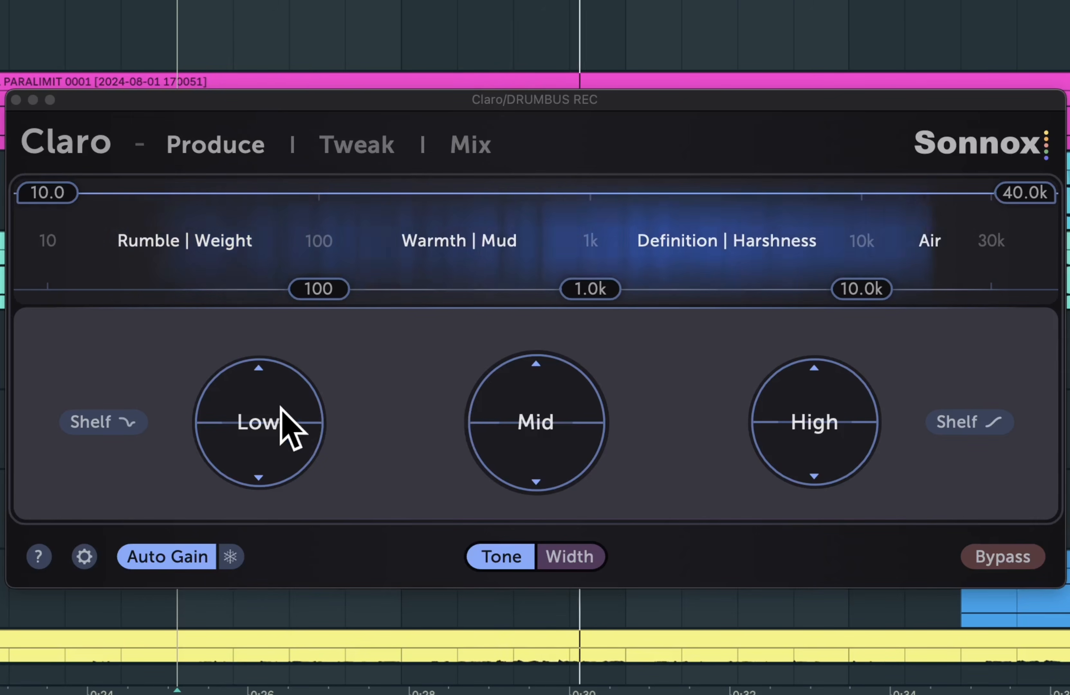
drag(282, 437, 282, 393)
drag(228, 444, 228, 444)
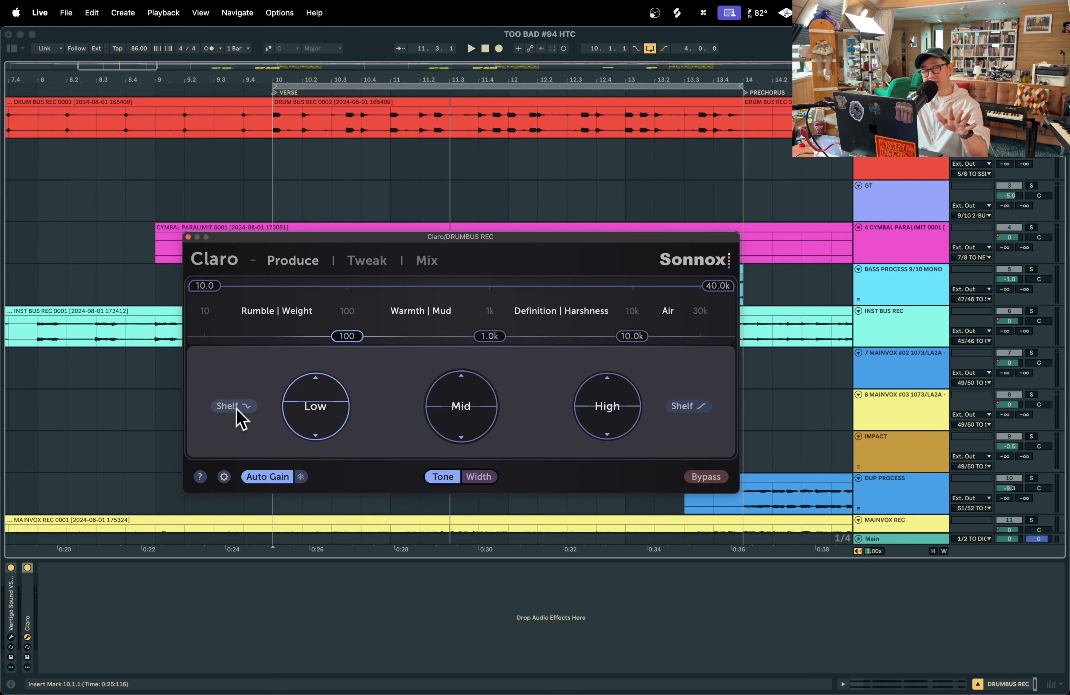
click(234, 406)
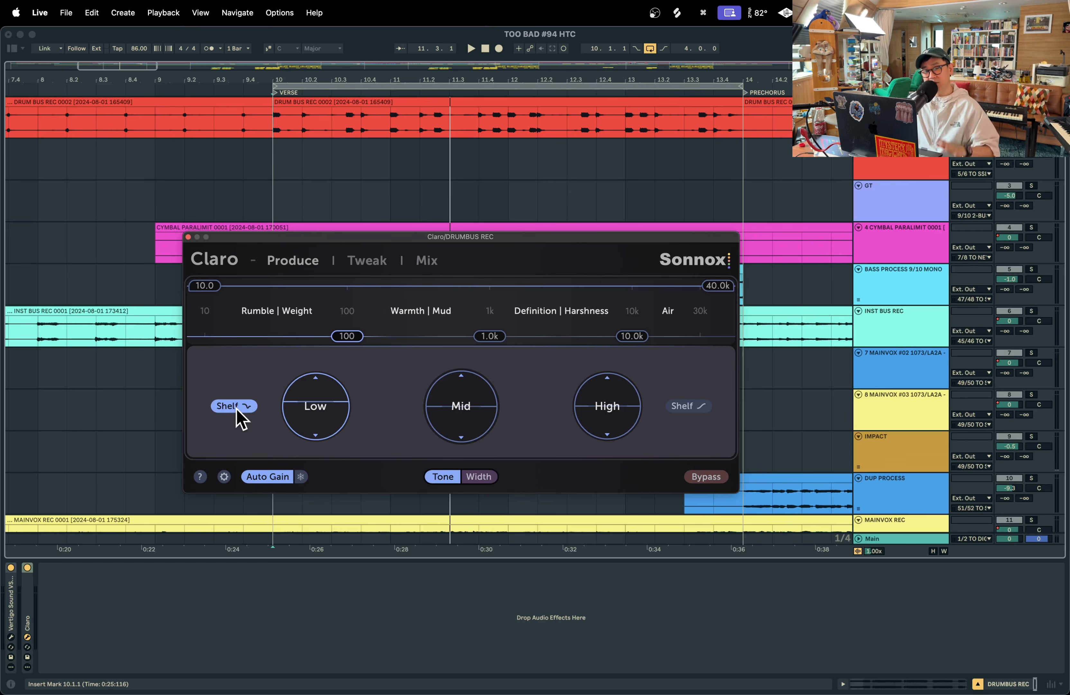
- Turn off Auto Gain and raise the Low shelf to 2.57 while auditioning the verse
key(space)
drag(335, 410, 335, 379)
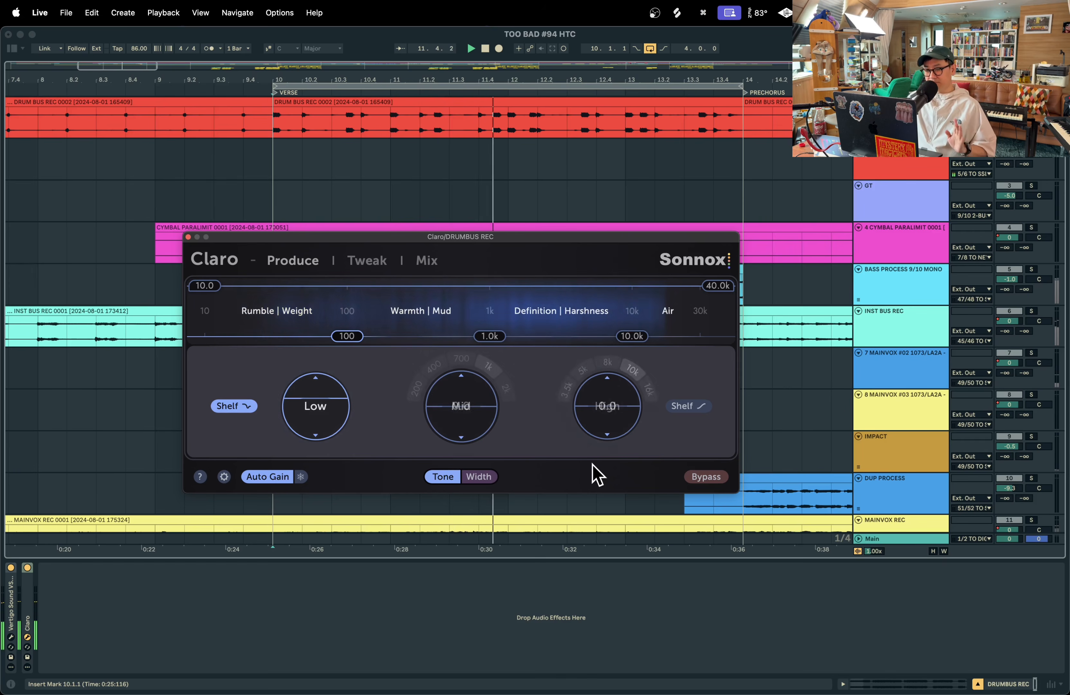
key(space)
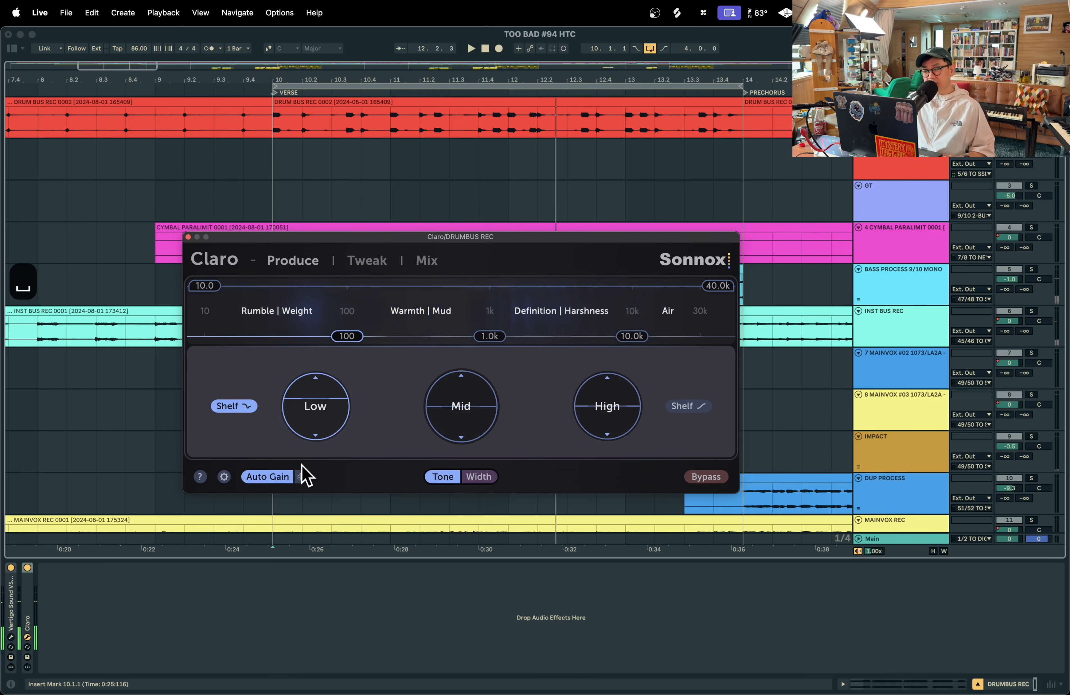
click(268, 476)
key(space)
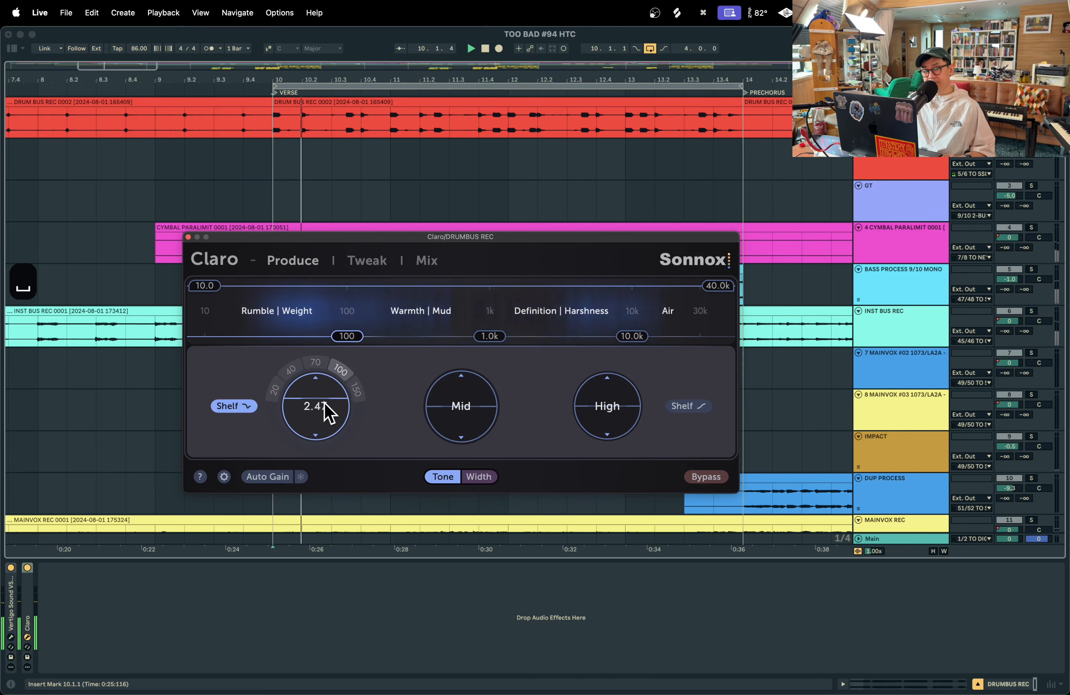
drag(329, 410, 323, 403)
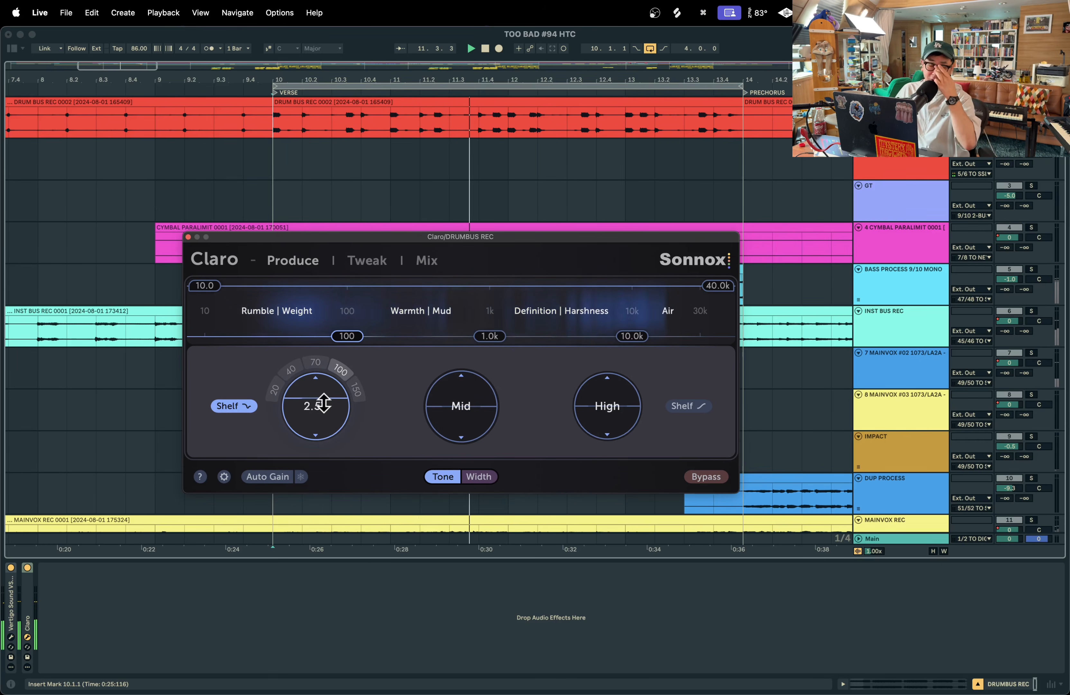
key(space)
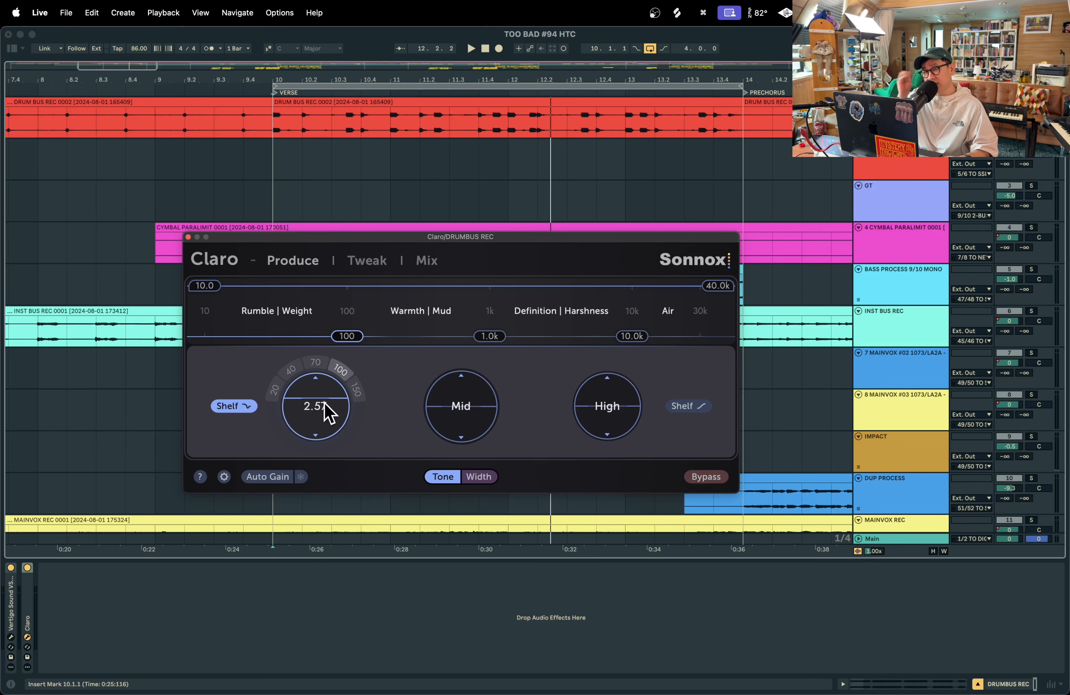
- Compare the playing drums with Claro bypassed and active, and raise the Low shelf to 4.96
key(space)
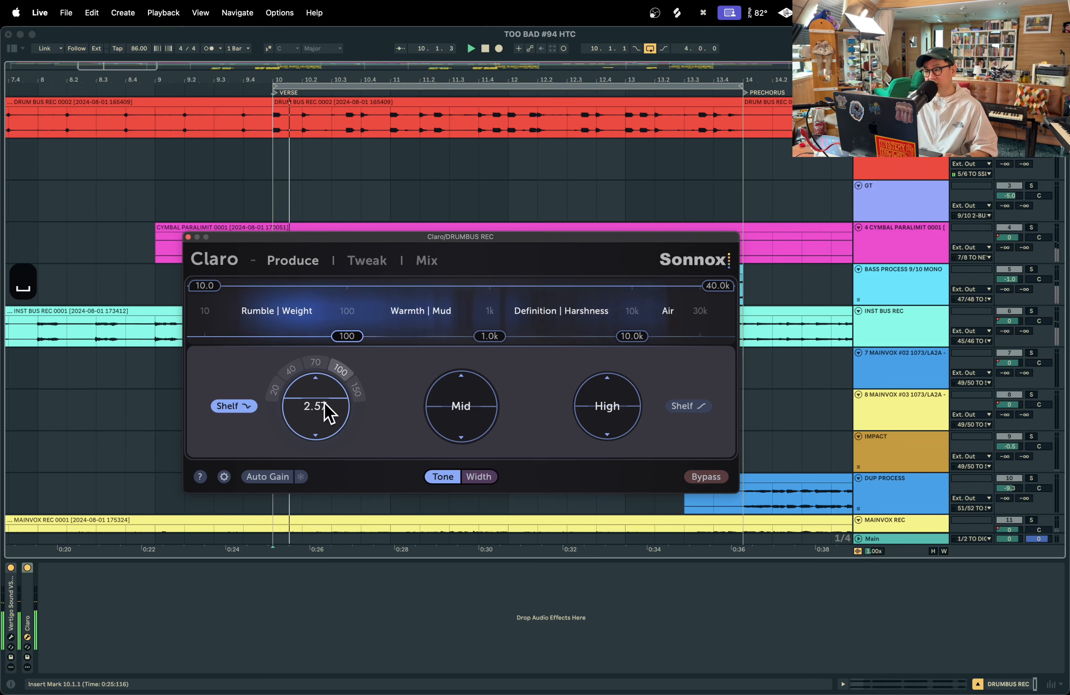
click(713, 479)
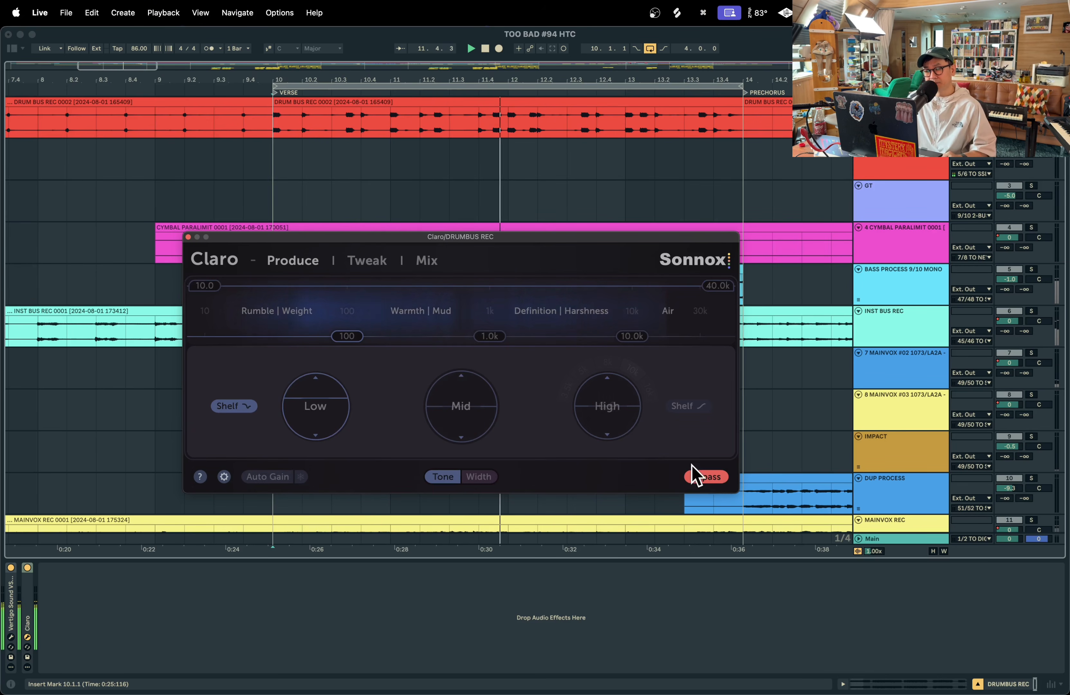
click(707, 479)
drag(334, 399, 334, 372)
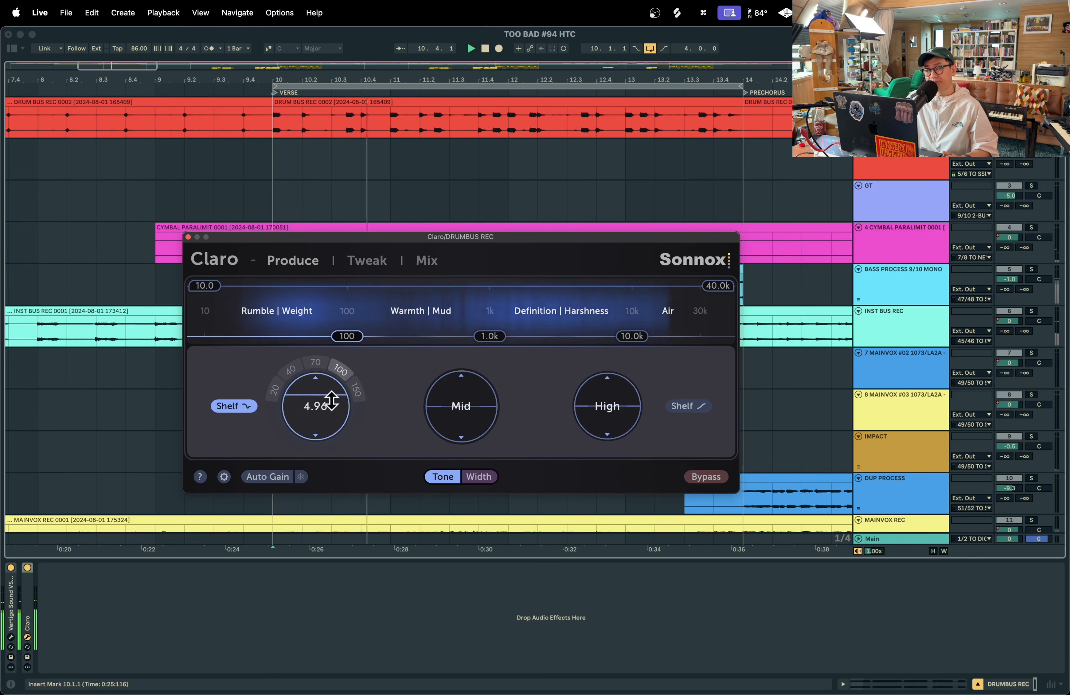
key(space)
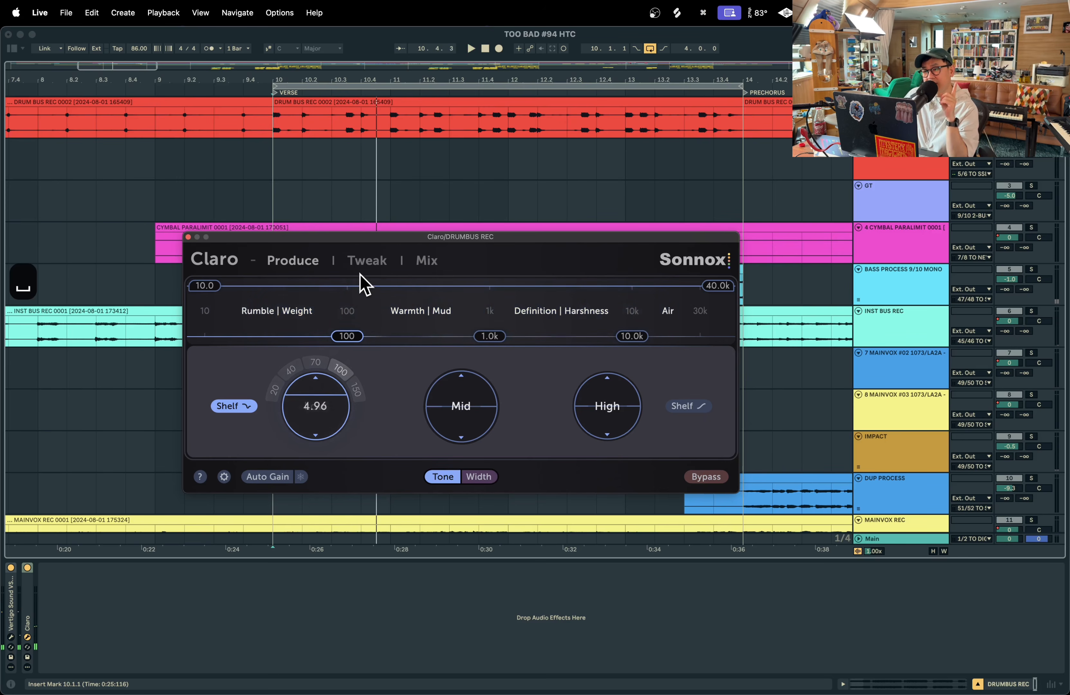
- Examine the low shelf's curve in Claro's Tweak view and return to the Produce view
click(366, 262)
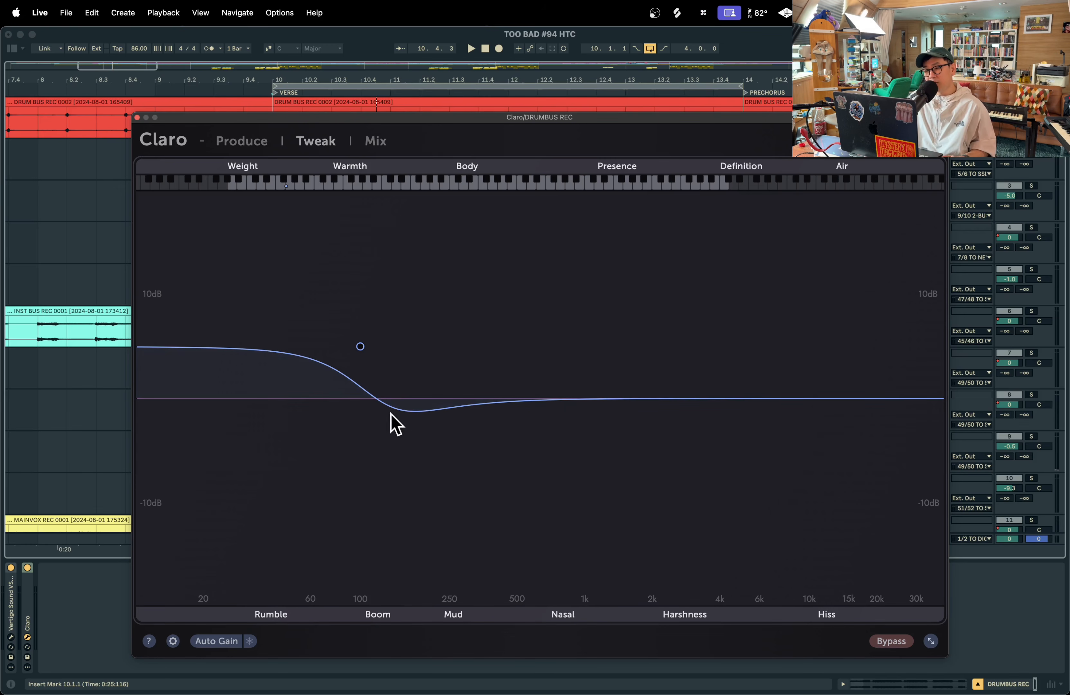
click(240, 143)
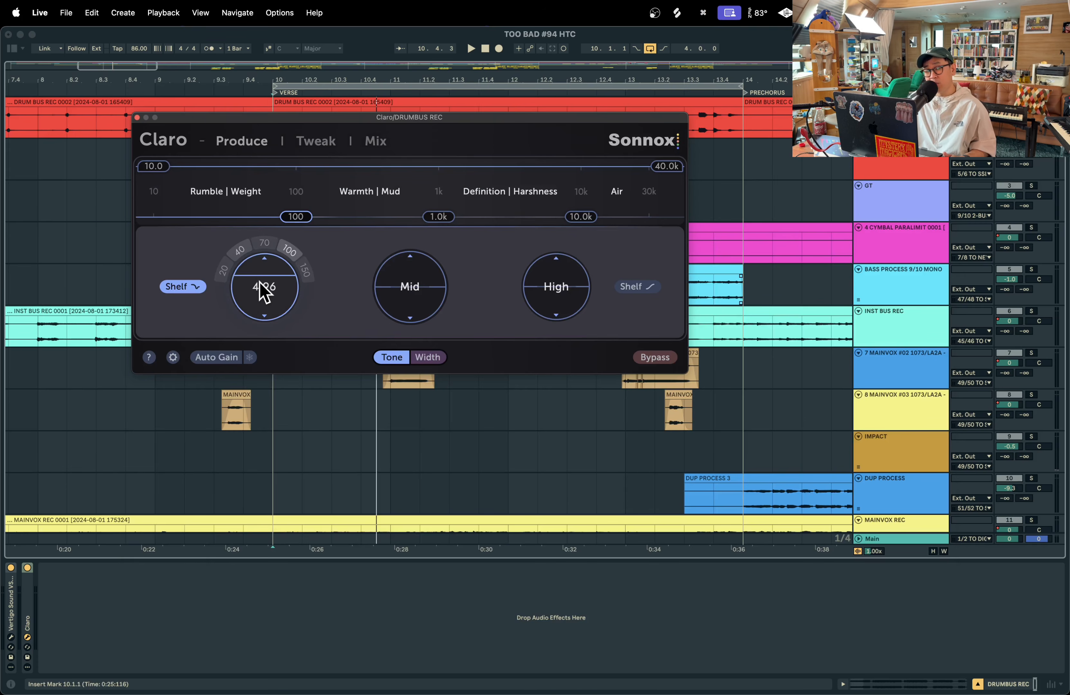
click(316, 143)
click(253, 145)
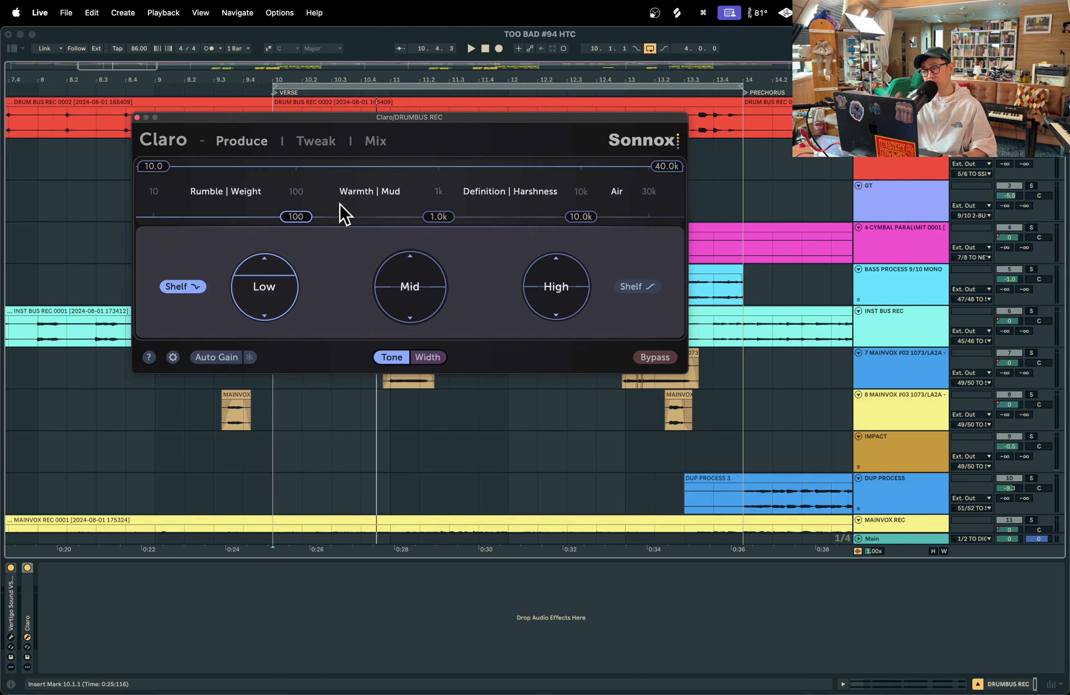
- Audition the Low shelf with its frequency moved up to 150 Hz
drag(299, 258, 299, 268)
key(space)
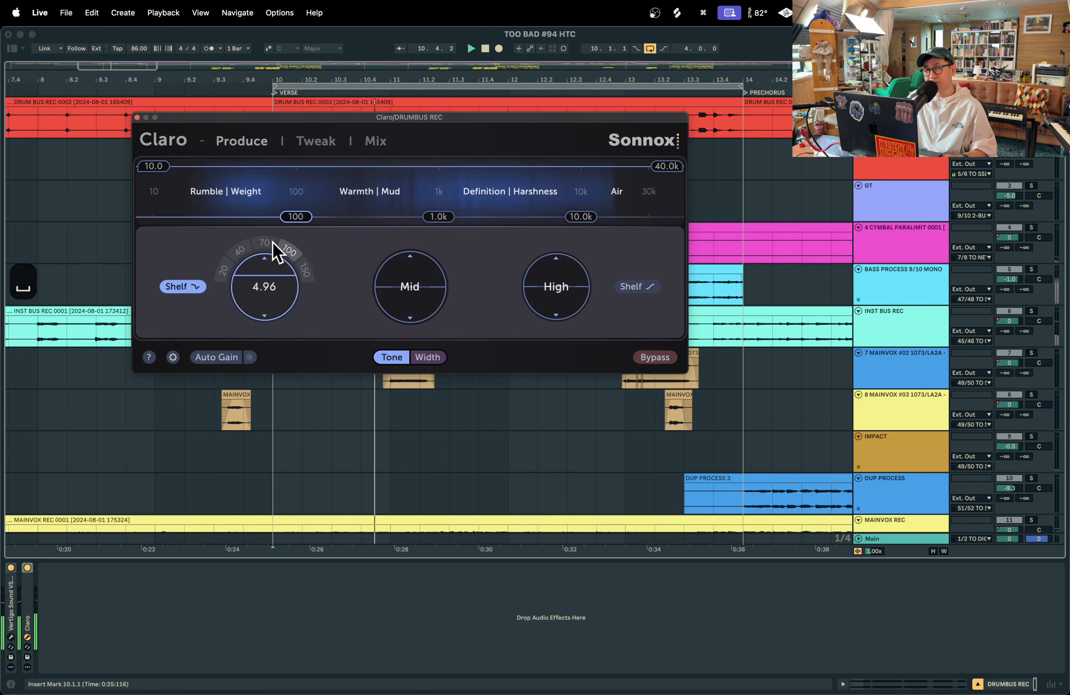
drag(293, 270, 311, 303)
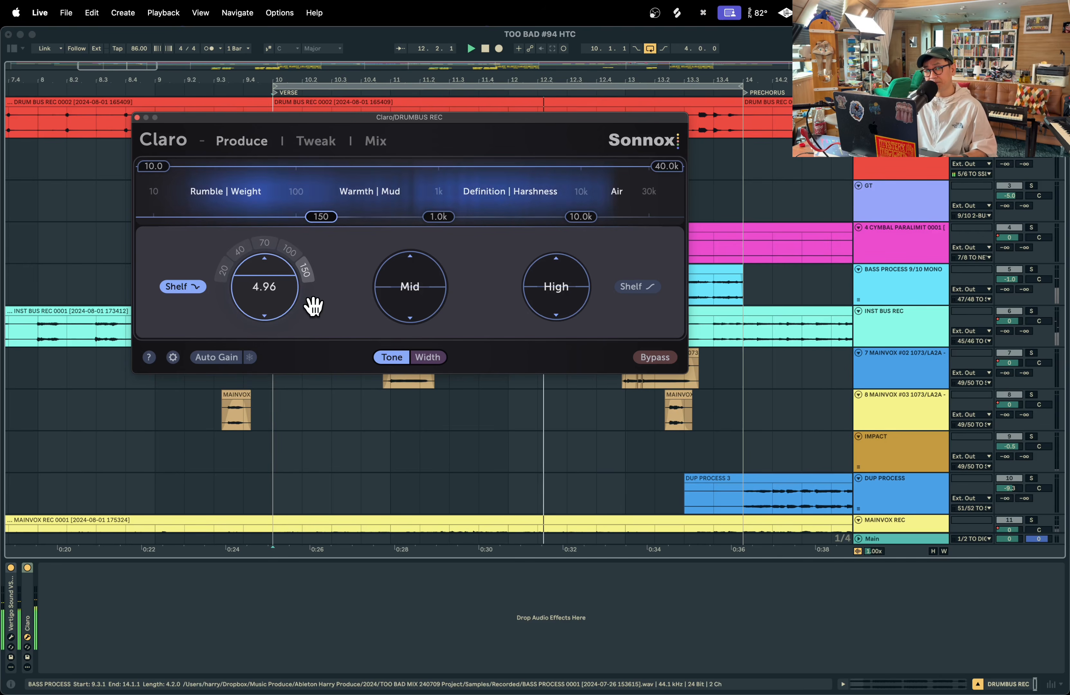
key(space)
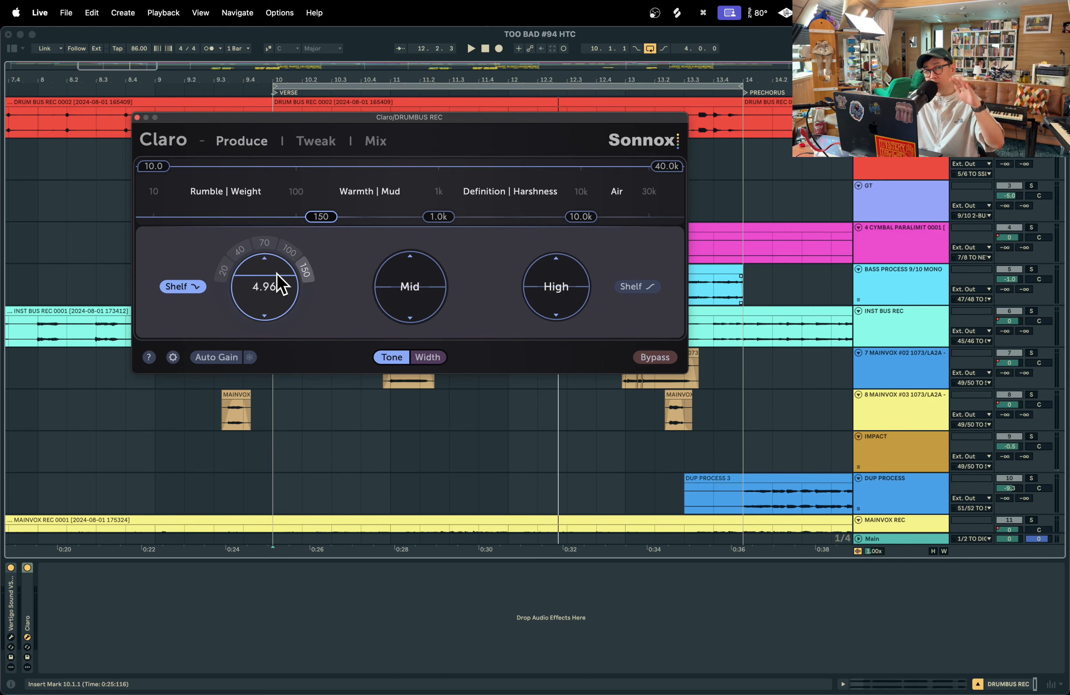
- Audition the Low shelf at 70, 40 and 20 Hz and return its frequency to 100 Hz
key(space)
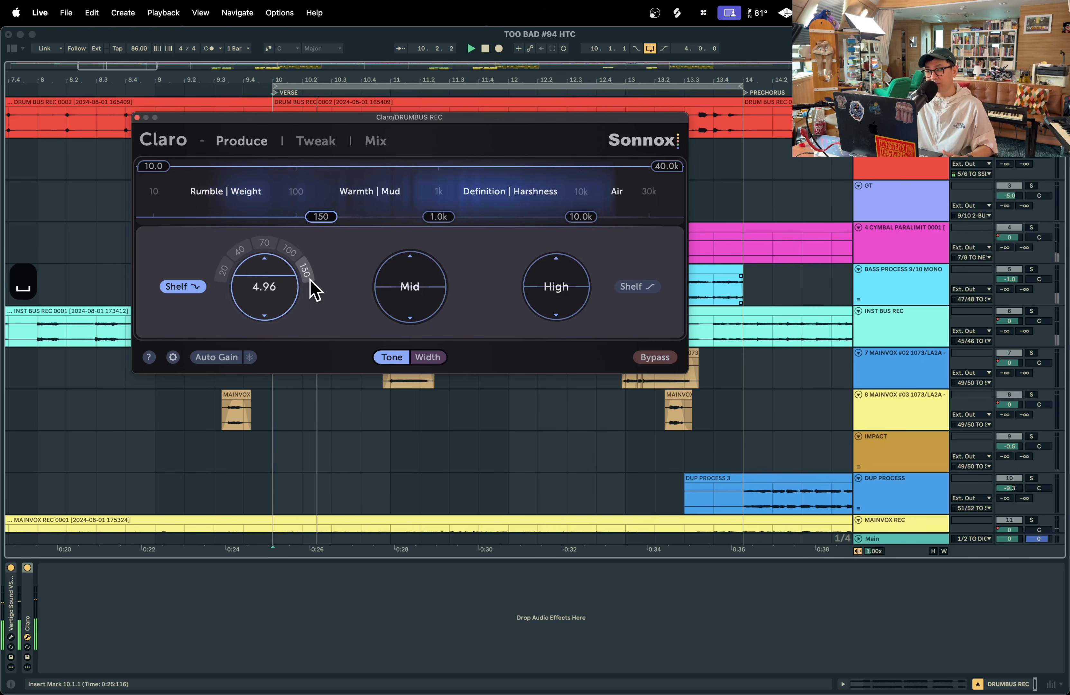
click(265, 248)
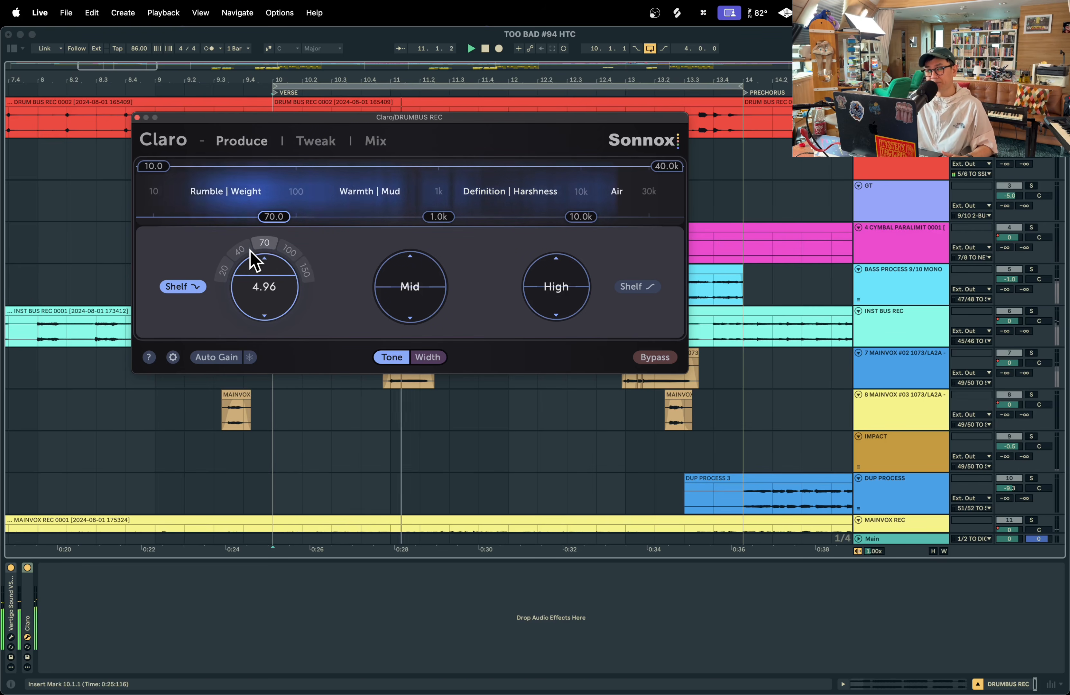
click(241, 252)
click(224, 273)
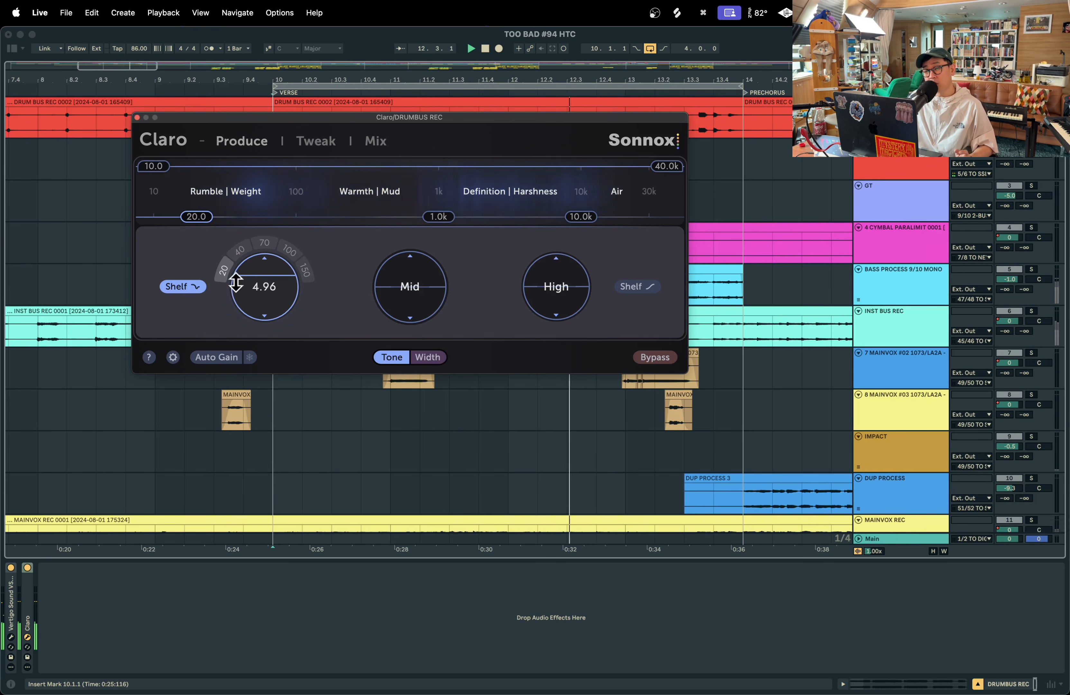
key(space)
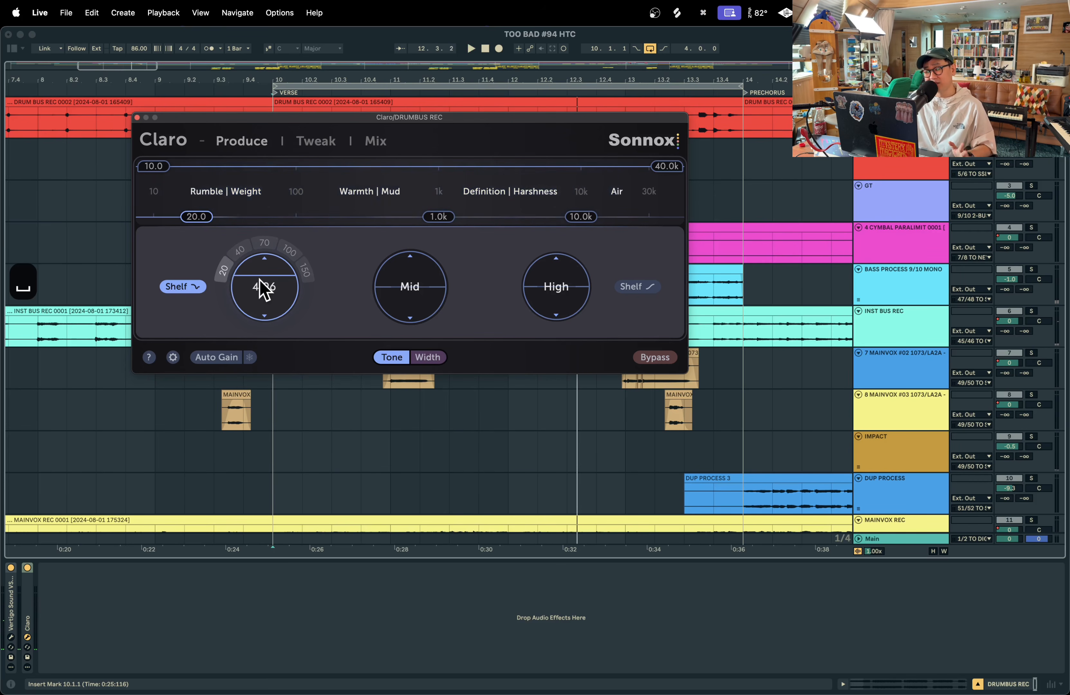
drag(263, 289, 282, 268)
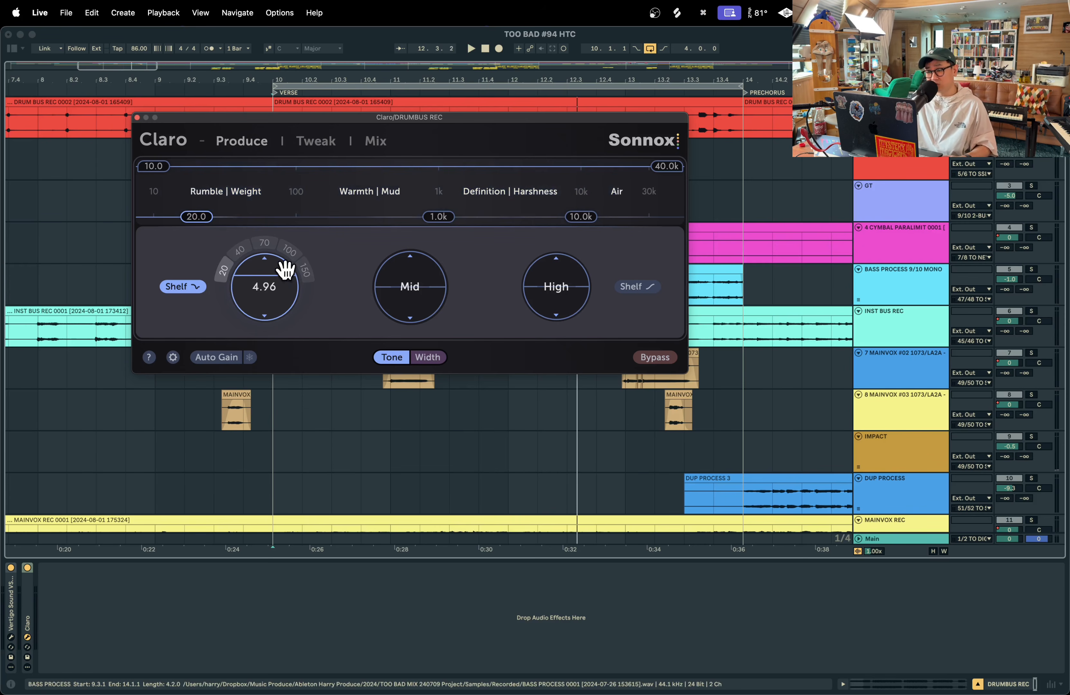
key(space)
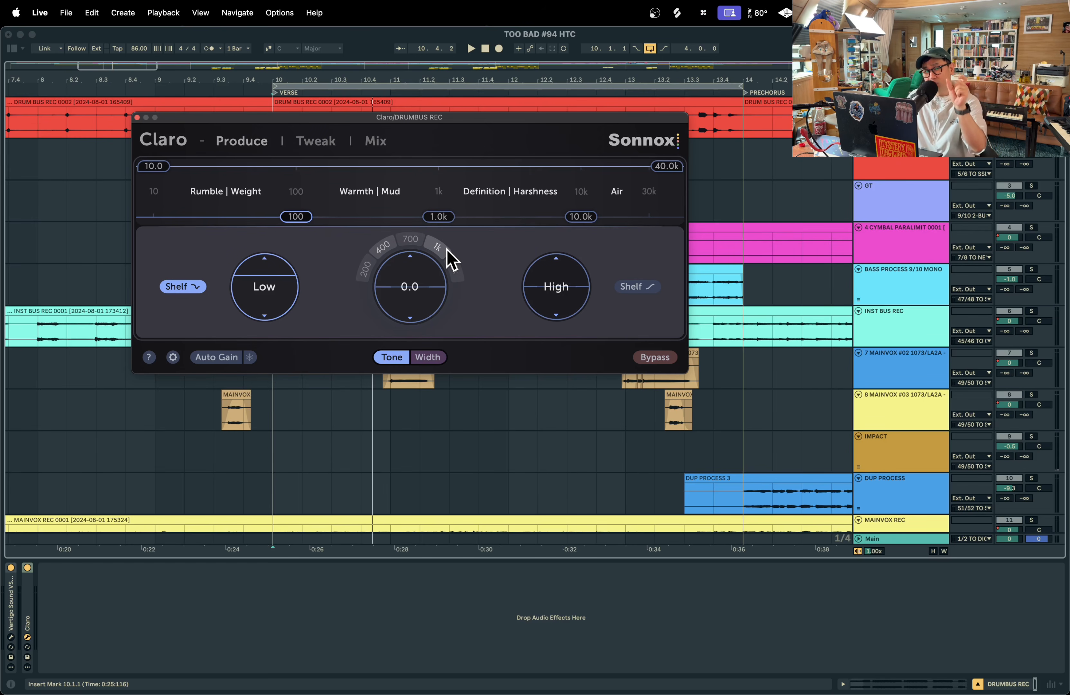
- Try the Mid band's frequency at 700 Hz, 2 kHz and 788 Hz, and set it back to 1 kHz
click(414, 243)
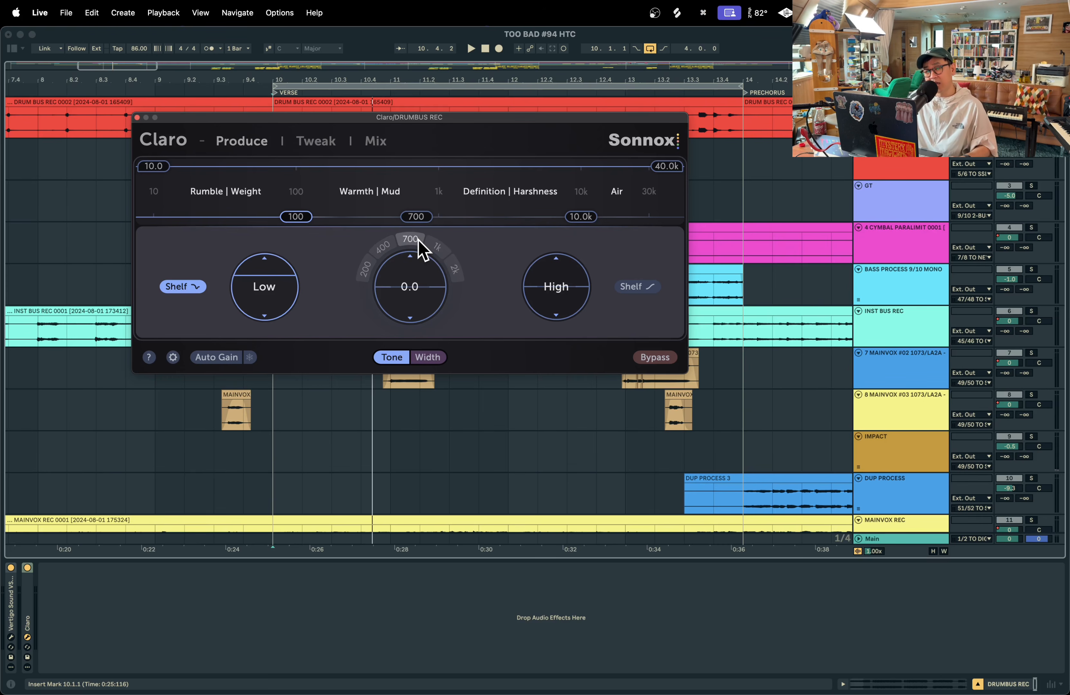
click(435, 249)
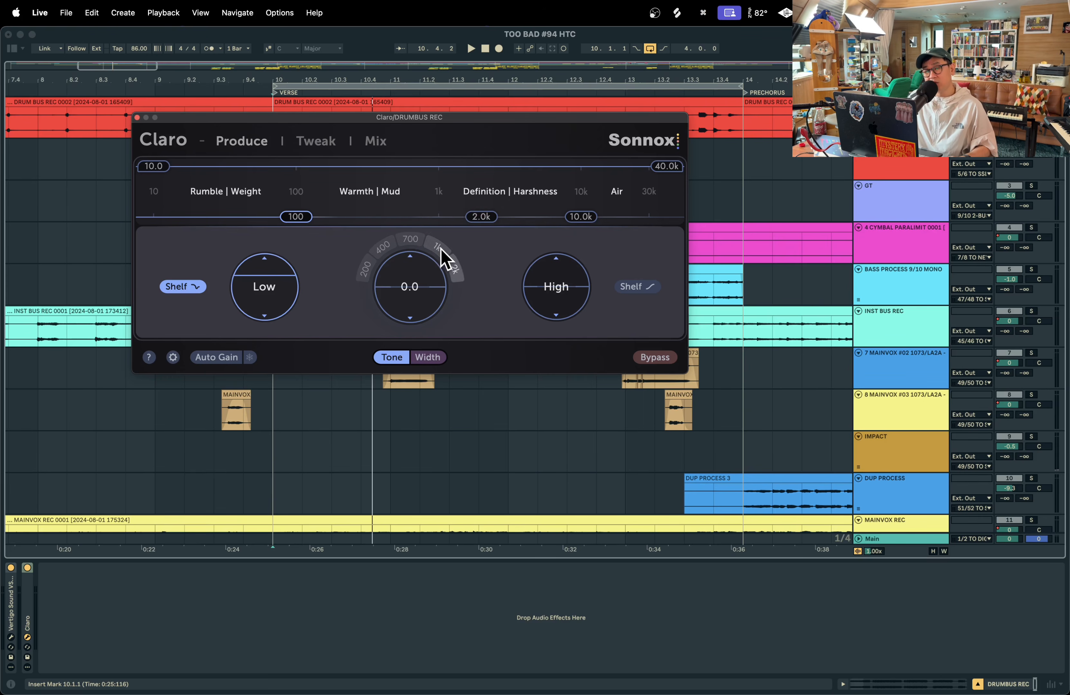
mouse_move(439, 216)
mouse_down()
mouse_move(400, 217)
mouse_move(423, 217)
mouse_up()
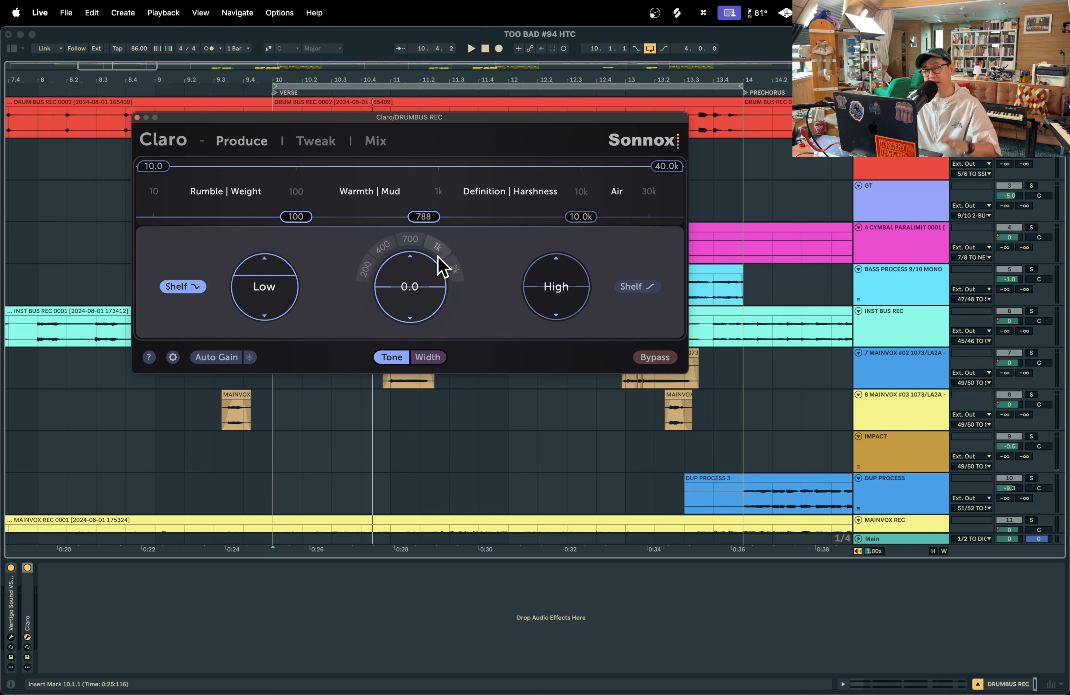
mouse_move(437, 248)
mouse_down()
mouse_move(449, 268)
mouse_move(445, 251)
mouse_up()
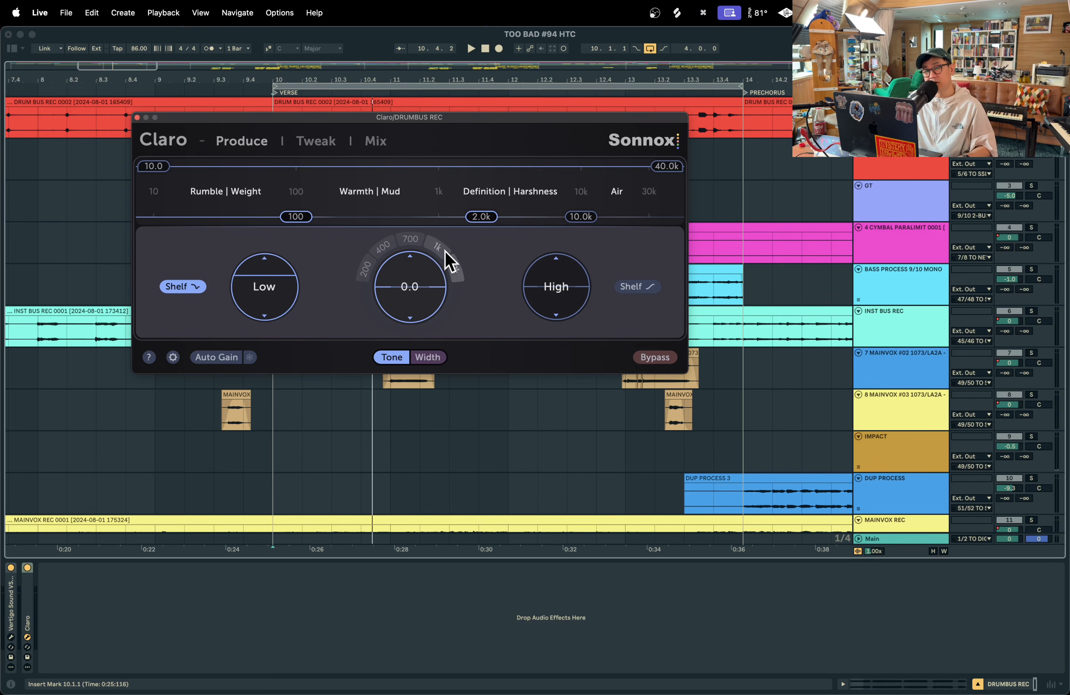
click(445, 251)
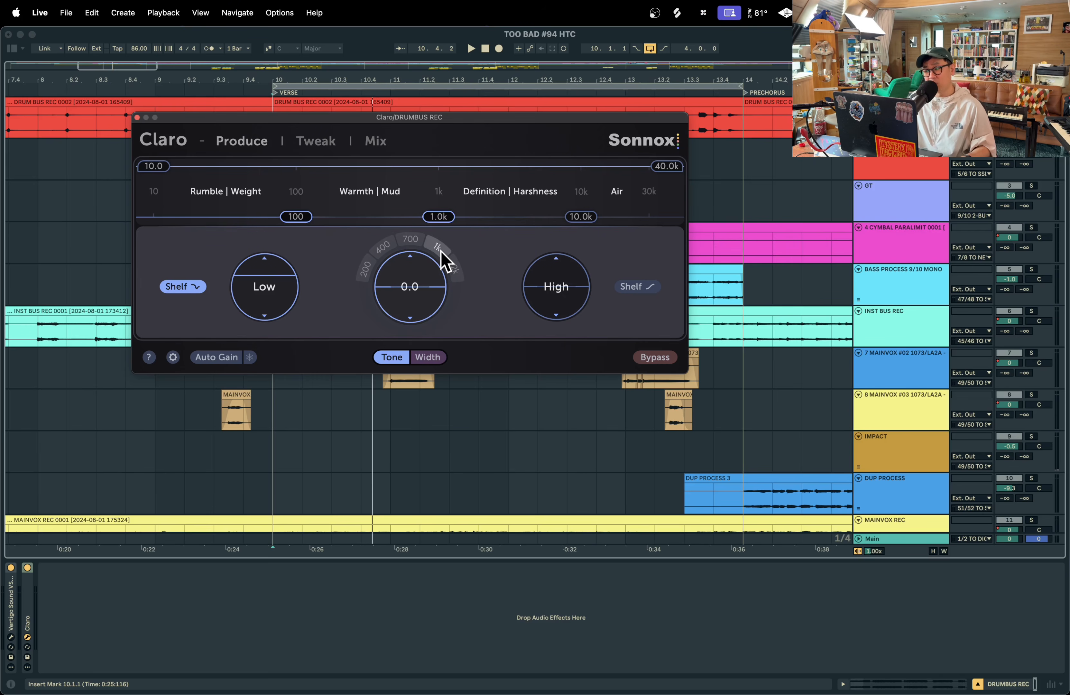
- Raise the low-cut filter to 12.1 Hz while the verse plays
key(space)
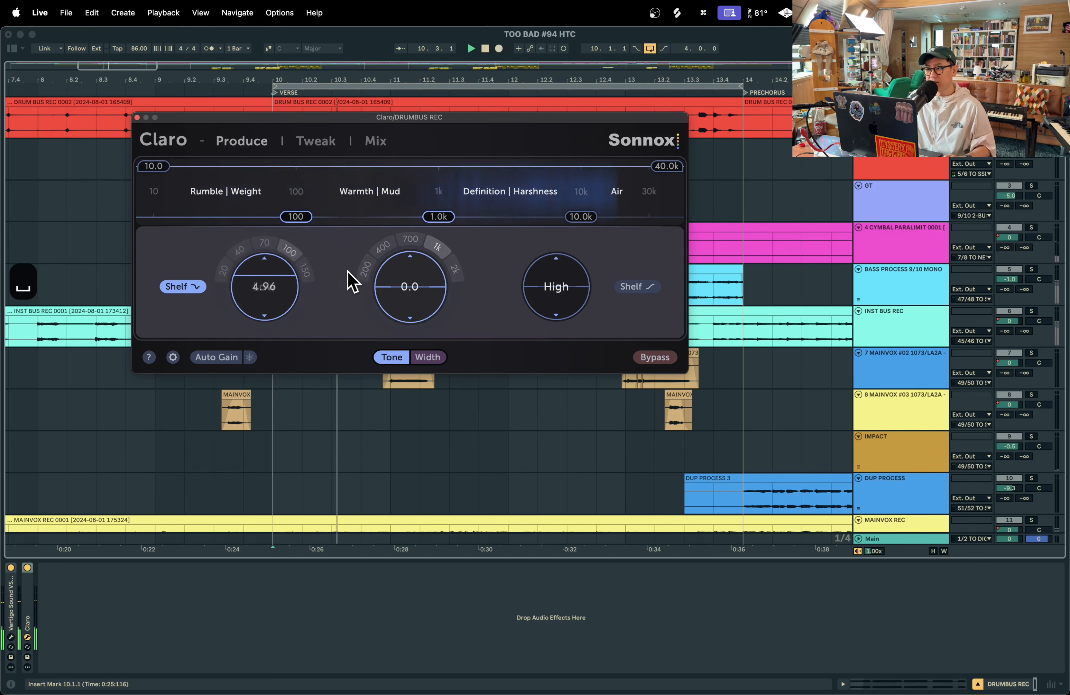
drag(153, 166, 165, 166)
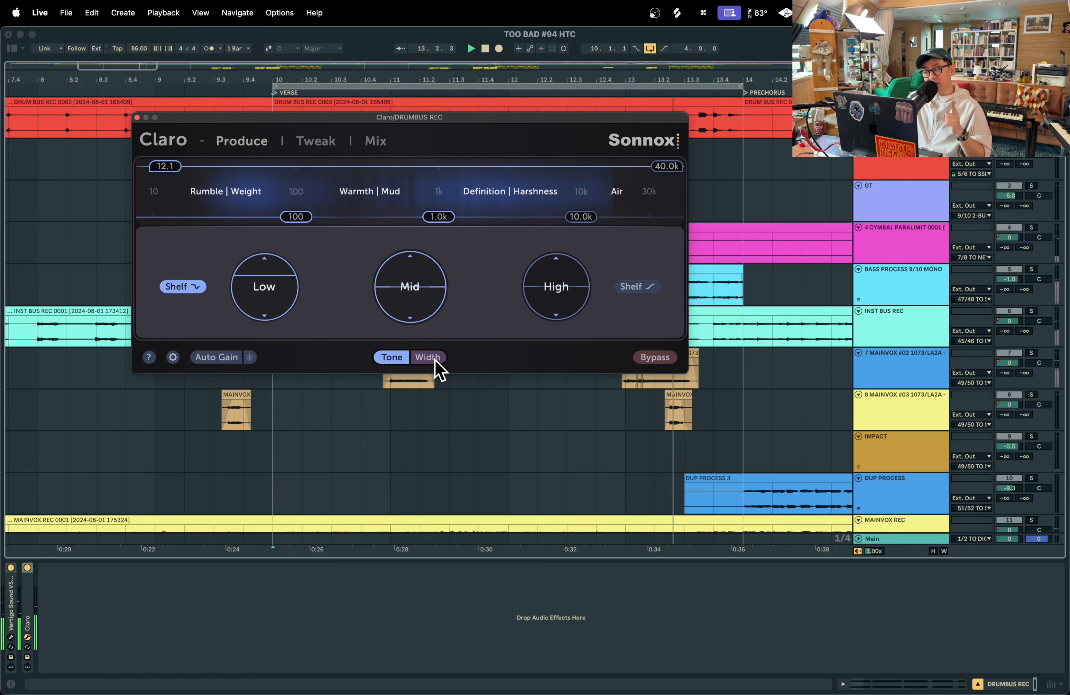
key(space)
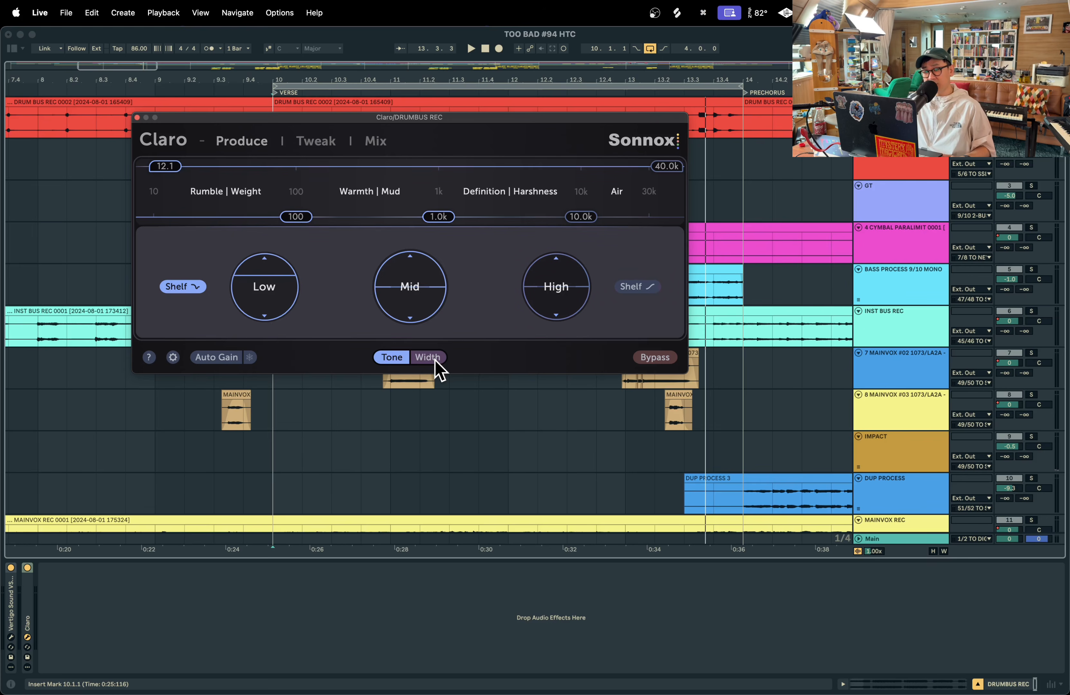
- Switch Claro to Width, set the High band's frequency to 3.5 kHz and raise its width to 7.97 during playback
click(428, 356)
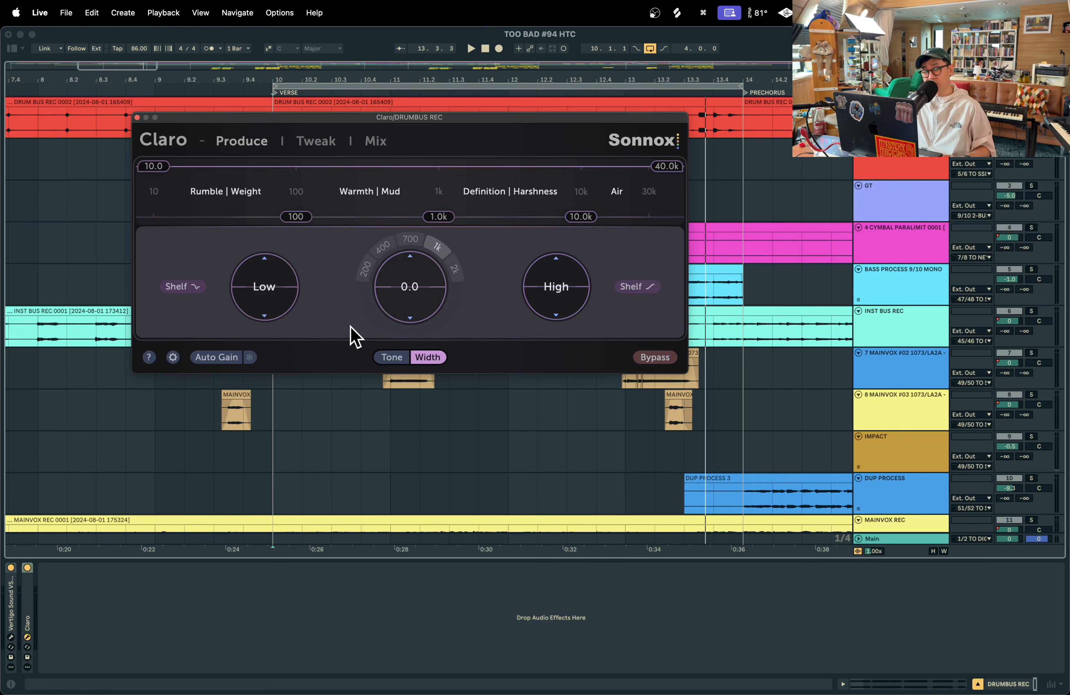
key(space)
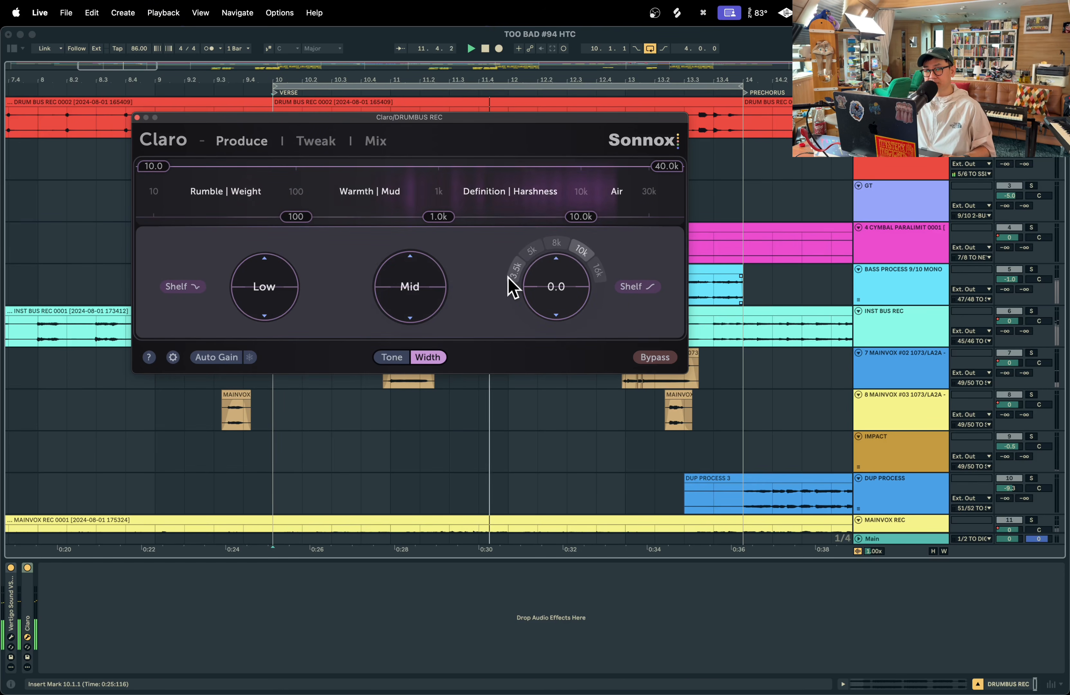
click(514, 271)
drag(549, 298, 566, 282)
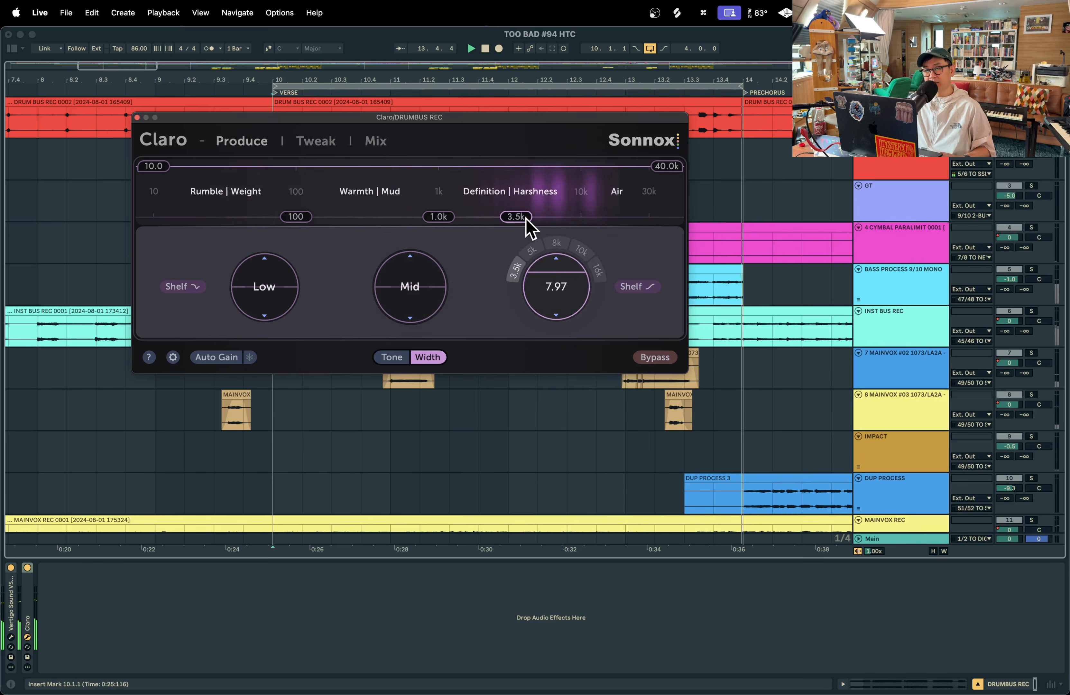
- Turn on the shelf for Claro's High width band, keeping its frequency at 3.5 kHz and setting its width to 4.54
drag(526, 221, 500, 220)
mouse_move(557, 281)
mouse_down()
mouse_move(557, 296)
mouse_move(557, 227)
mouse_move(556, 291)
mouse_move(559, 282)
mouse_up()
click(637, 286)
click(516, 268)
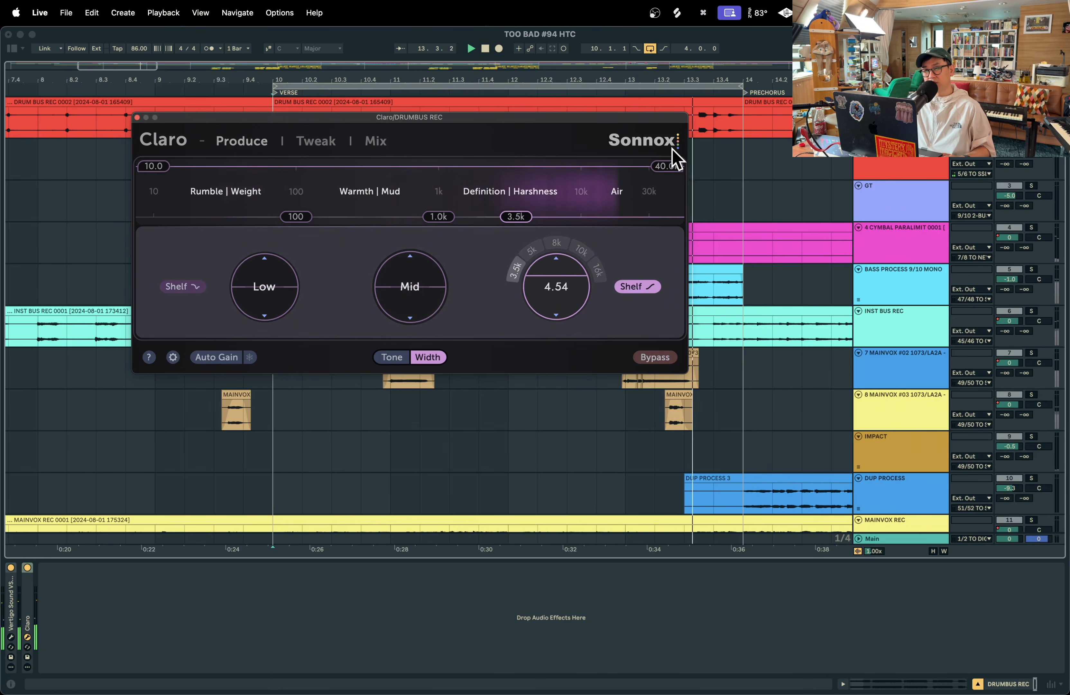
- Switch Claro back to Tone, lower the high-cut filter to 32.3 kHz and stop playback
click(392, 357)
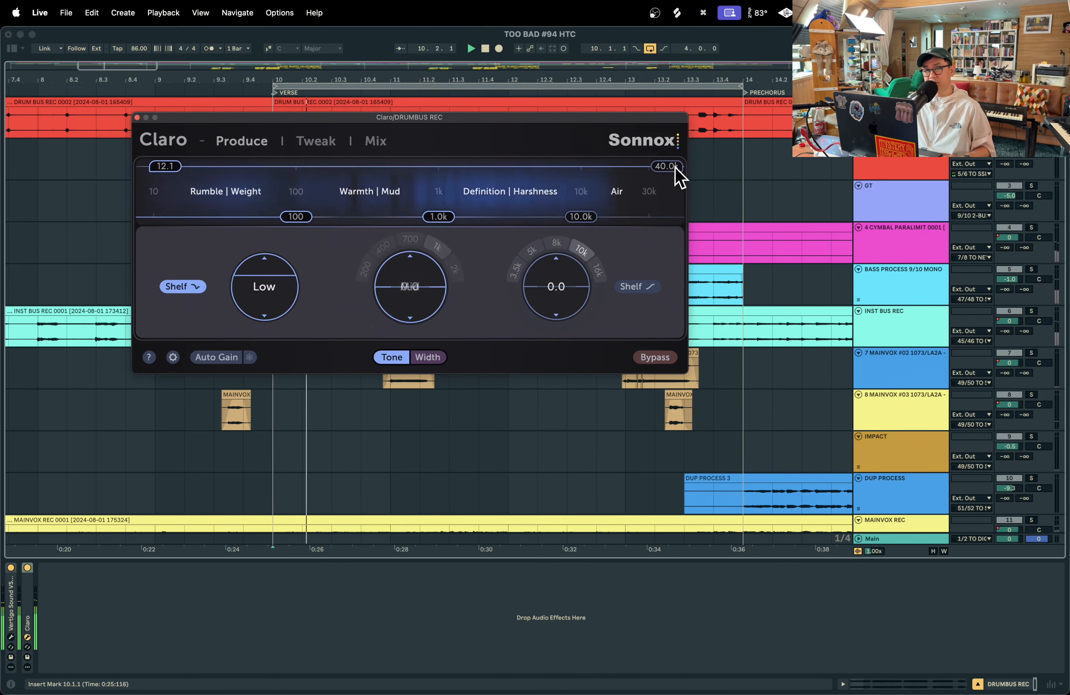
drag(676, 168, 663, 168)
key(space)
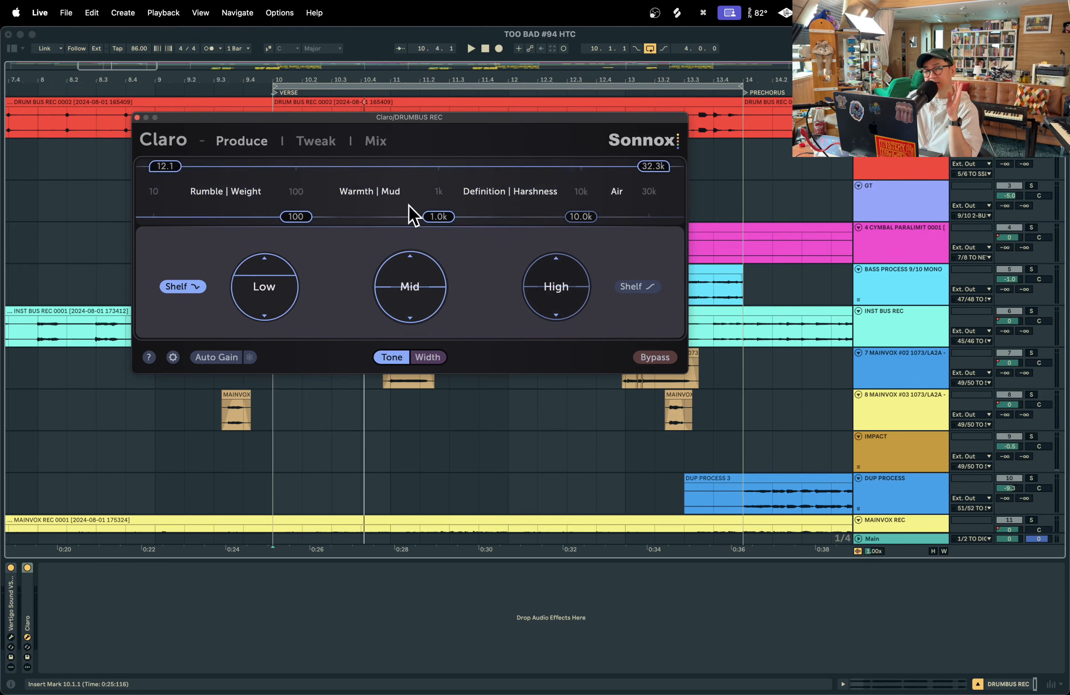
- Unsolo the drum bus and set Claro's Mid tone to 0.22 while the verse plays with the full mix
drag(461, 120, 519, 156)
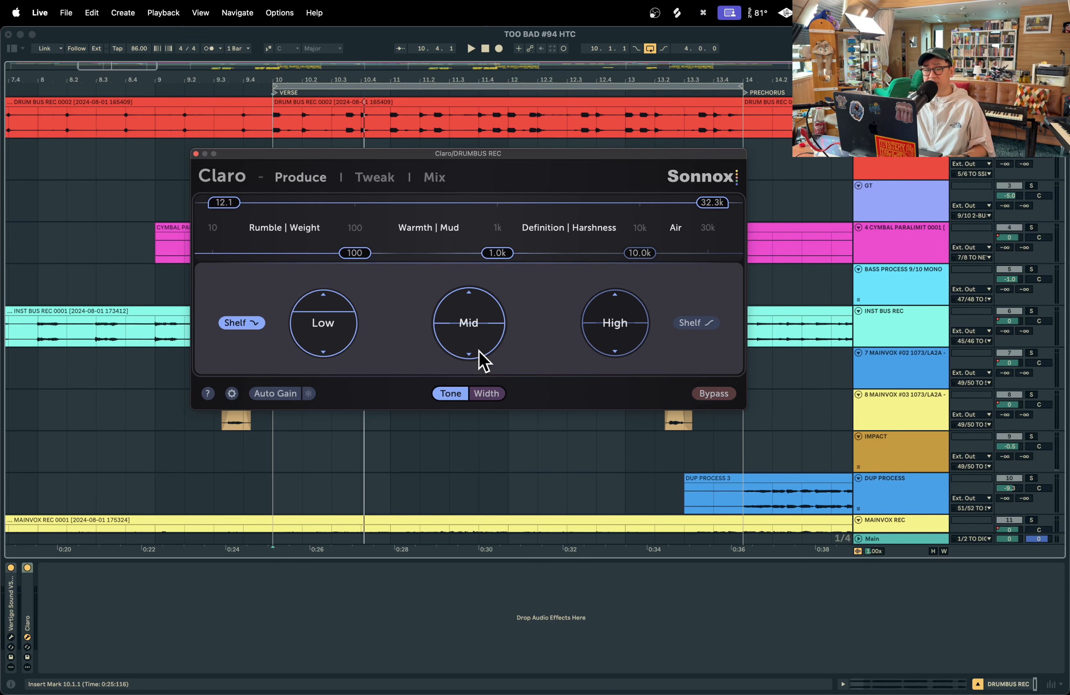
key(space)
key(space)
key(space)
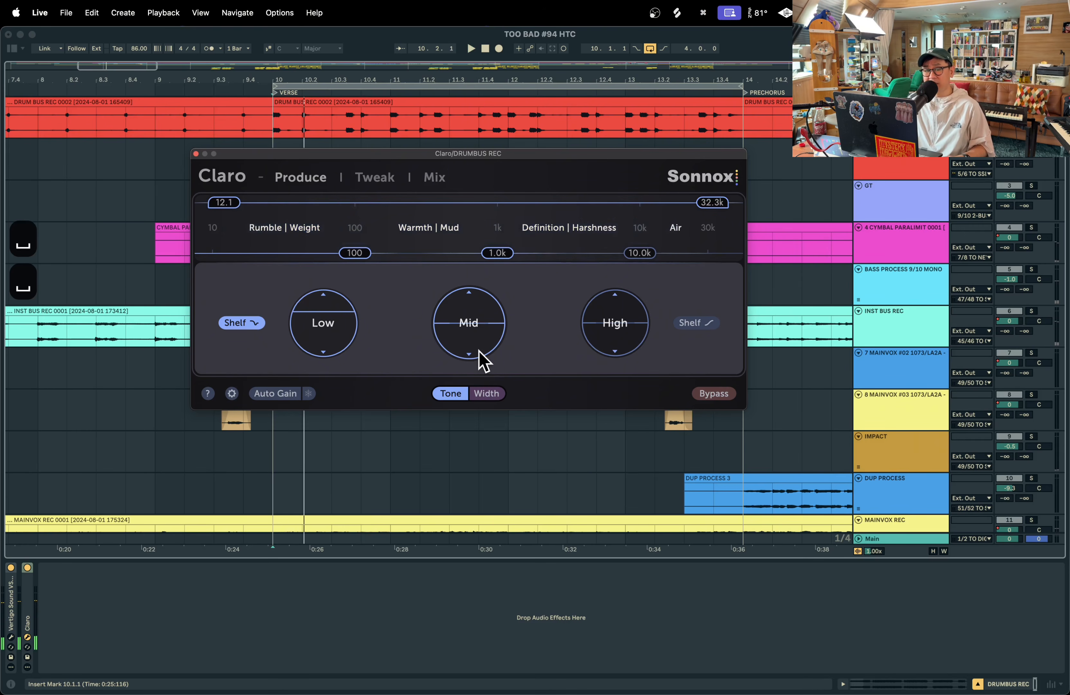
key(s)
key(space)
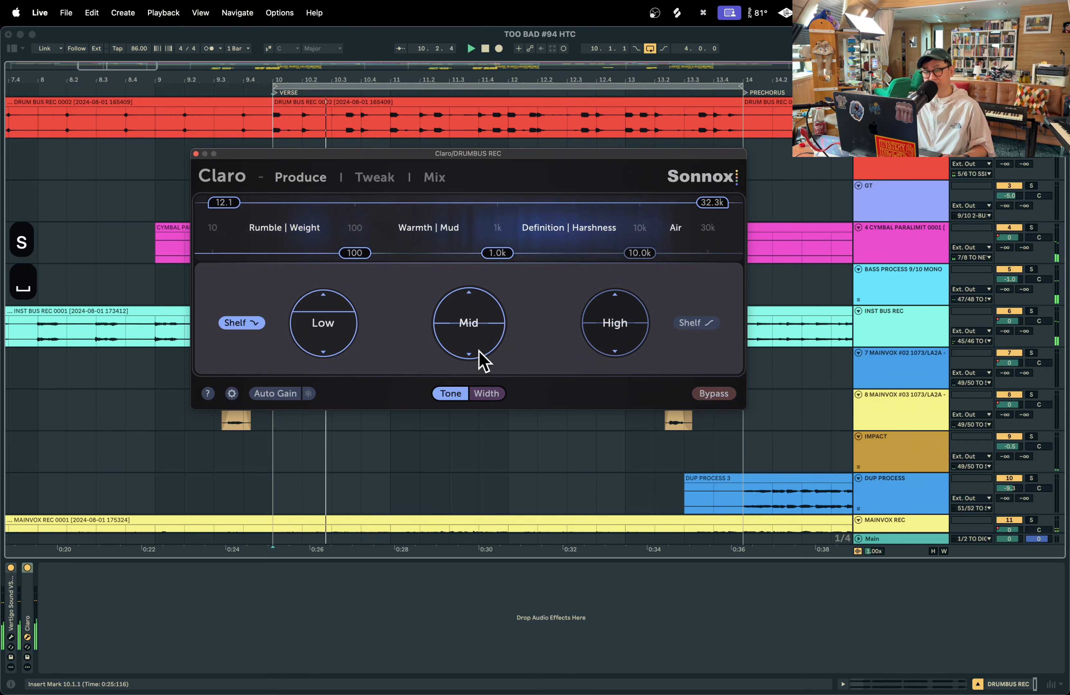
mouse_move(485, 335)
mouse_down()
mouse_move(485, 311)
mouse_move(482, 322)
mouse_up()
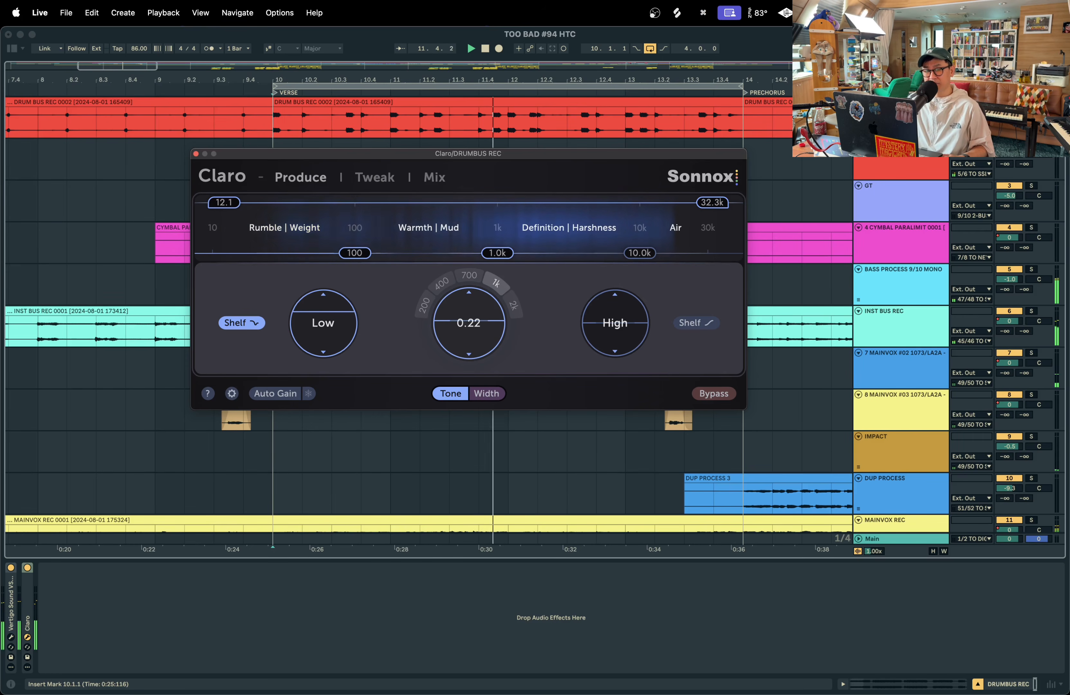
key(space)
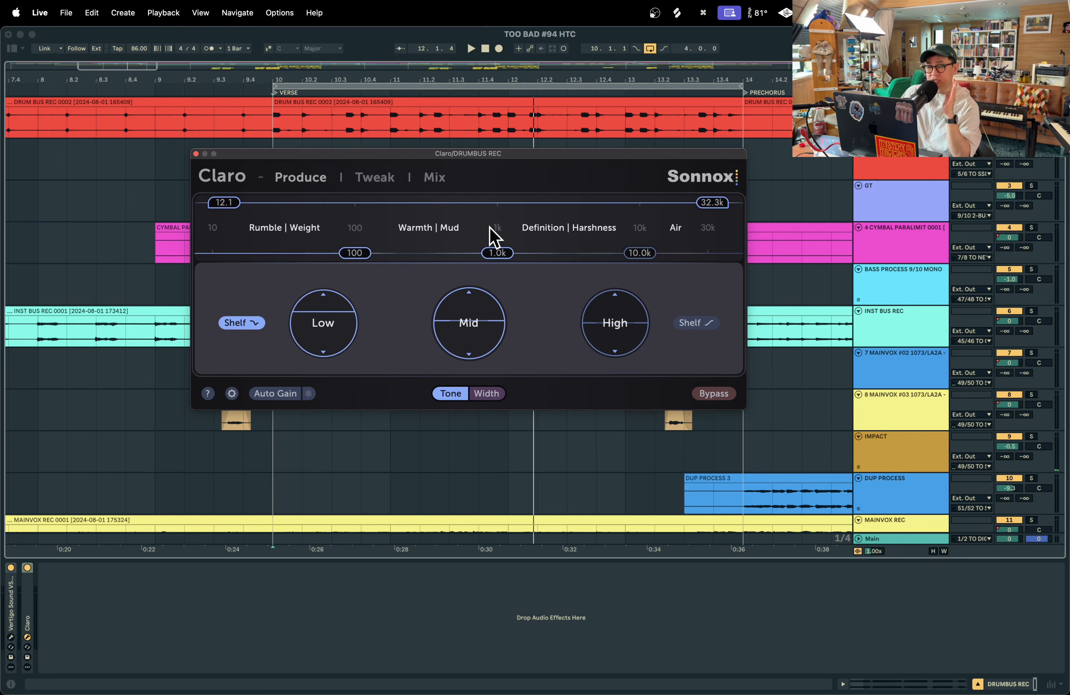
- Compare Claro's Produce and Tweak views, ending on the EQ curve in Tweak with the whole plugin window in sight
drag(487, 155, 482, 170)
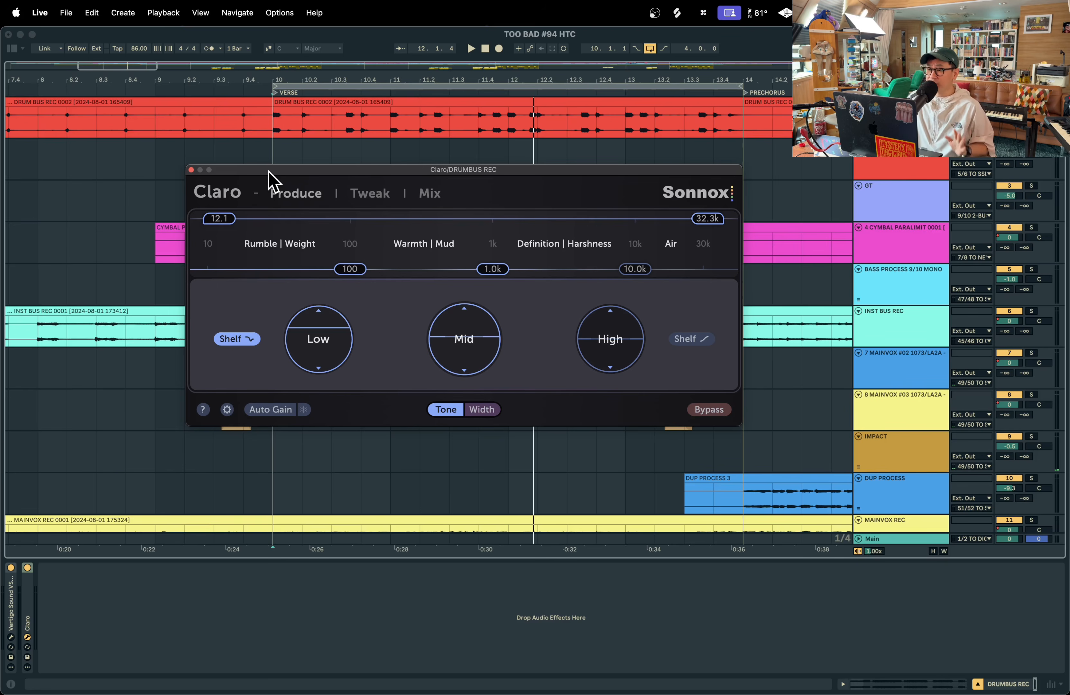
drag(400, 174, 361, 174)
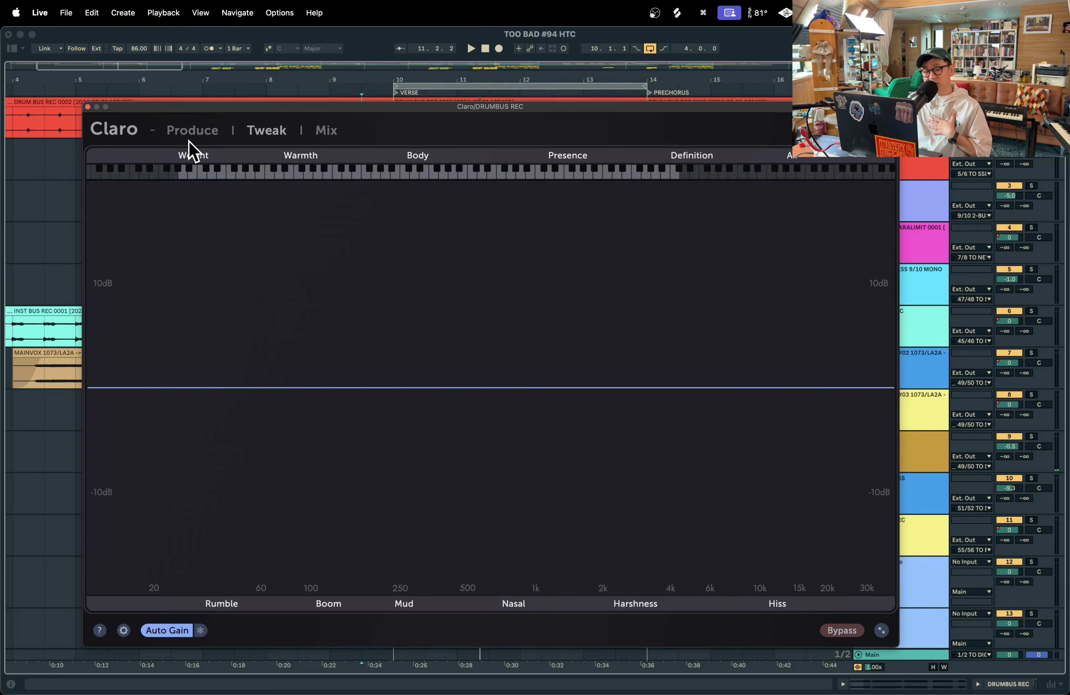
click(189, 131)
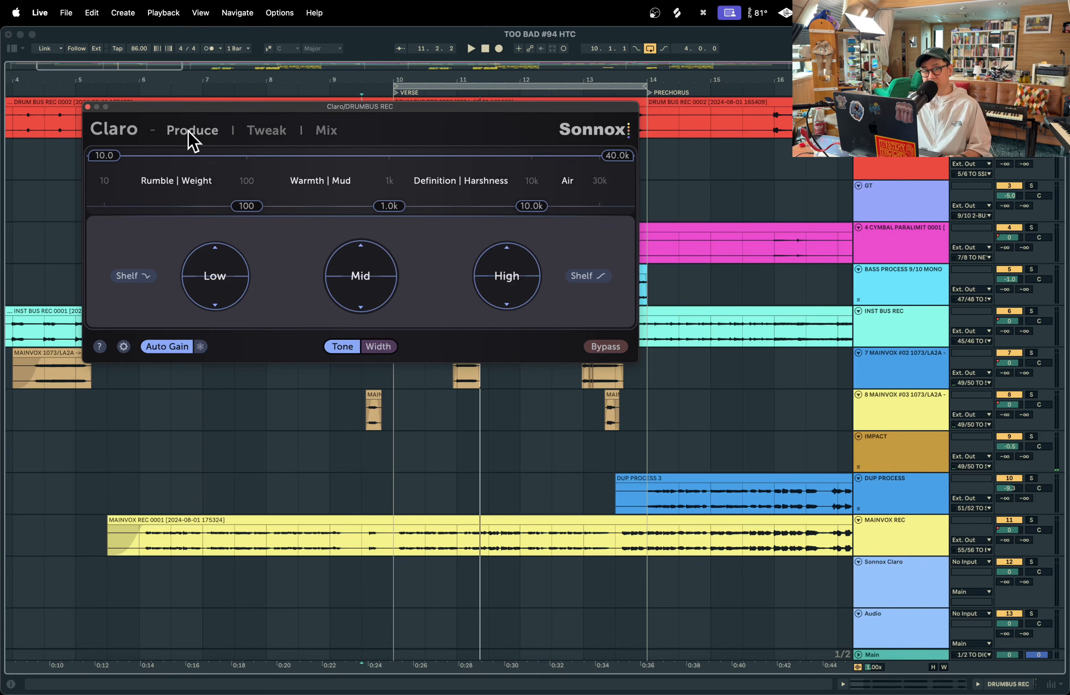
click(267, 132)
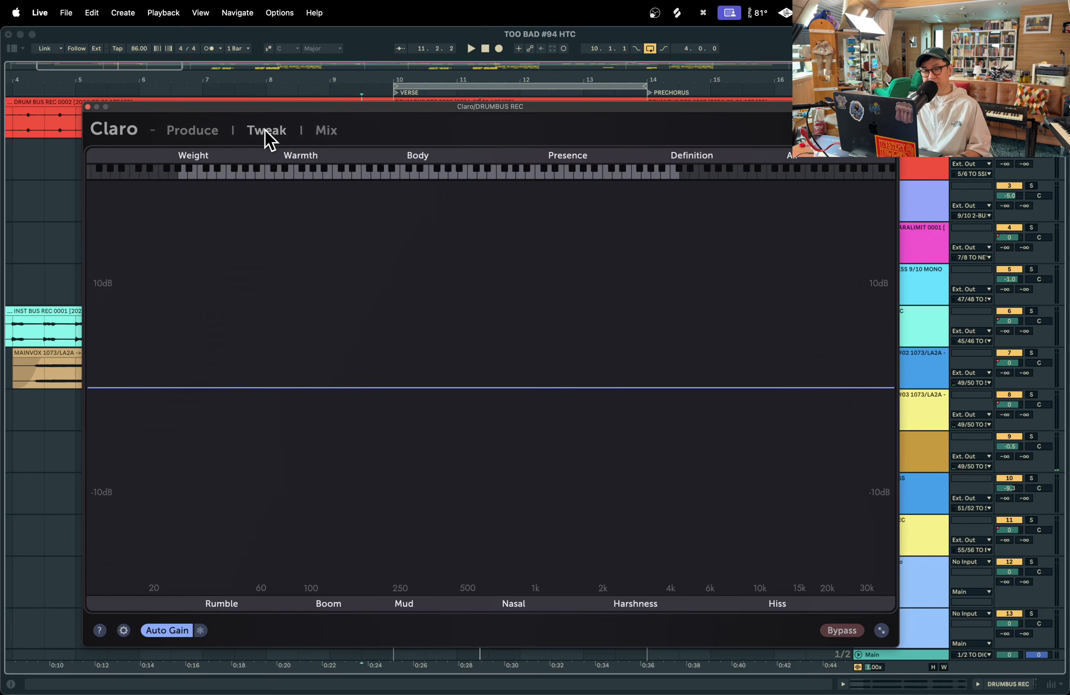
click(201, 131)
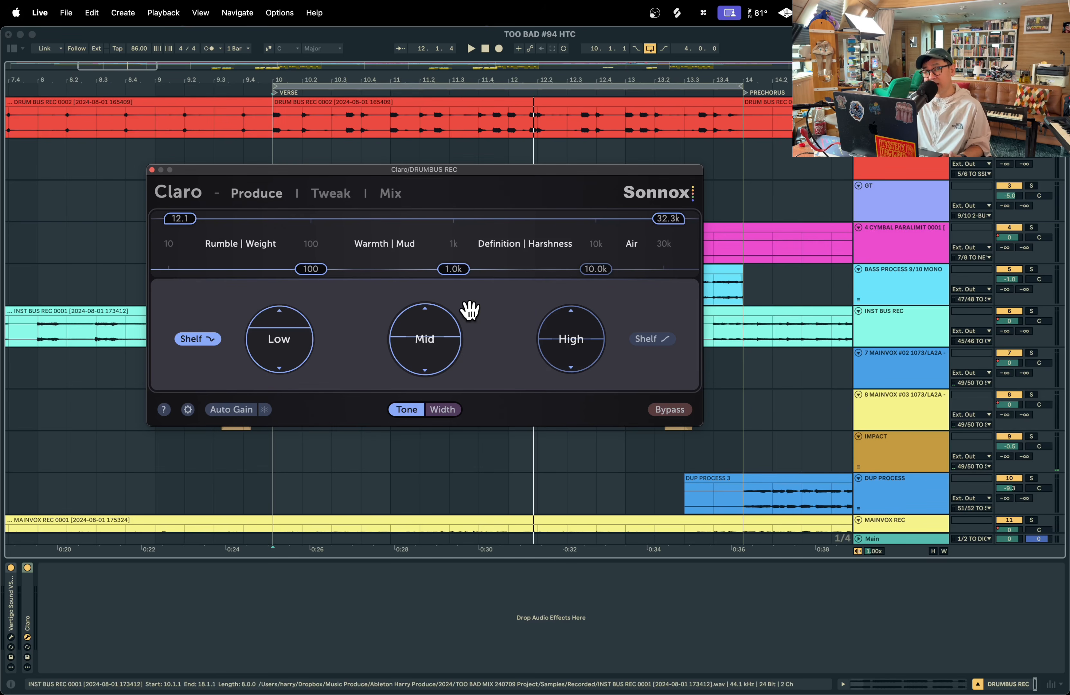
click(331, 194)
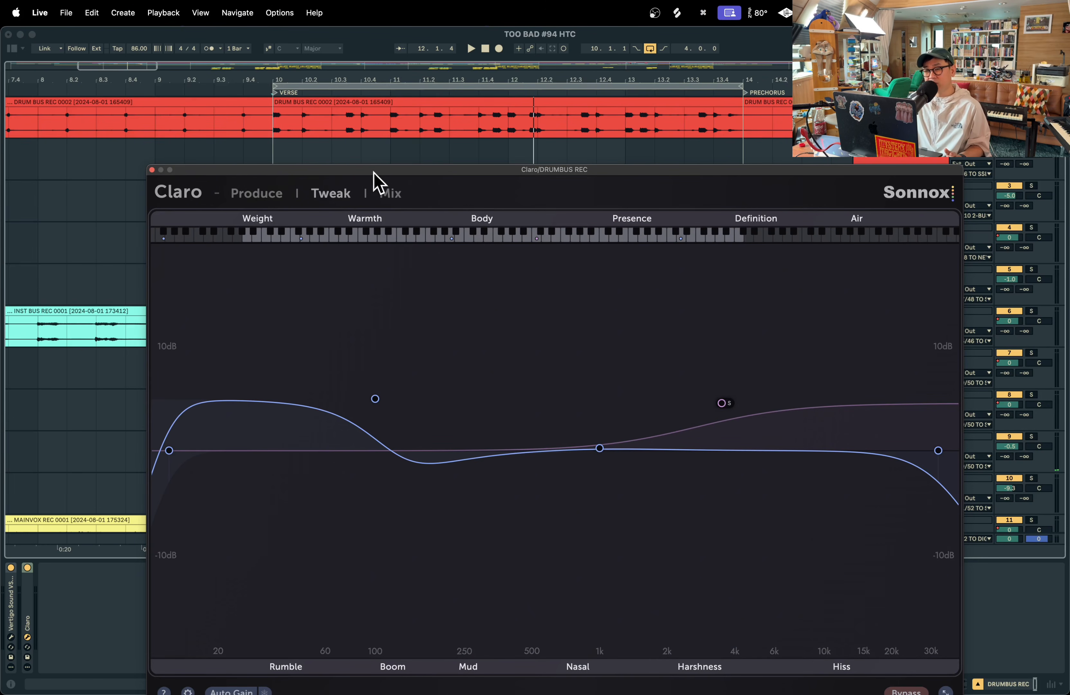
drag(408, 171, 354, 113)
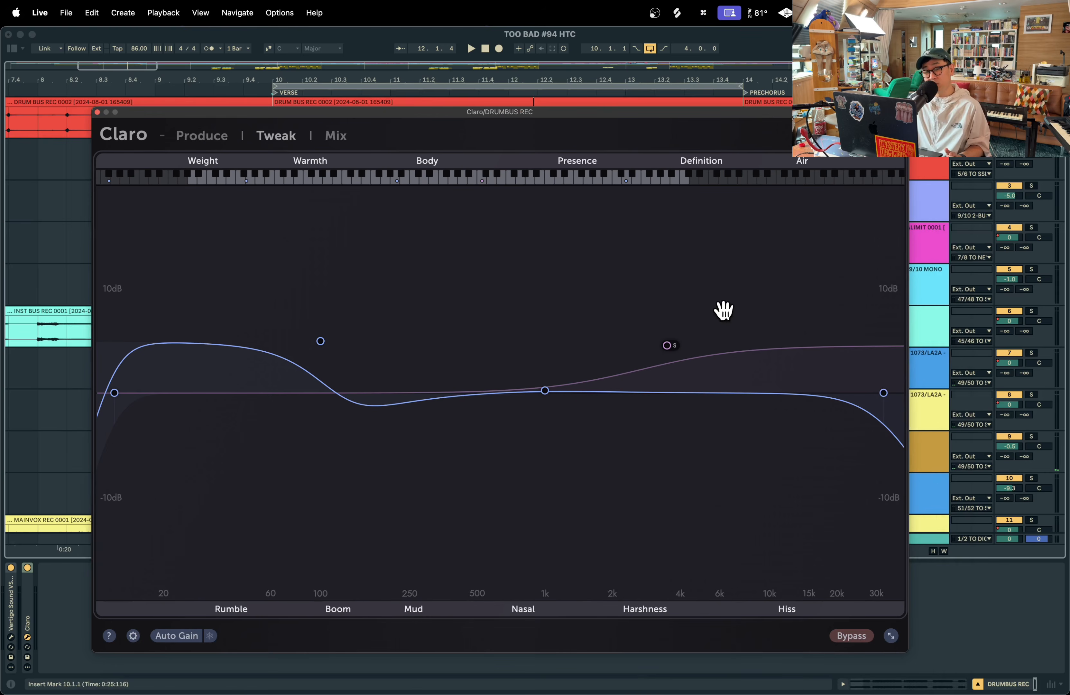
- Replace the Claro device on the drum bus with a fresh instance from the Equalizer collection
click(29, 621)
key(BackSpace)
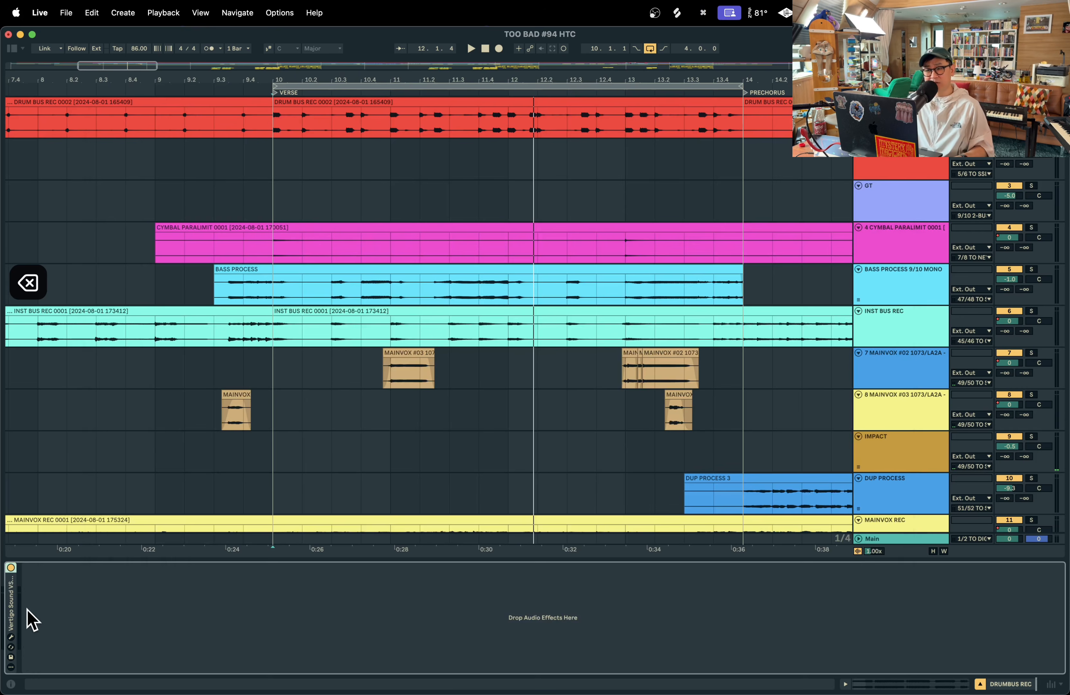
click(242, 130)
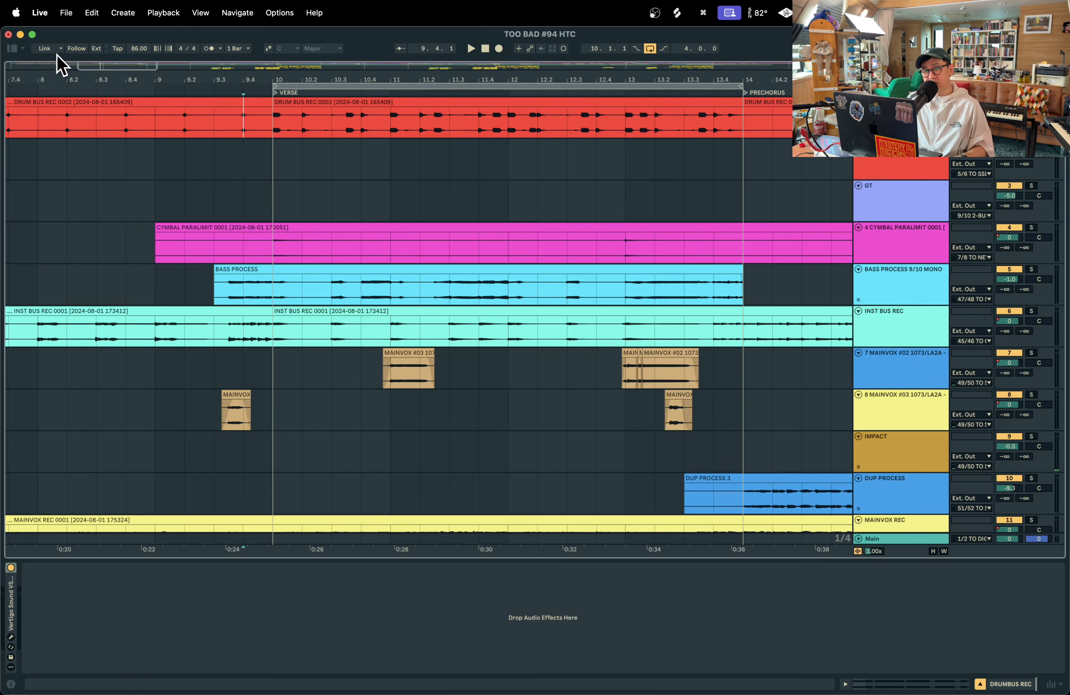
click(11, 48)
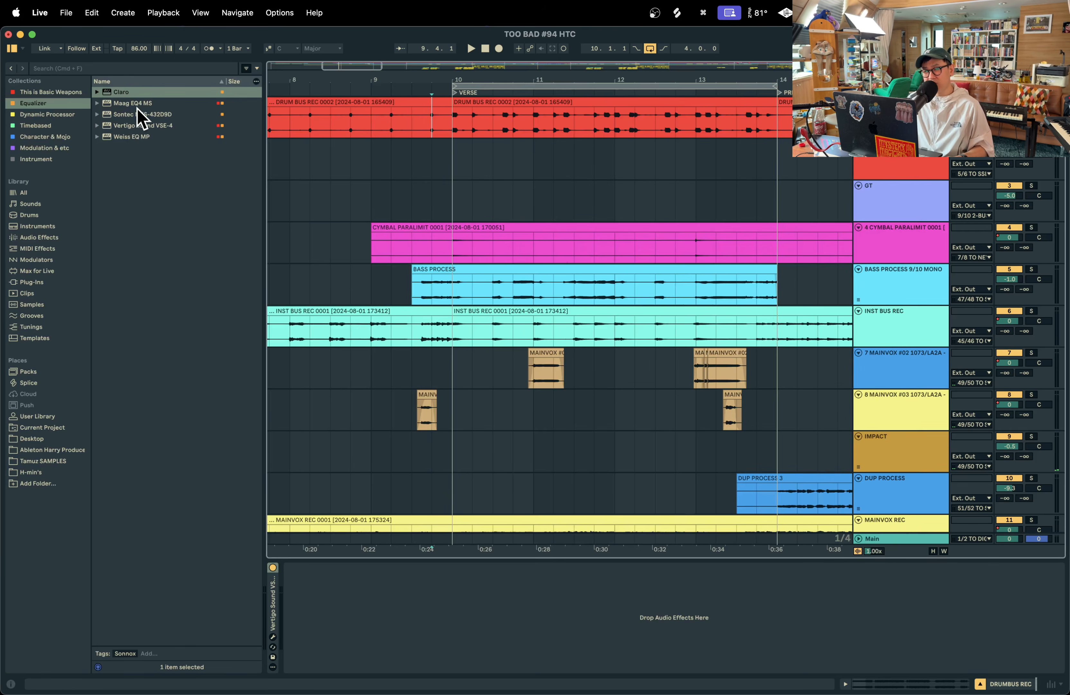
drag(127, 98, 387, 131)
click(412, 125)
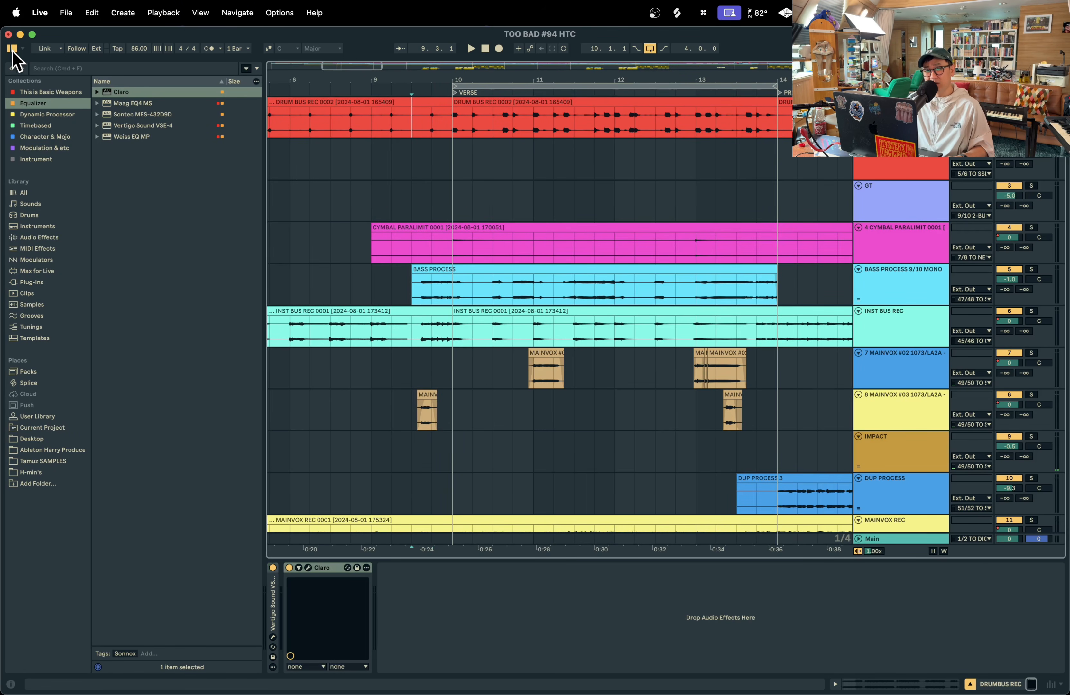
click(11, 49)
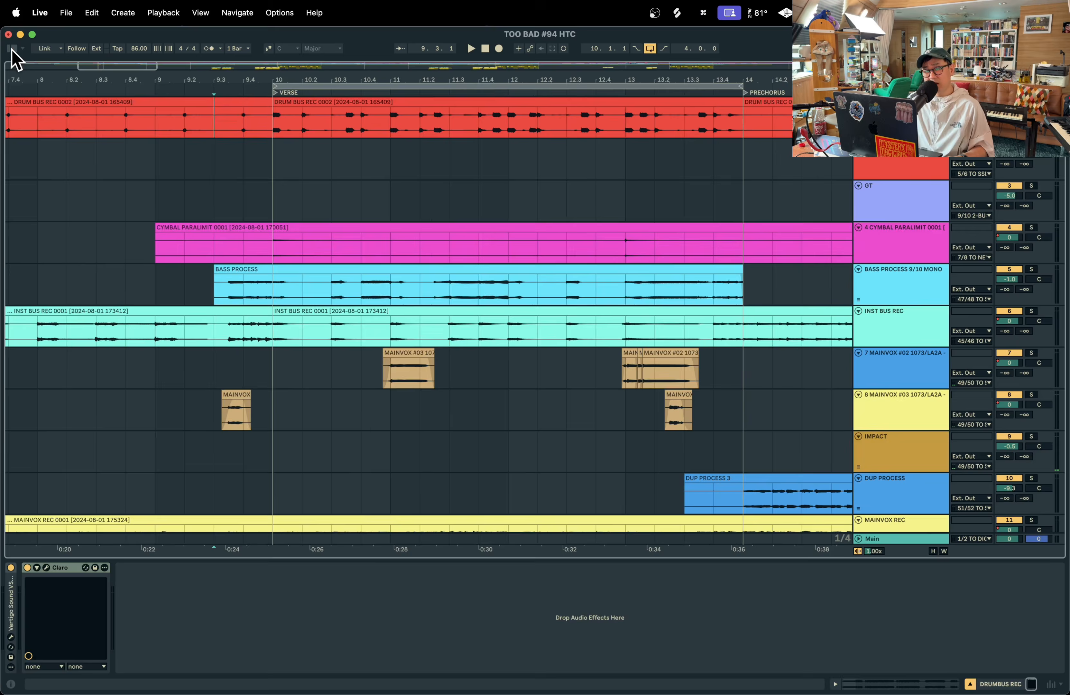
- Open the new Claro instance in its Tweak view and reposition the window so the whole EQ graph fits
click(46, 568)
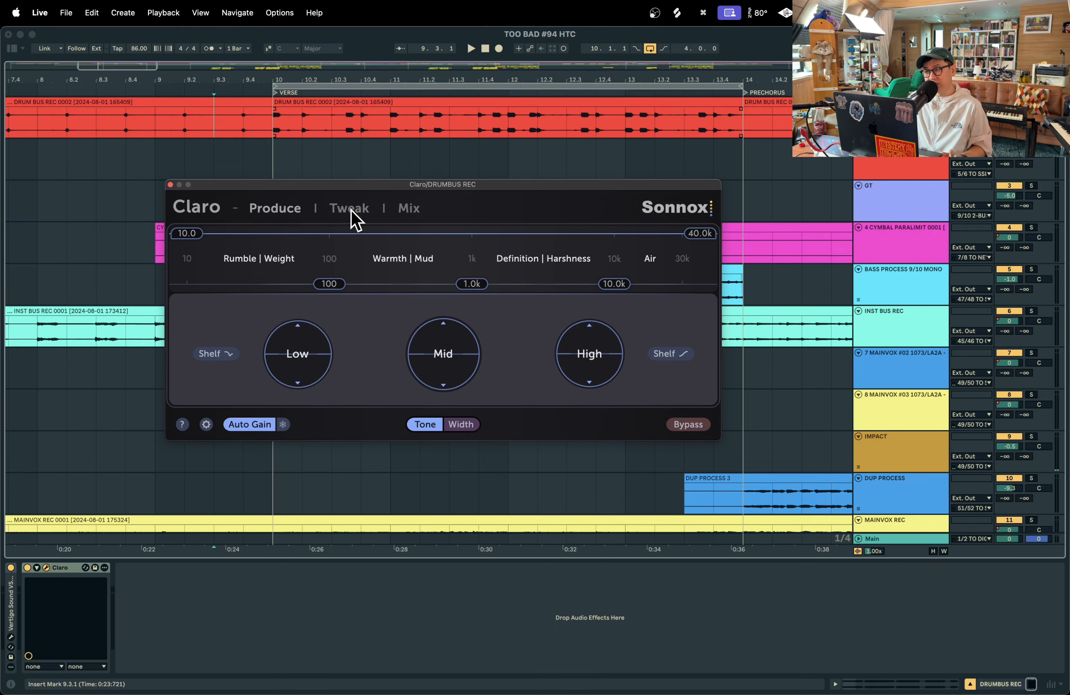
click(352, 211)
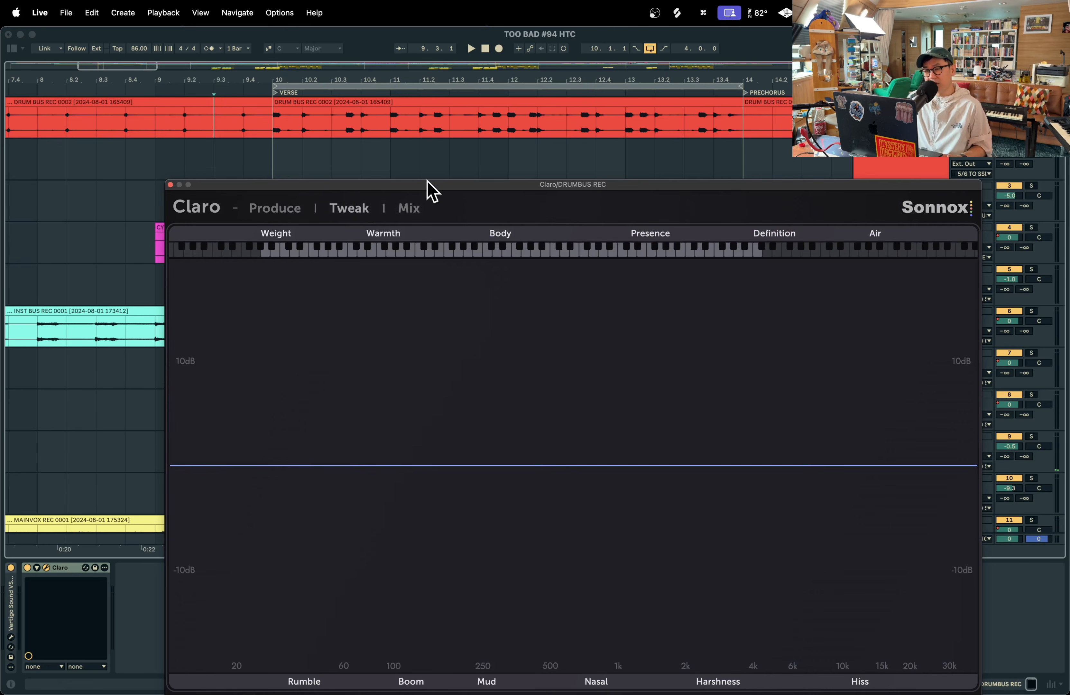
drag(428, 186, 326, 138)
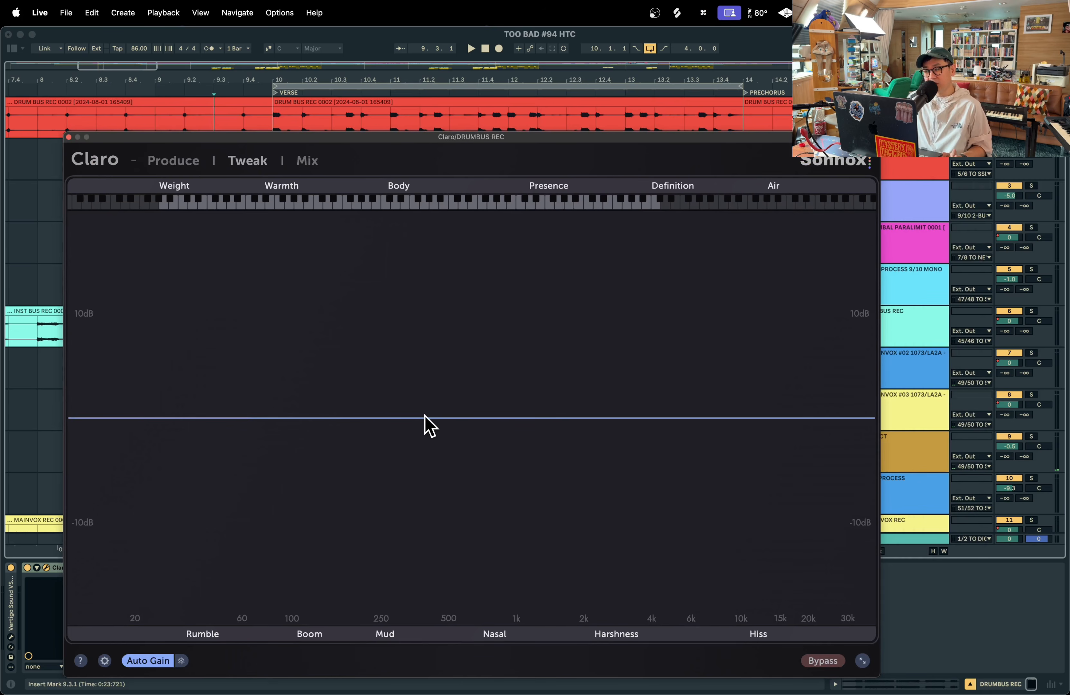
- Add a bell band at 386 Hz with a 2.0 dB boost to the EQ graph and delete it again
drag(424, 414, 425, 397)
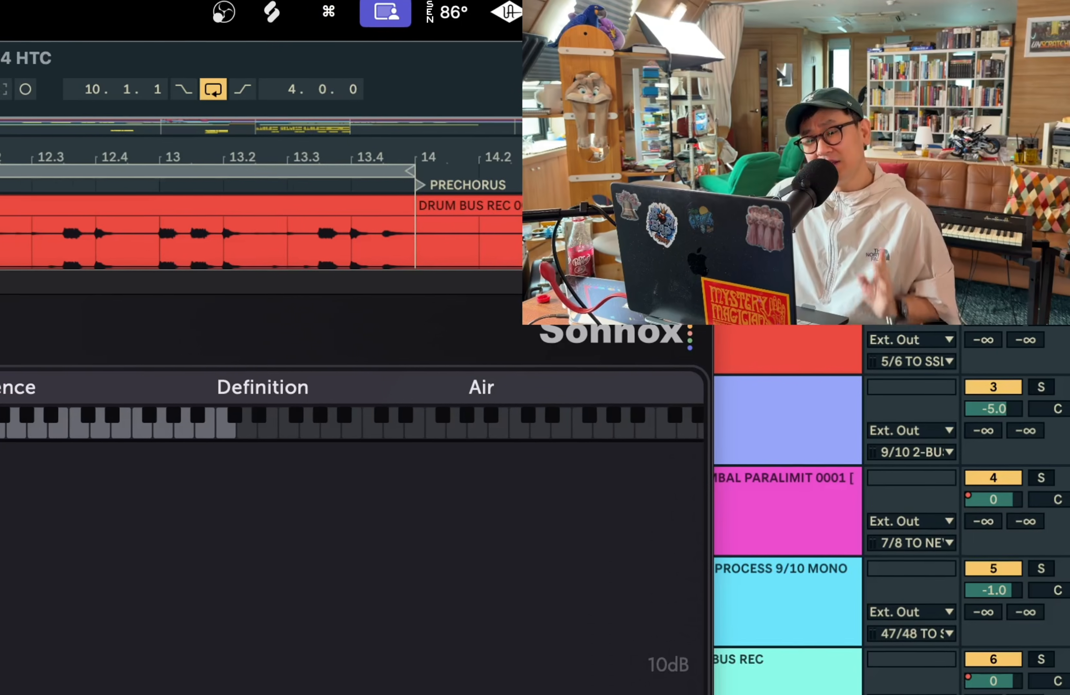
click(423, 397)
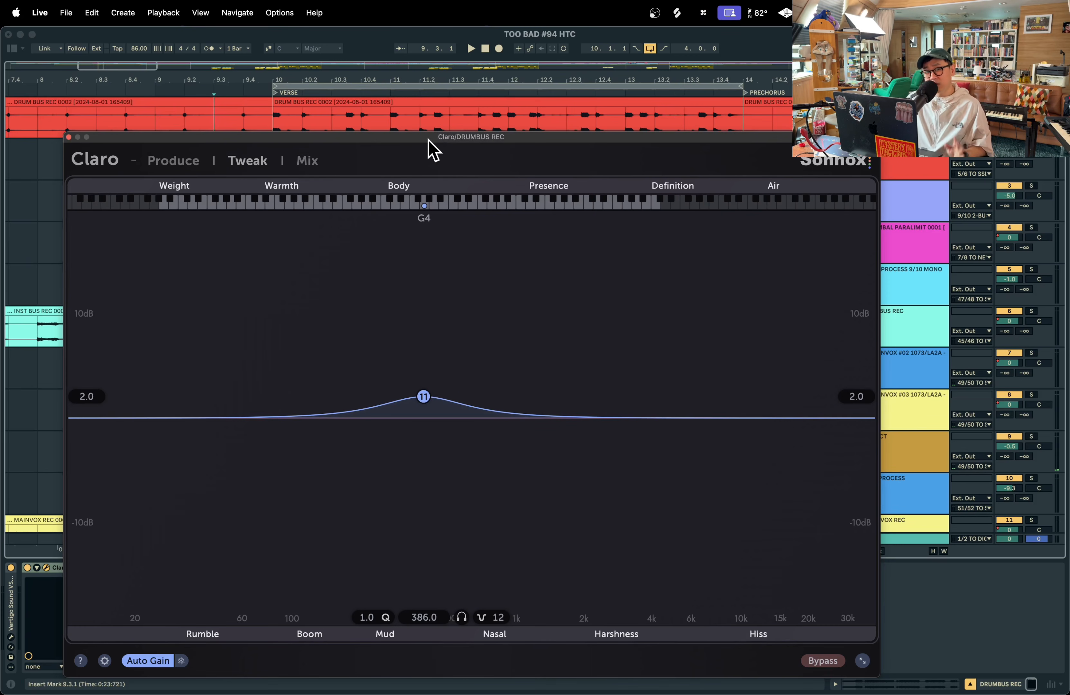
drag(425, 140, 426, 131)
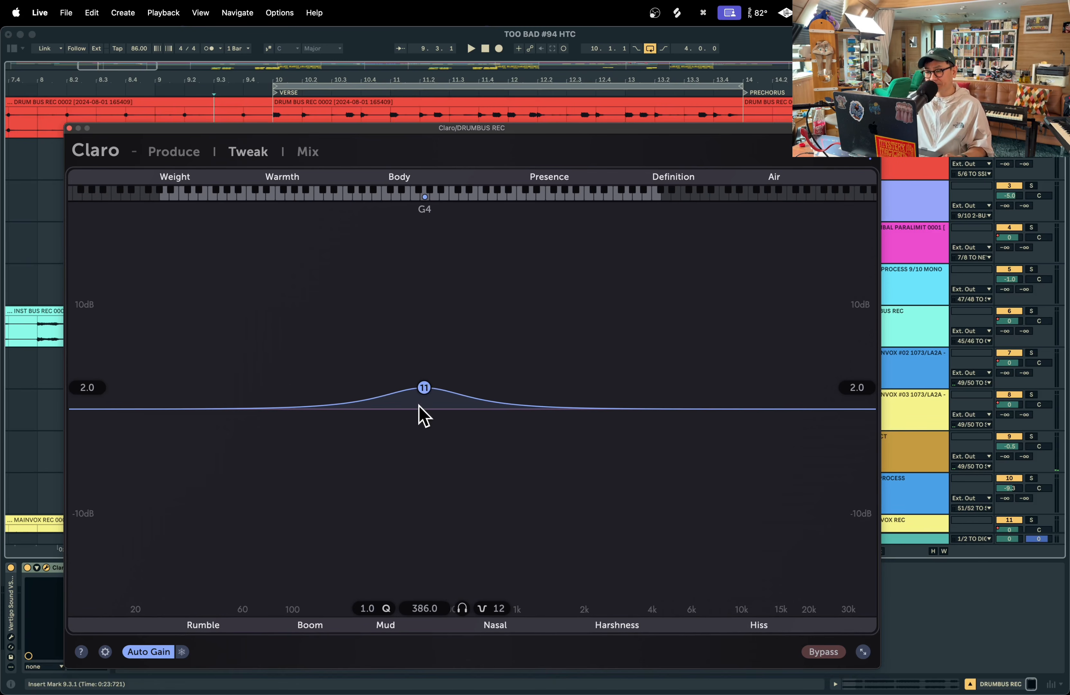
mouse_move(425, 397)
click(447, 429)
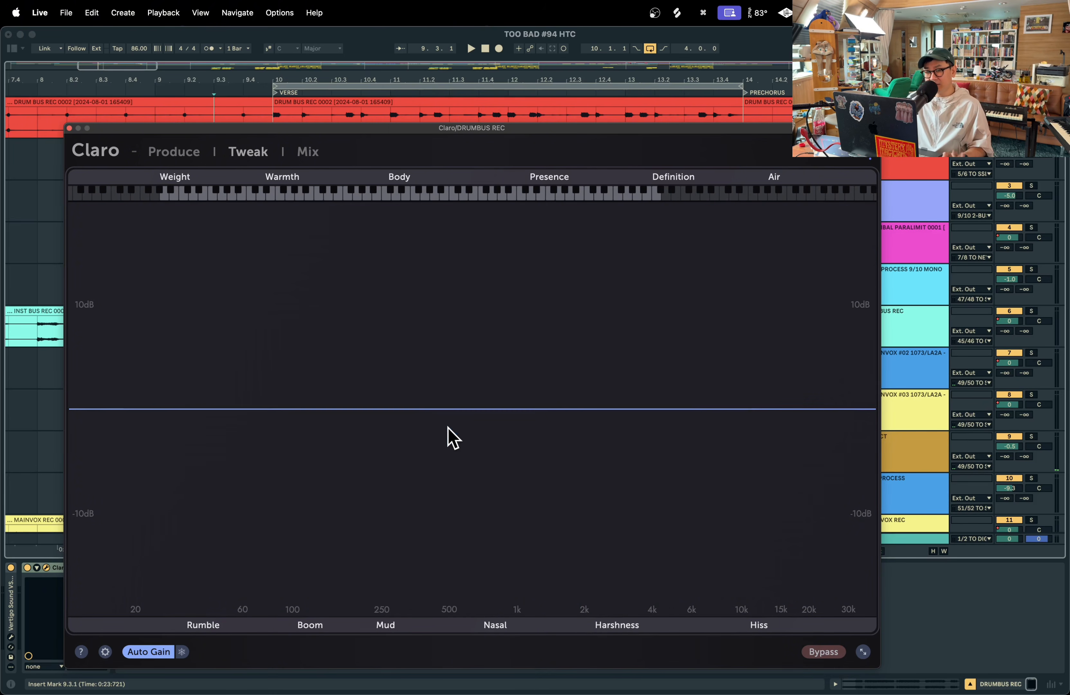
- Revisit Produce, return to Tweak and add bands of +2.2 dB at 299 Hz, -2.4 dB at 859.1 Hz and +1.4 dB at 1799 Hz
click(181, 149)
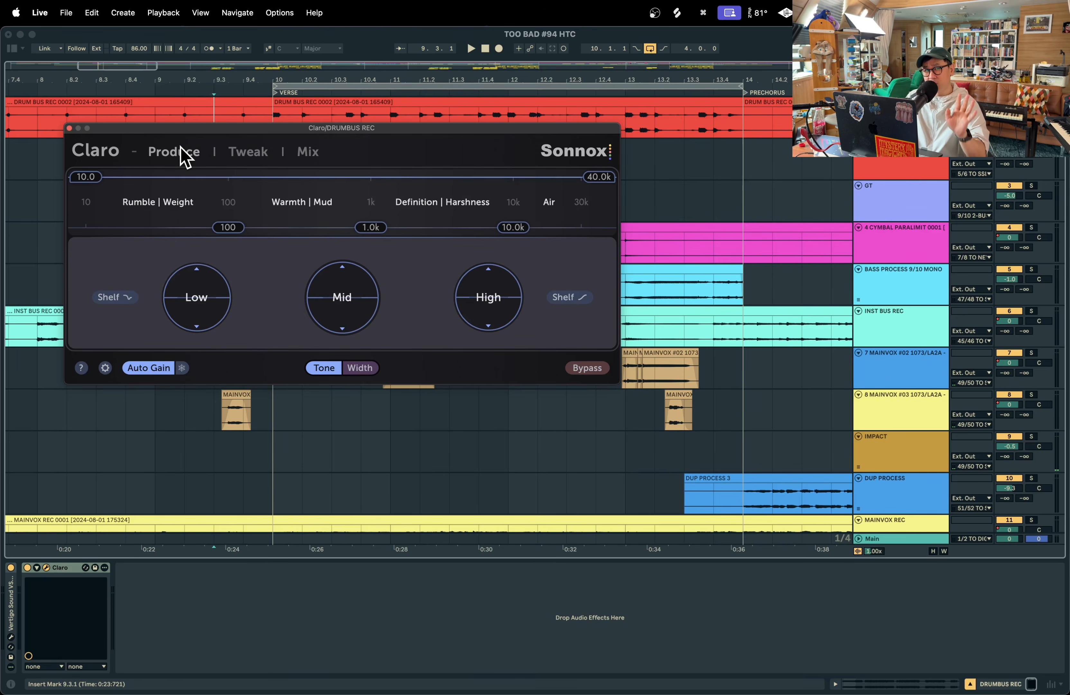
click(239, 153)
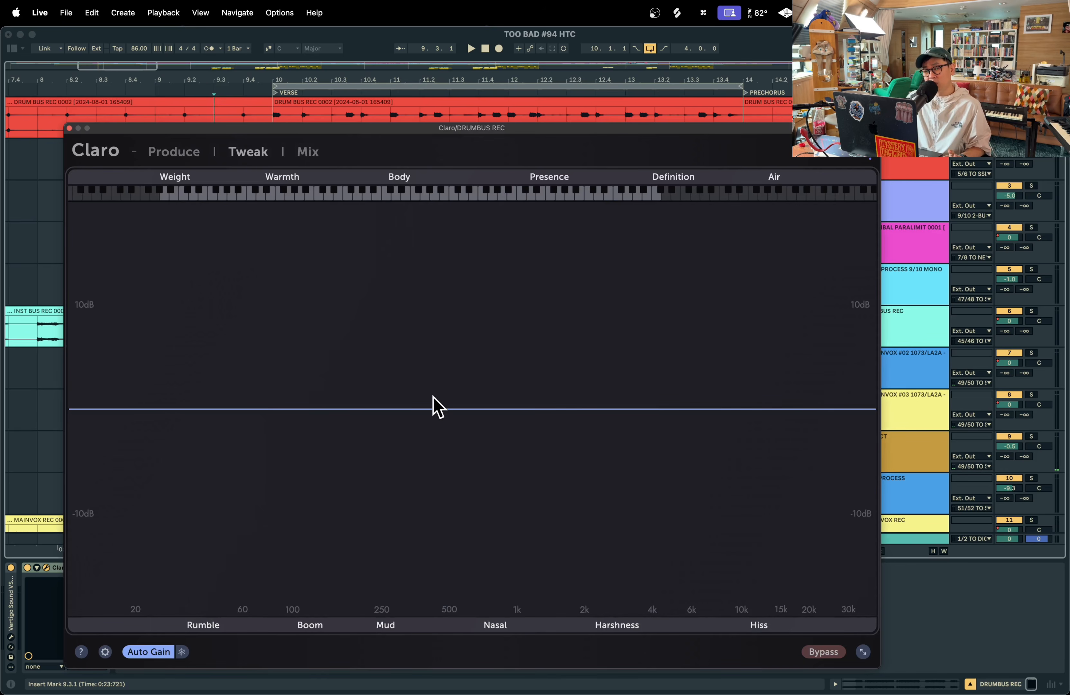
drag(395, 408, 398, 385)
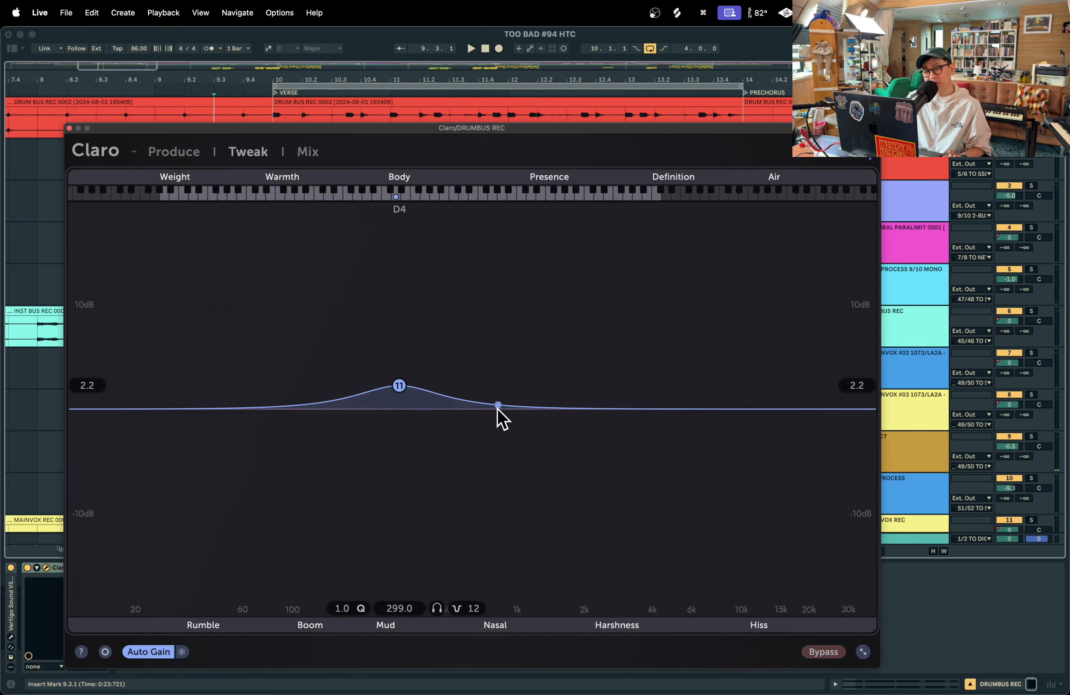
drag(499, 405, 502, 433)
drag(575, 430, 574, 395)
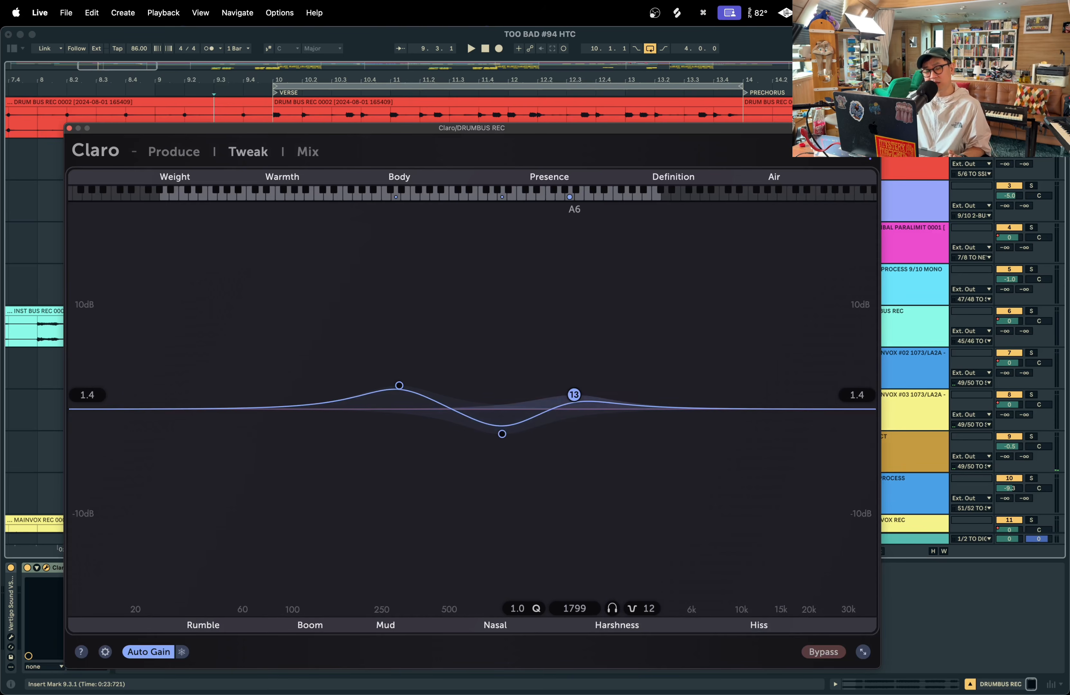
- Delete the 1799 Hz, 859.1 Hz and 299 Hz bands from the EQ curve
mouse_move(574, 395)
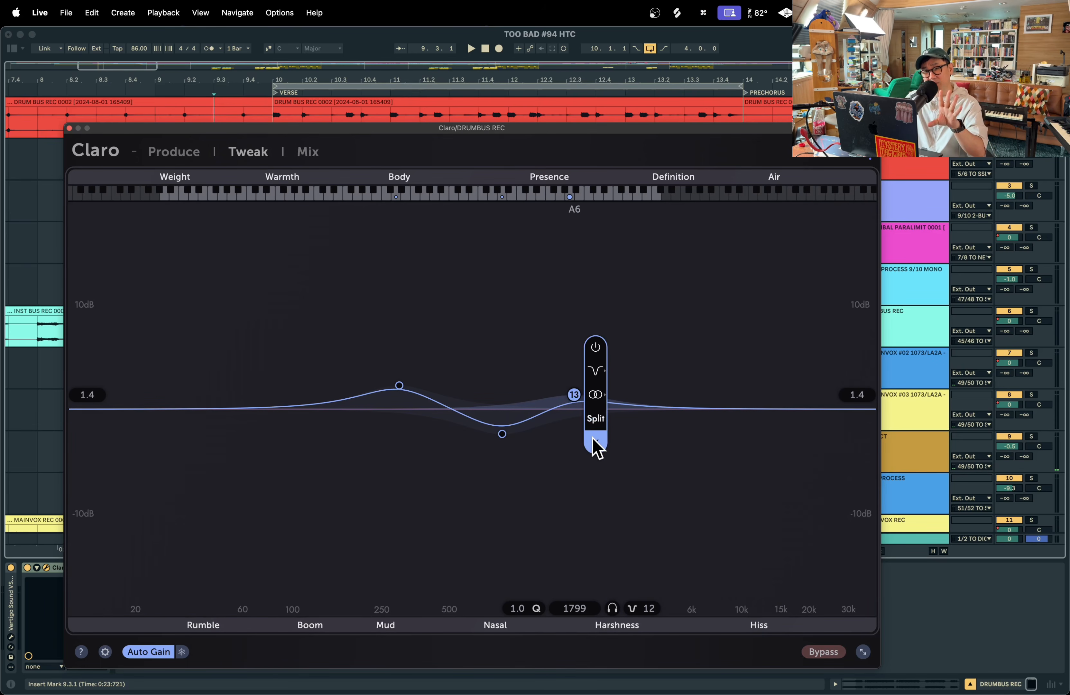
click(596, 444)
mouse_move(506, 435)
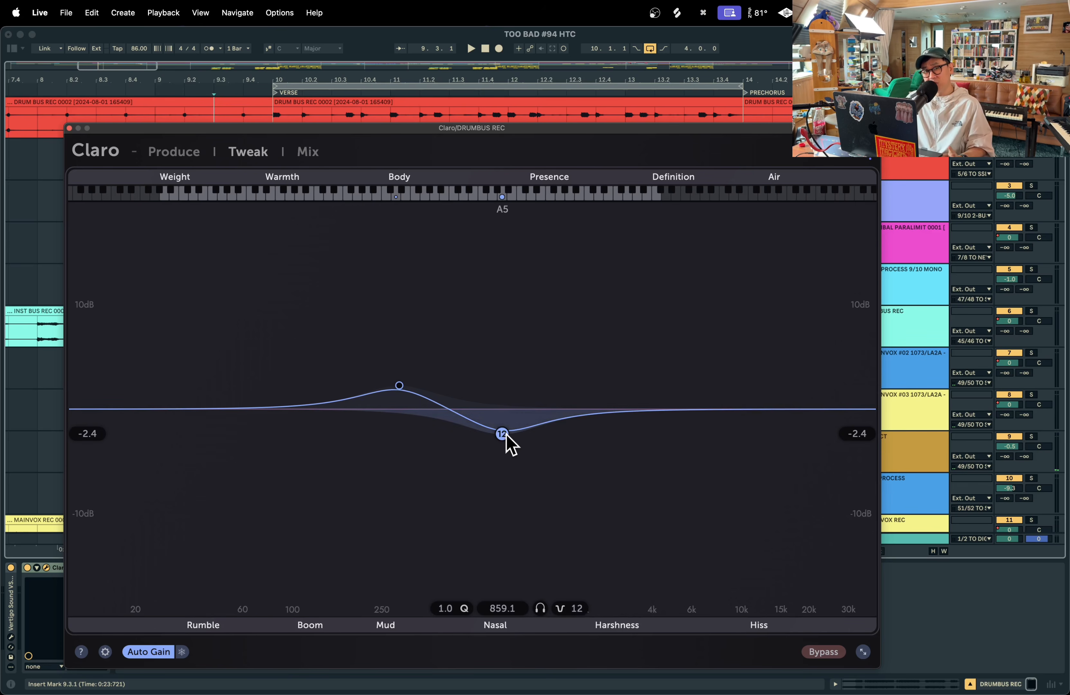
click(523, 480)
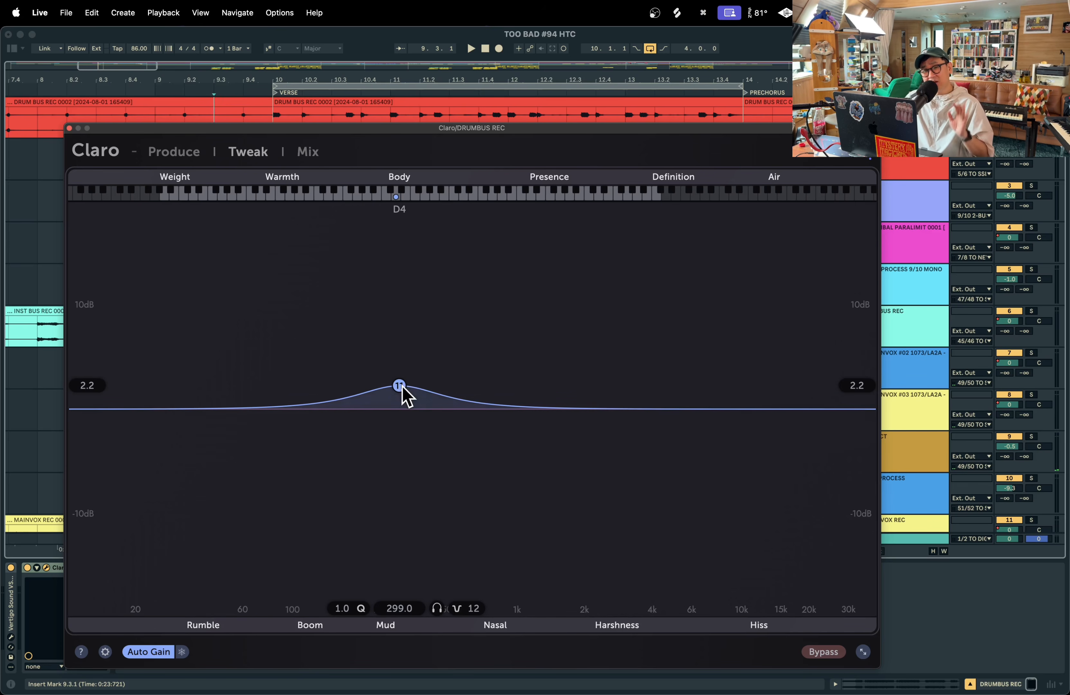
mouse_move(407, 397)
click(413, 435)
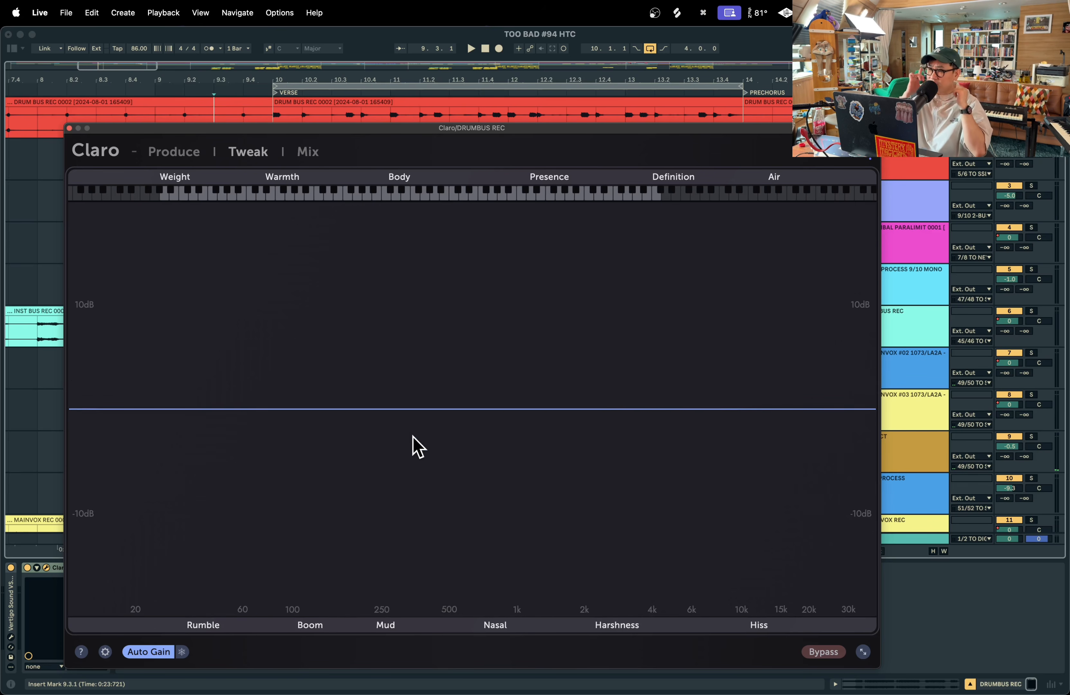
- Add a bell band to the flat EQ curve, narrow it to Q 2.0, move it to about 427 Hz at -2.5 dB and delete it again
drag(415, 416, 419, 367)
scroll(420, 369, up, 3)
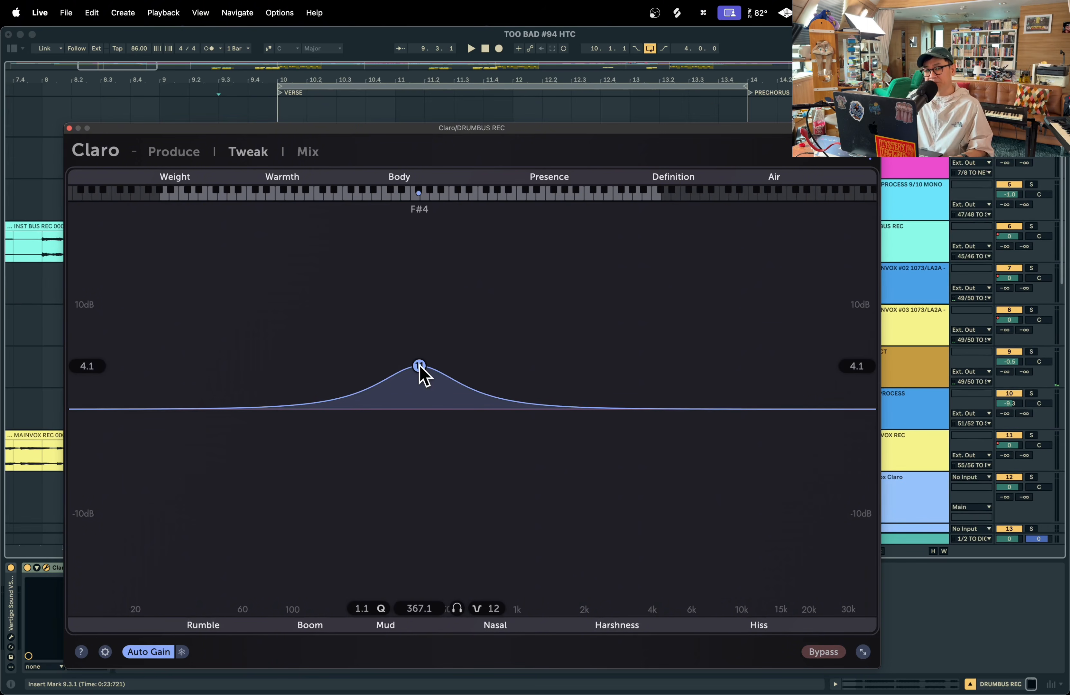
scroll(420, 369, down, 4)
scroll(420, 369, up, 6)
drag(419, 368, 427, 422)
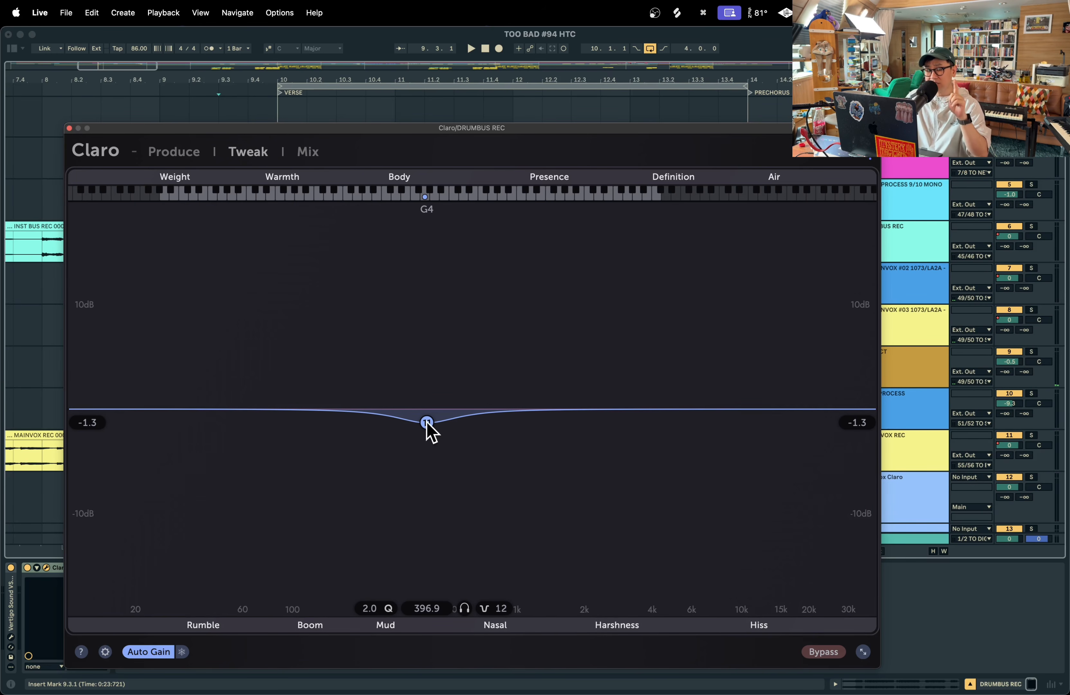
mouse_move(427, 422)
mouse_down()
mouse_move(437, 406)
mouse_move(434, 435)
mouse_up()
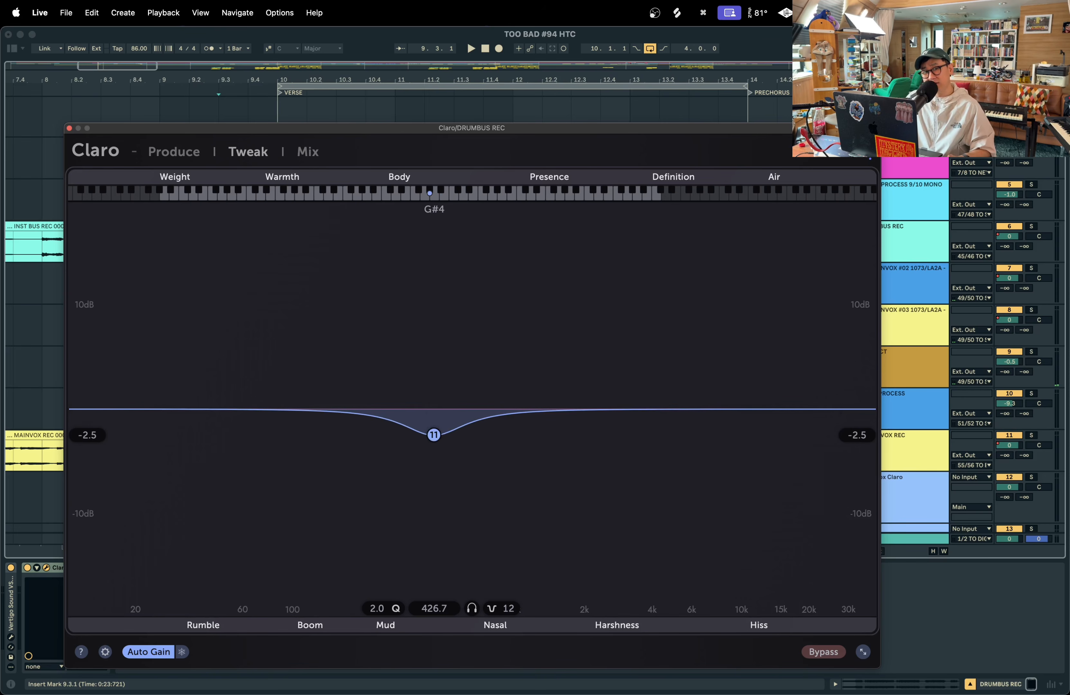
click(434, 435)
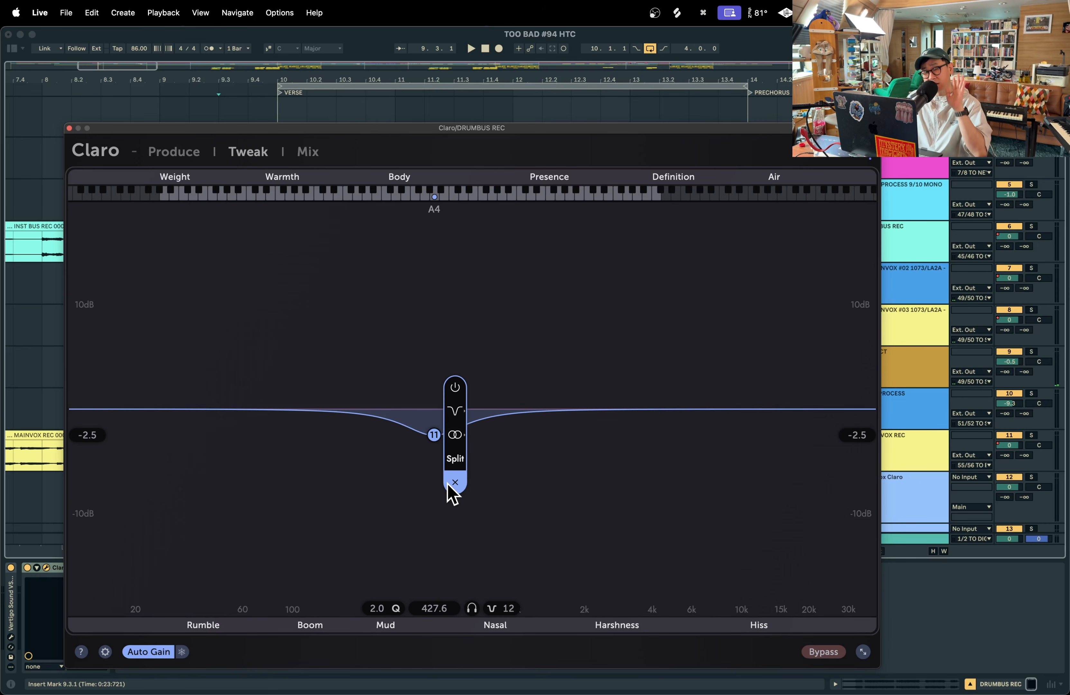
click(454, 483)
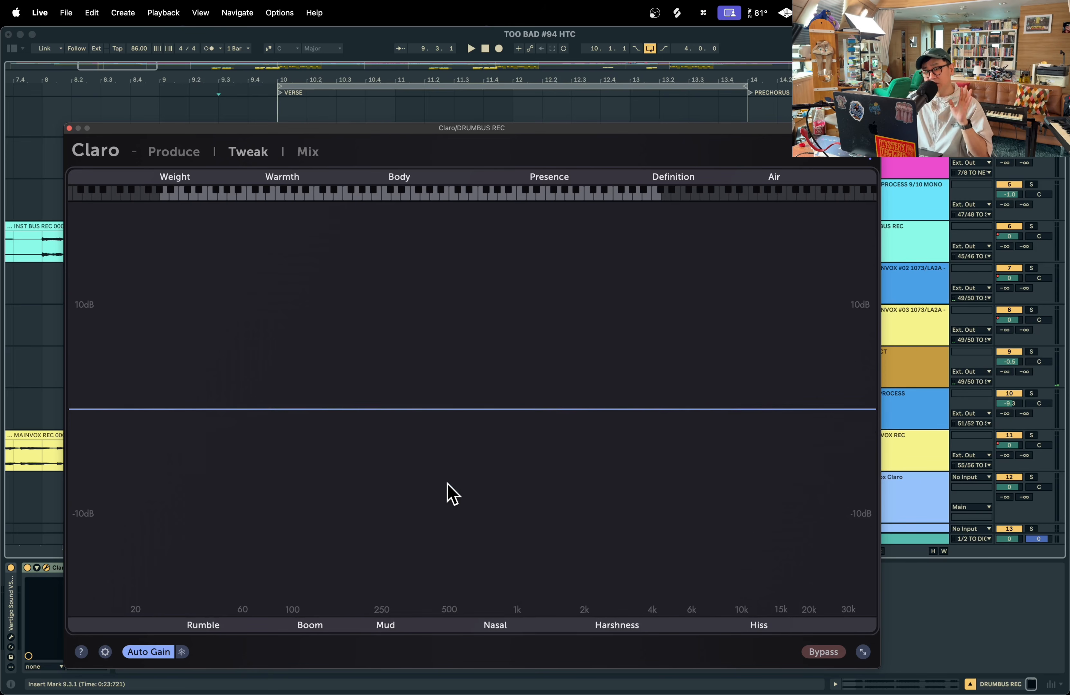
- Return to Produce, reposition the window, set the low cut to about 17.8 Hz and show it in the Tweak view
click(178, 152)
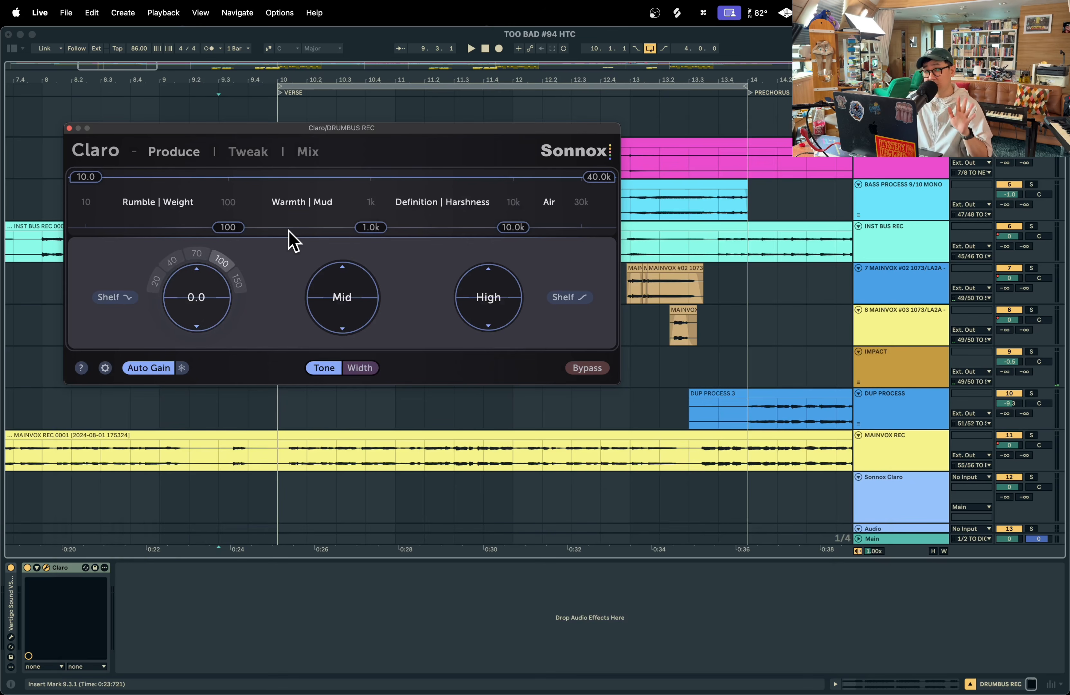
drag(324, 128, 368, 170)
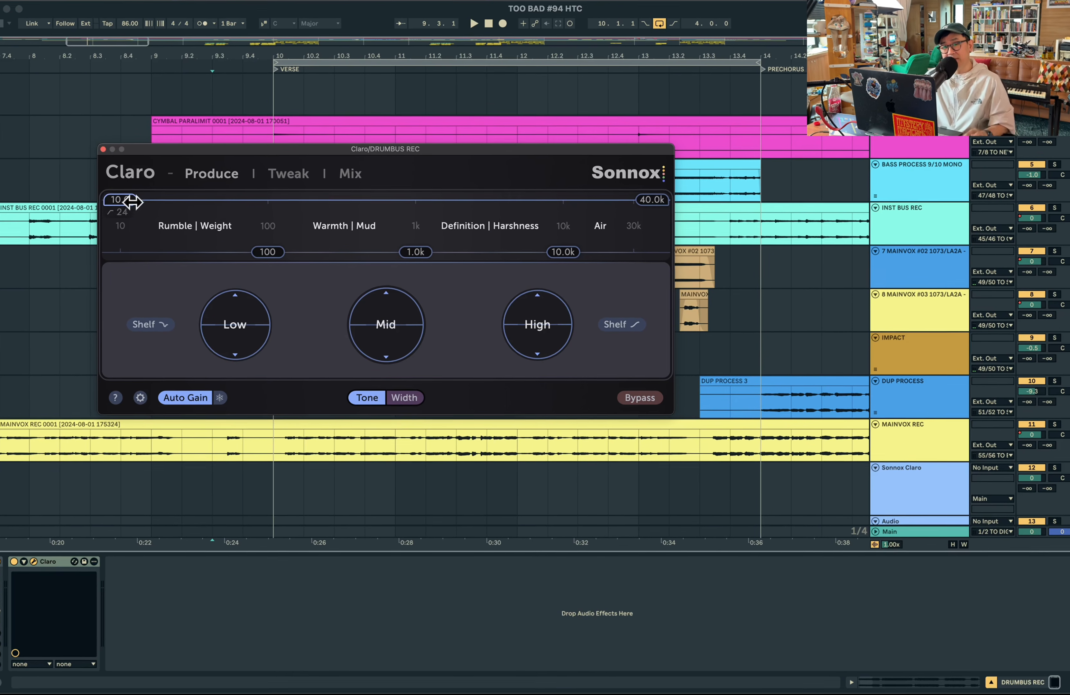
drag(131, 202, 157, 200)
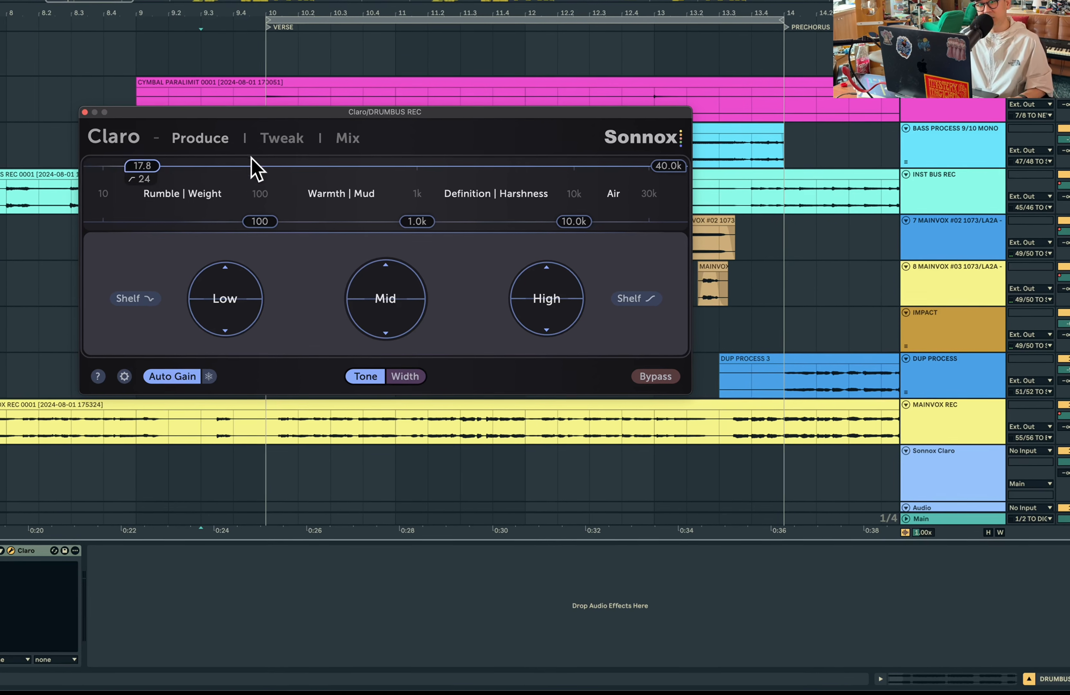
click(277, 137)
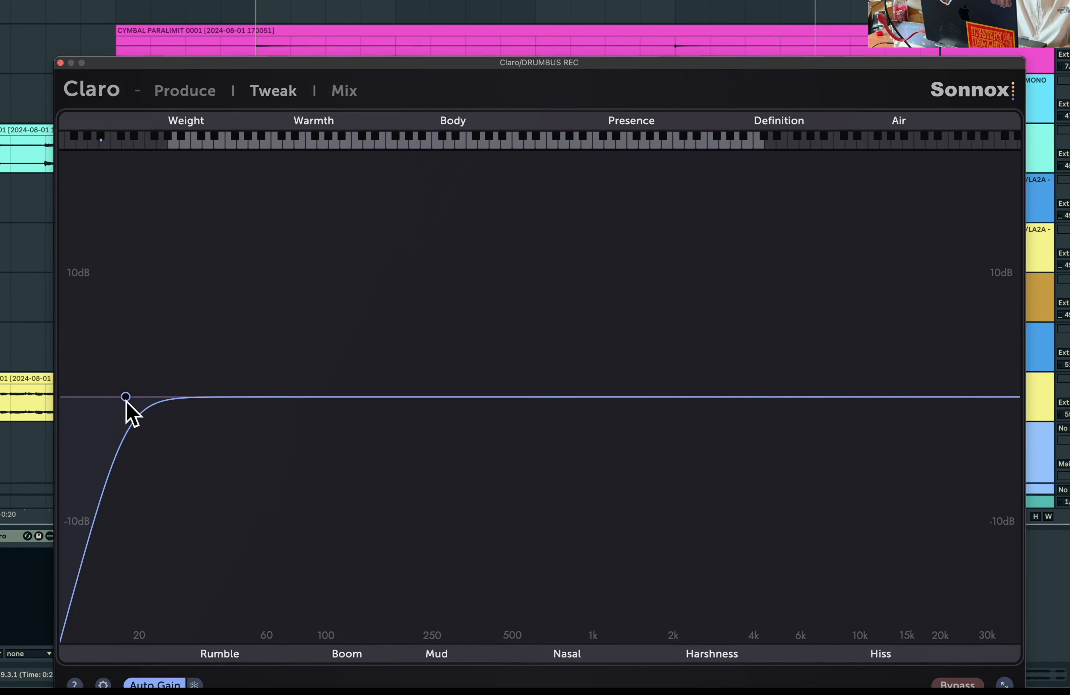
- In Produce, boost Low by about 1.34 dB, cut Mid by about 1.2 dB, boost High slightly and set the high cut to 31.4 kHz
click(191, 82)
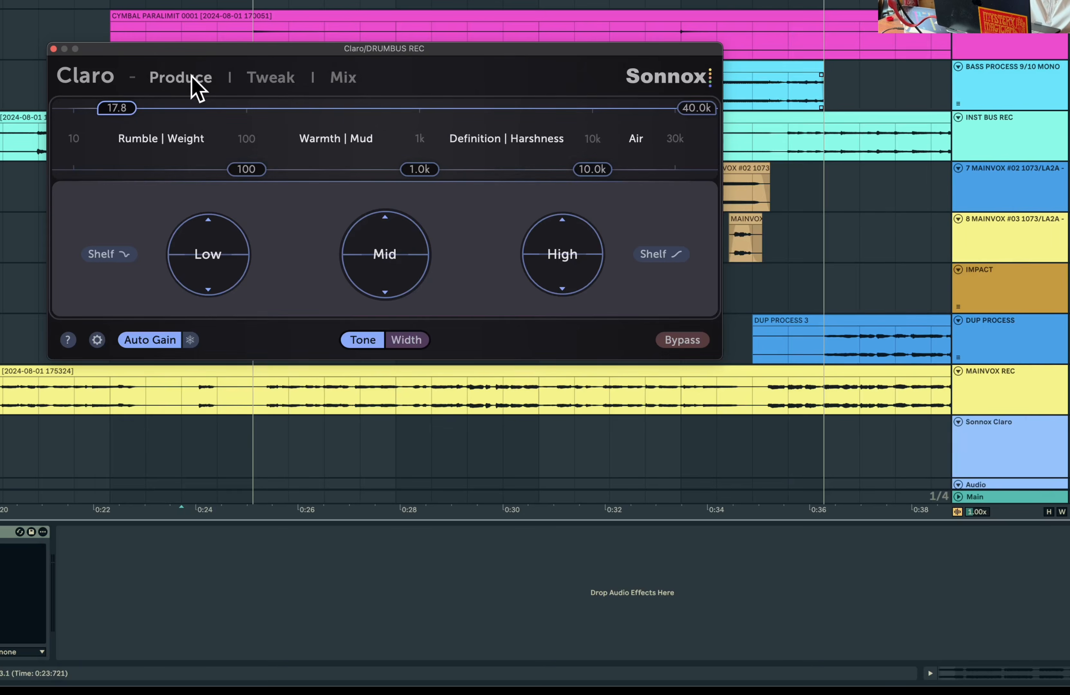
drag(213, 246, 213, 221)
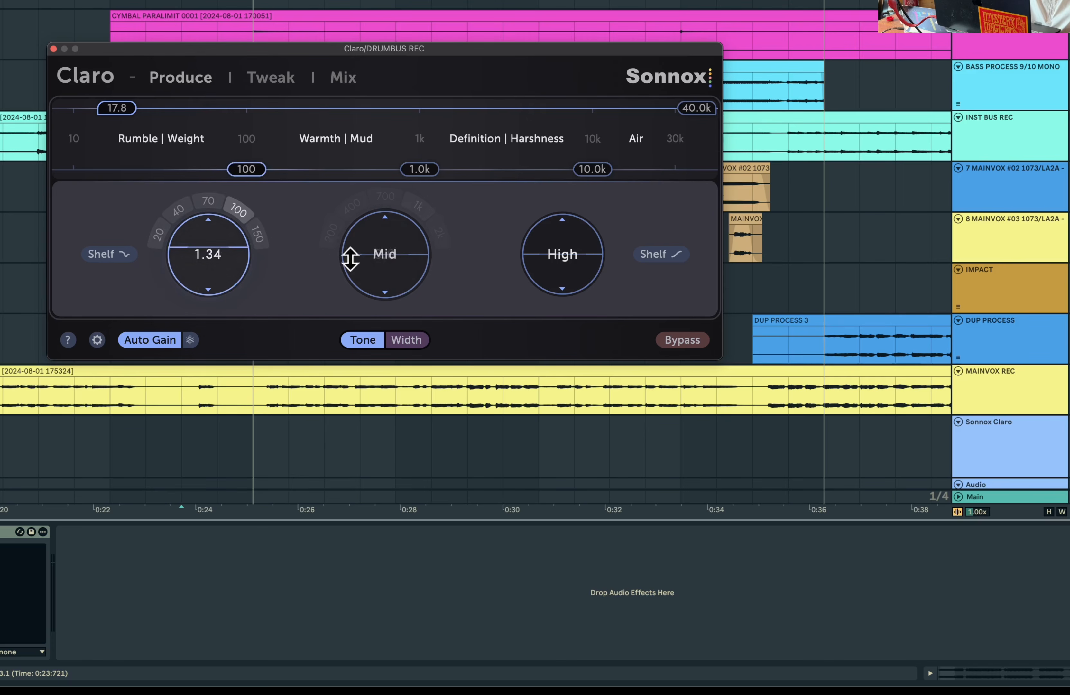
drag(351, 258, 351, 272)
drag(562, 254, 562, 246)
mouse_move(694, 109)
mouse_down()
mouse_move(669, 109)
mouse_move(679, 109)
mouse_up()
- Review in Tweak the Low, Mid, High and high-cut bands carried over from the Produce tone controls
click(273, 77)
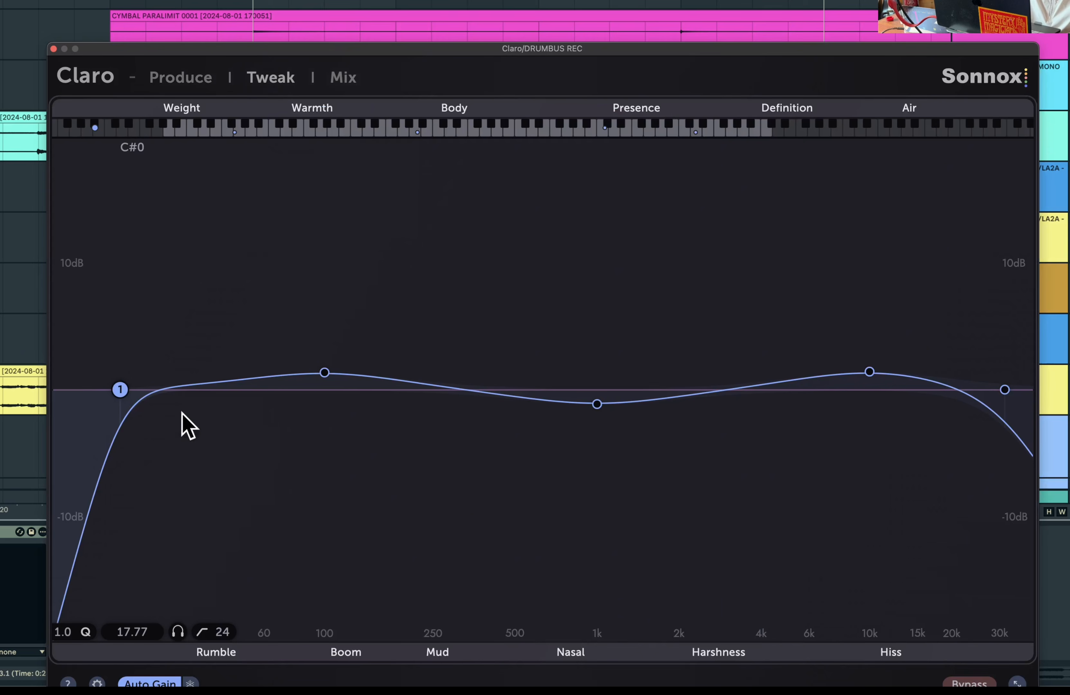
click(324, 373)
click(597, 405)
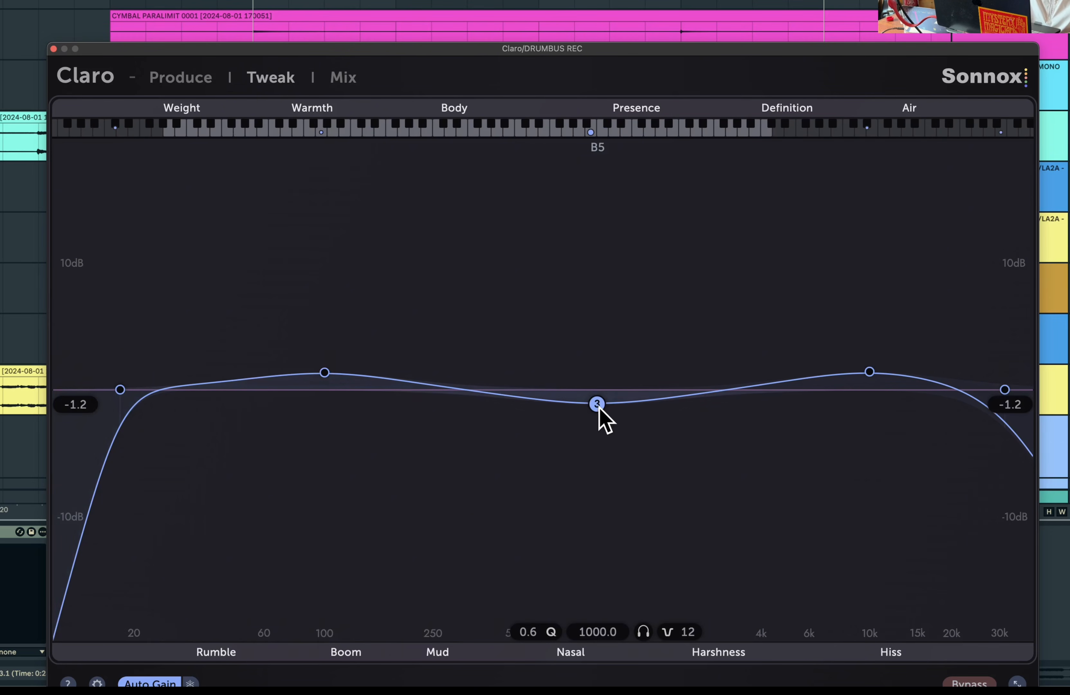
click(870, 372)
click(1004, 390)
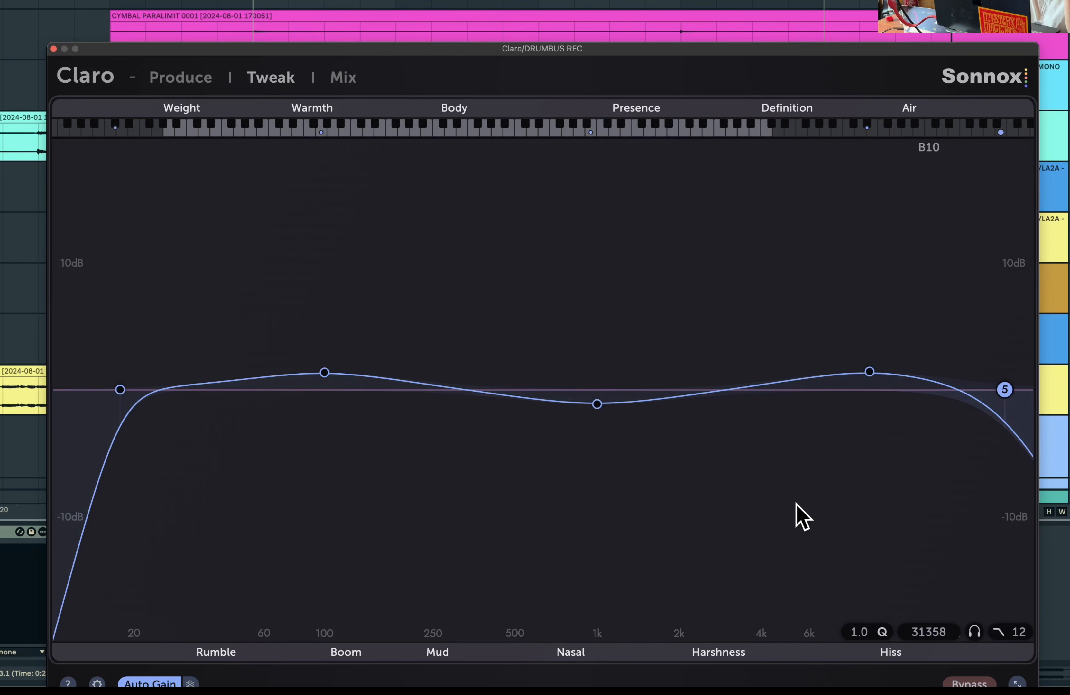
- Switch Produce to its Width controls and set the width low cut to about 96.4 Hz
click(179, 78)
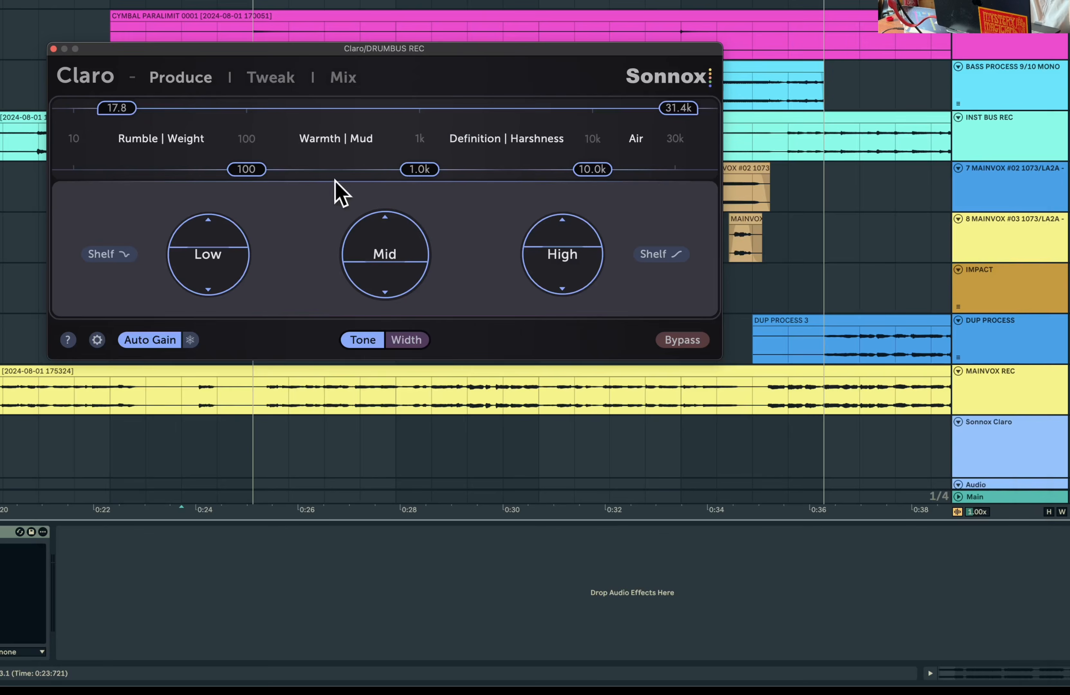
click(406, 341)
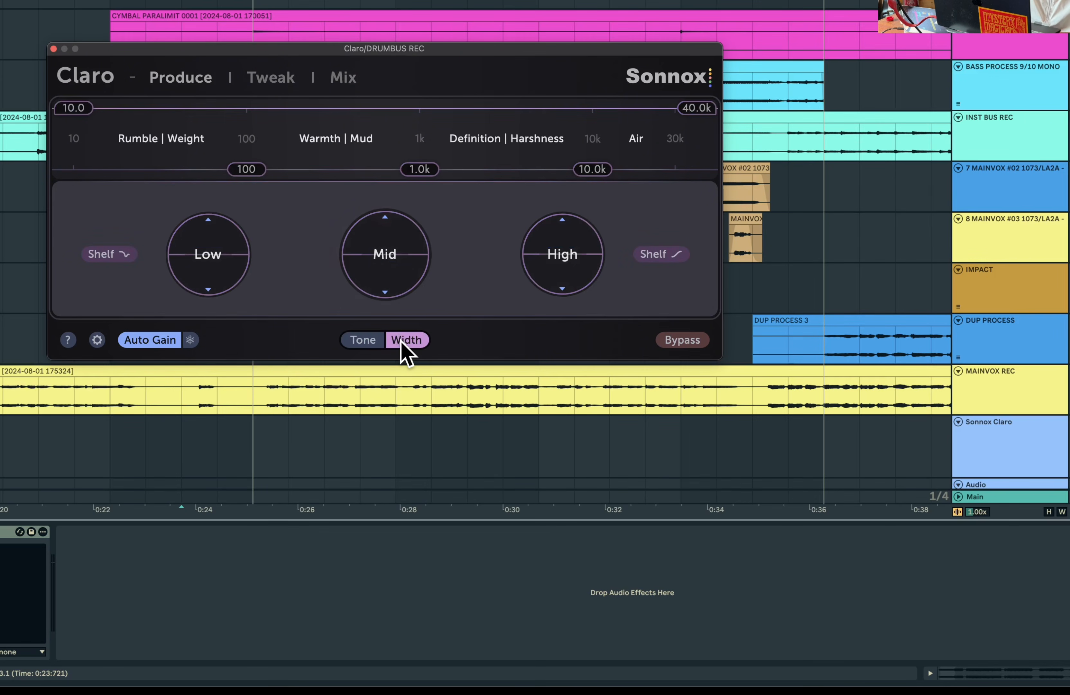
drag(75, 109, 244, 107)
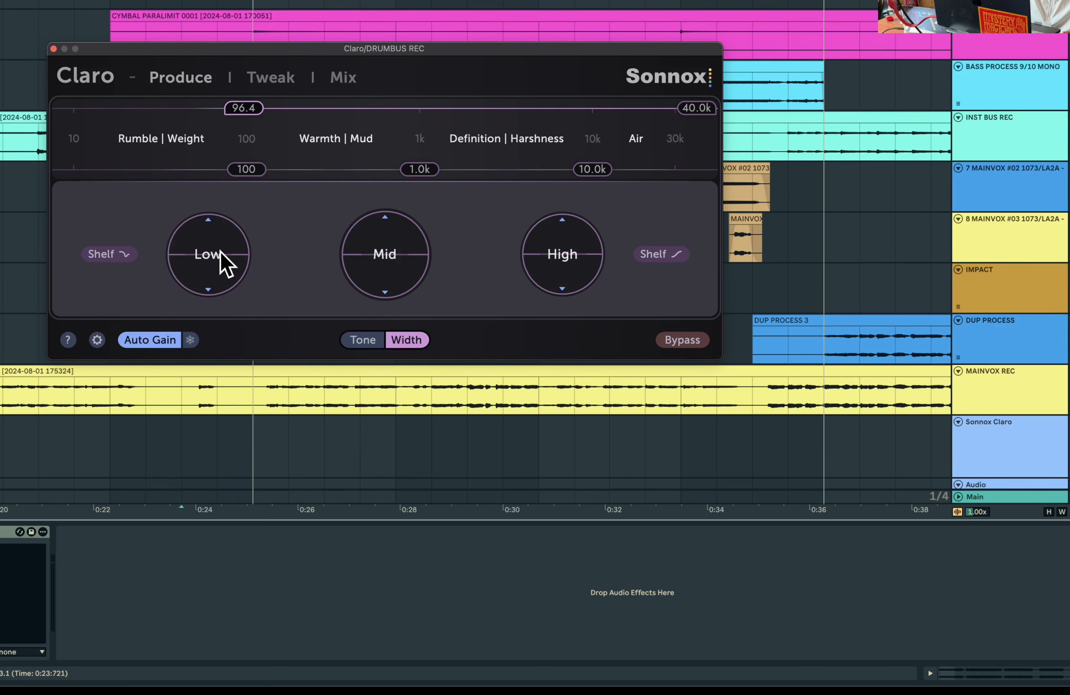
- Compare the side-channel low cut with the tone low cut in the Tweak graph
click(271, 77)
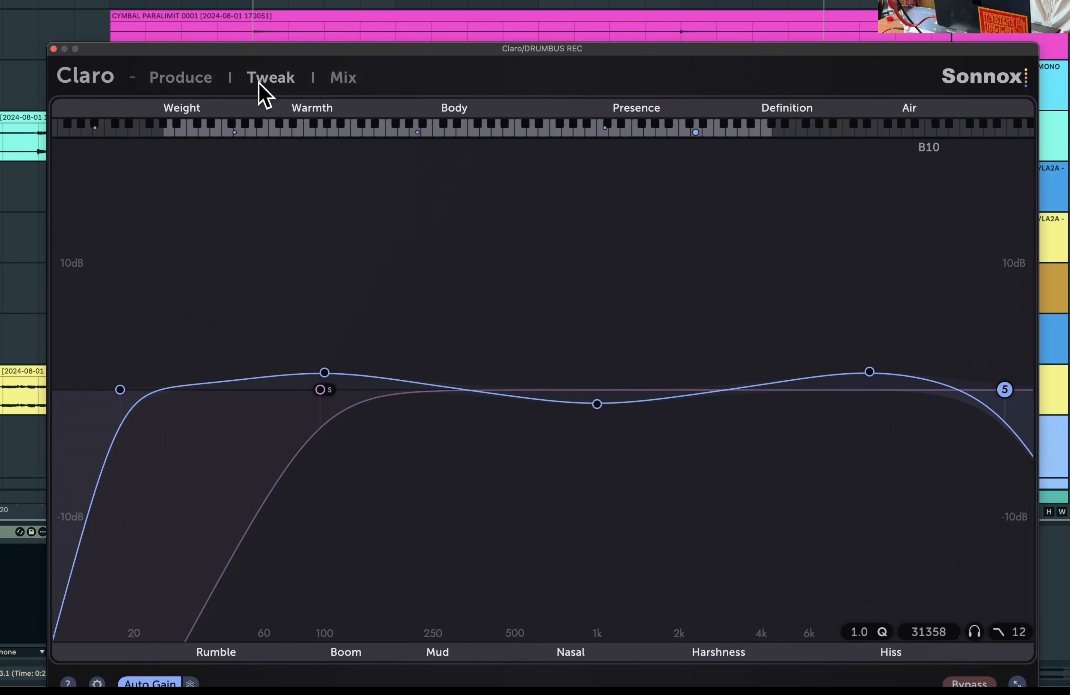
click(322, 396)
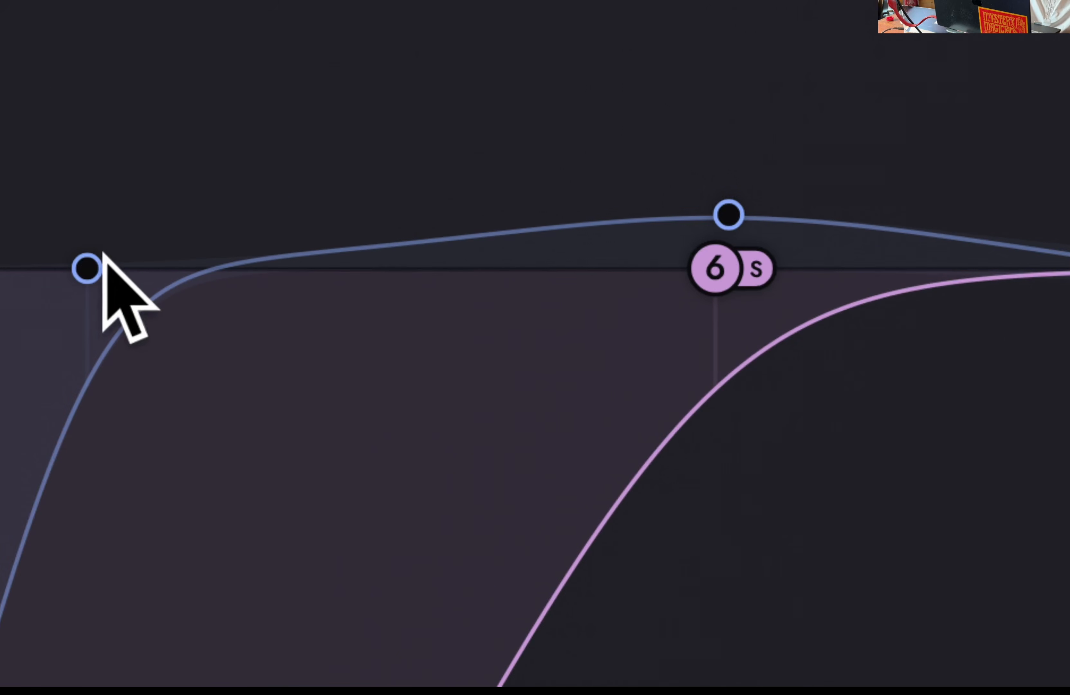
click(88, 268)
click(715, 269)
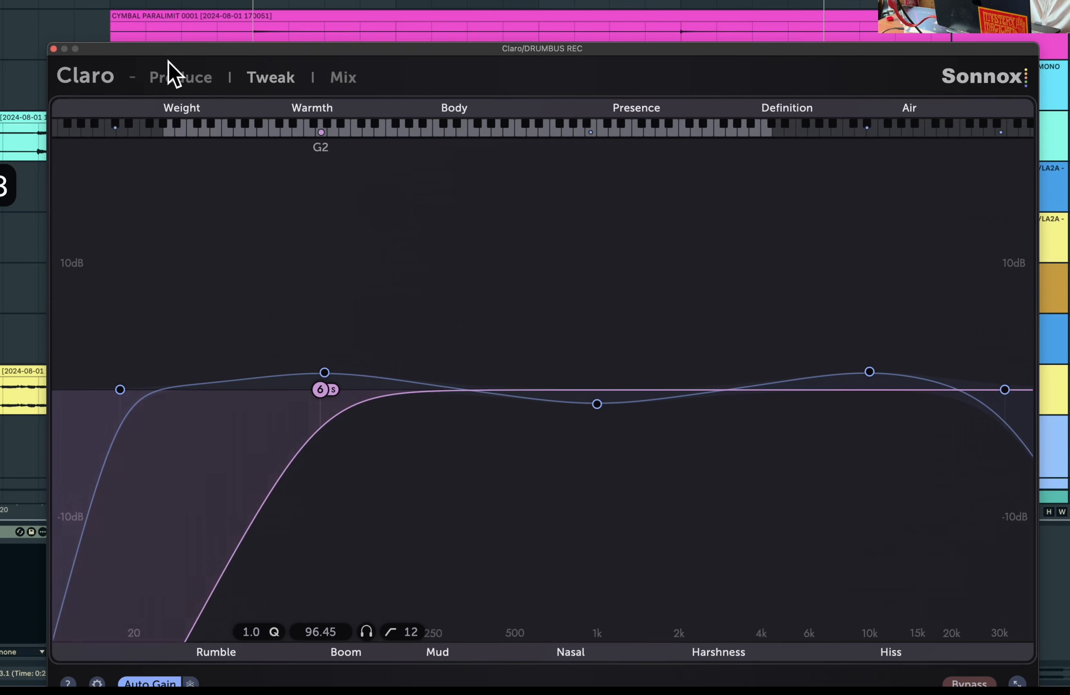
- In Produce's Width controls, boost Low by about 7.69, cut Mid by about 5.7, boost High and set the high cut to about 13.1 kHz
click(173, 76)
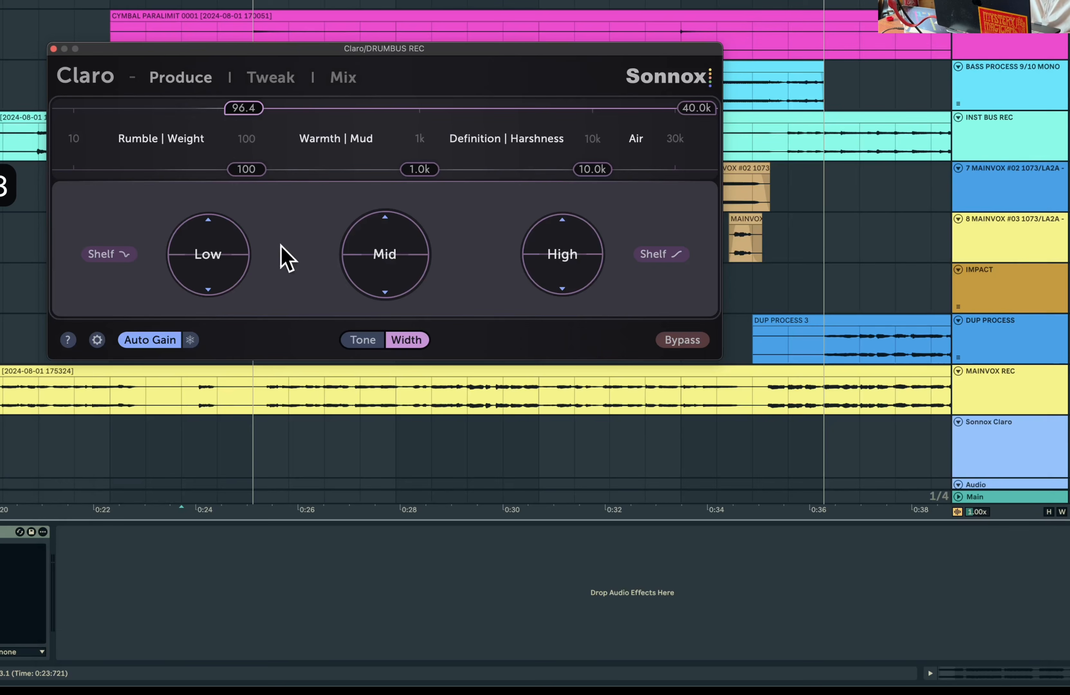
drag(186, 257, 179, 262)
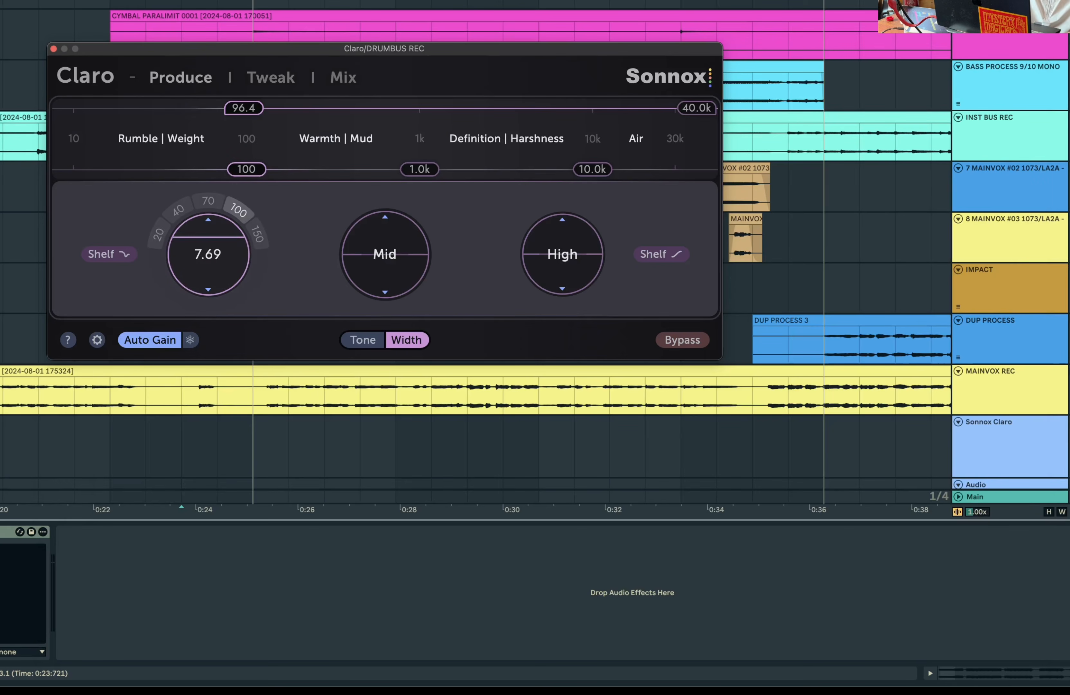
drag(373, 265, 374, 284)
drag(564, 234, 563, 223)
drag(696, 108, 612, 108)
- Examine the side-channel width bands against the tone bands in the Tweak graph
click(270, 79)
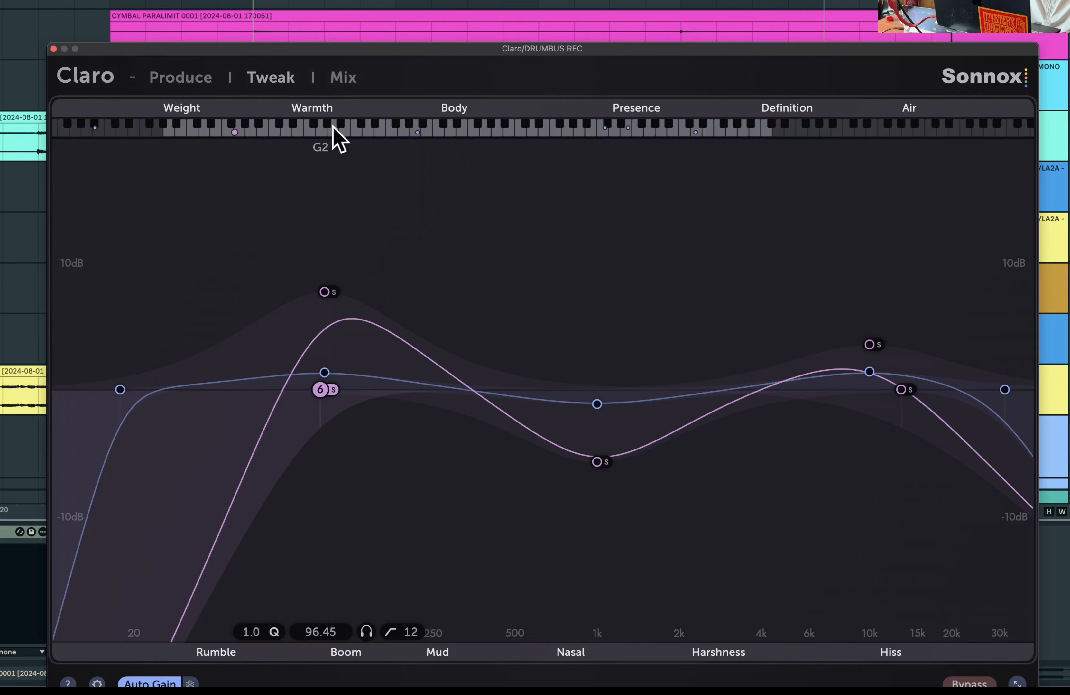
click(326, 373)
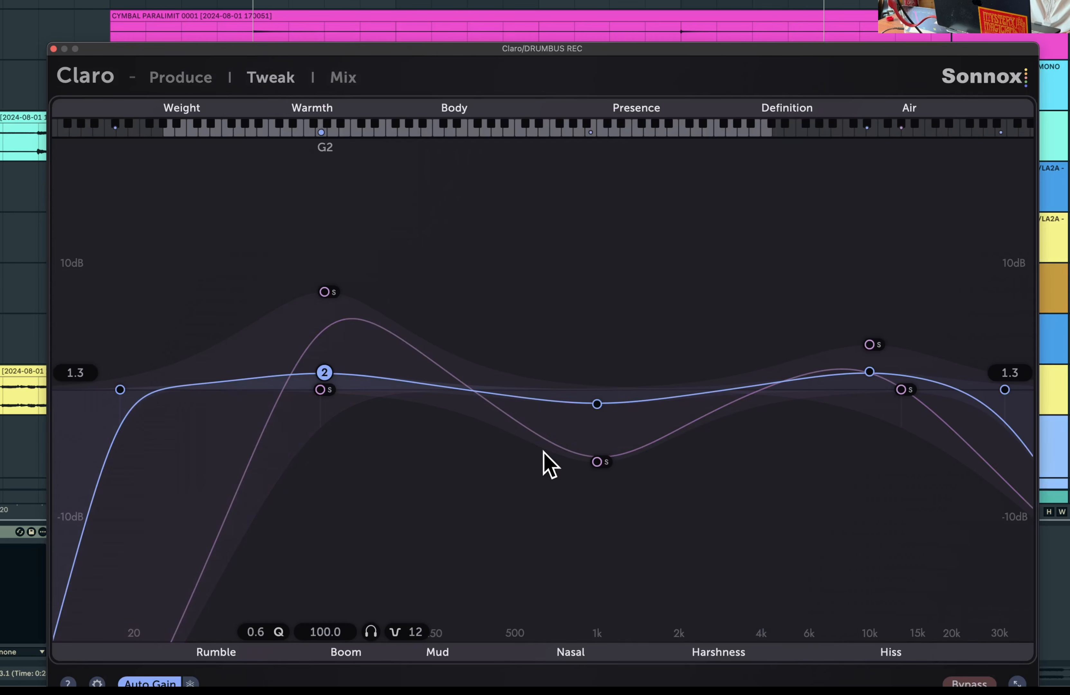
click(596, 462)
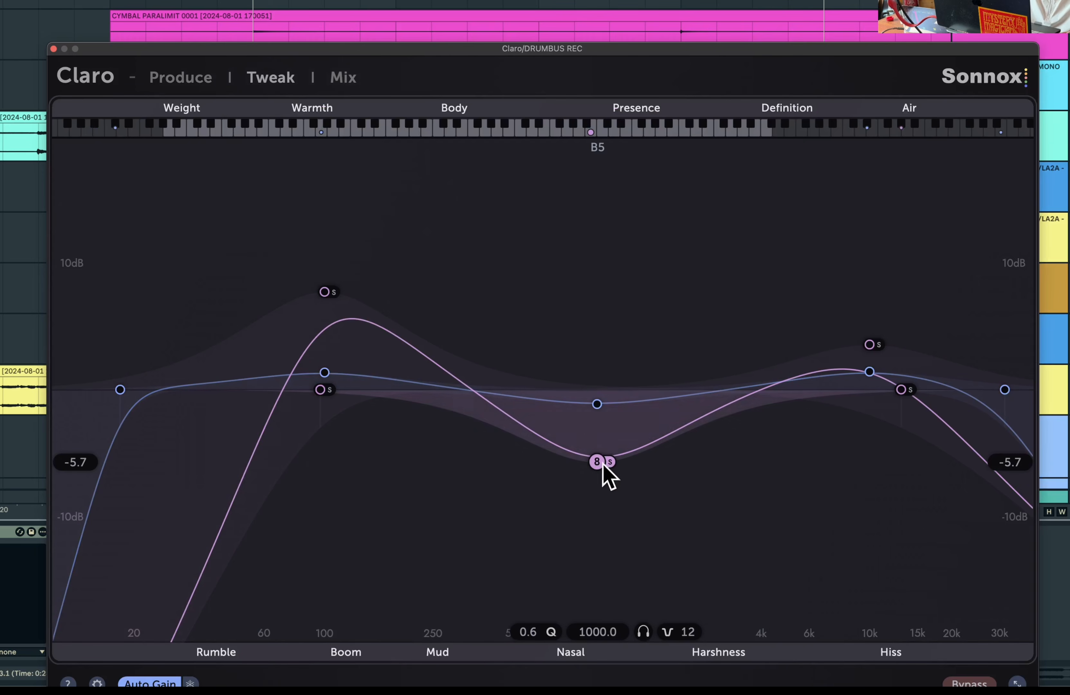
click(595, 403)
click(325, 289)
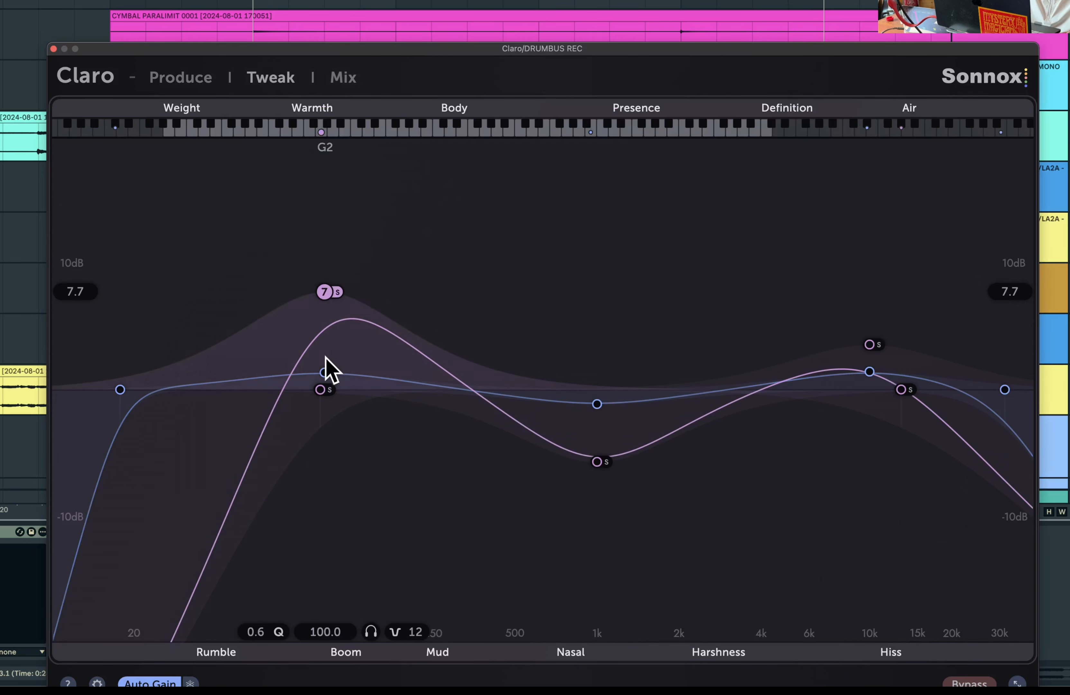
click(596, 461)
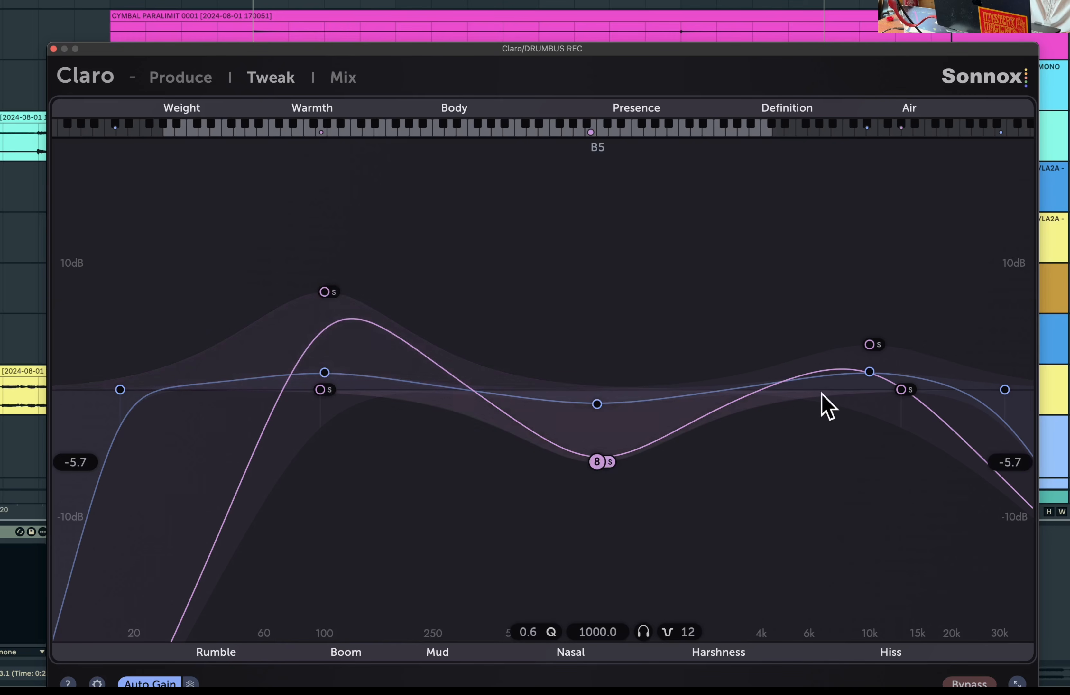
click(870, 345)
click(901, 389)
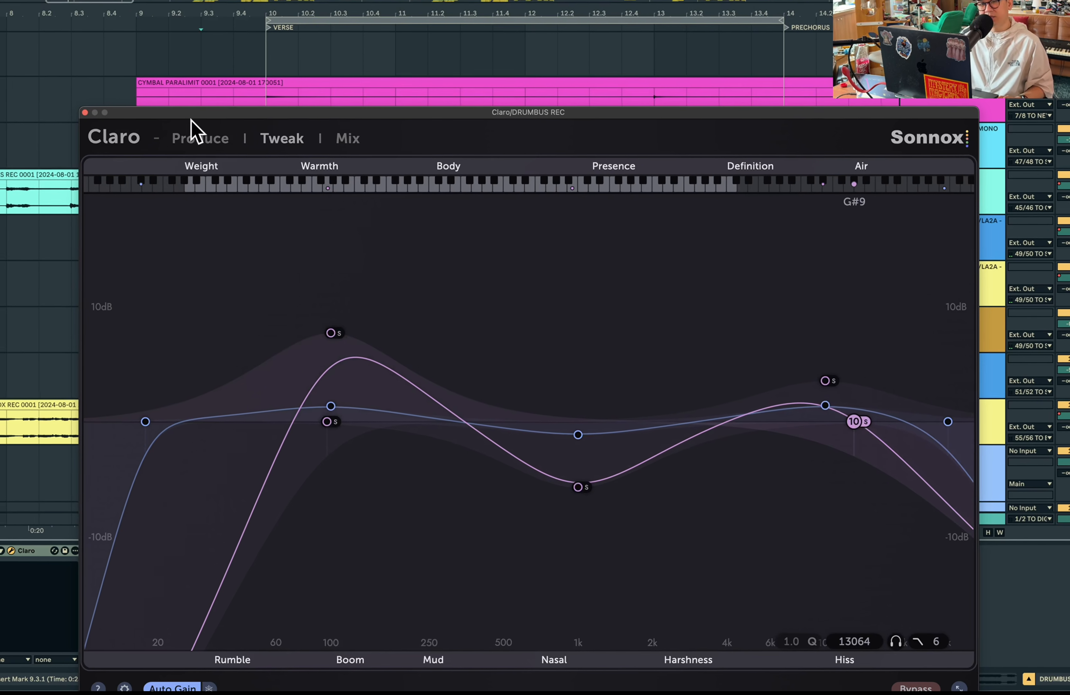
- Delete the edited Claro device from the drum bus and load a fresh Claro from the Equalizer collection
click(196, 126)
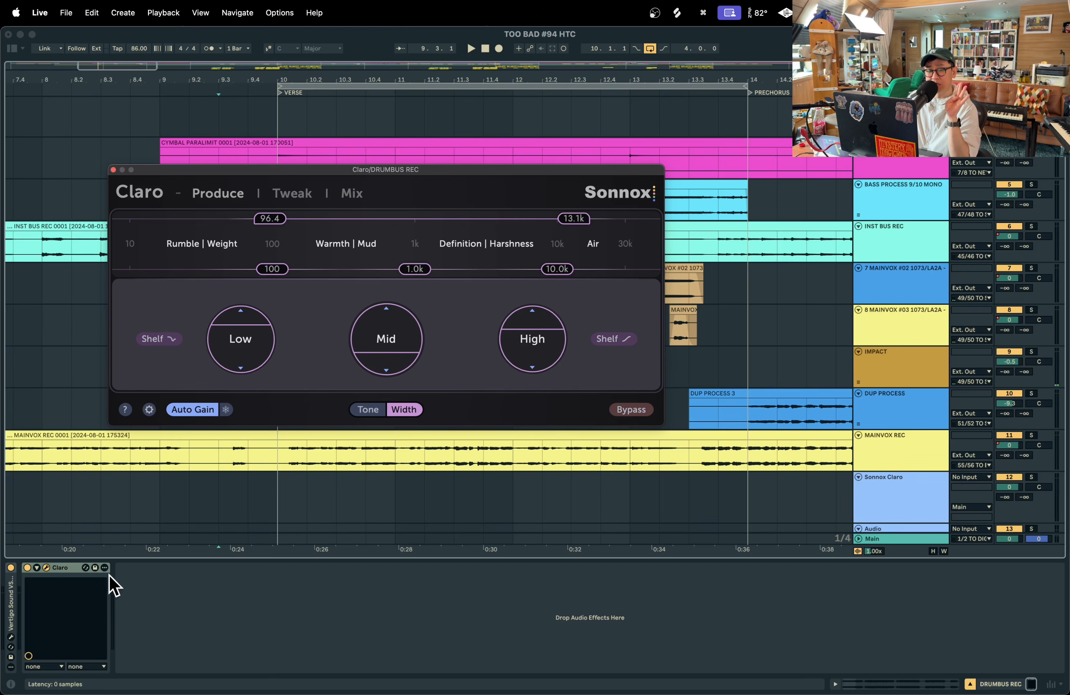
click(68, 573)
key(BackSpace)
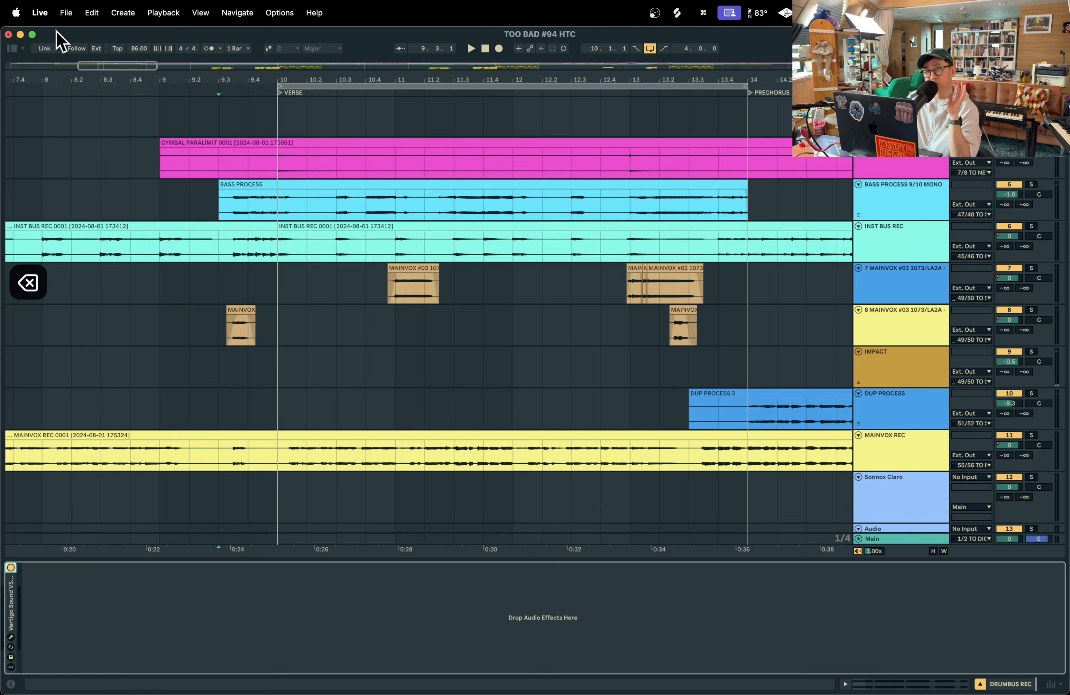
click(11, 47)
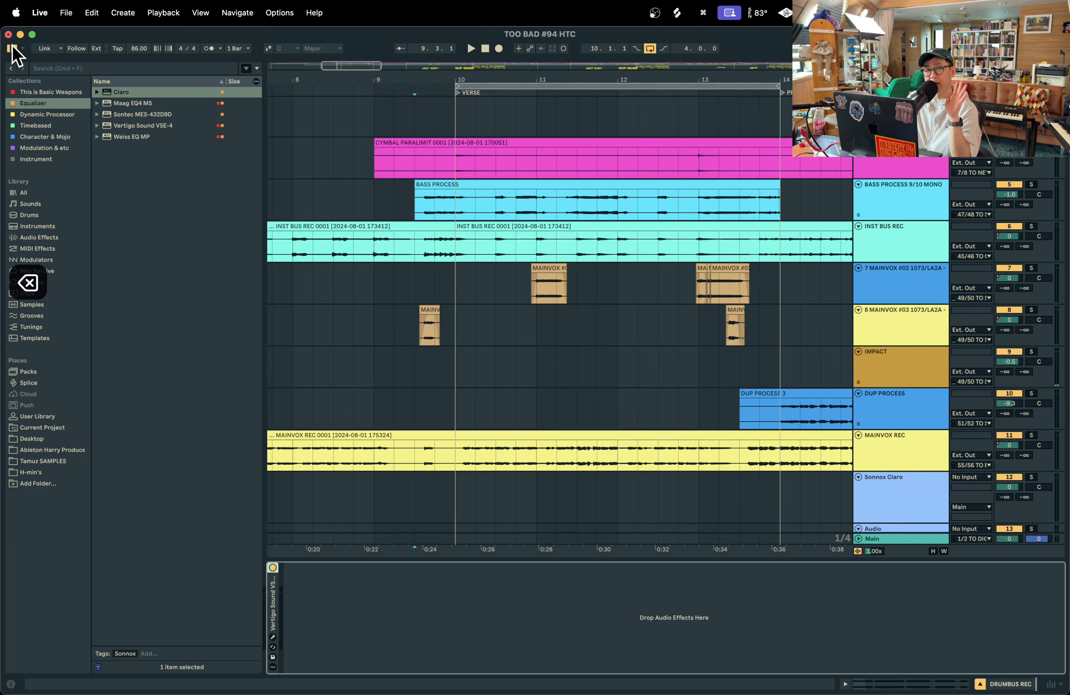
double_click(135, 92)
click(12, 47)
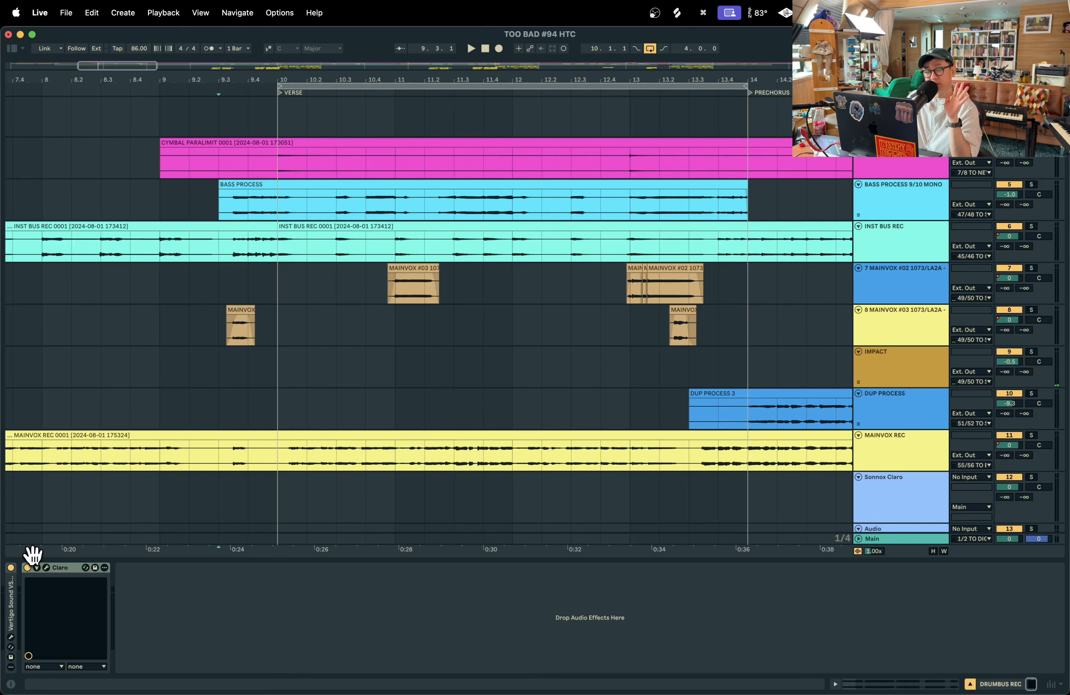
- Open the fresh Claro in its Tweak view and move the window up so the full graph and its footer controls fit
double_click(59, 568)
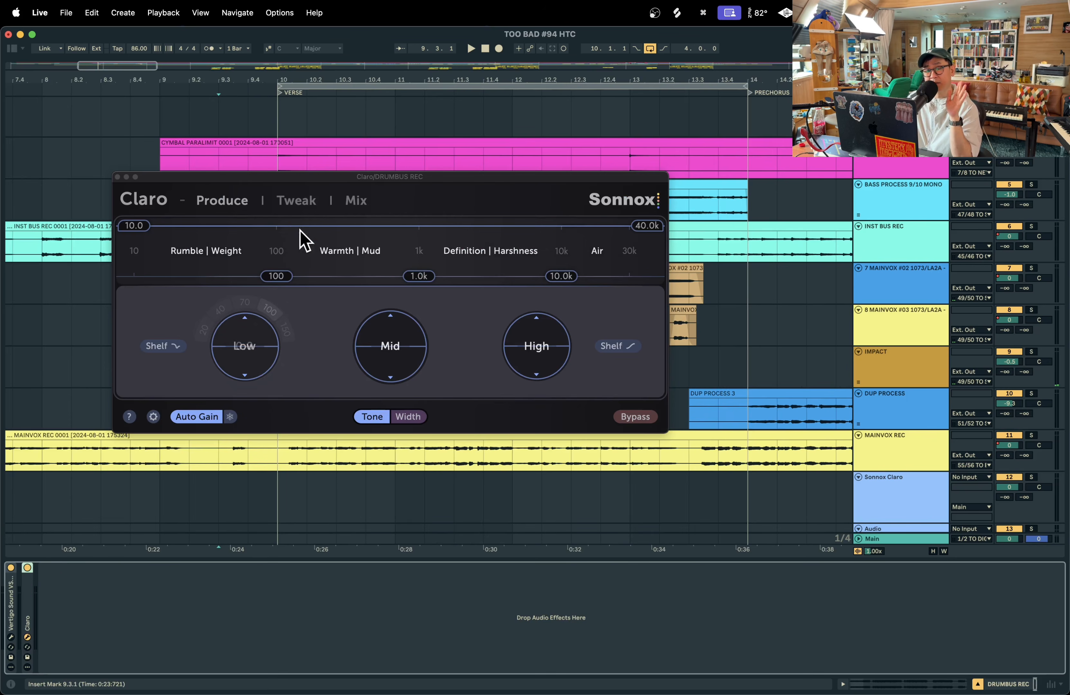
click(296, 201)
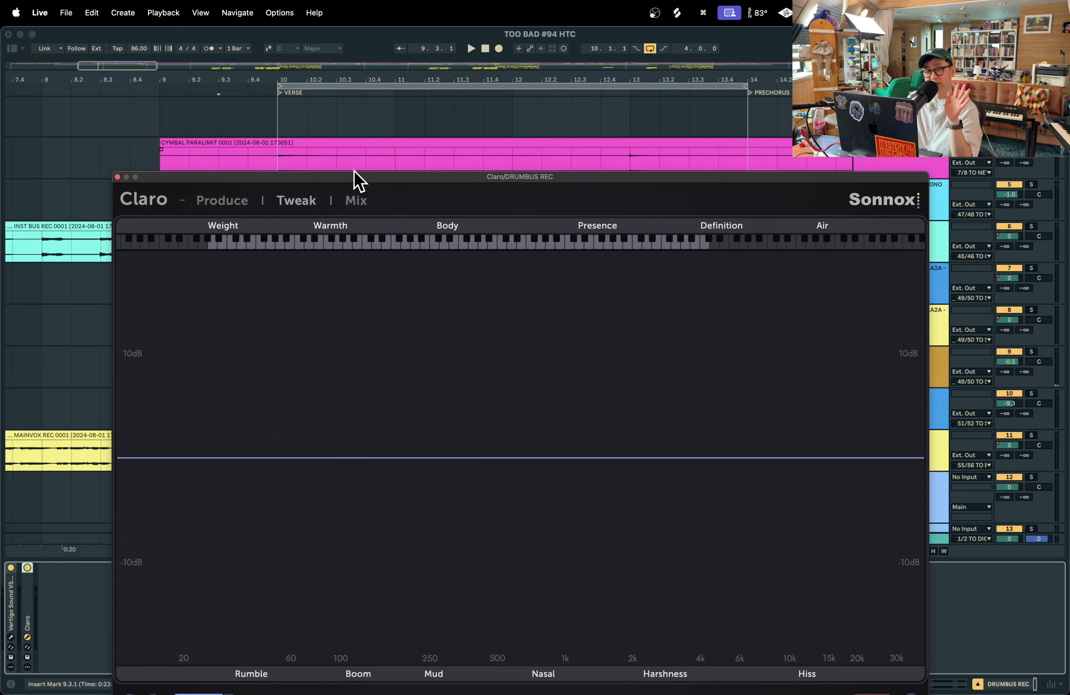
drag(354, 176, 288, 103)
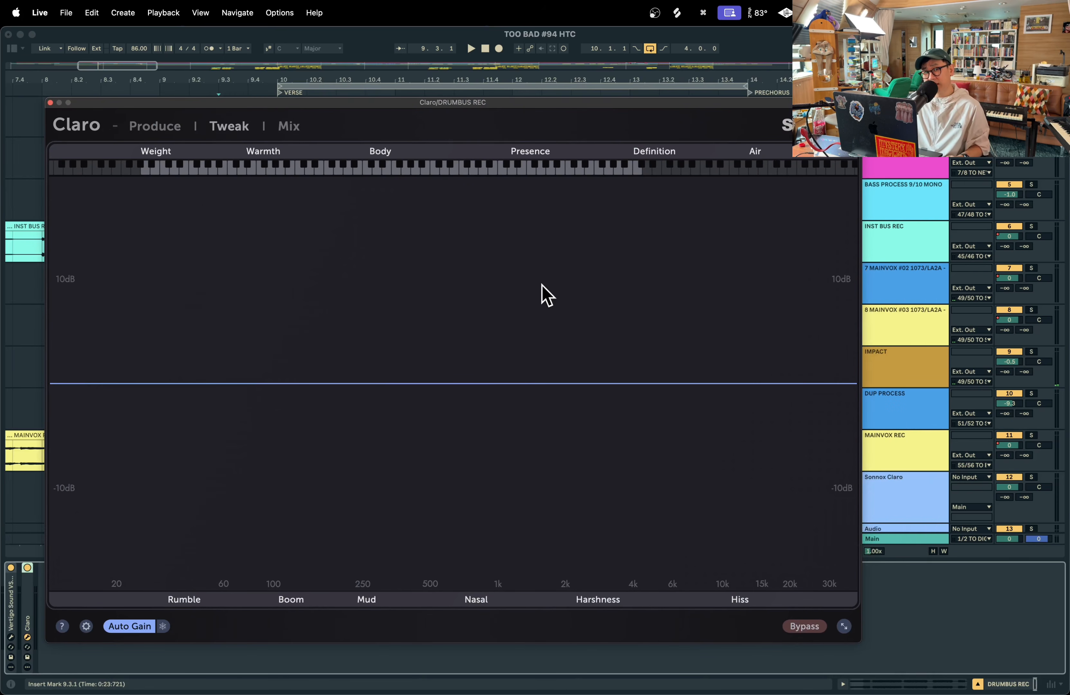
- On the Tweak graph, boost 3.2 dB at 295.2 Hz, add a slight cut just above 1 kHz, and boost 1.9 dB at 3252 Hz
drag(377, 383, 379, 349)
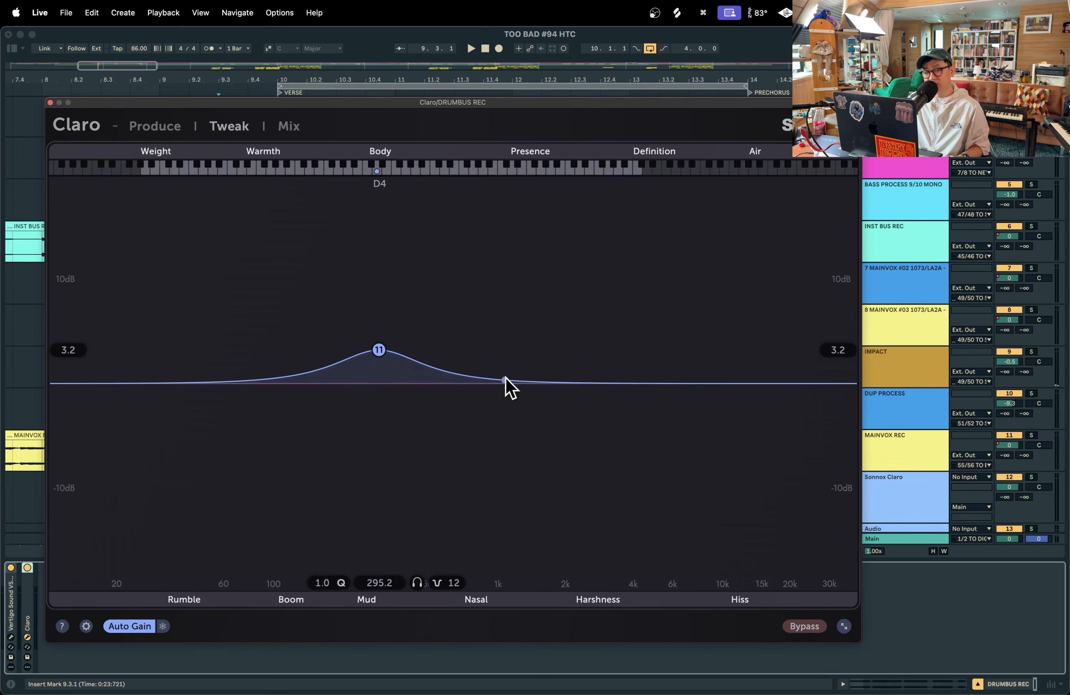
drag(506, 382, 519, 405)
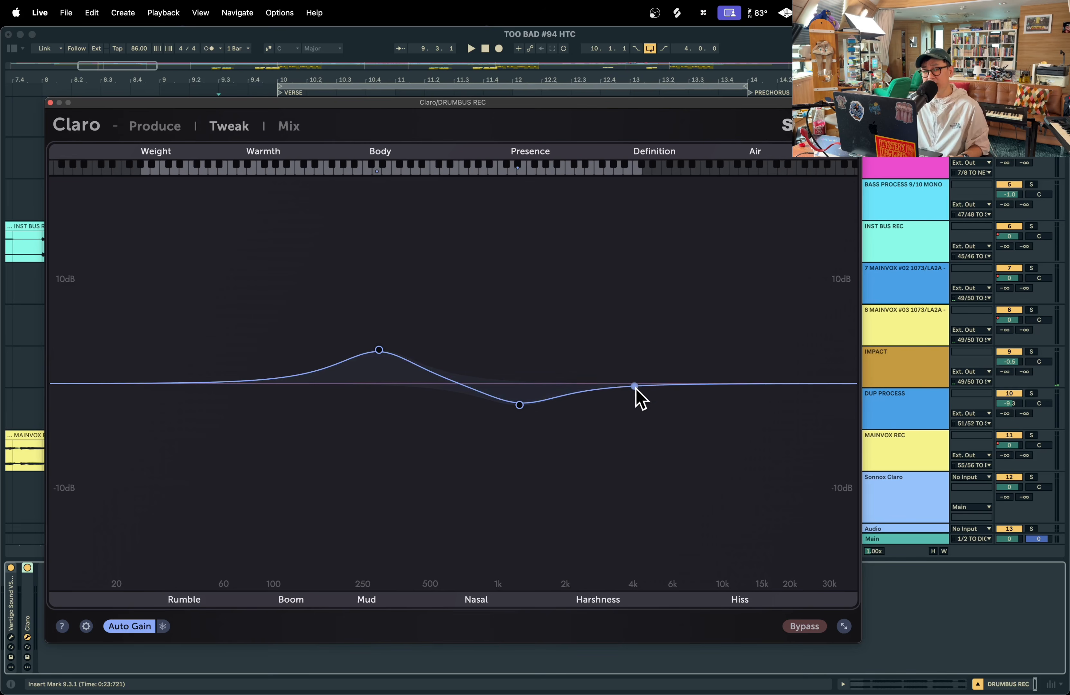
drag(634, 387, 638, 356)
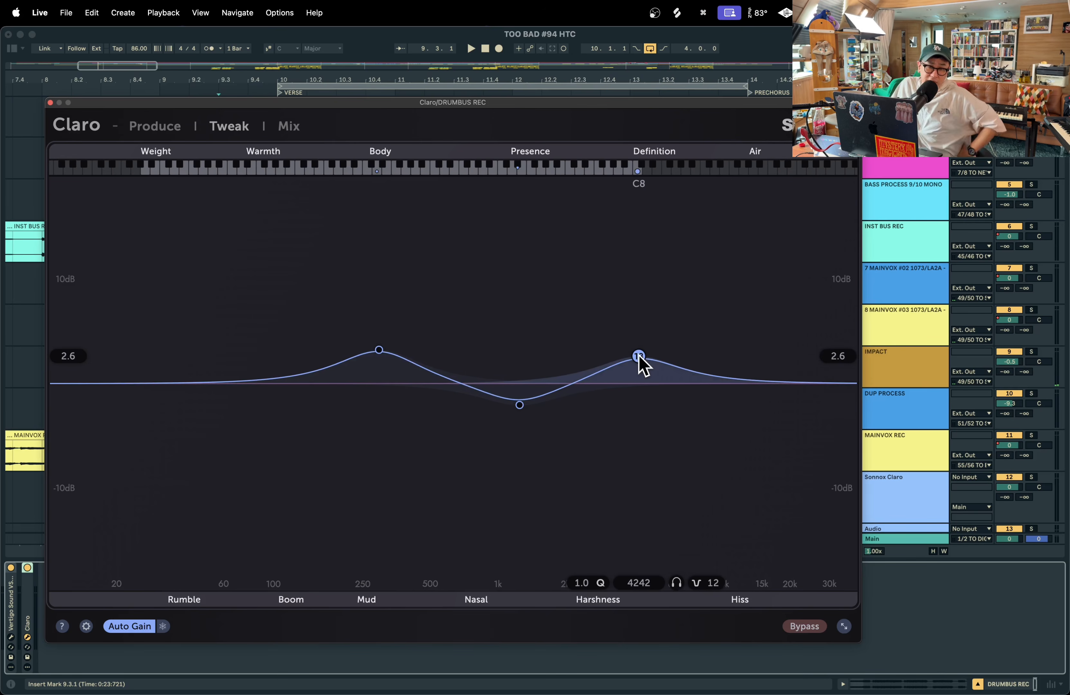
drag(638, 356, 613, 363)
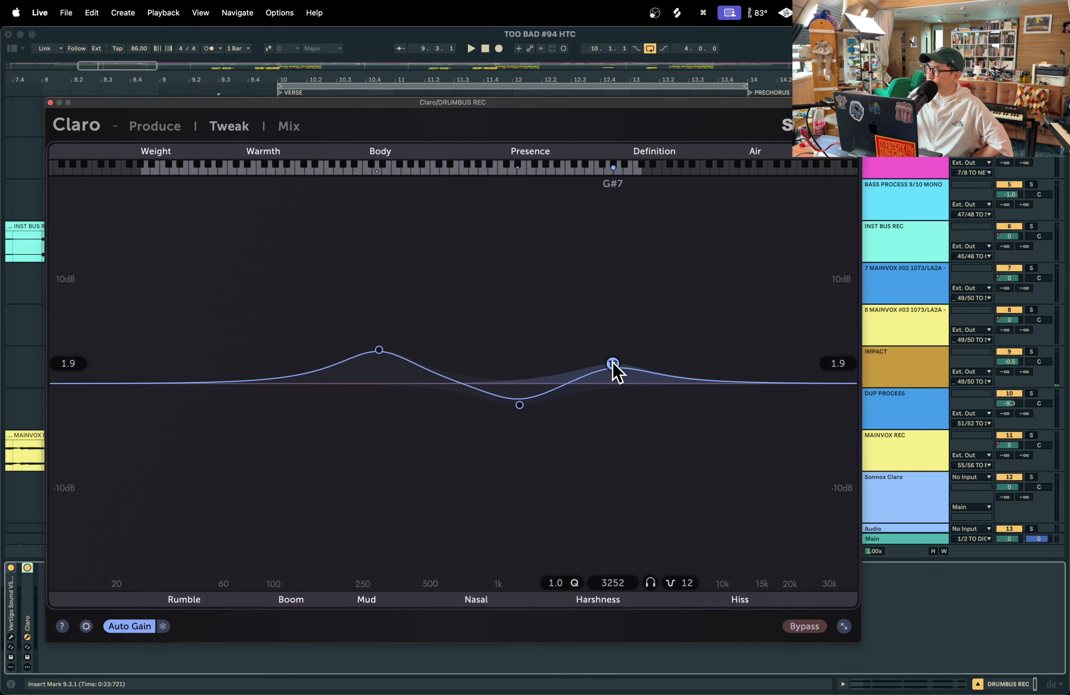
key(ctrl+Up)
click(321, 280)
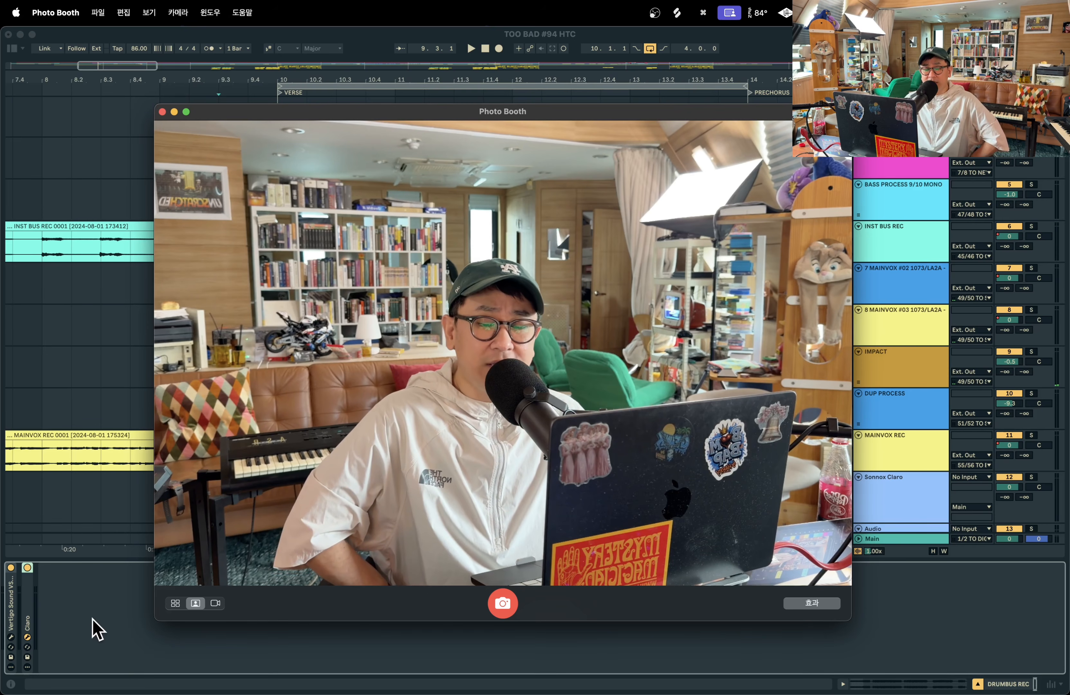
click(96, 629)
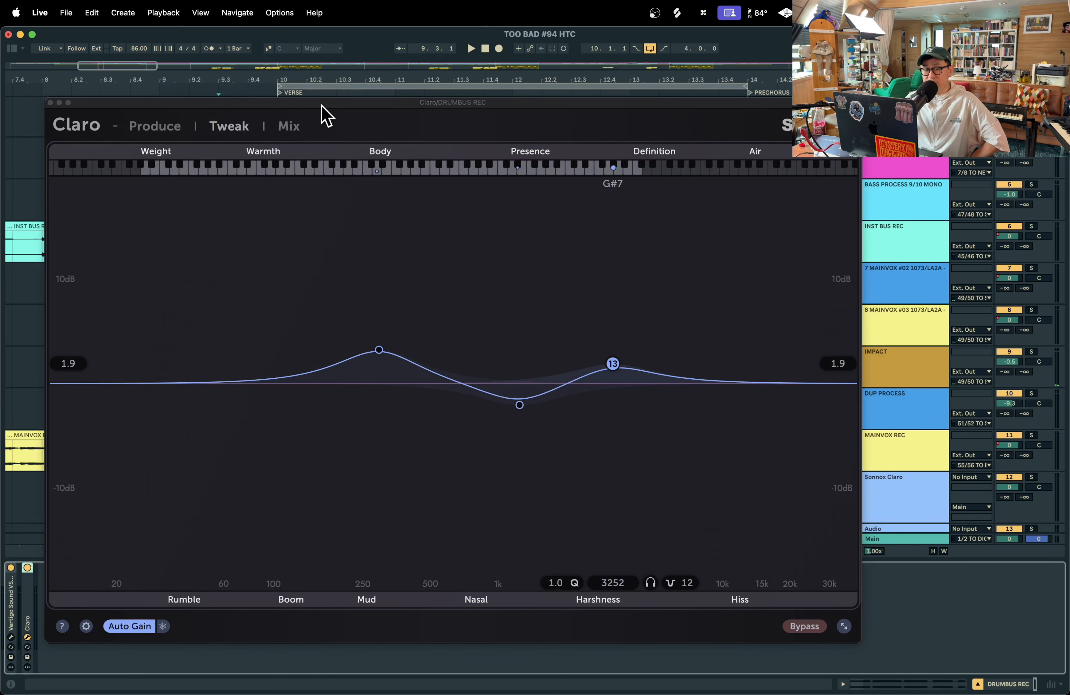
key(ctrl+Up)
click(225, 194)
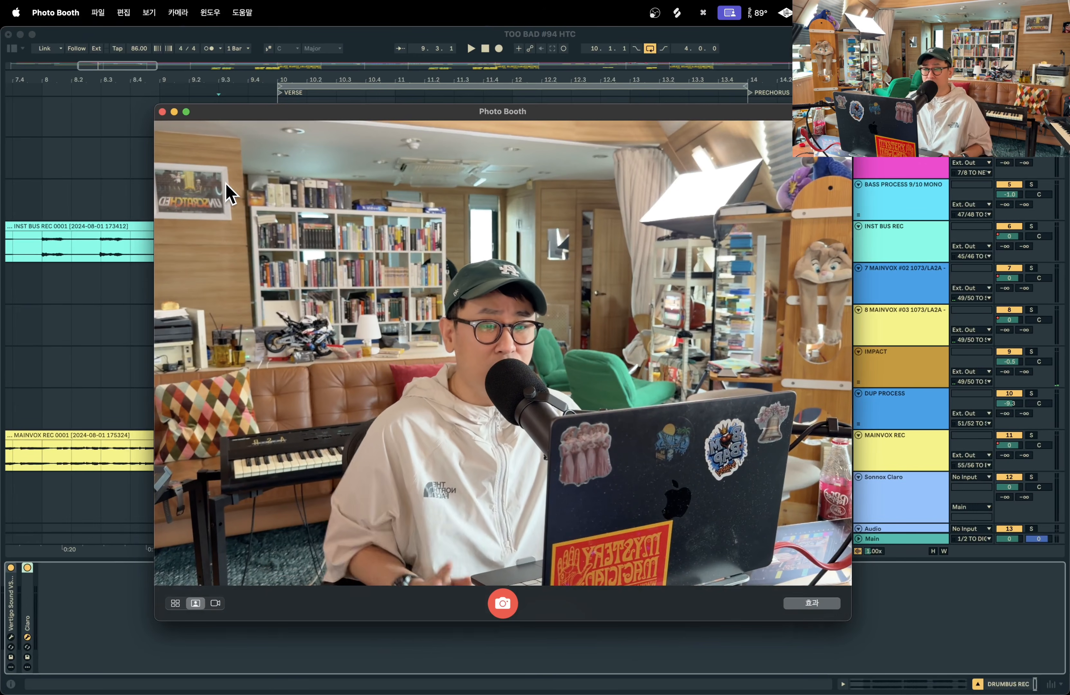
drag(454, 111, 436, 130)
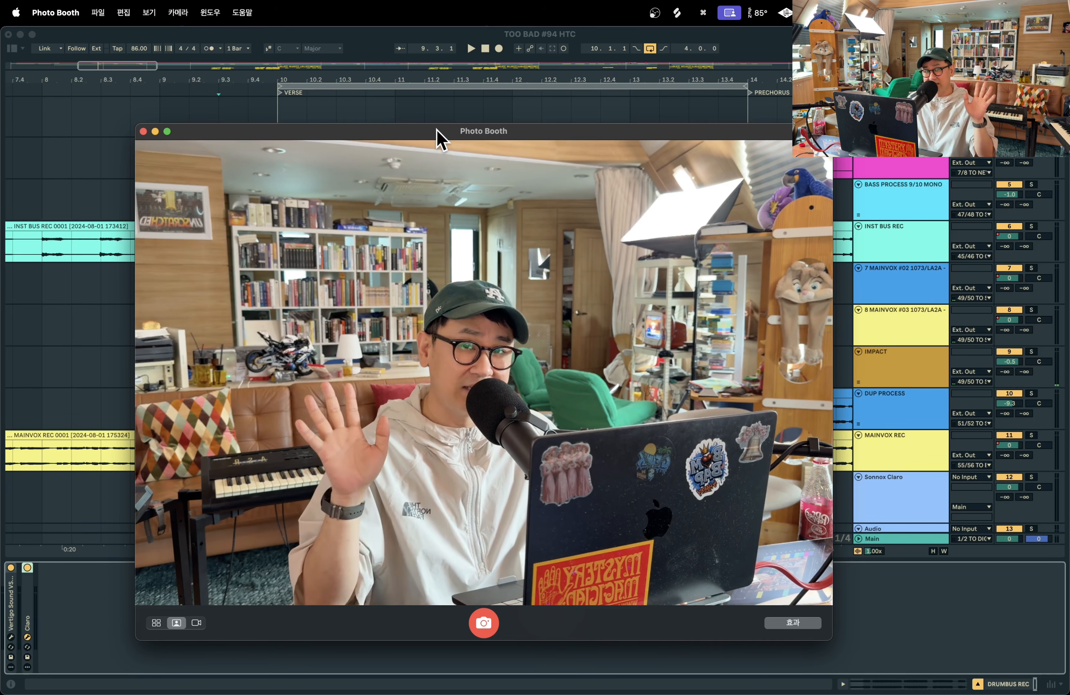
- Return to Ableton Live and, in Claro's Produce view, try the Low band's 150 and 70 Hz presets before restoring 100 Hz
click(27, 636)
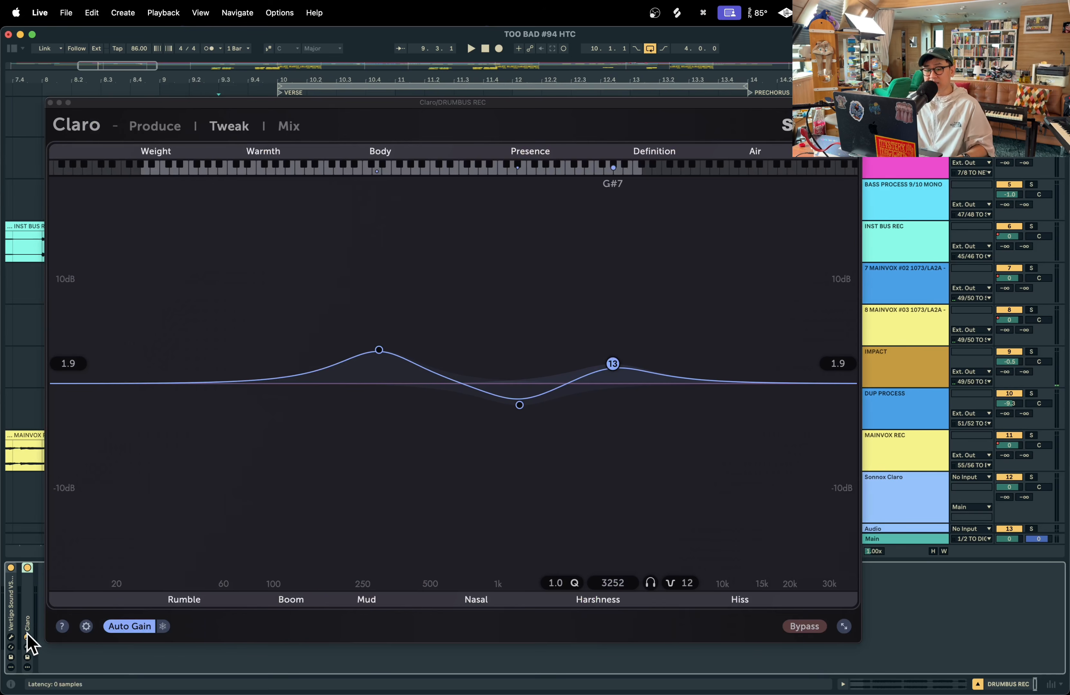
click(155, 125)
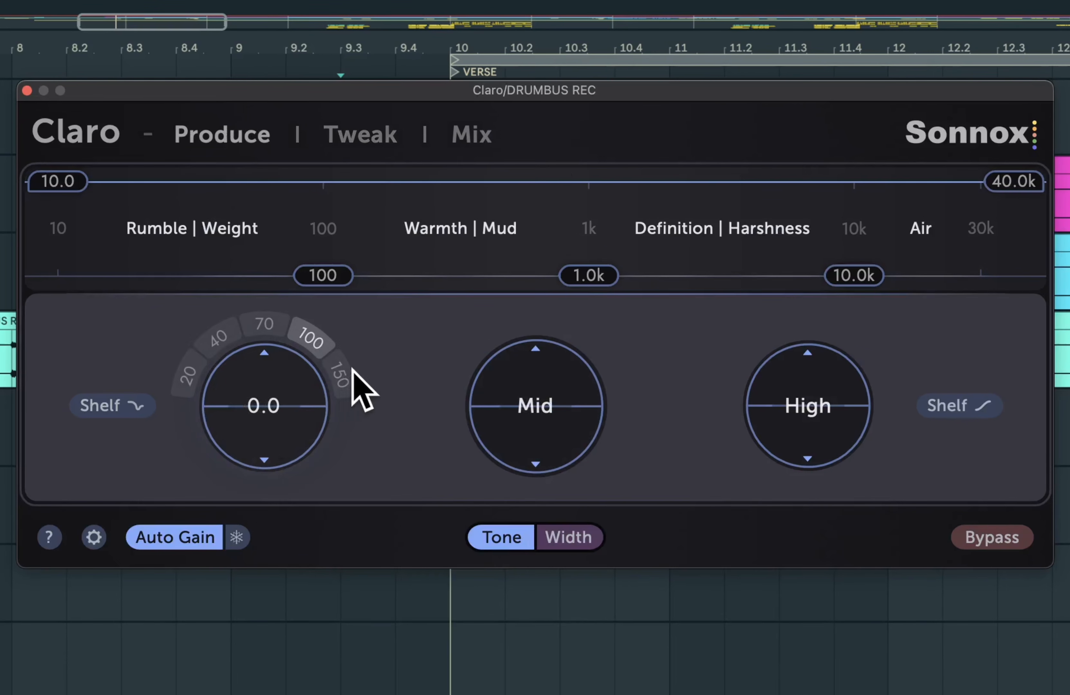
click(341, 373)
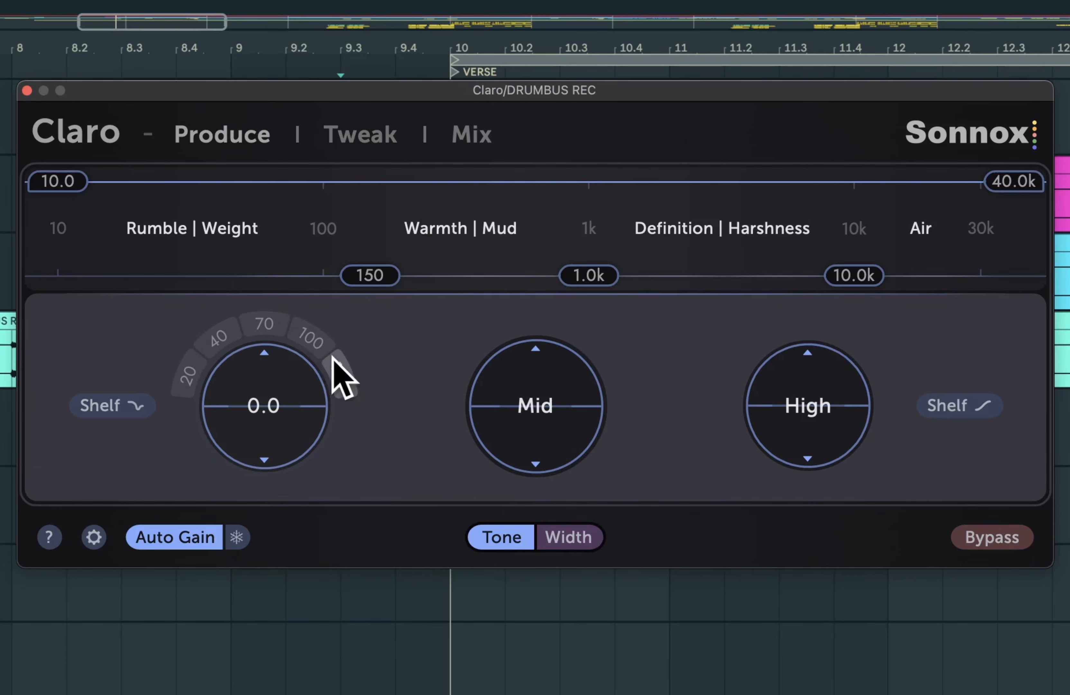
click(311, 341)
click(270, 328)
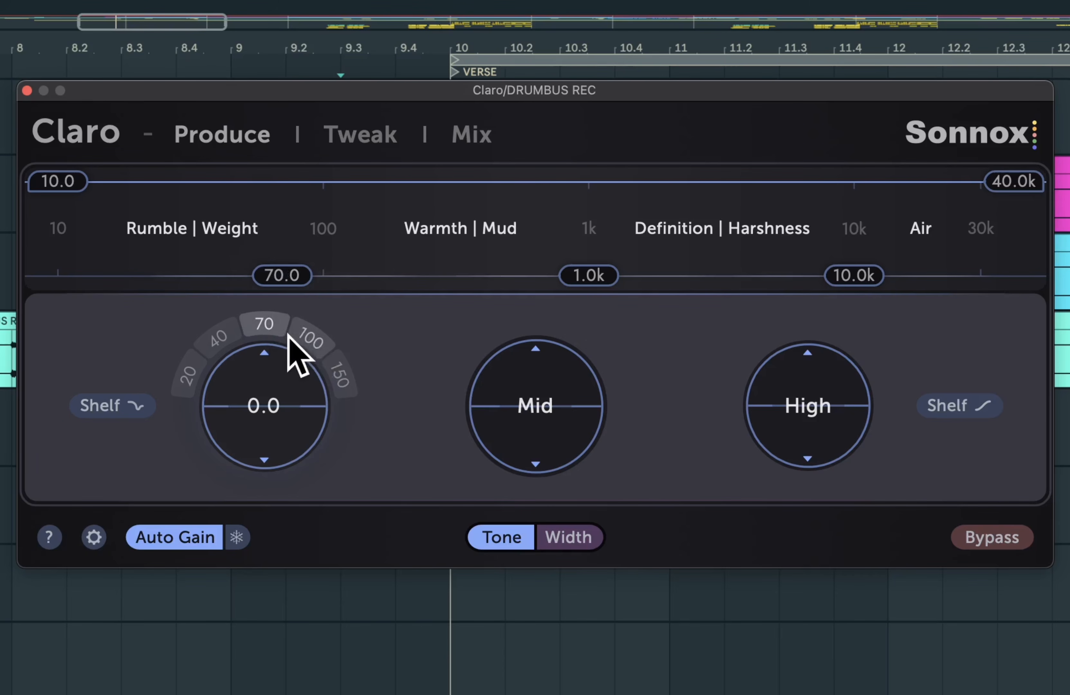
click(303, 336)
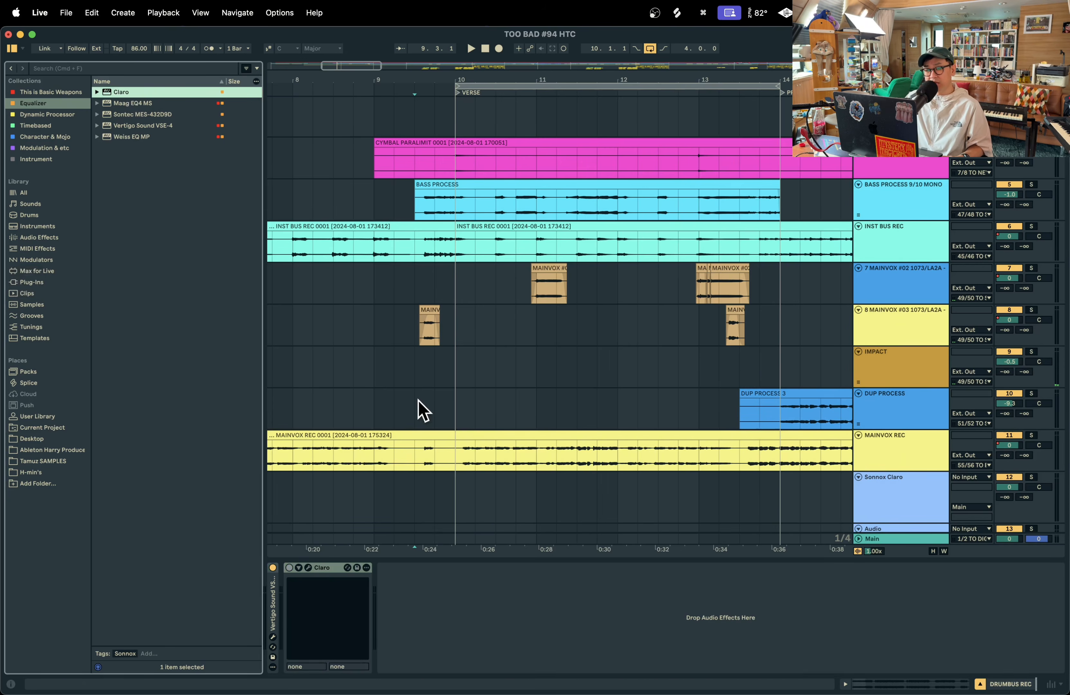
- Activate the fresh Claro on the drum bus and open its window, with the browser hidden and the device collapsed
click(289, 567)
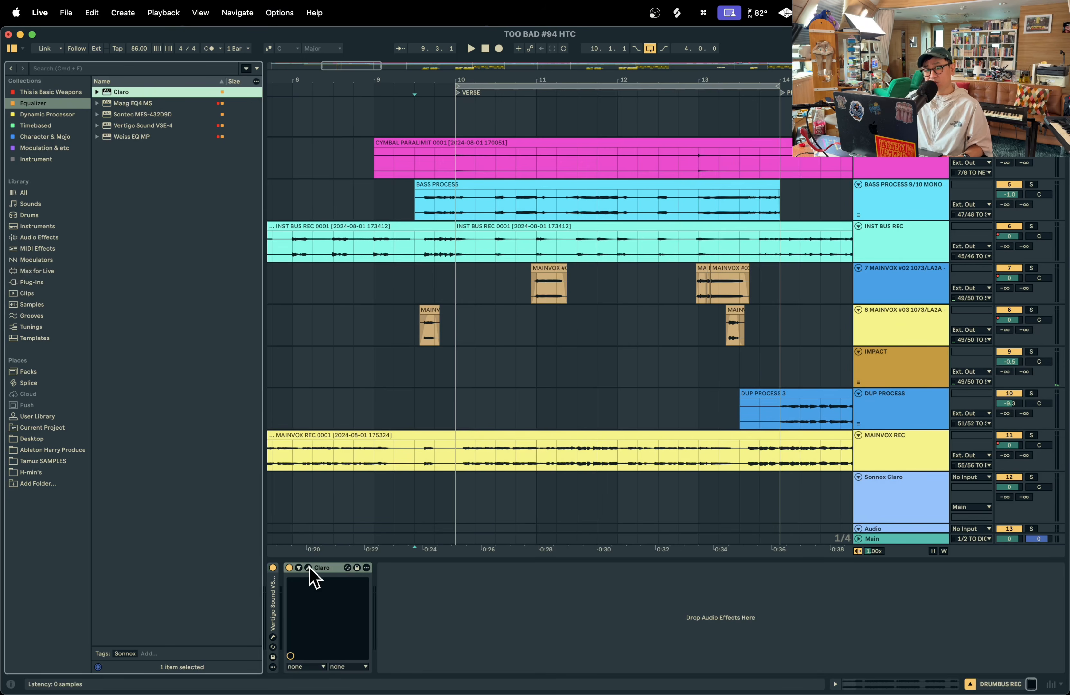
click(308, 568)
click(11, 48)
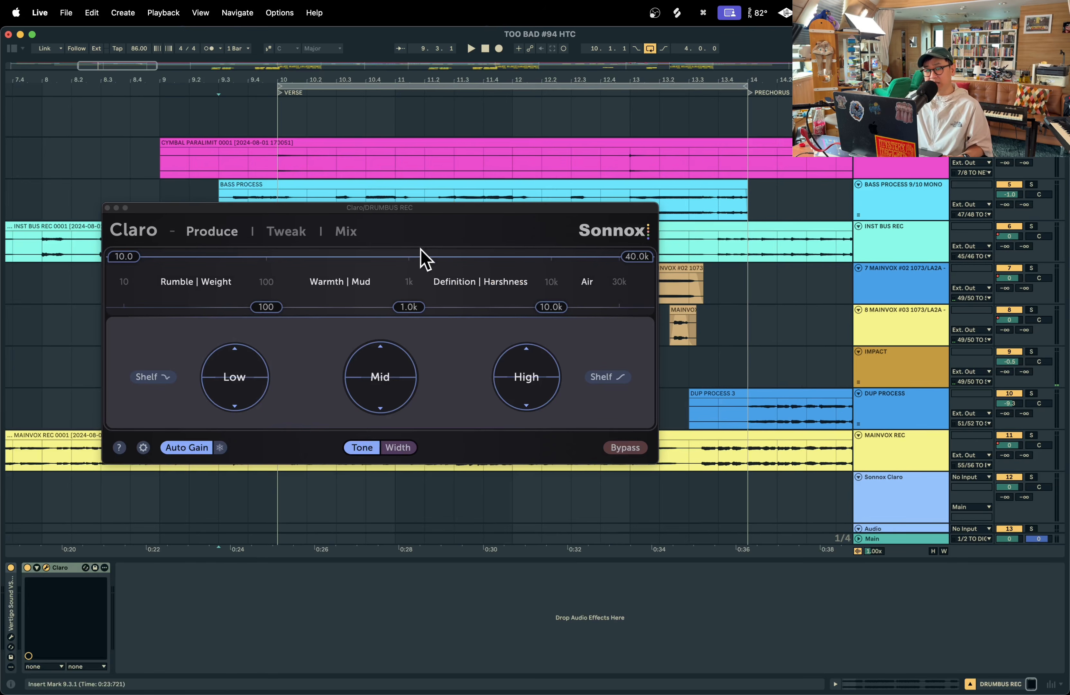
drag(332, 212, 372, 229)
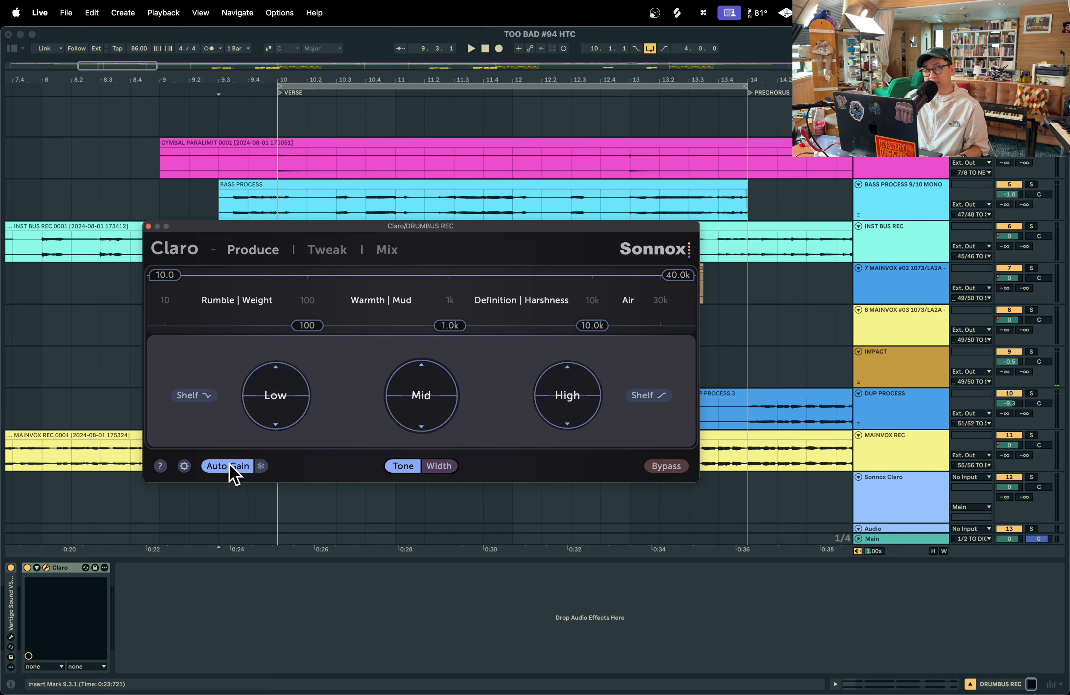
drag(406, 233, 450, 259)
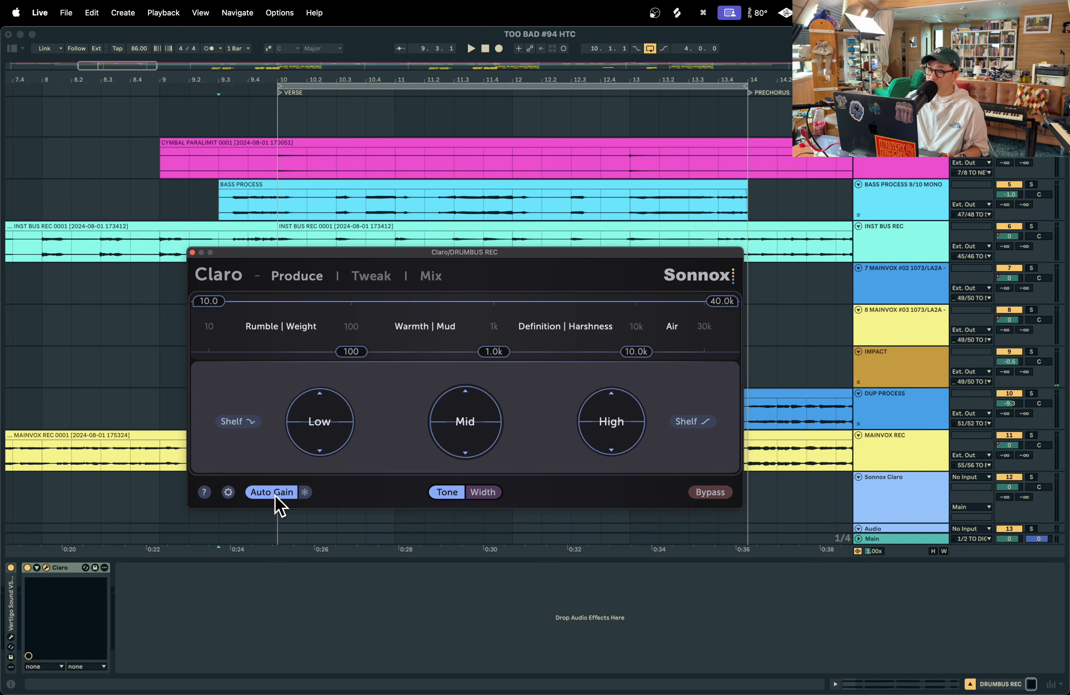
double_click(61, 580)
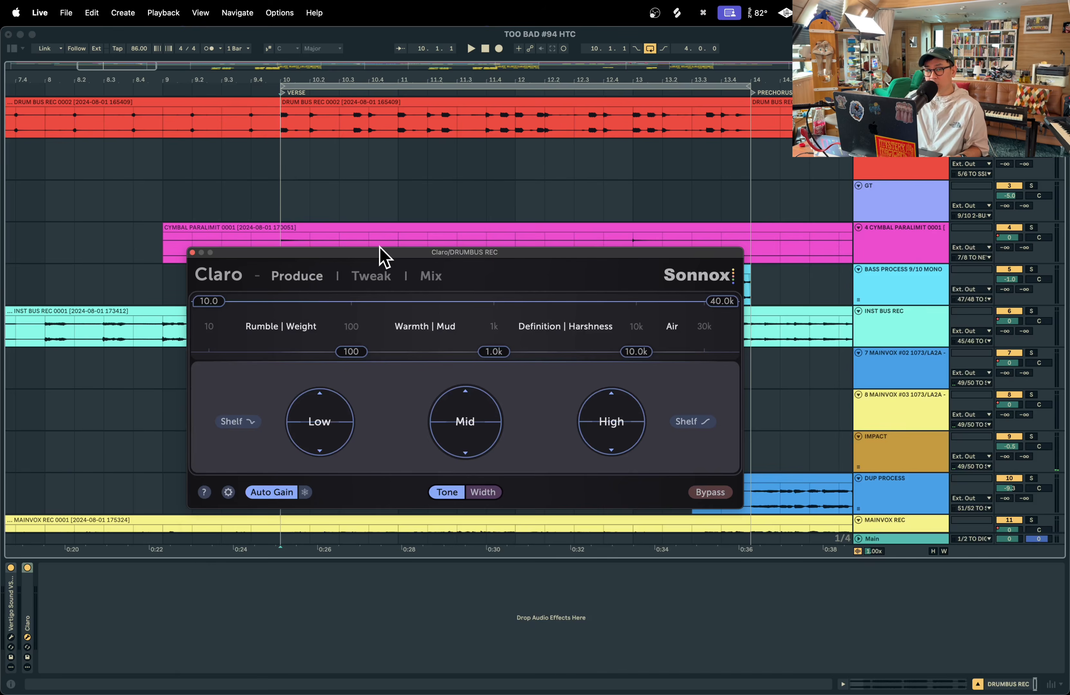
drag(381, 255, 354, 214)
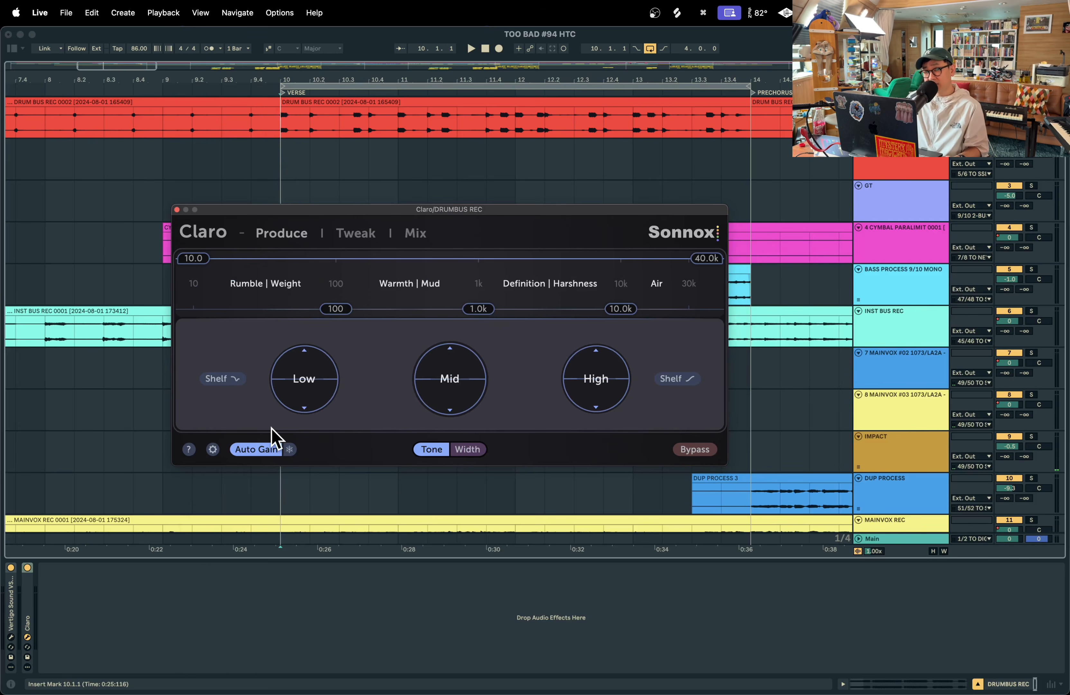
- Solo the drum bus and, while auditioning it, set Claro's High band to a 3.5 kHz shelf boosted by about 6.74
key(s)
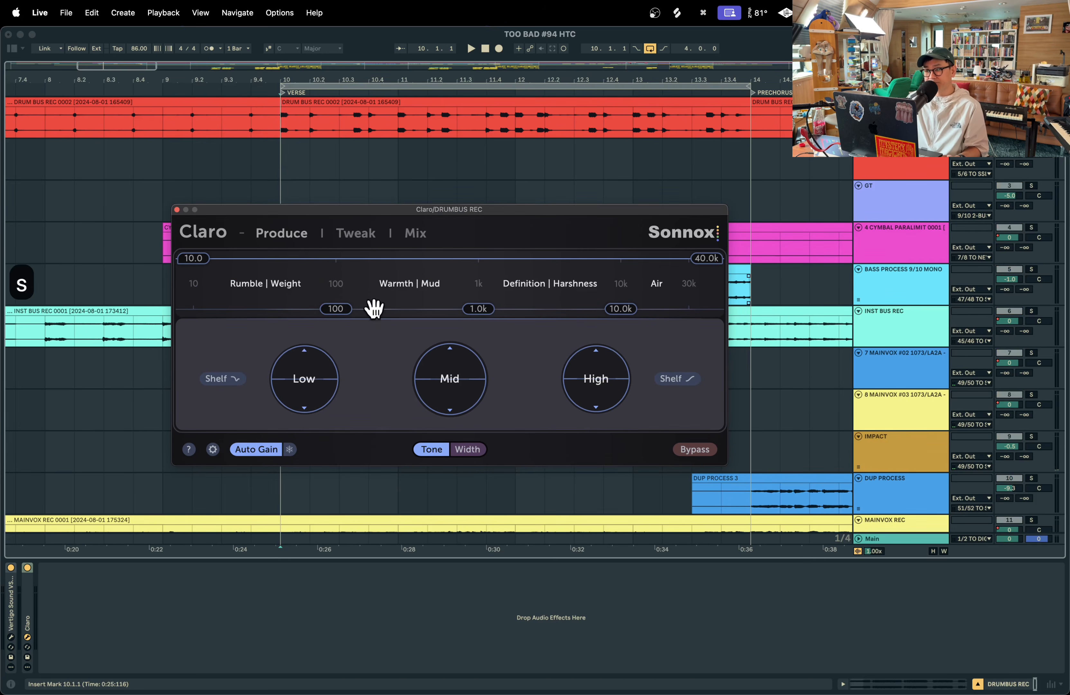
key(space)
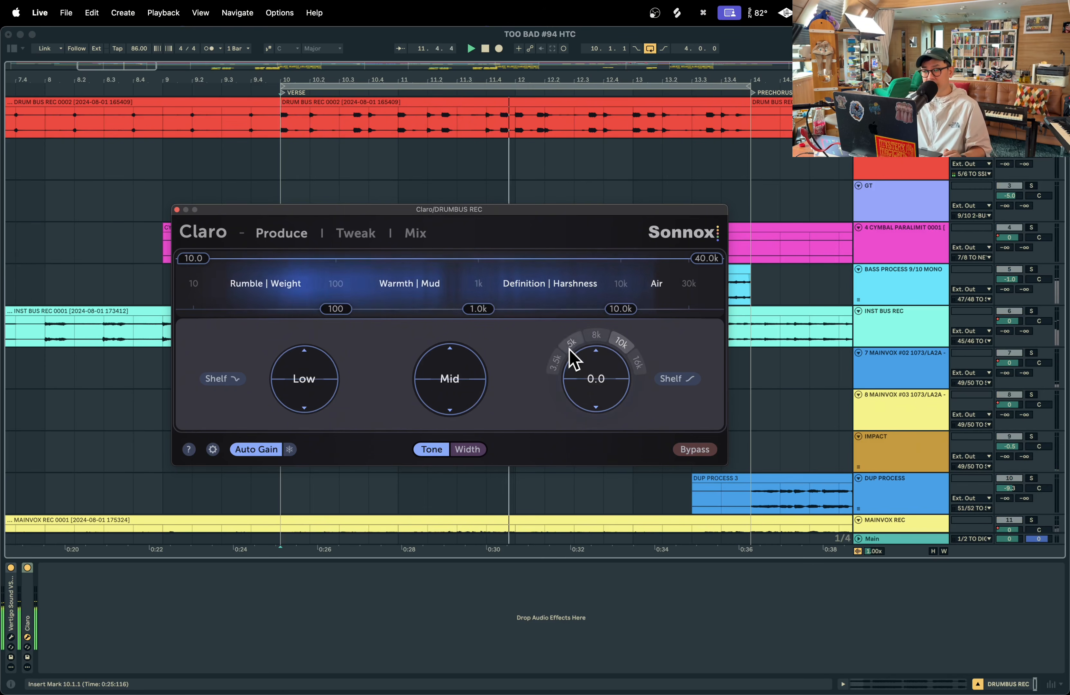
click(551, 367)
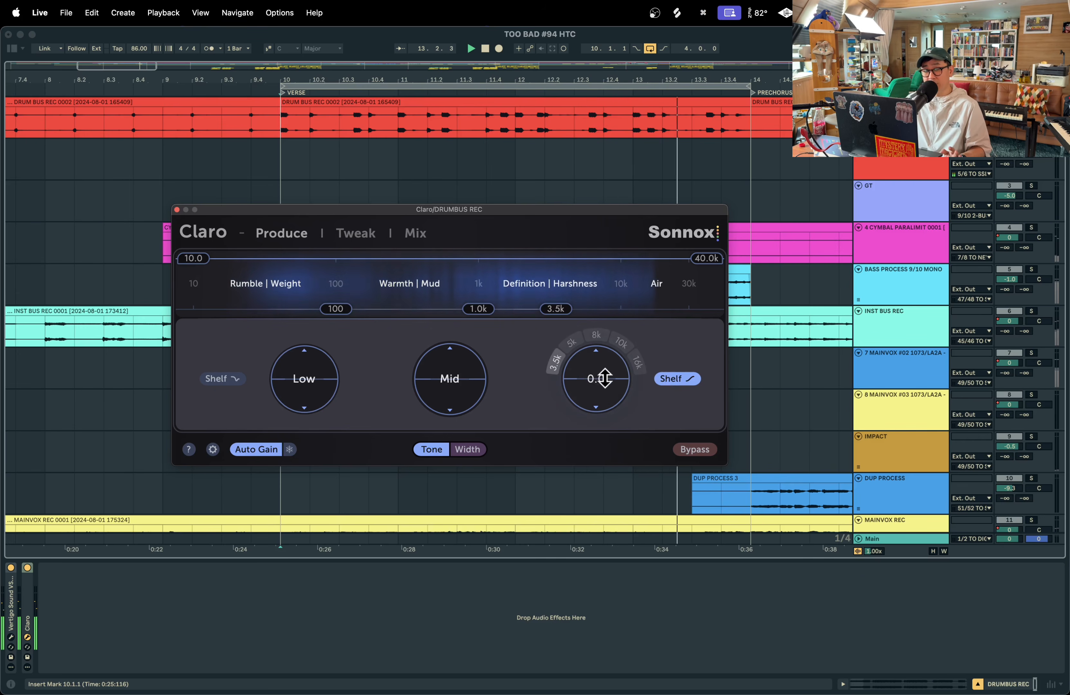
drag(604, 378, 605, 354)
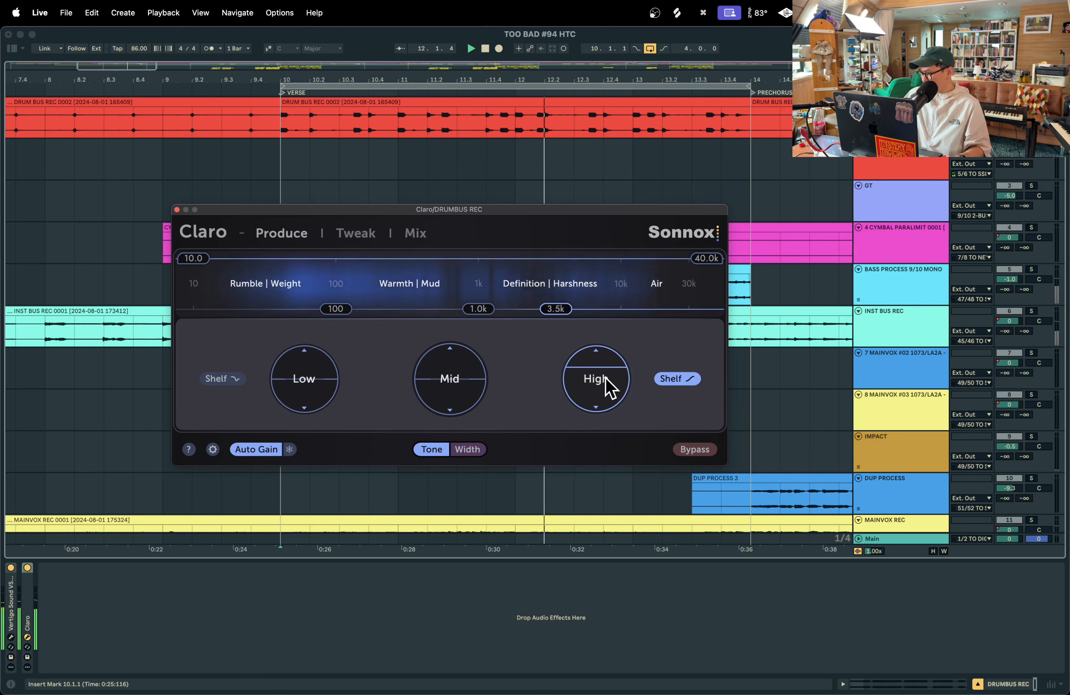
key(space)
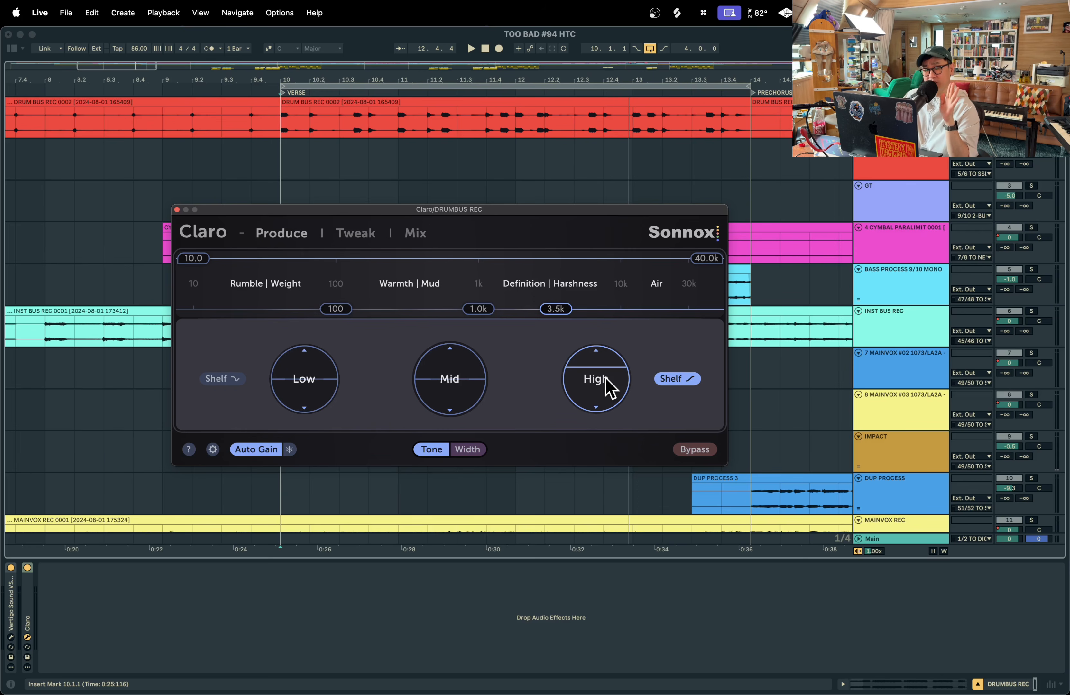
drag(610, 387, 610, 379)
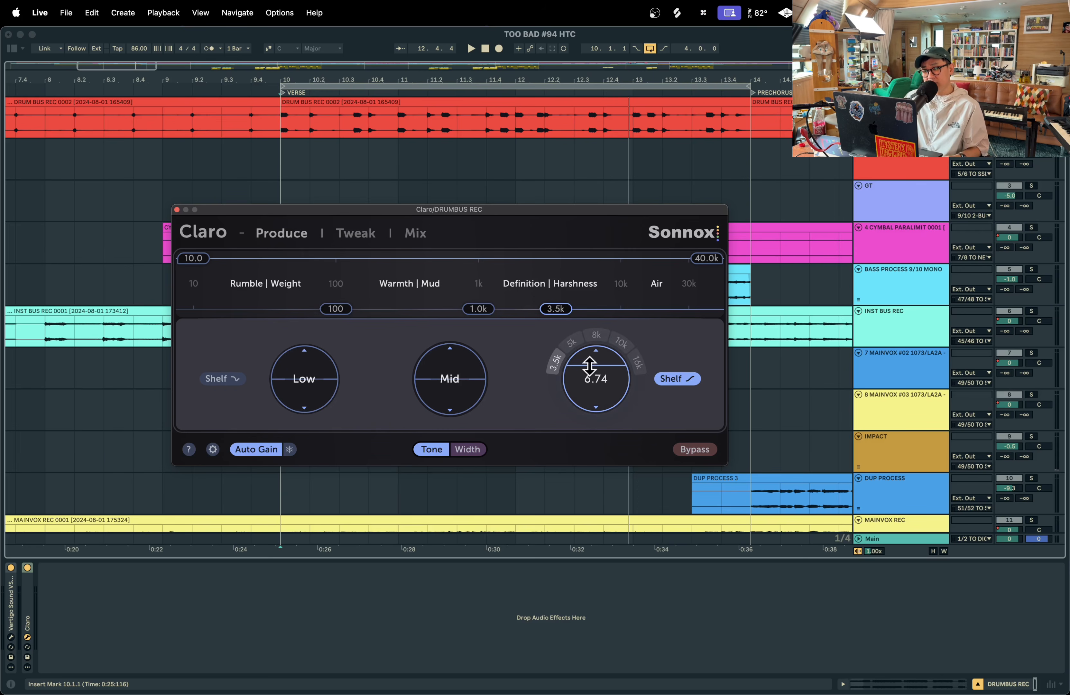
- Play the soloed drum bus to compare Claro bypassed and active, and reduce the High shelf boost to about 4.08
key(space)
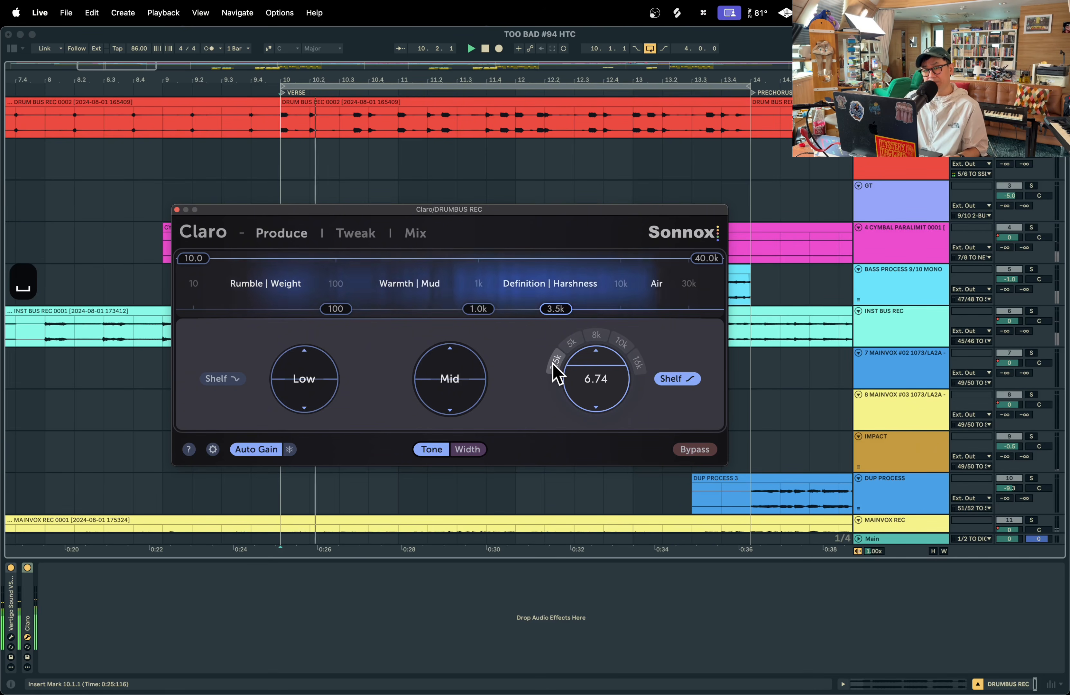
click(694, 450)
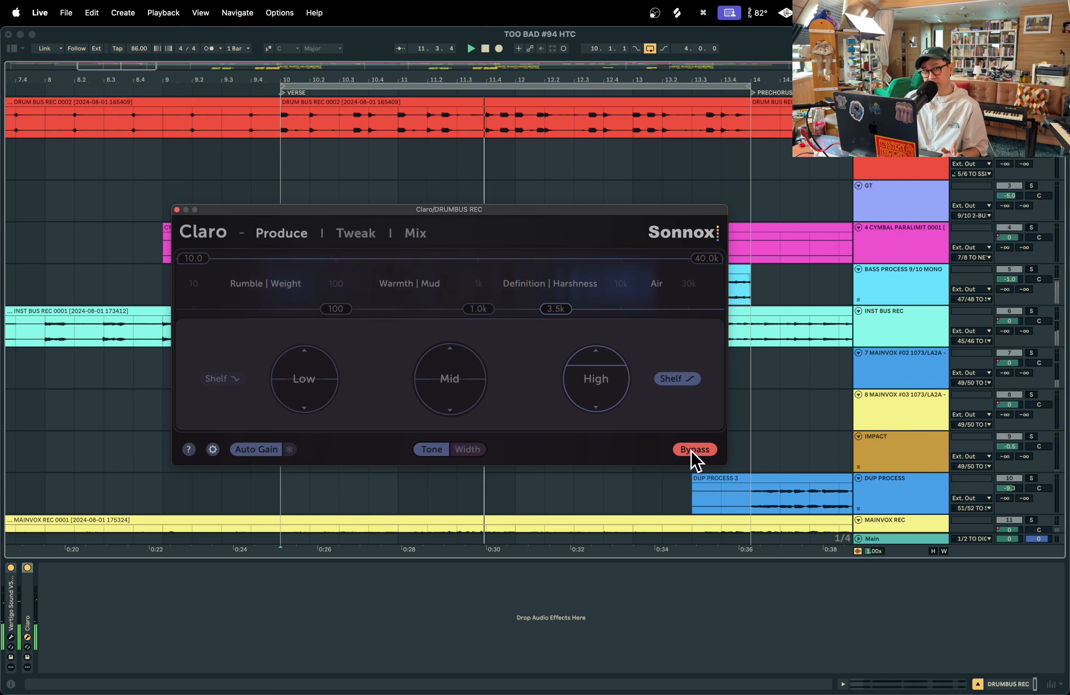
click(692, 452)
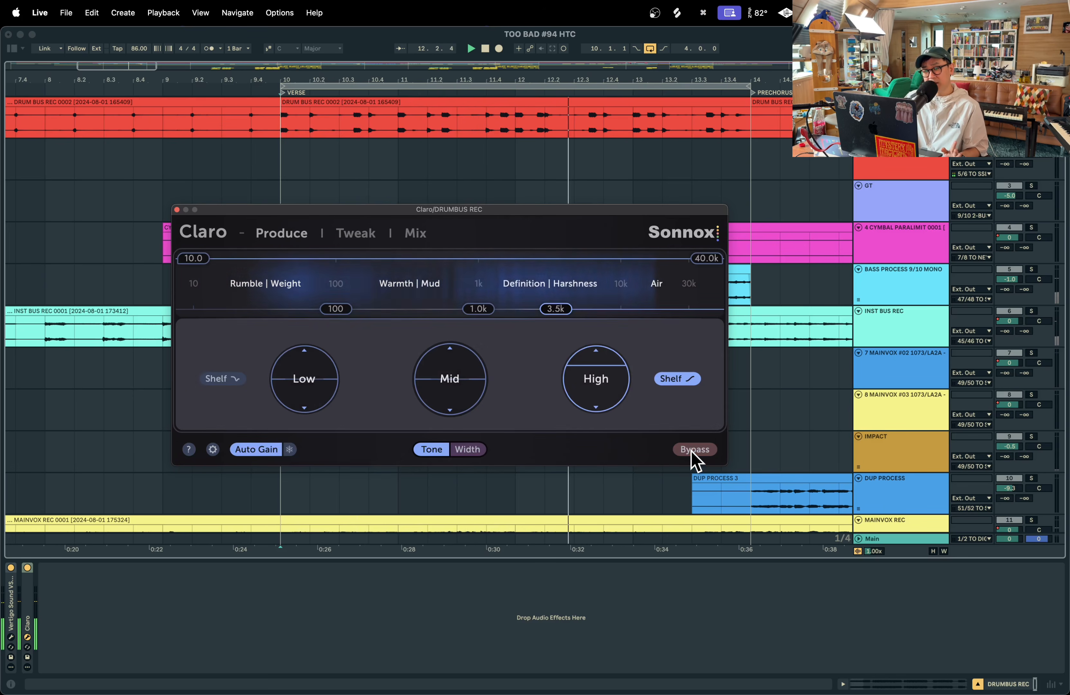
key(space)
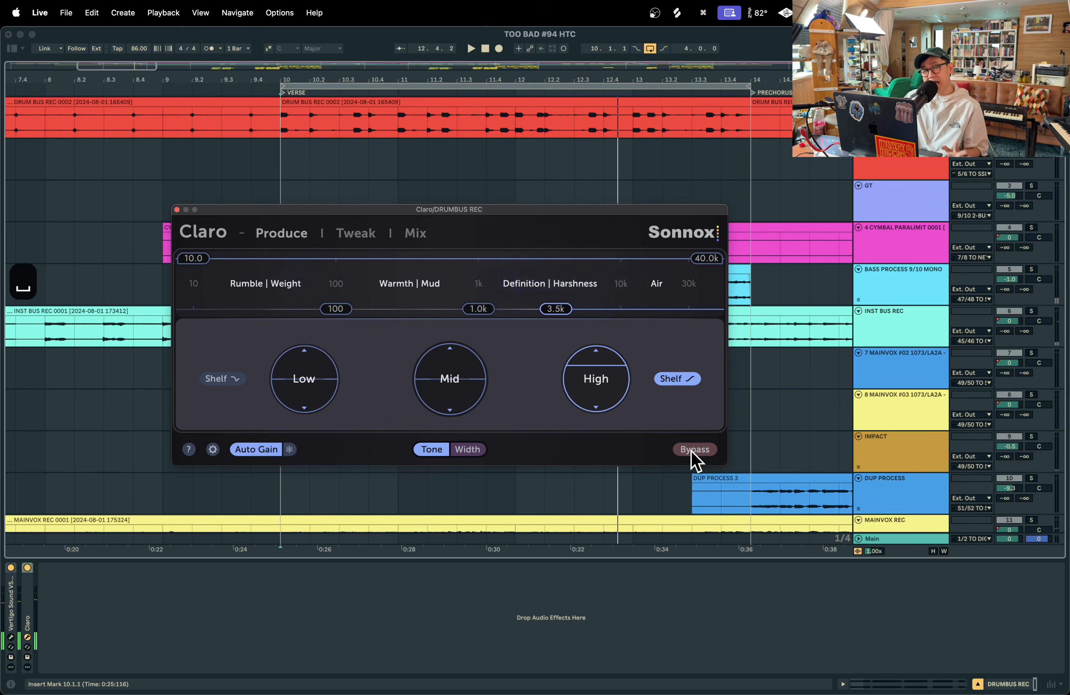
mouse_move(612, 364)
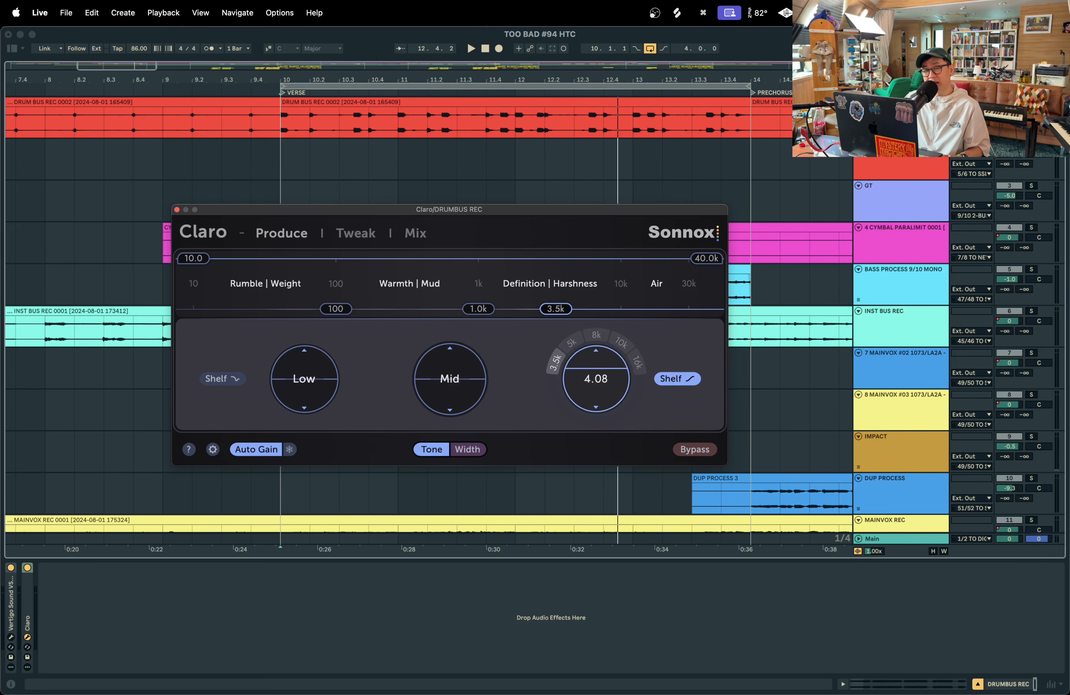
key(ctrl+Up)
click(188, 546)
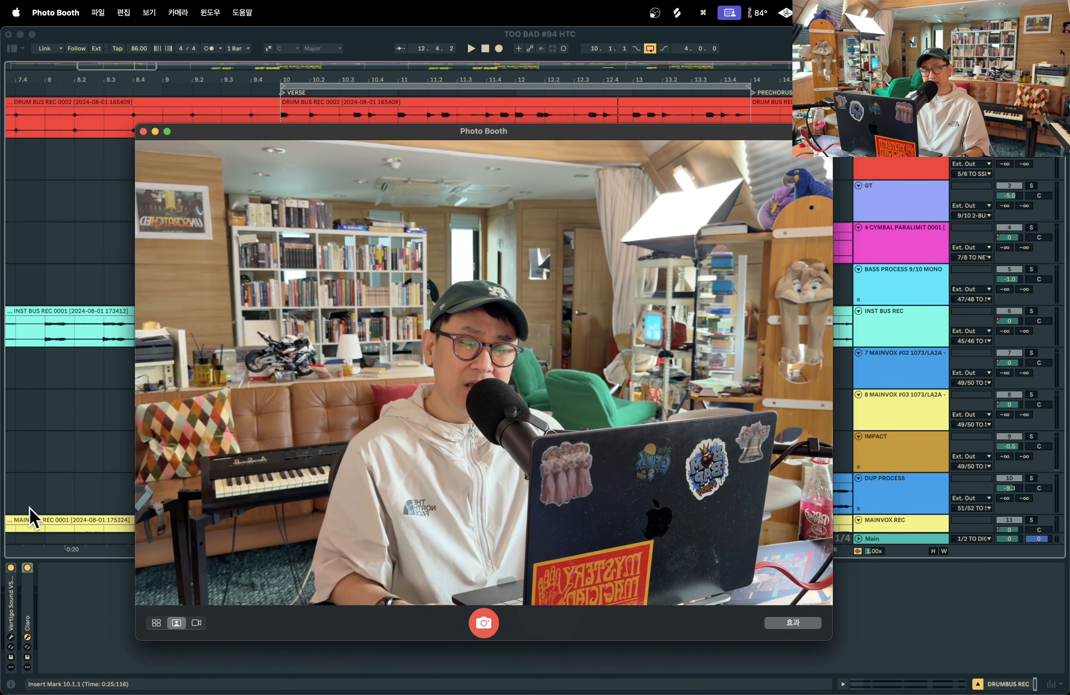
click(71, 423)
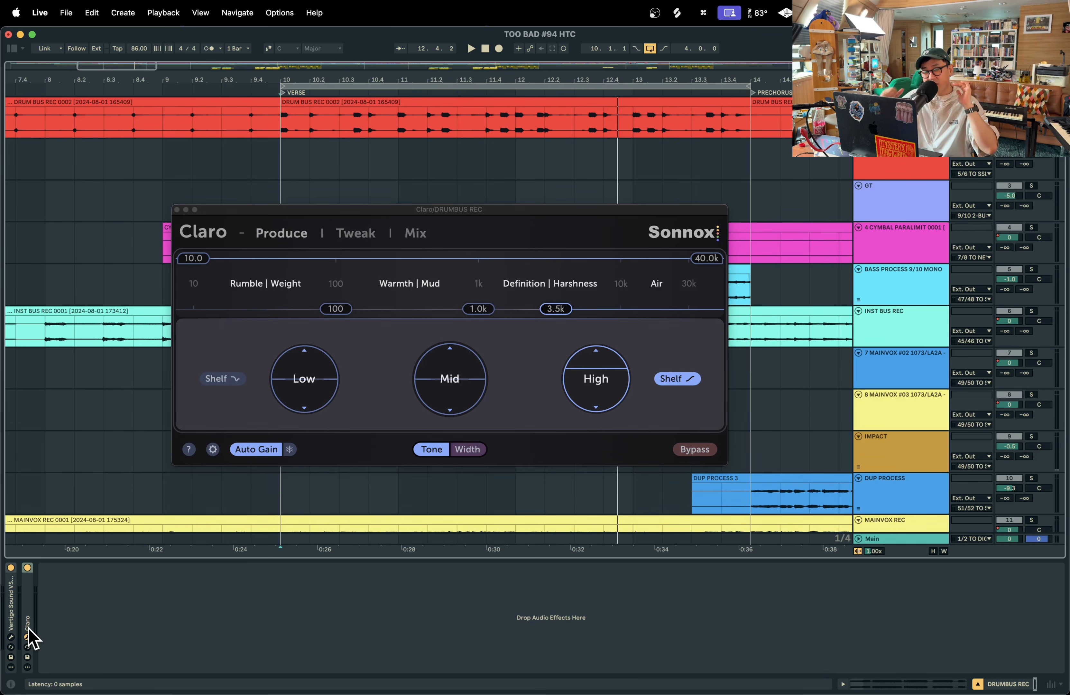
- Delete Claro from the drum bus, and play the arrangement from the VERSE start with the MAINVOX REC track selected
key(BackSpace)
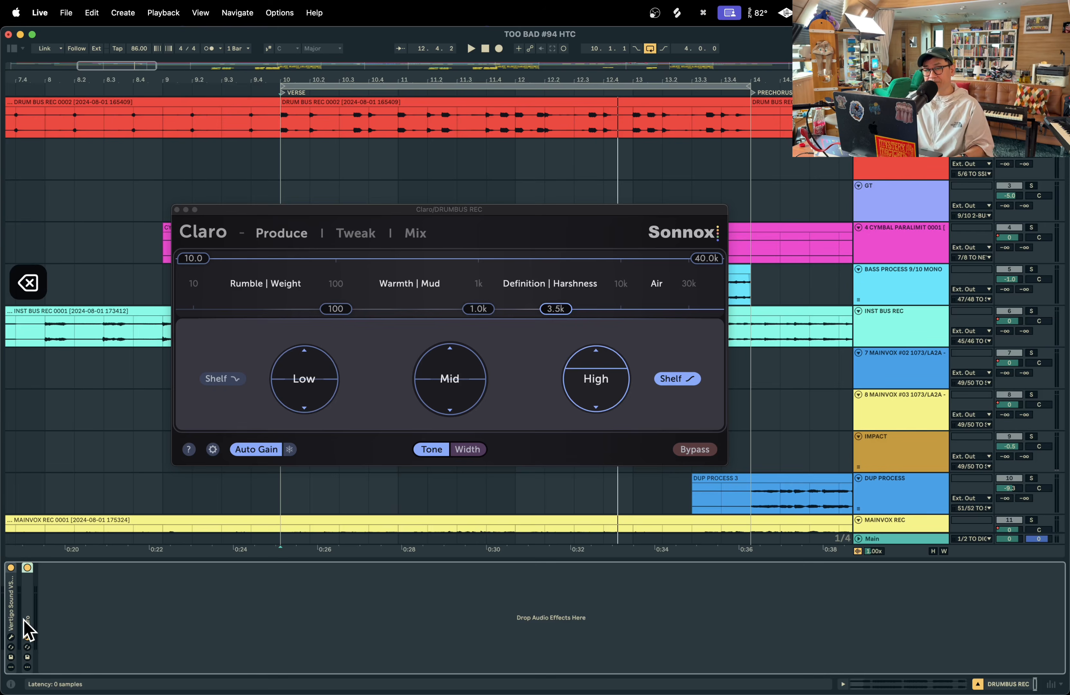
scroll(329, 429, down, 15)
scroll(346, 235, up, 7)
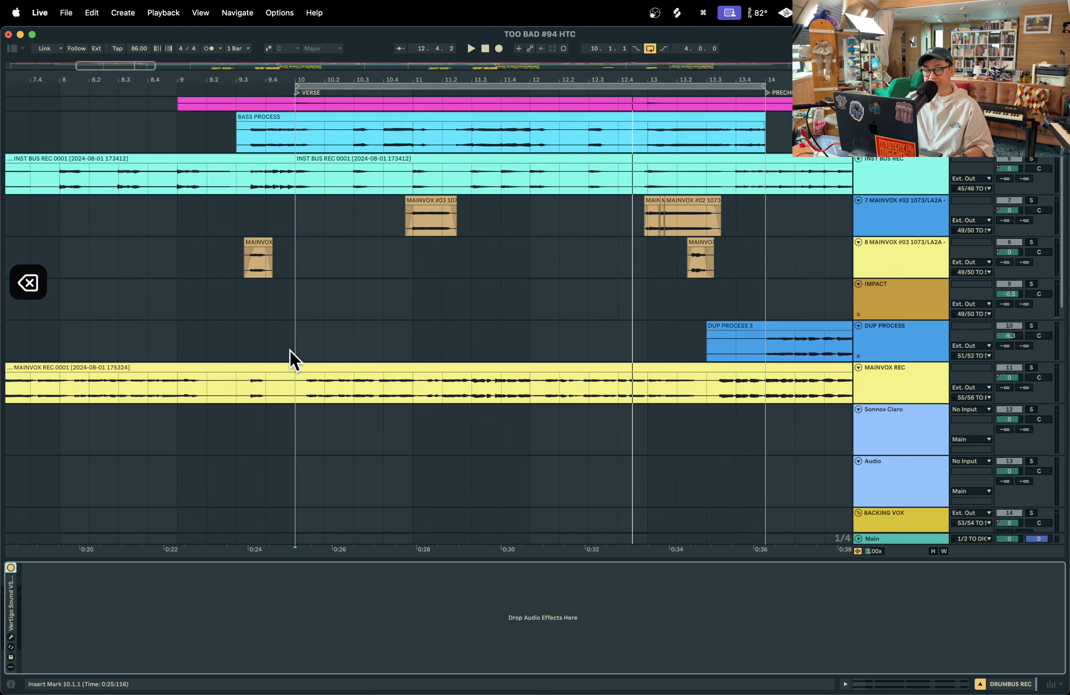
click(295, 395)
key(space)
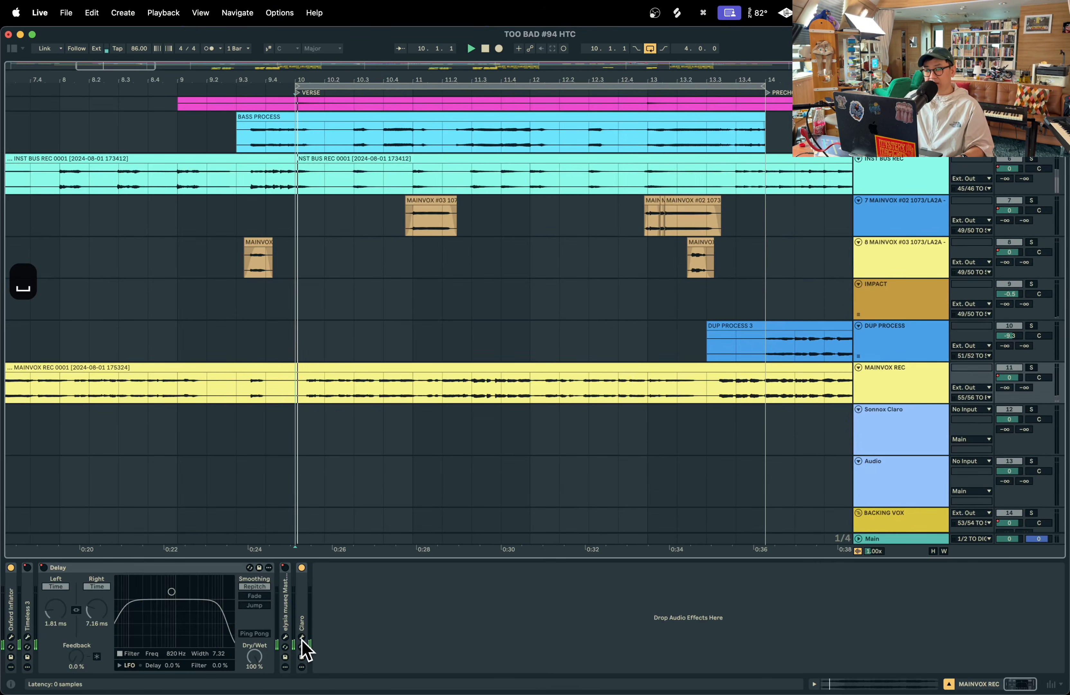
- Open the Claro window on the MAINVOX REC track during playback, then stop the arrangement
key(s)
key(s)
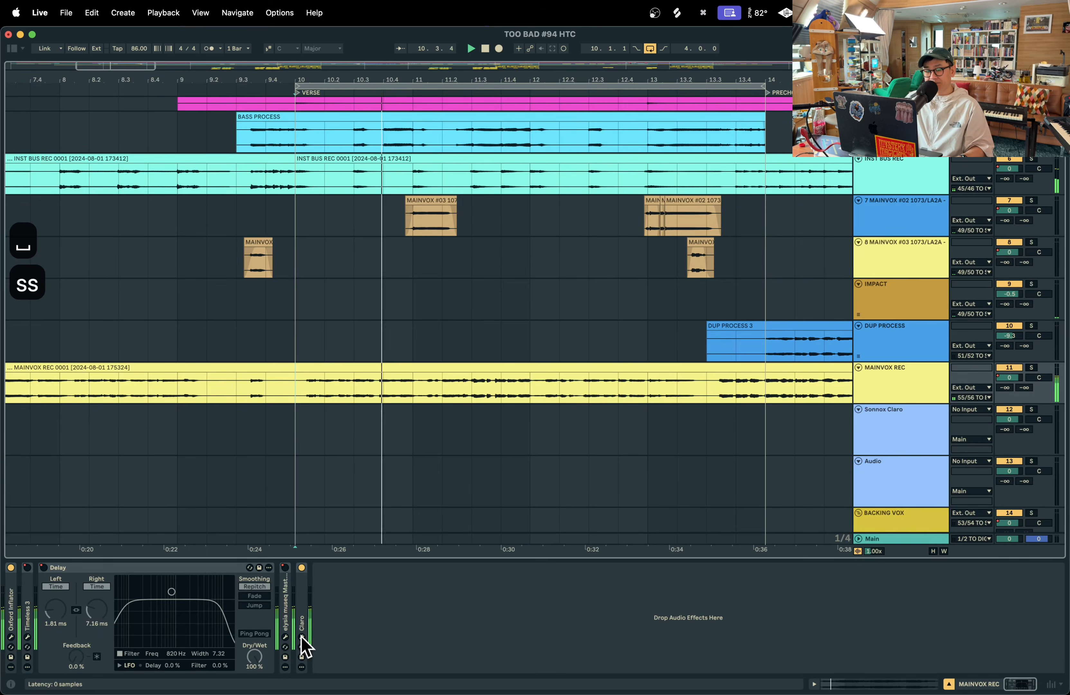
click(302, 638)
drag(500, 131, 439, 122)
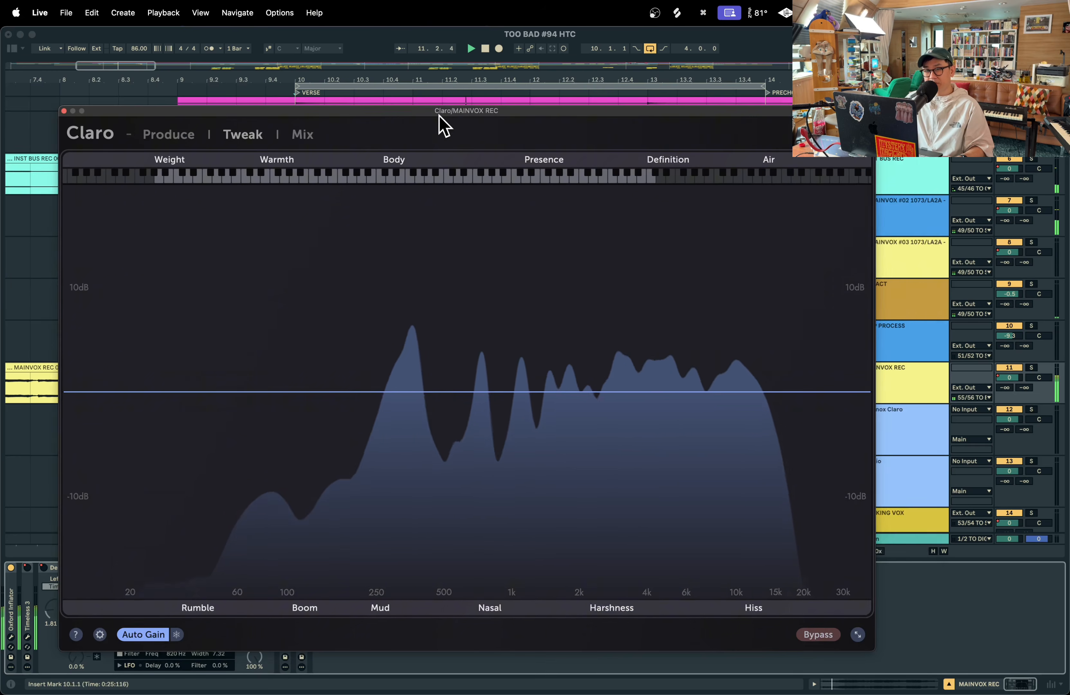
key(space)
key(space)
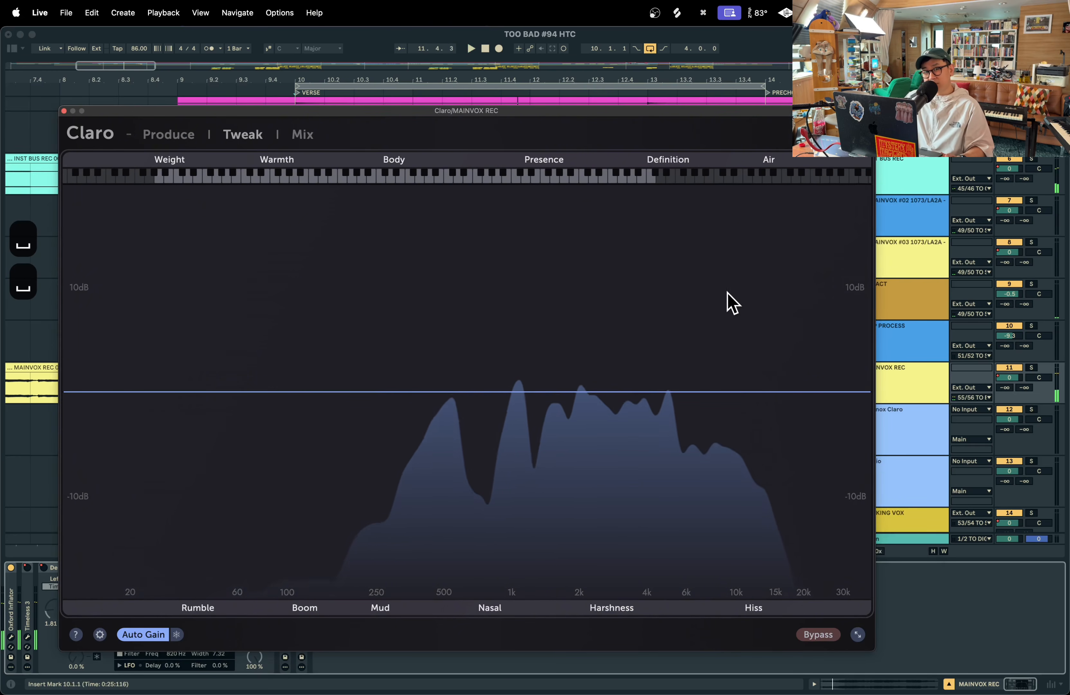
- Switch Claro on the vocal to its Produce page, collapse the device area, and reposition the plug-in window over the arrangement
click(181, 134)
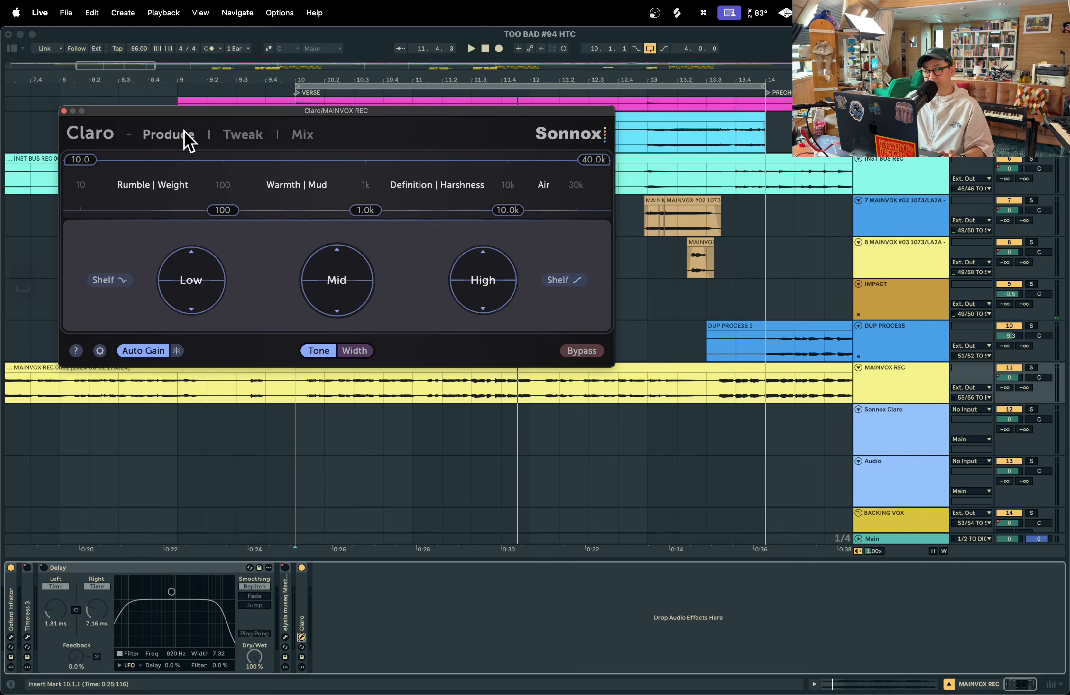
drag(365, 110, 519, 268)
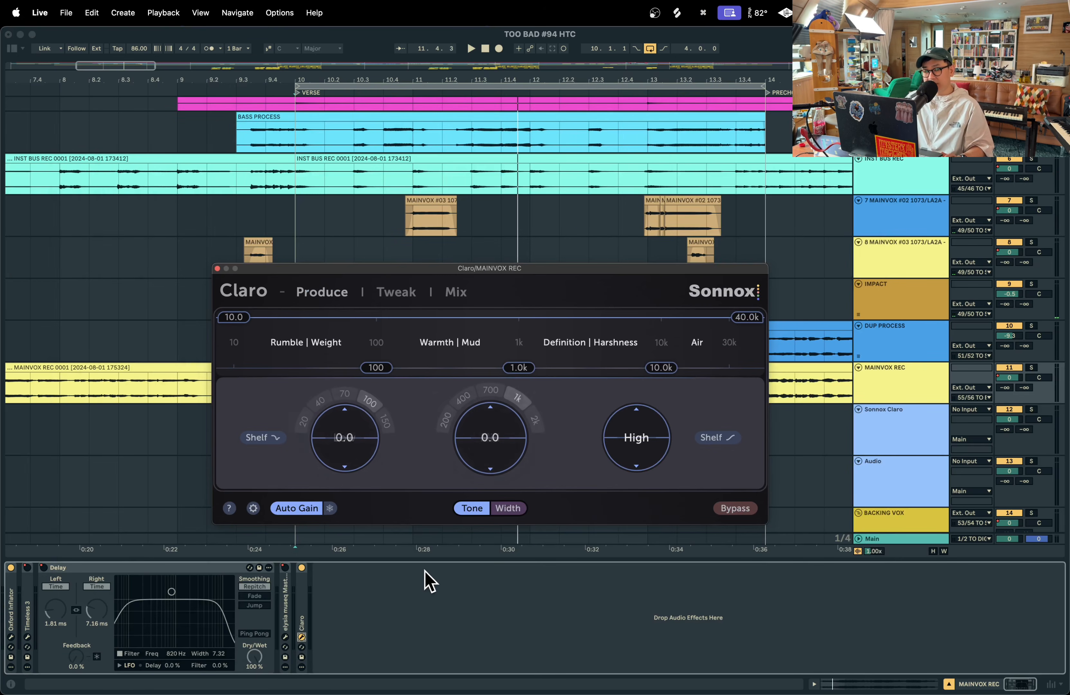
click(426, 621)
key(super+alt+l)
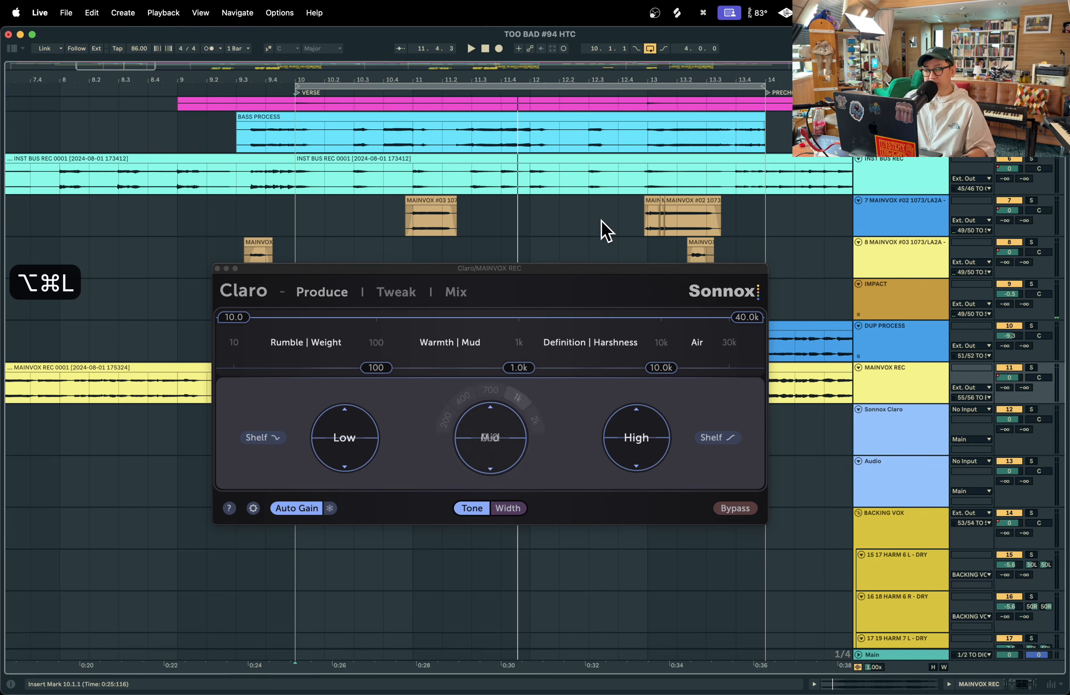
drag(525, 273, 495, 275)
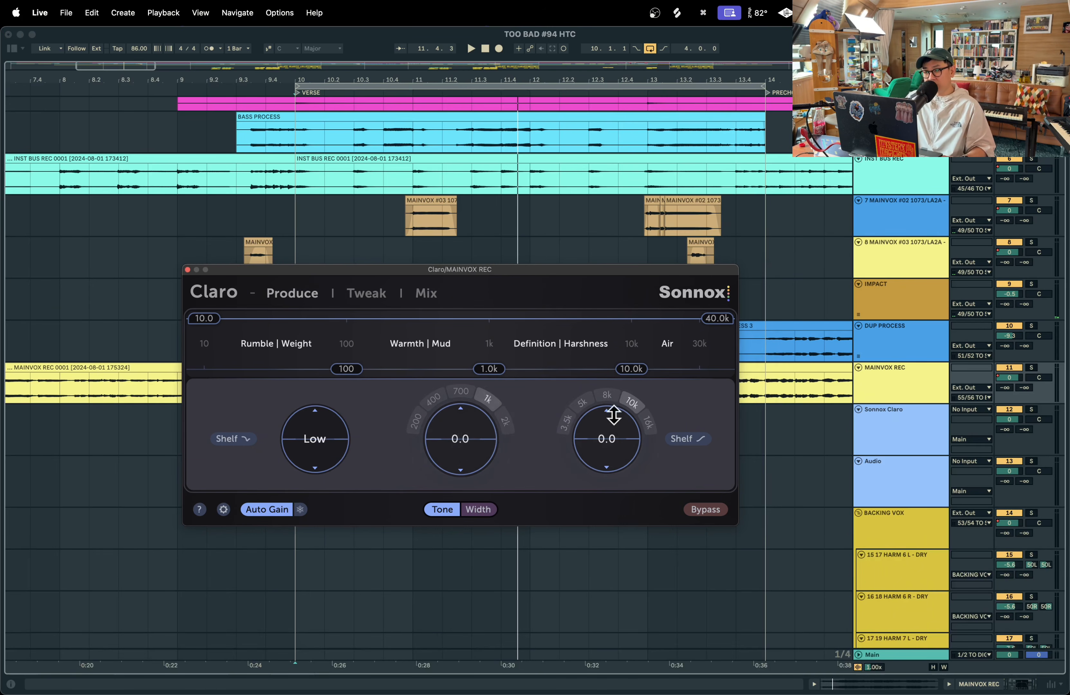
- Set Claro's Mid band to 2 kHz and boost it by about 4.32 while playing the verse
click(504, 423)
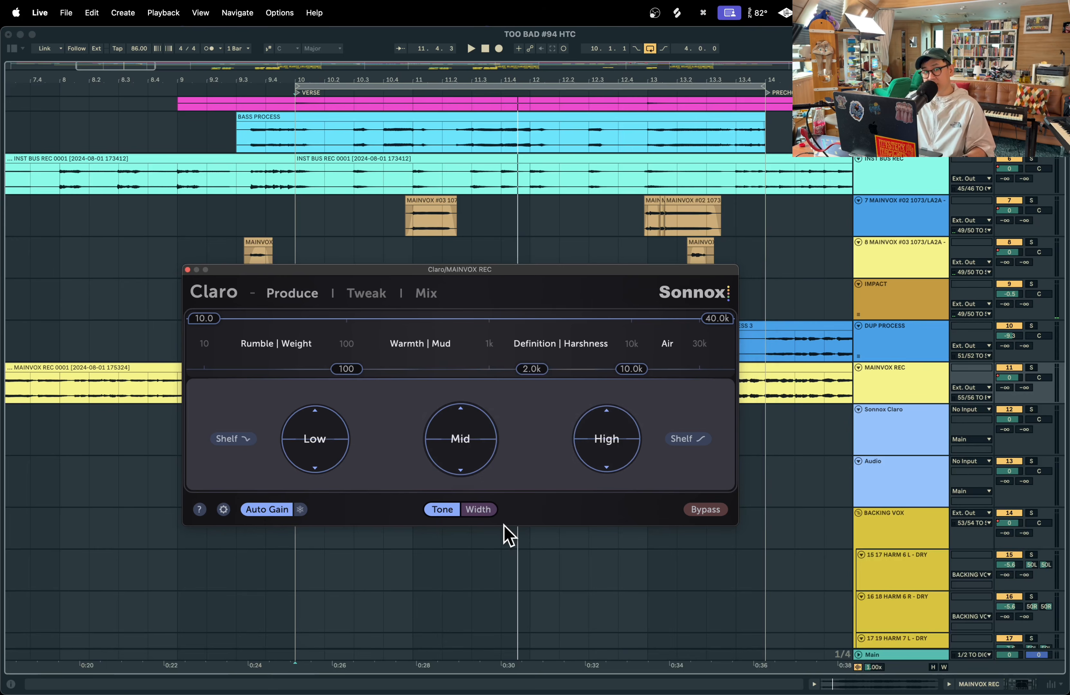
key(space)
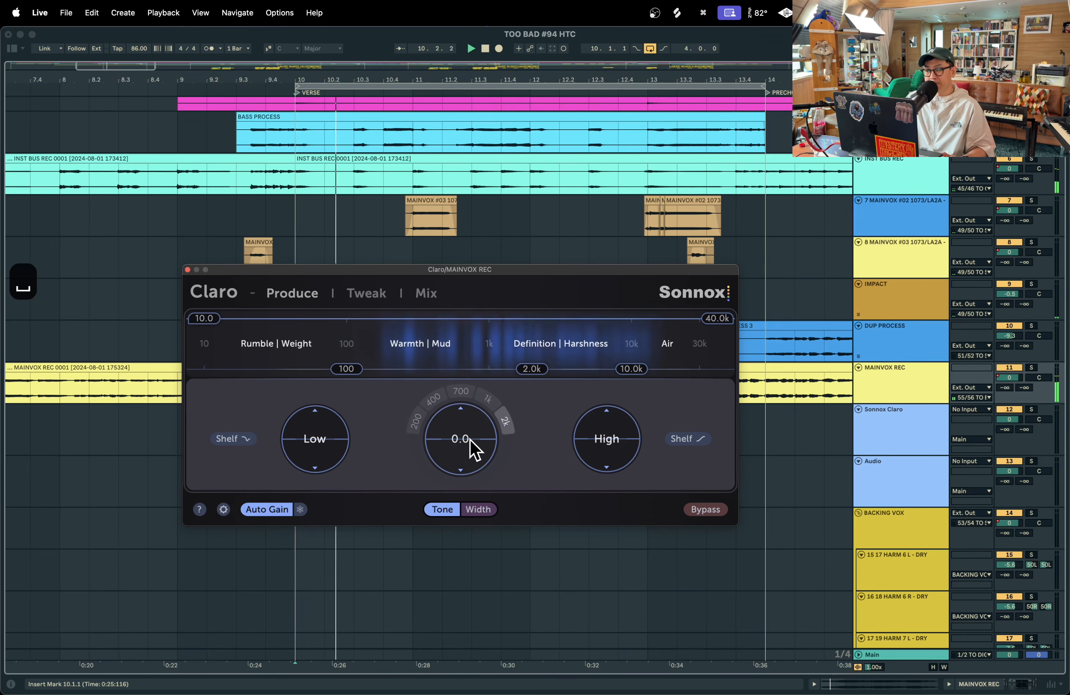
drag(471, 447, 460, 482)
key(space)
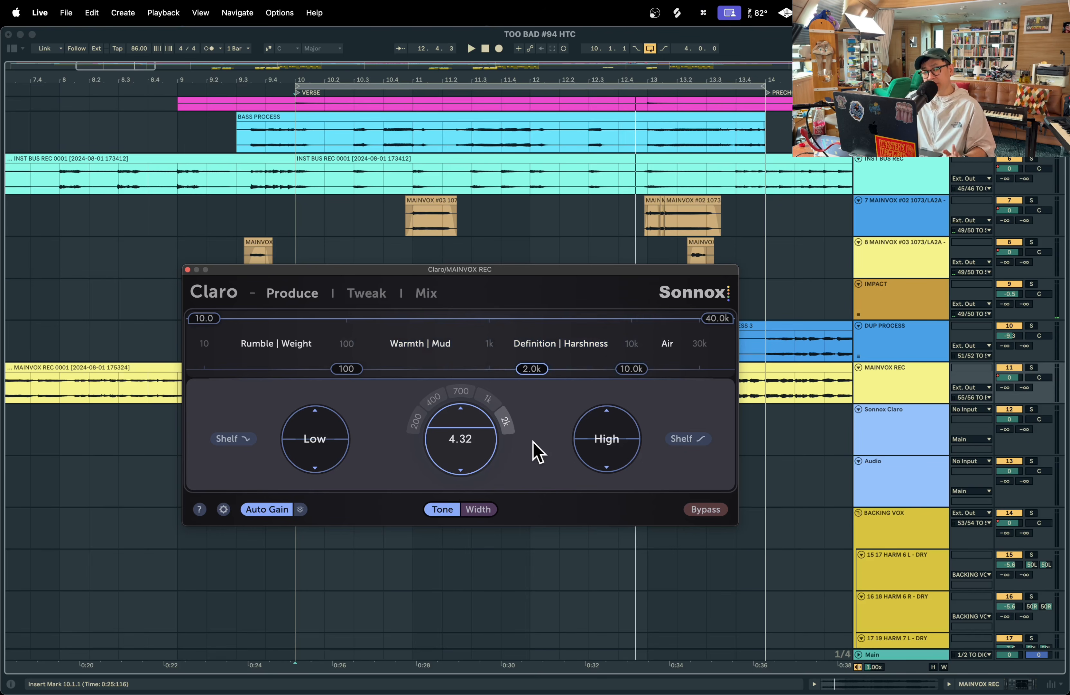
- Bring up the Photo Booth camera window and return to the Live project with Claro open
key(ctrl+Up)
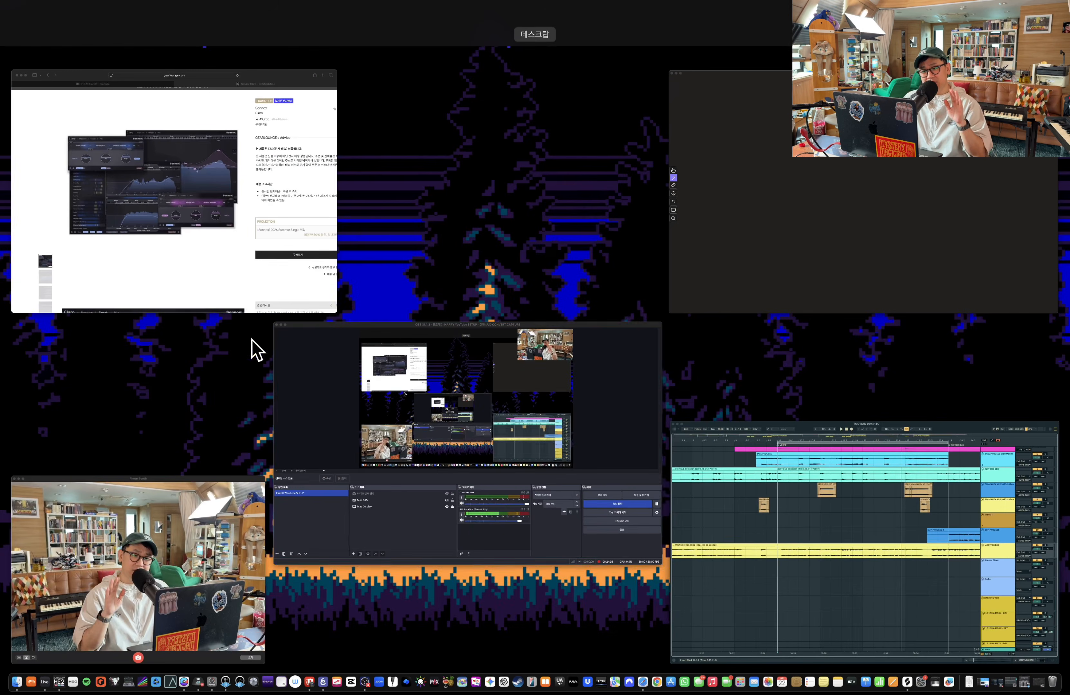
click(210, 609)
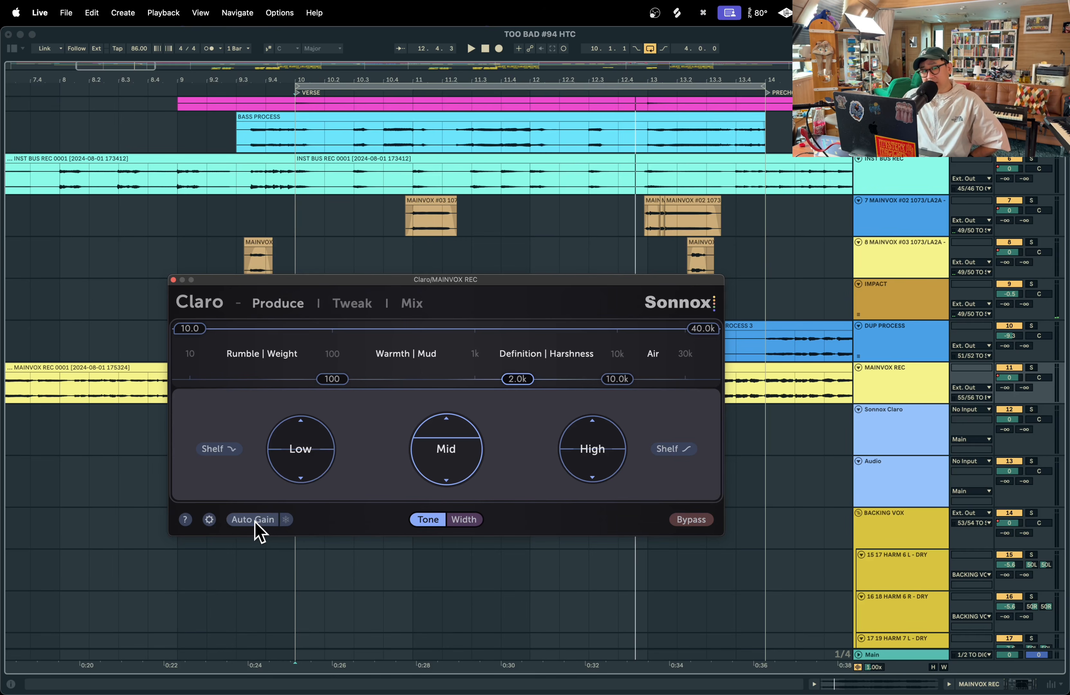
mouse_move(459, 453)
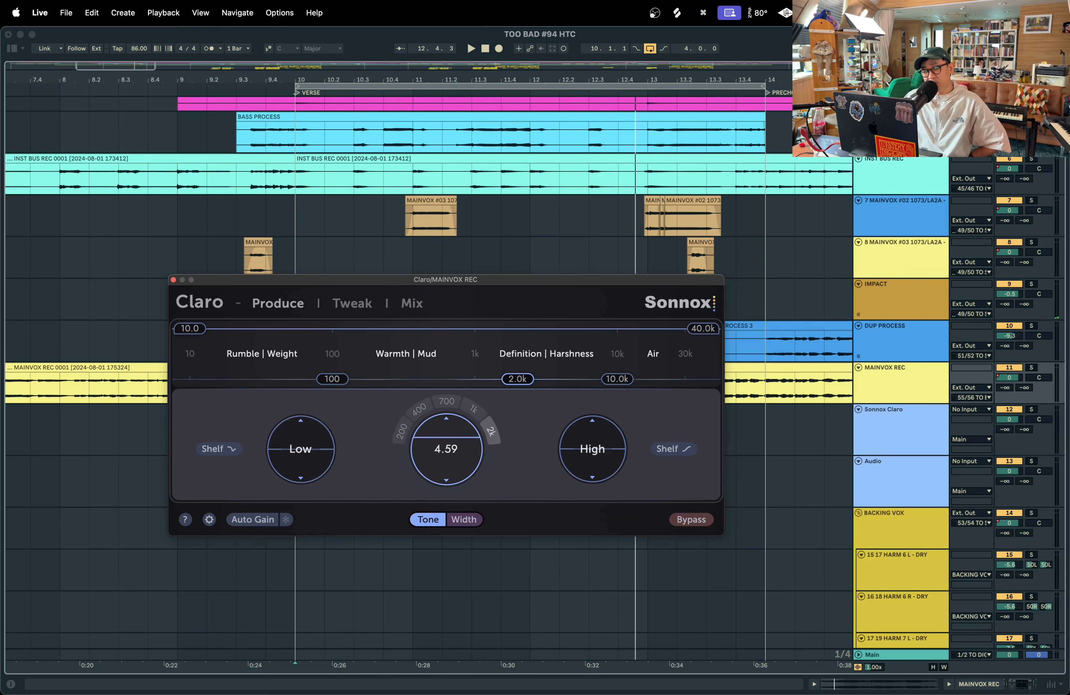
key(ctrl+Up)
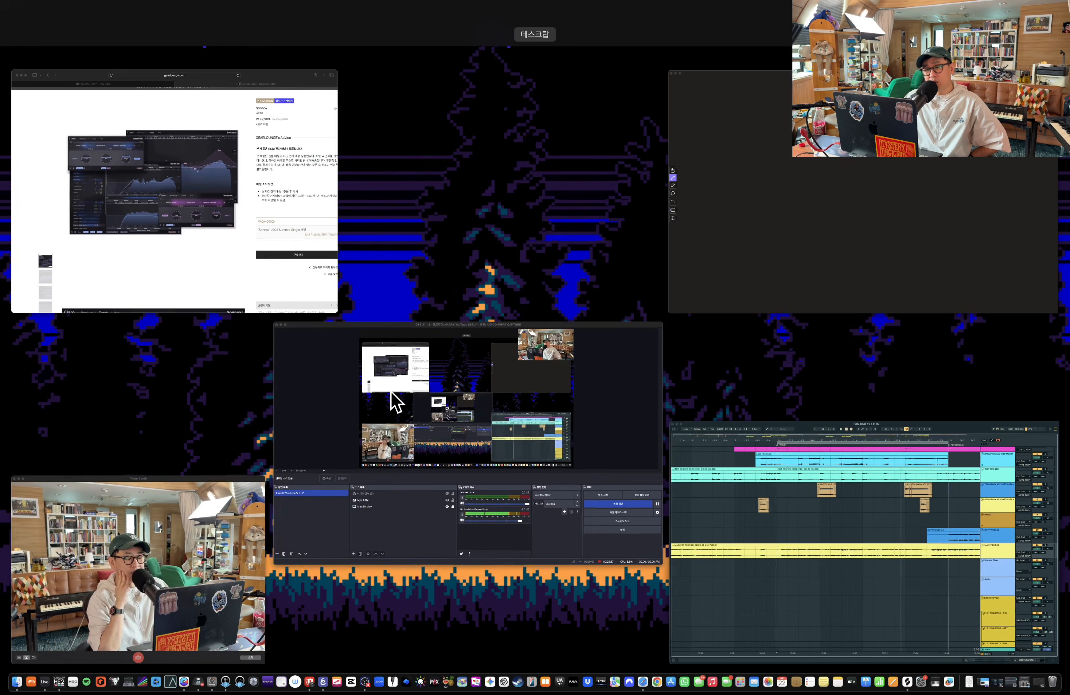
click(155, 597)
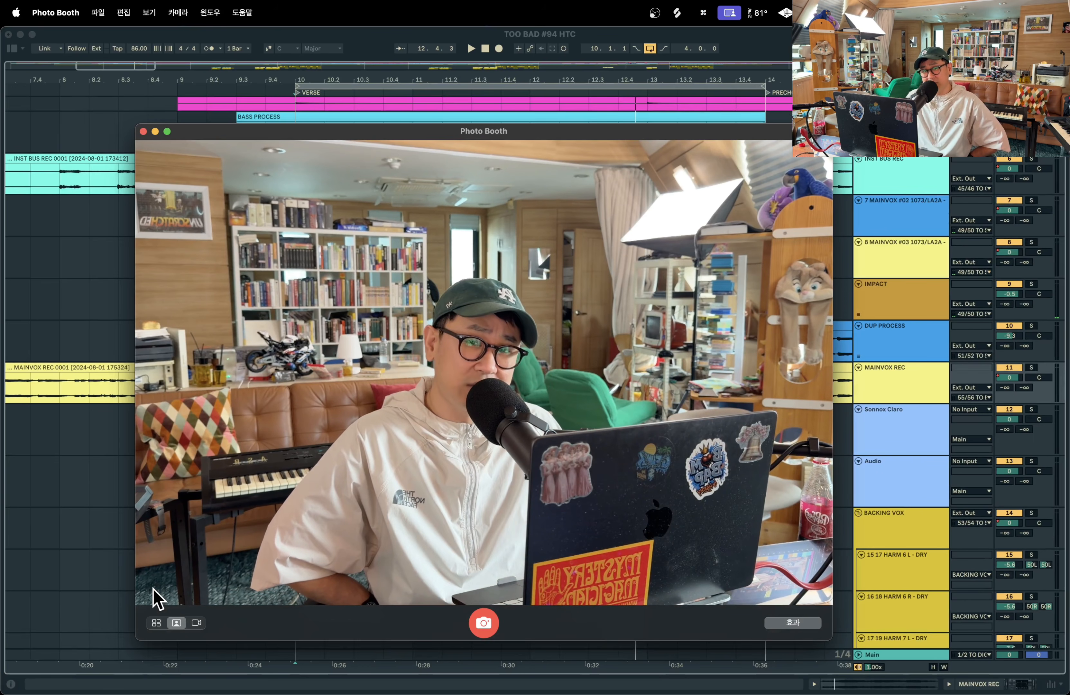
click(41, 578)
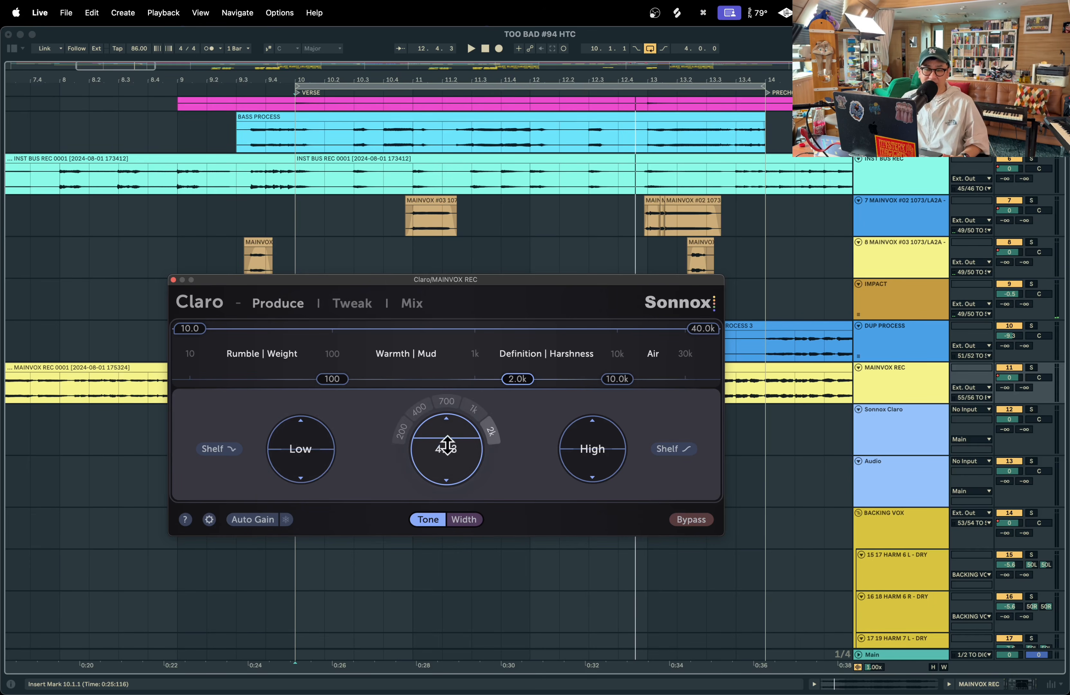
- Toggle Claro's Auto Gain on and off with the 2 kHz Mid boost at about 4.58
mouse_move(445, 445)
mouse_down()
mouse_move(445, 427)
mouse_move(445, 445)
mouse_up()
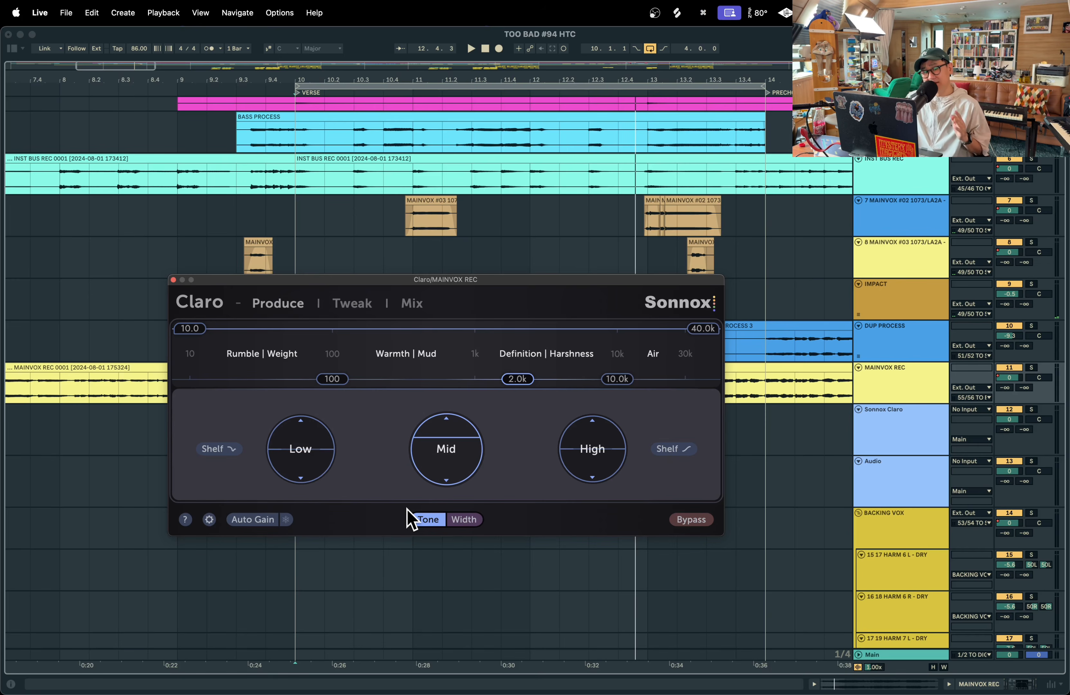
drag(472, 279, 504, 255)
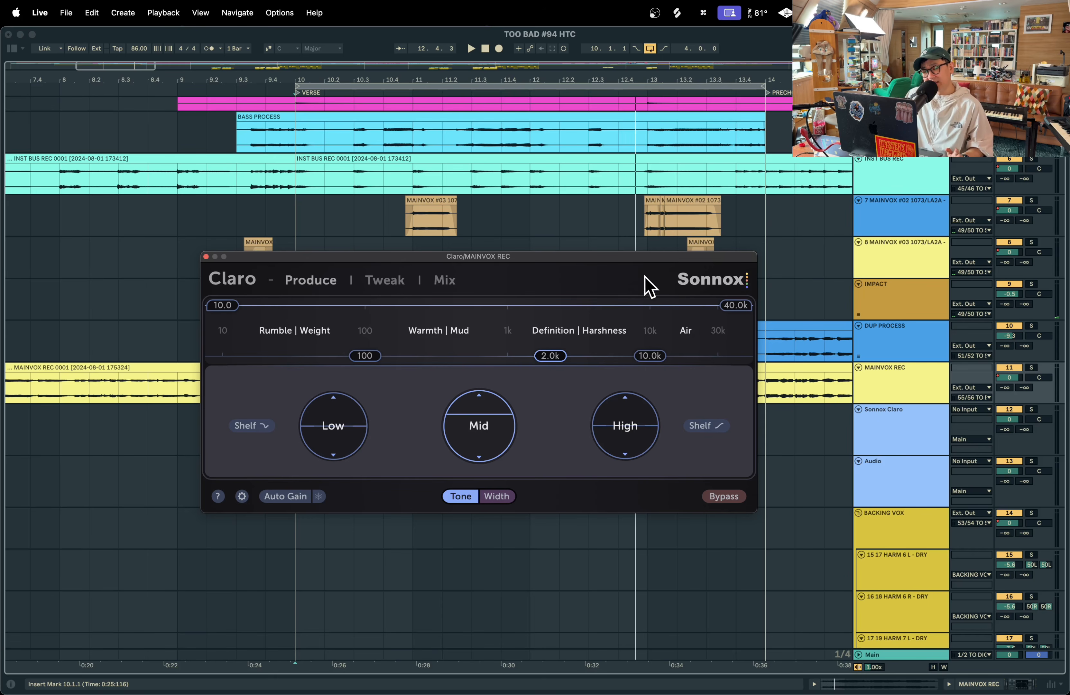
click(286, 496)
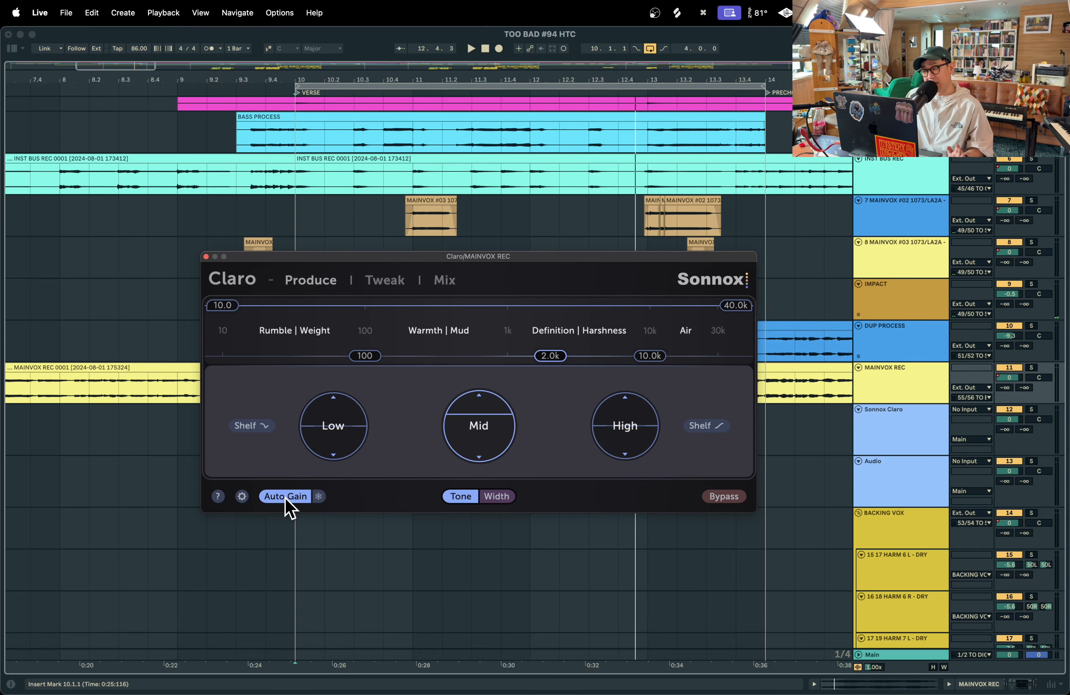
click(285, 496)
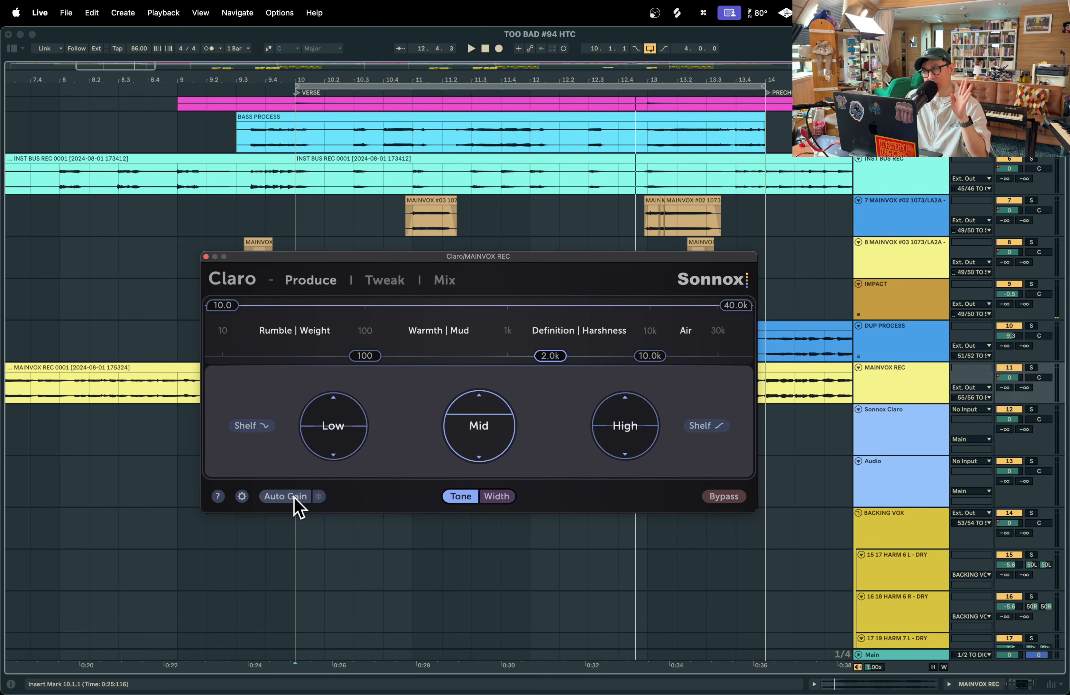
click(285, 496)
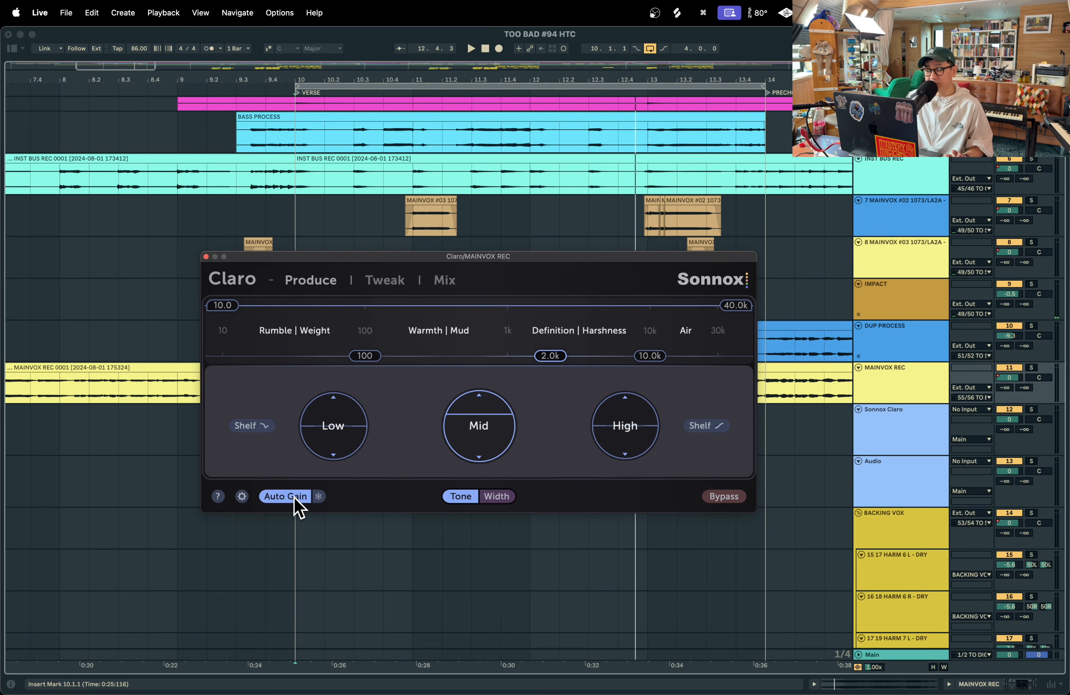
click(286, 497)
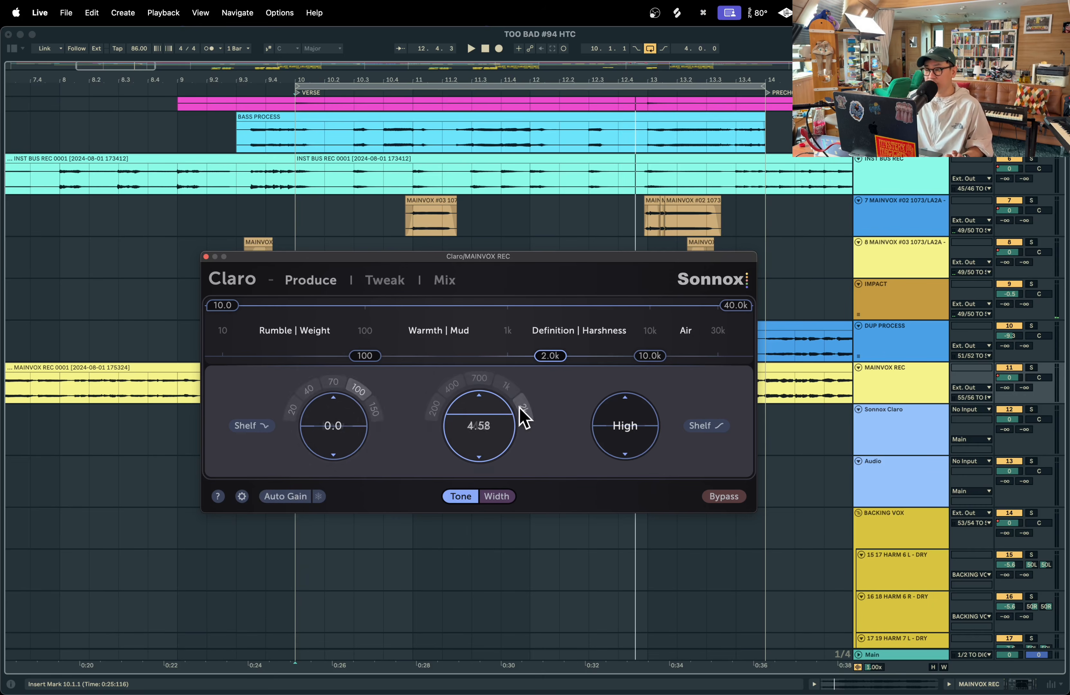
- Turn Claro's Auto Gain on and lower the Mid band to a slight cut of about -0.4
drag(474, 418, 479, 461)
click(295, 498)
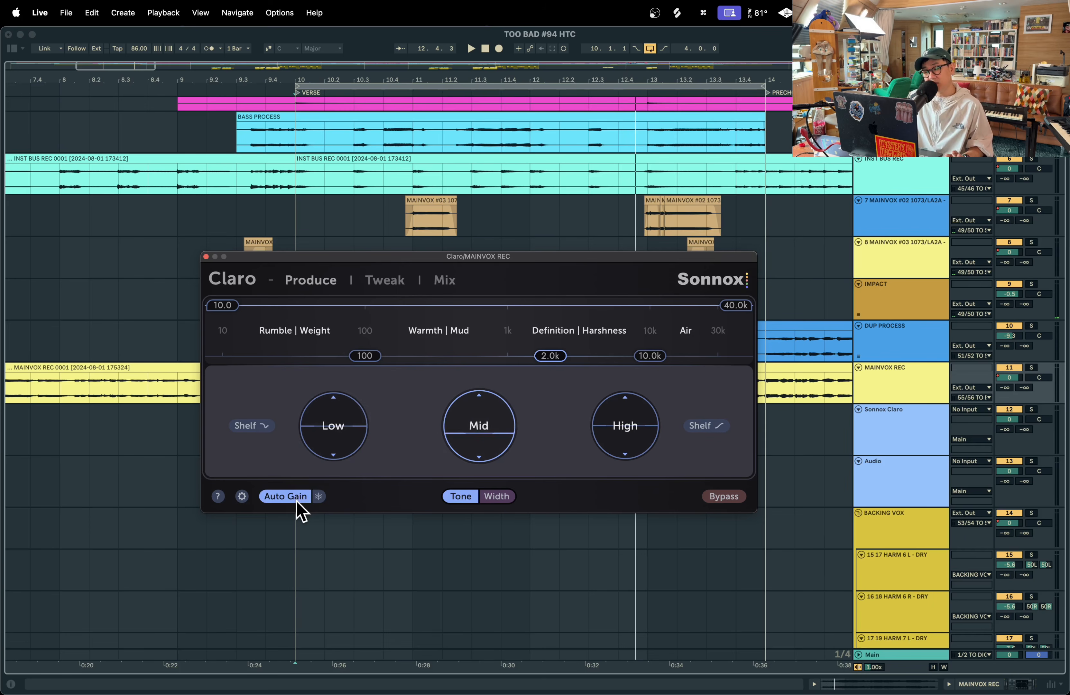
drag(479, 426, 479, 445)
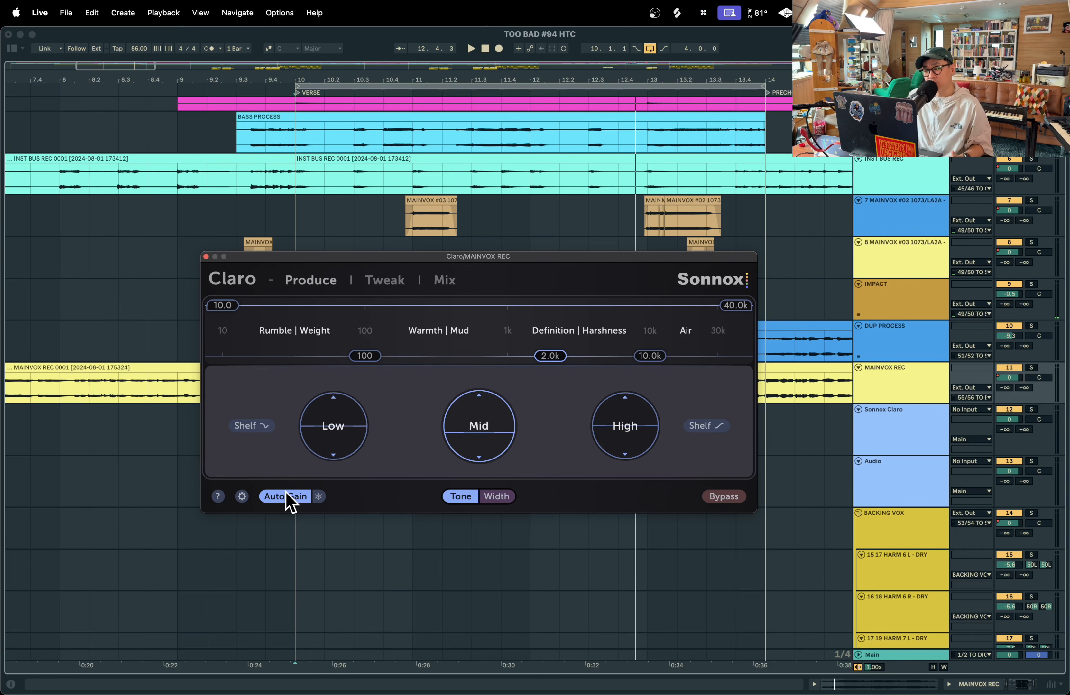
click(287, 497)
click(287, 497)
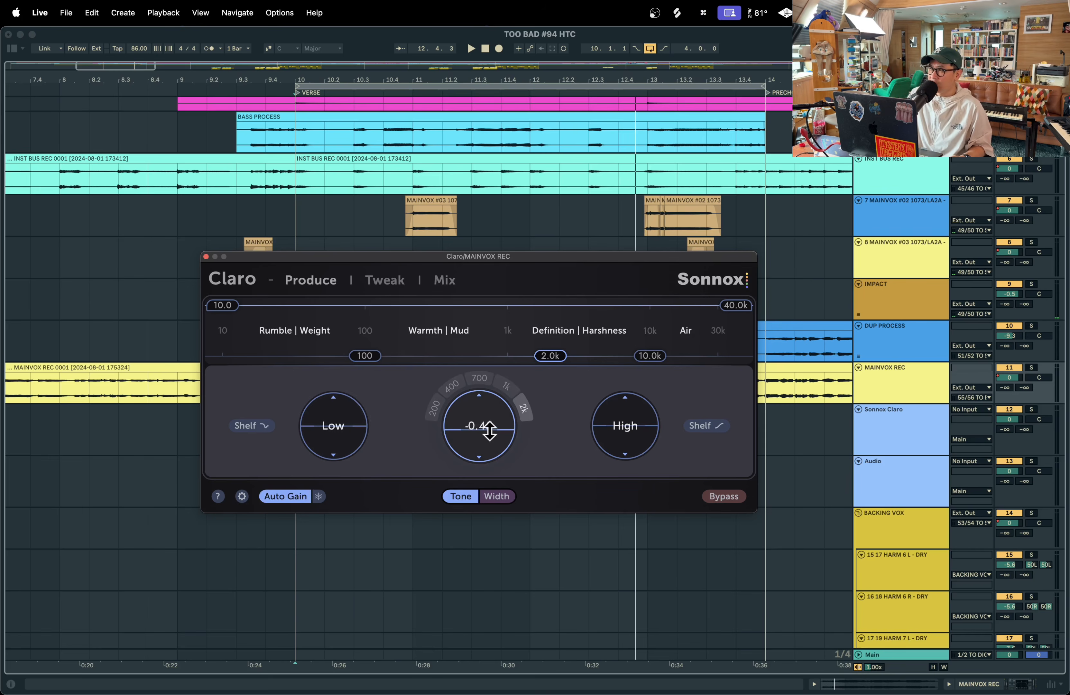
- Switch to the Photo Booth camera view, then go back to the vocal's Claro window in Live
key(ctrl+Up)
click(170, 566)
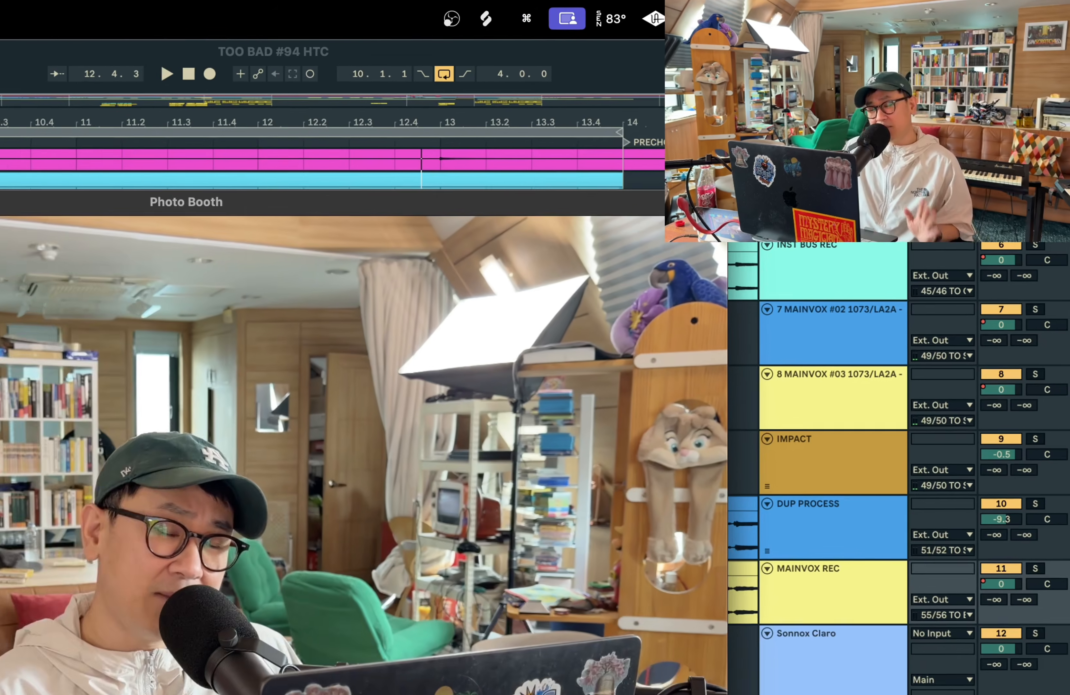
click(89, 495)
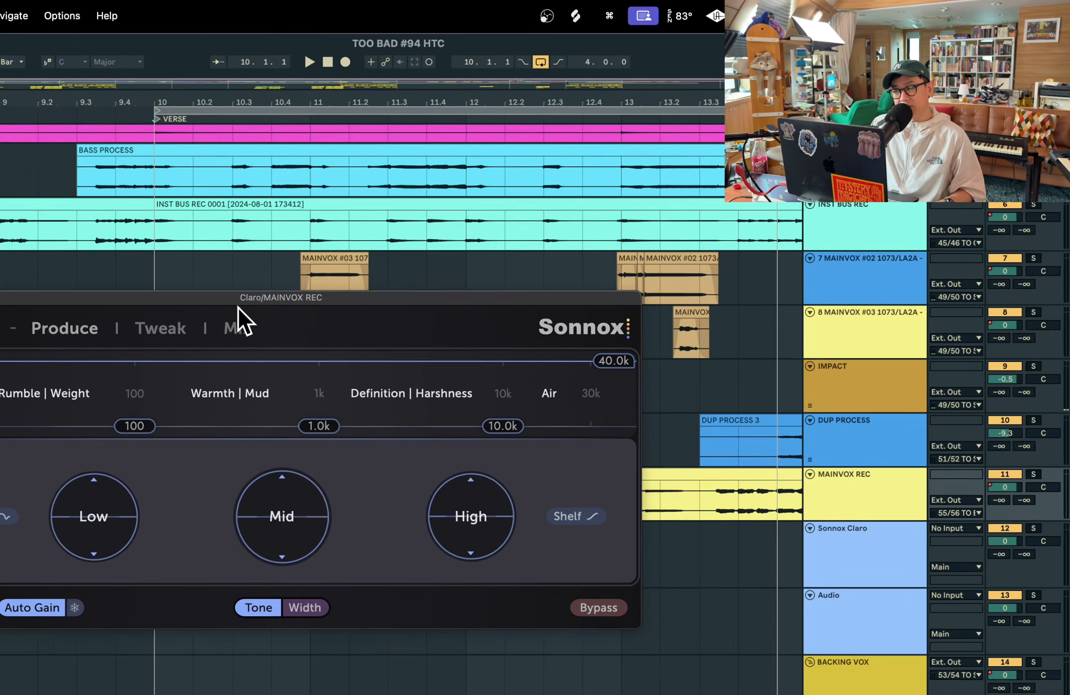
- Collapse the device area, solo the MAINVOX REC track, and turn off Auto Gain in its Claro
key(alt+super+l)
key(s)
click(32, 607)
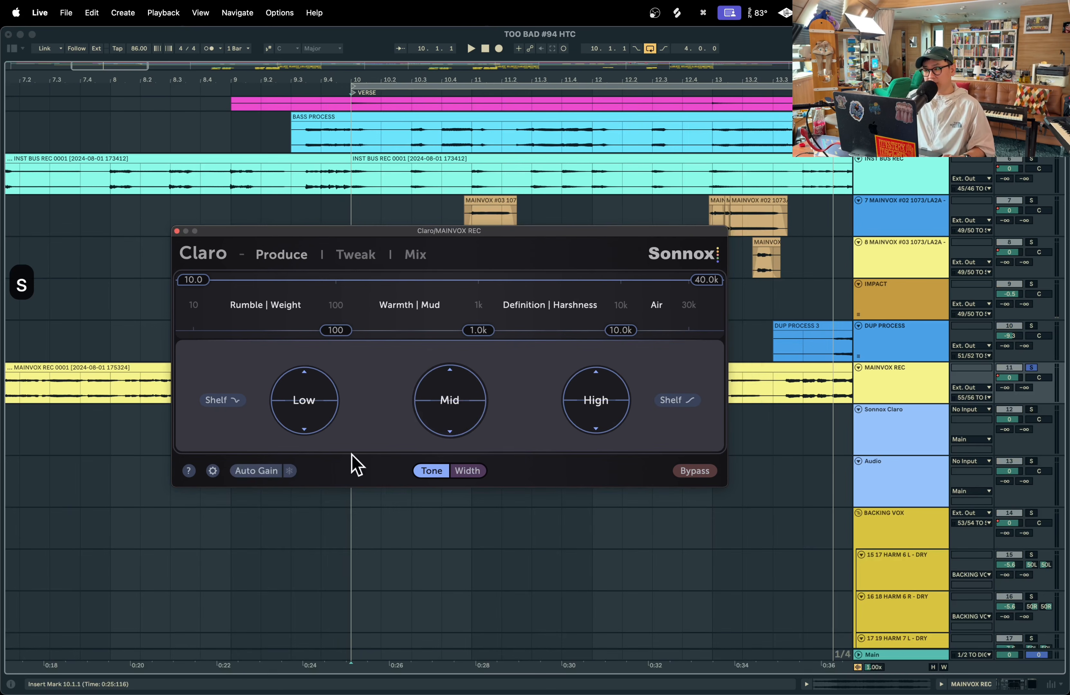
- Play the soloed vocal and set Claro's High band to 3.5 kHz with a boost of about 2.54
key(space)
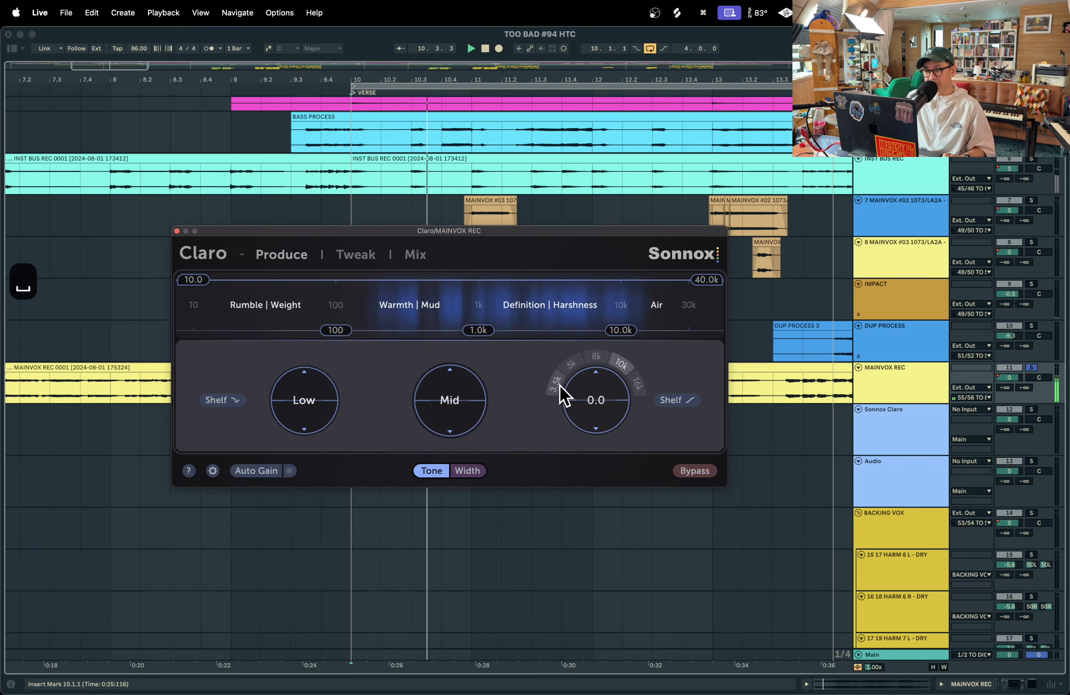
click(558, 386)
drag(582, 388, 609, 384)
key(space)
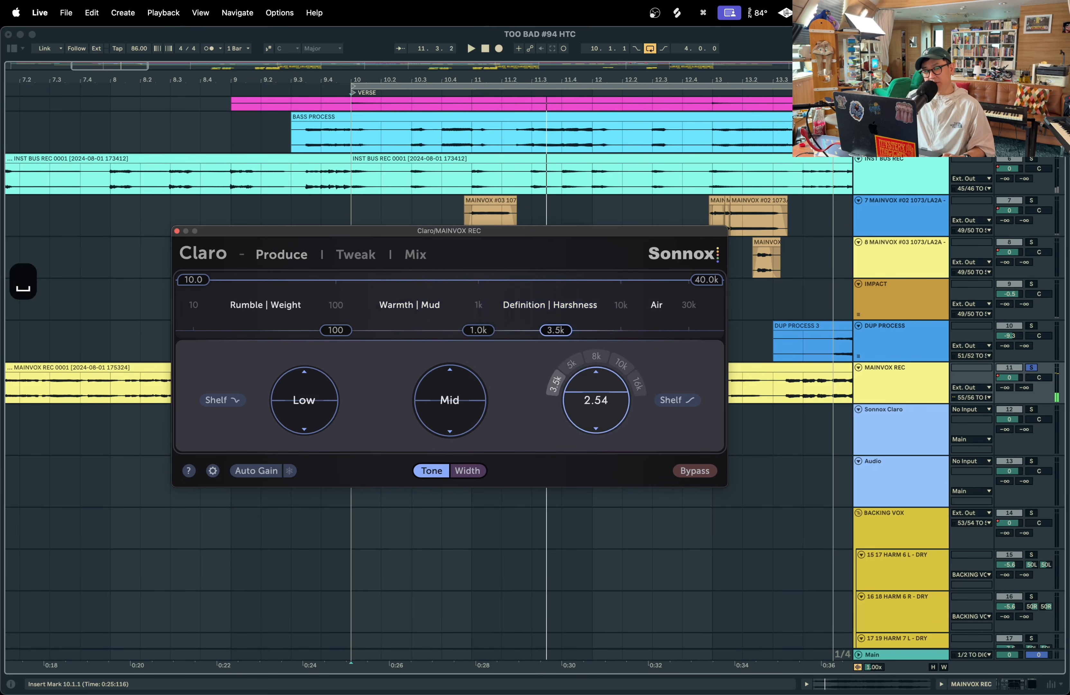
- Raise the 3.5 kHz High boost to about 3.07 while comparing the vocal soloed and in the full mix
key(space)
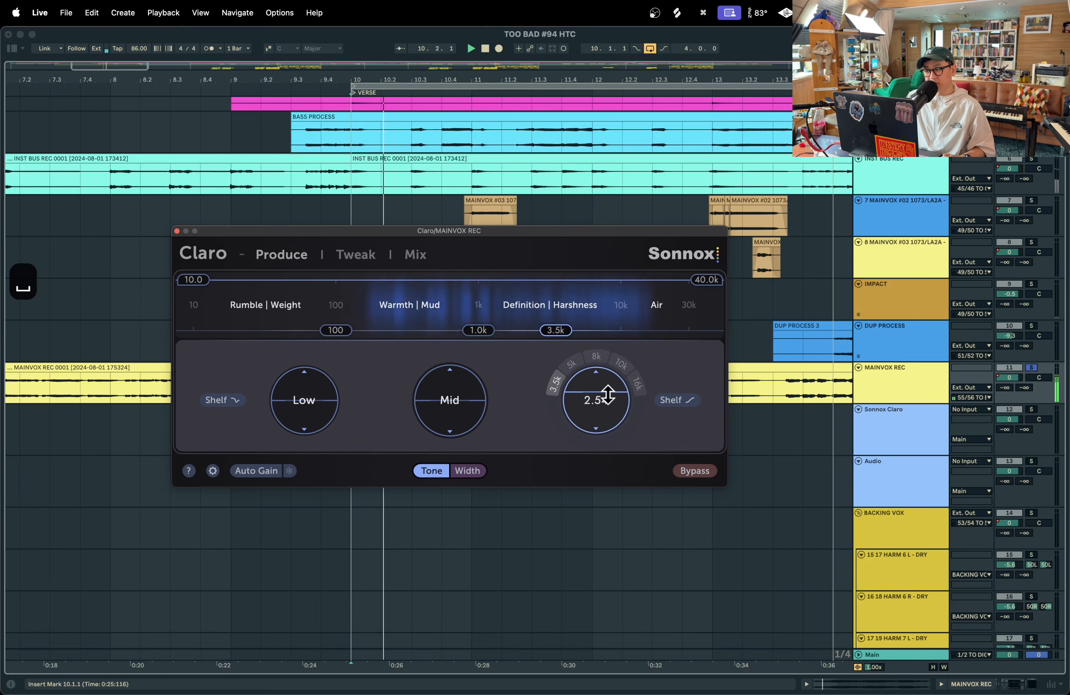
key(s)
drag(609, 393, 608, 389)
key(s)
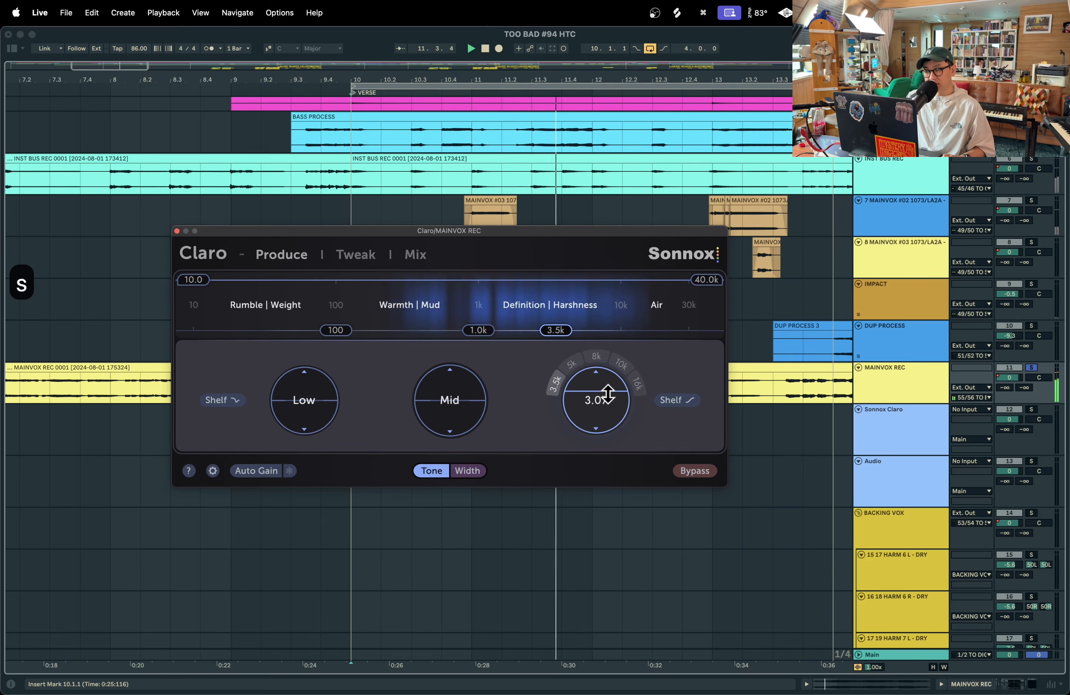
key(s)
key(space)
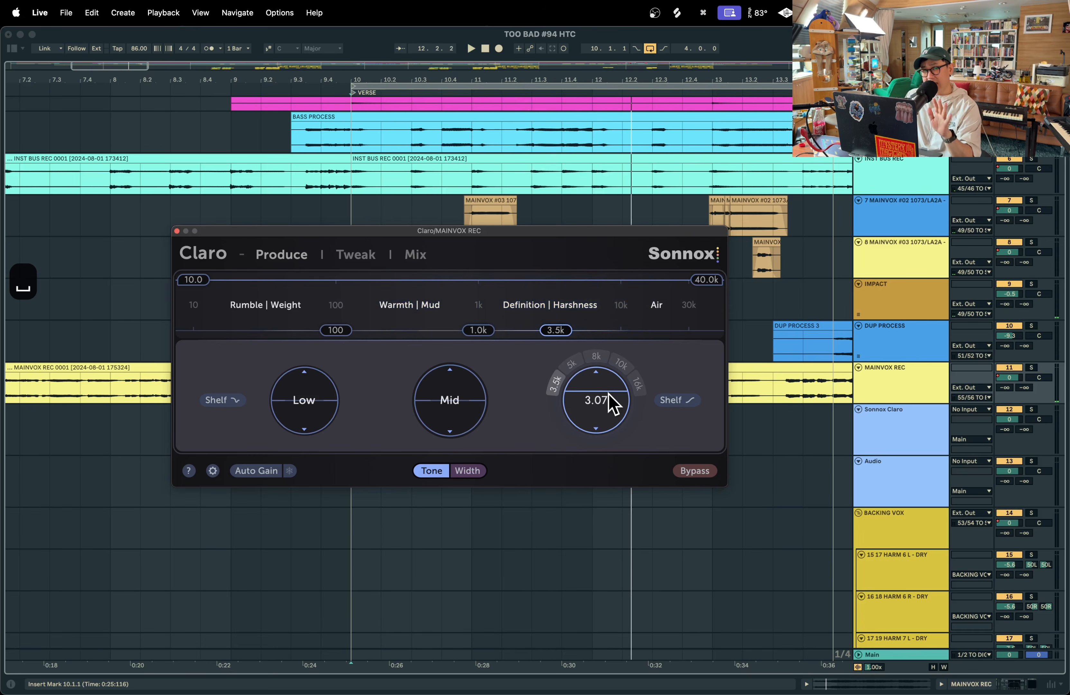
key(space)
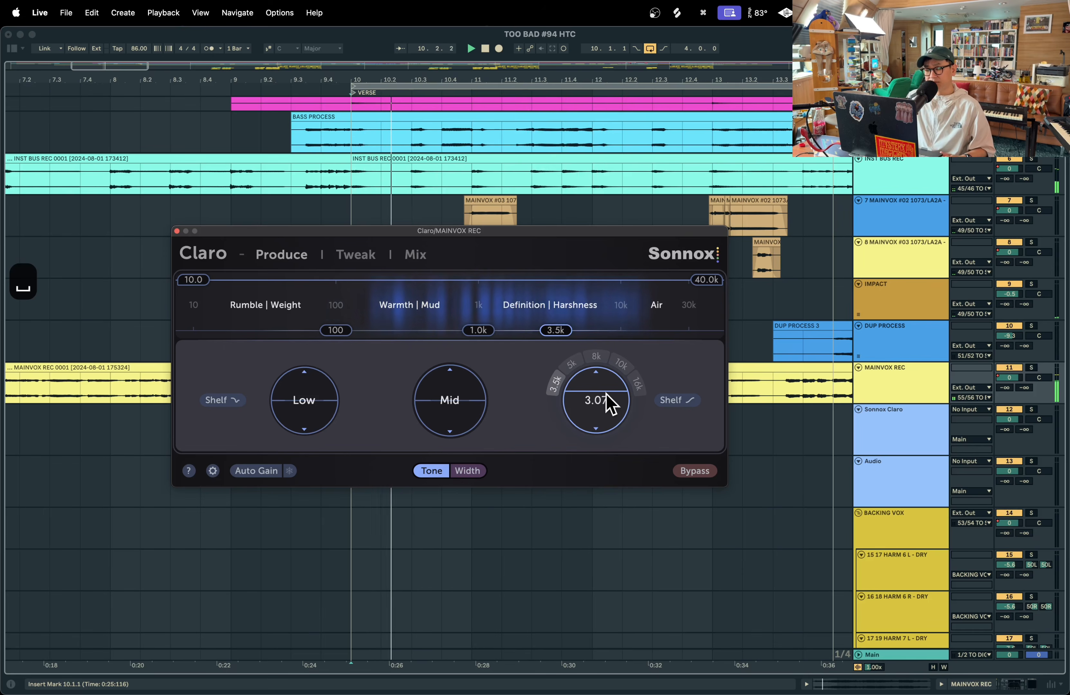
key(space)
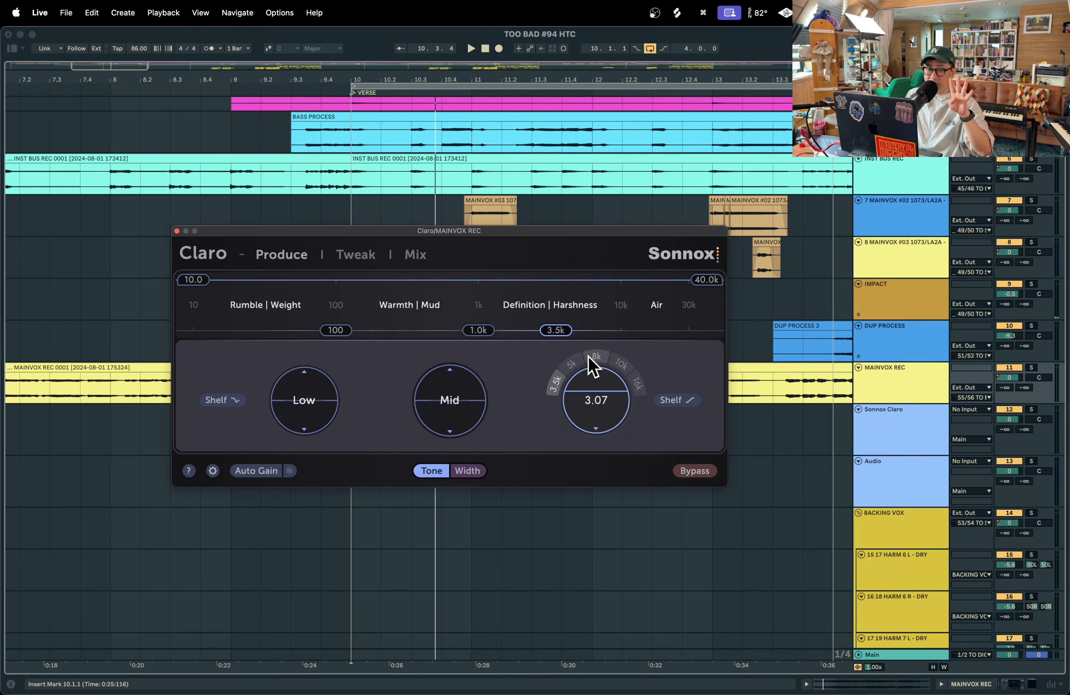
- Raise the vocal's 3.5 kHz High boost to about 3.97 and solo the MAINVOX REC track
drag(595, 399, 596, 393)
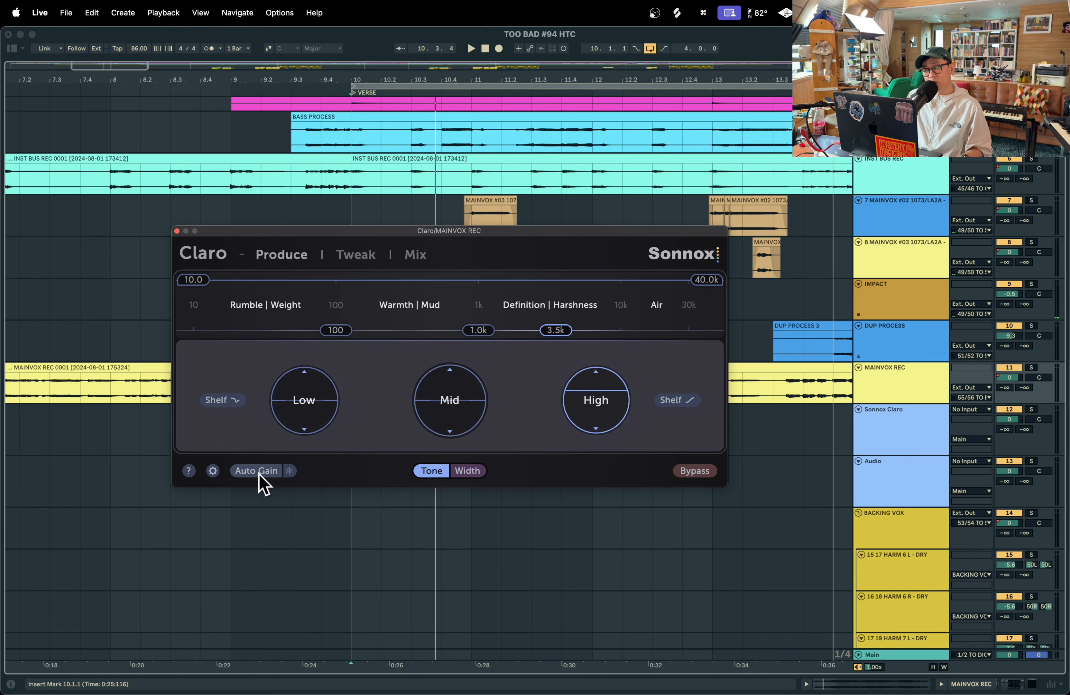
click(812, 398)
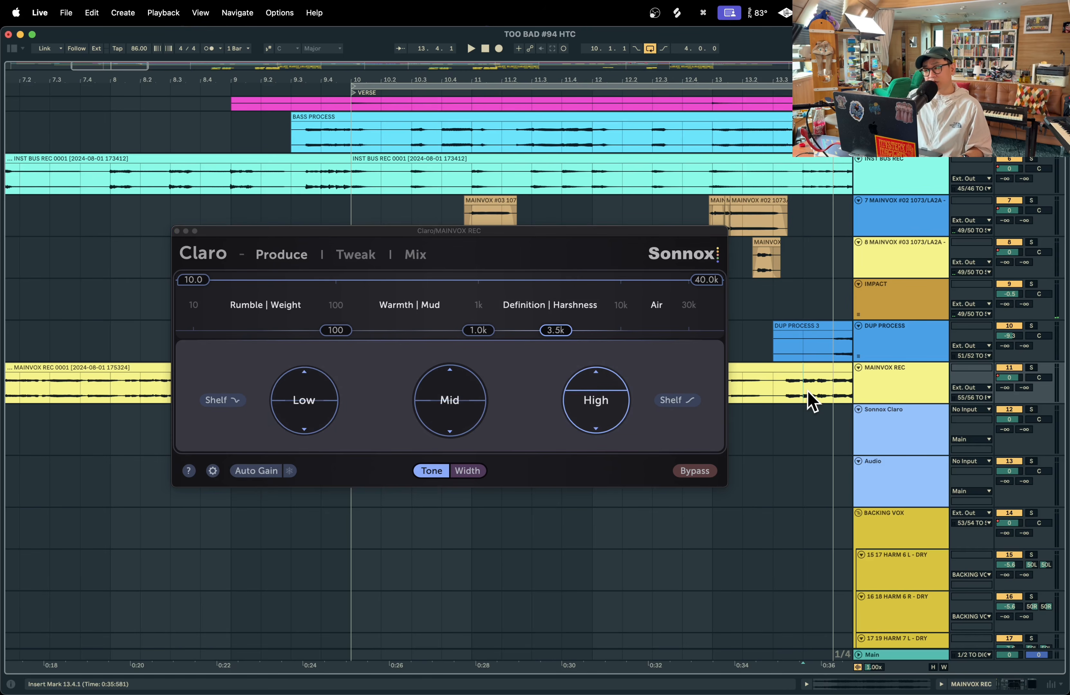
key(s)
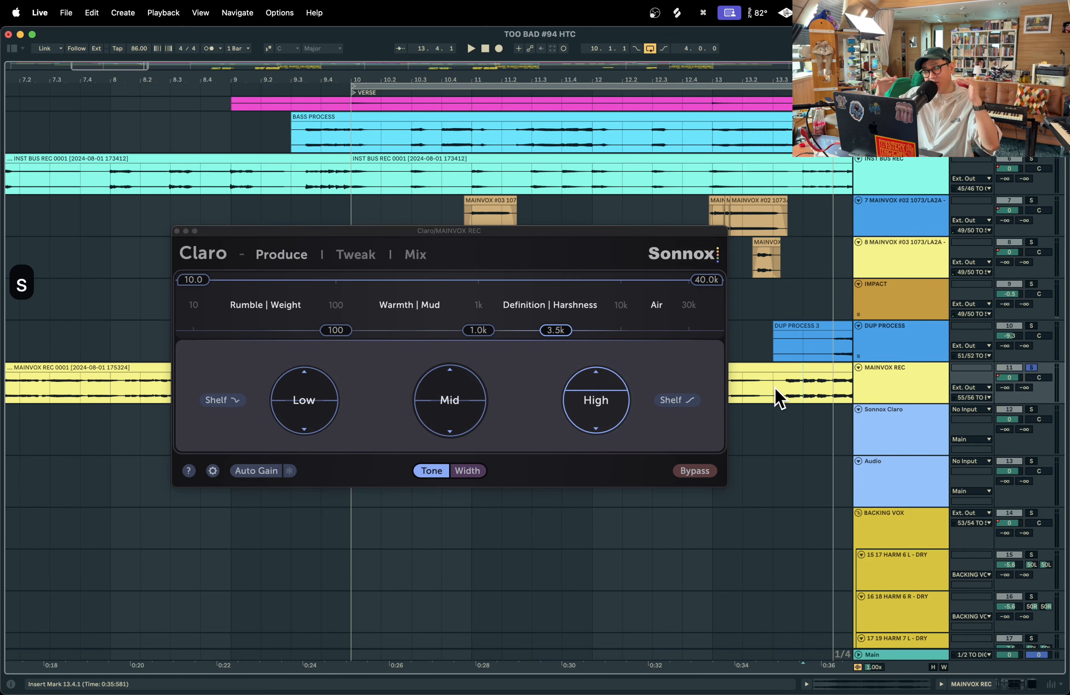
- Switch Auto Gain on and off twice in the vocal's Claro with playback stopped
click(239, 471)
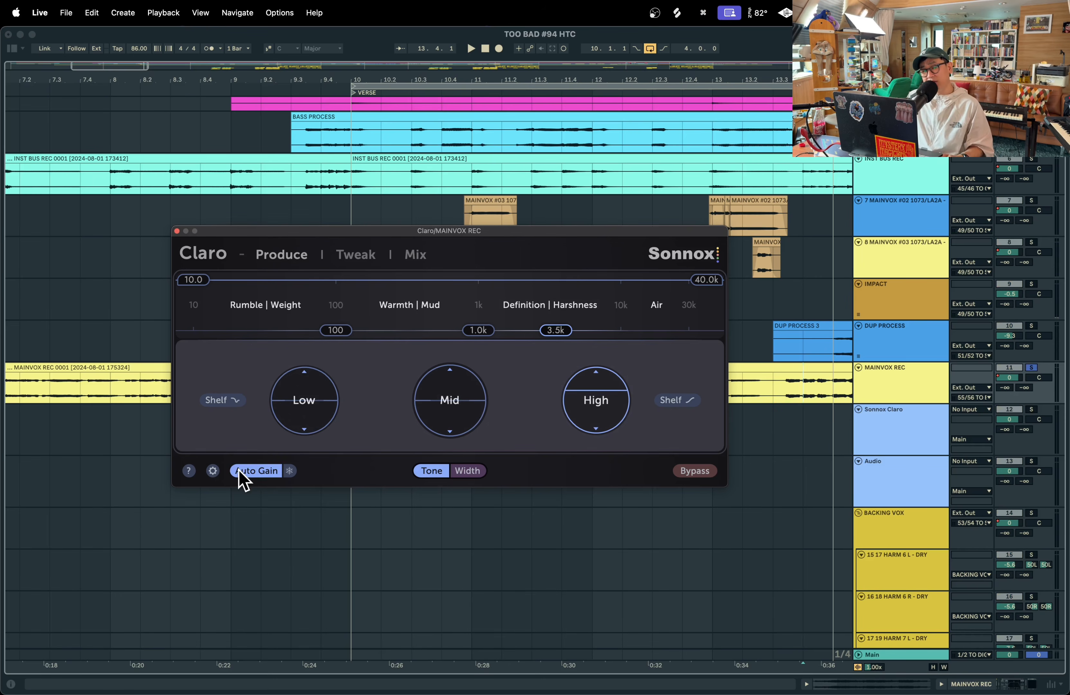
click(239, 471)
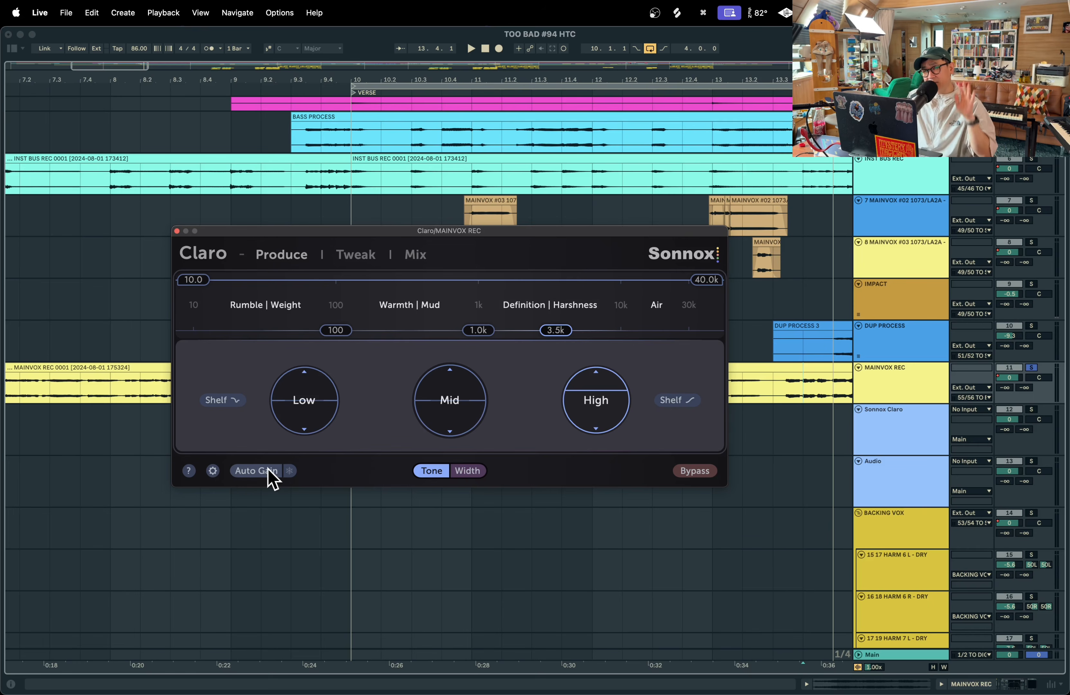
click(247, 470)
click(248, 470)
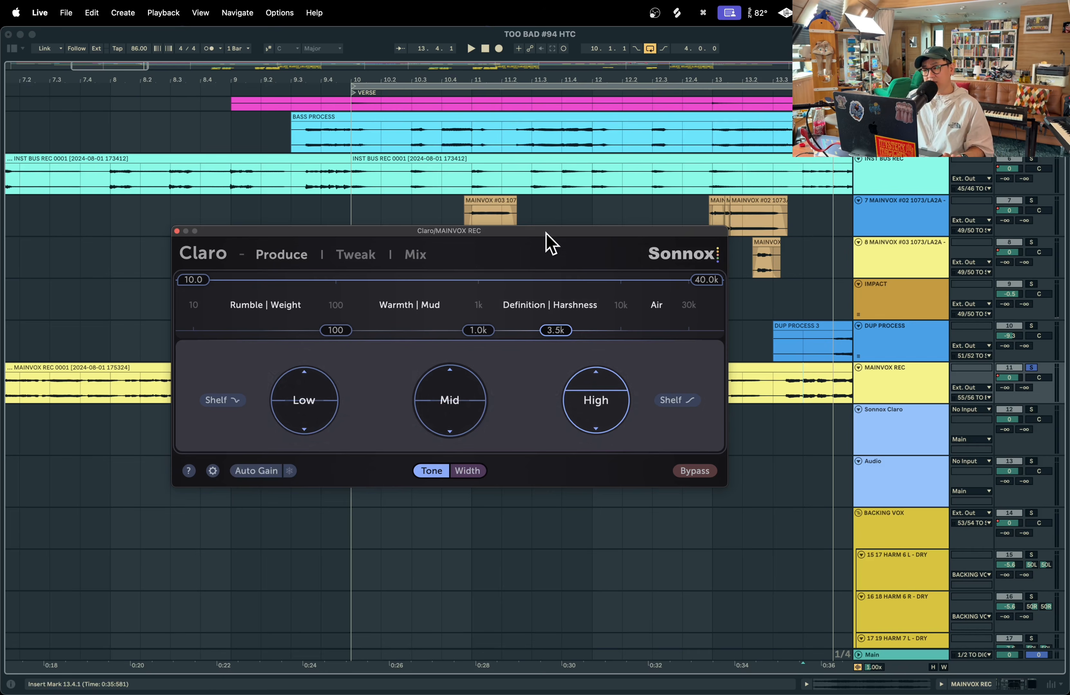
- Reposition the Claro window just below the MAINVOX #03 clips, toggling Auto Gain repeatedly and leaving it off
drag(546, 241, 591, 442)
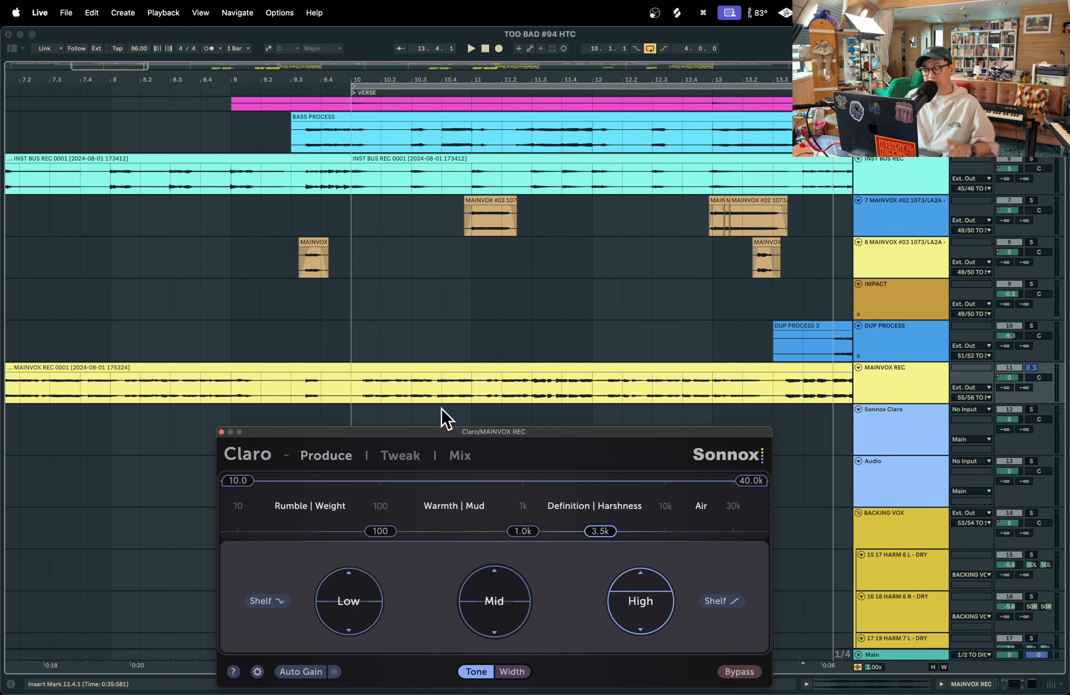
click(303, 674)
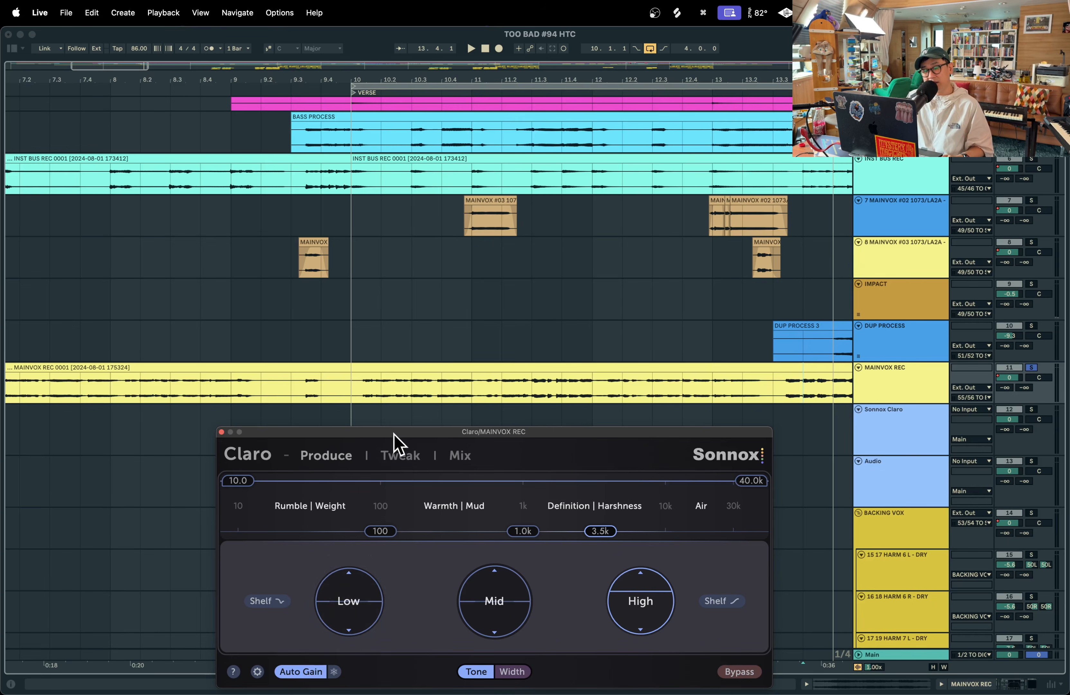
drag(393, 434, 361, 287)
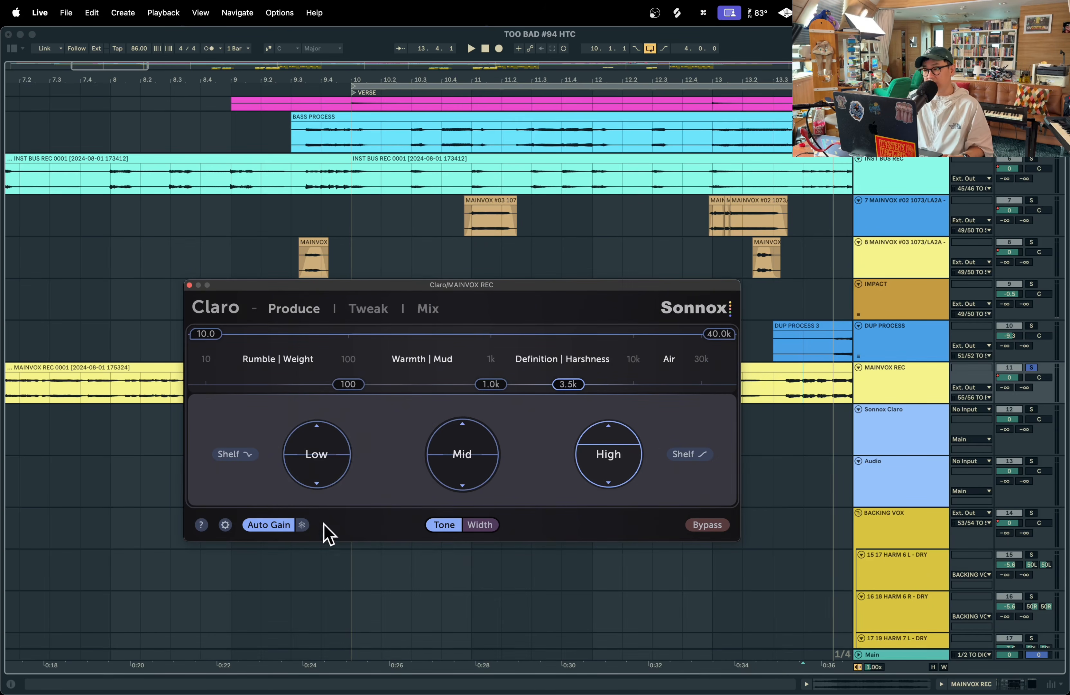
click(267, 526)
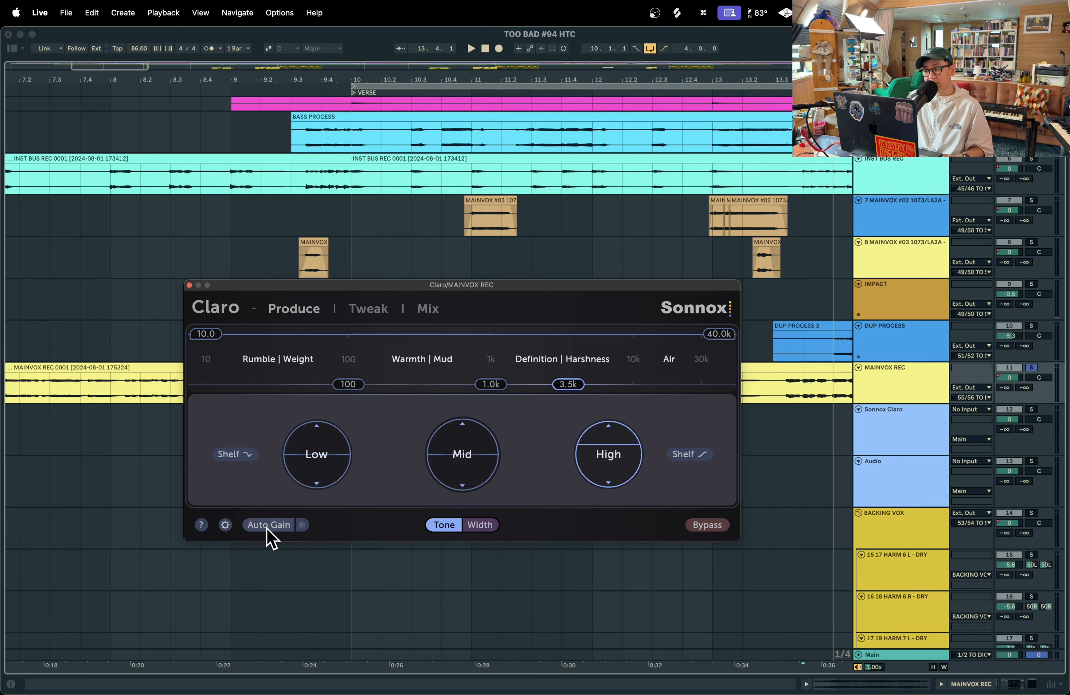
click(267, 526)
click(267, 526)
click(267, 526)
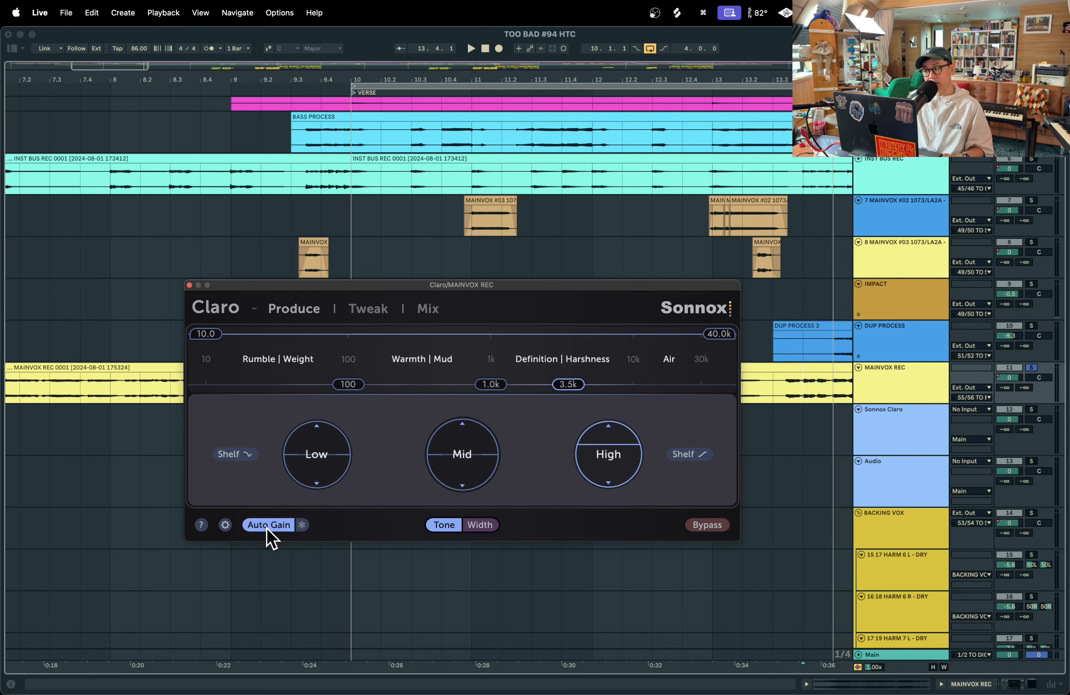
click(267, 526)
- Play the verse, unsolo the vocal, and compare Auto Gain on and off in the full mix, leaving it off
key(space)
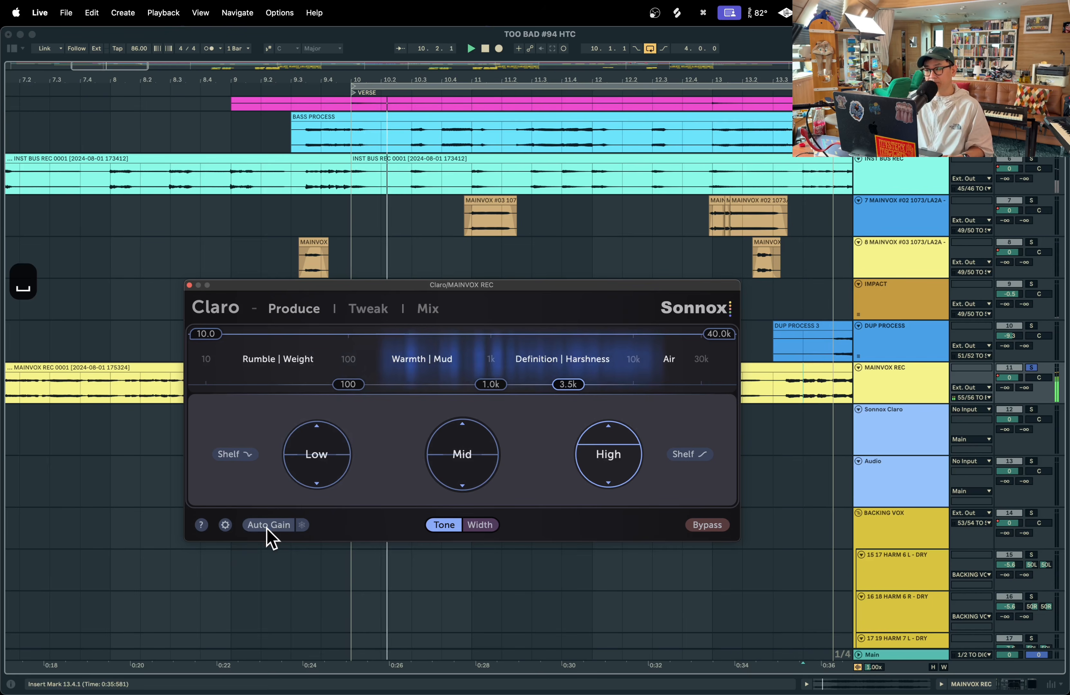
key(s)
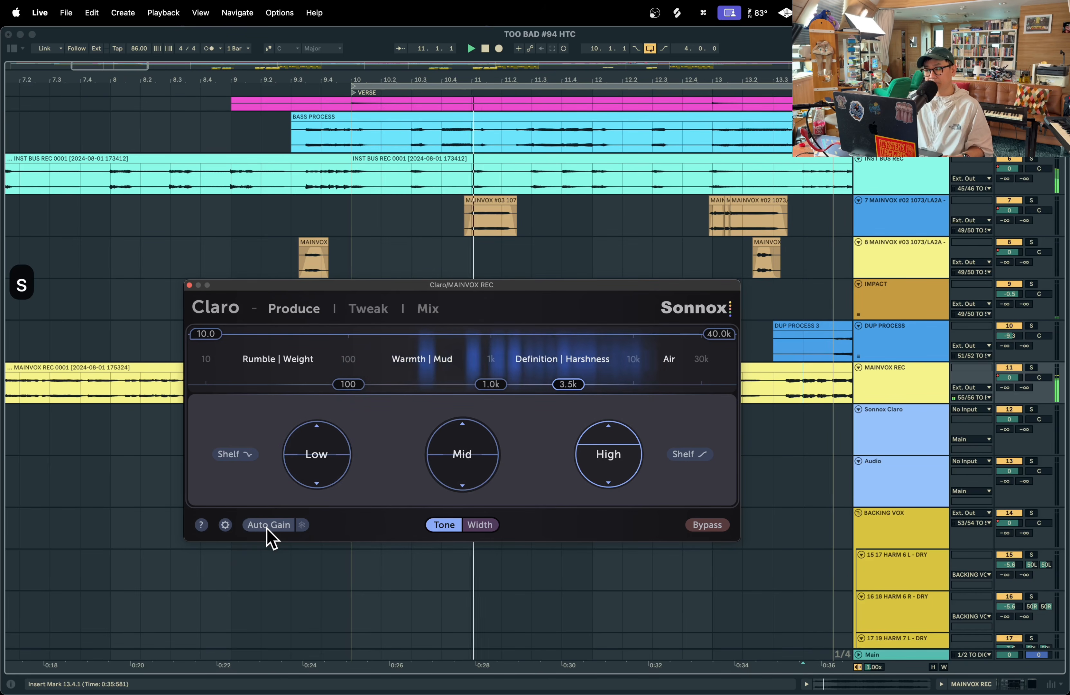
mouse_move(600, 465)
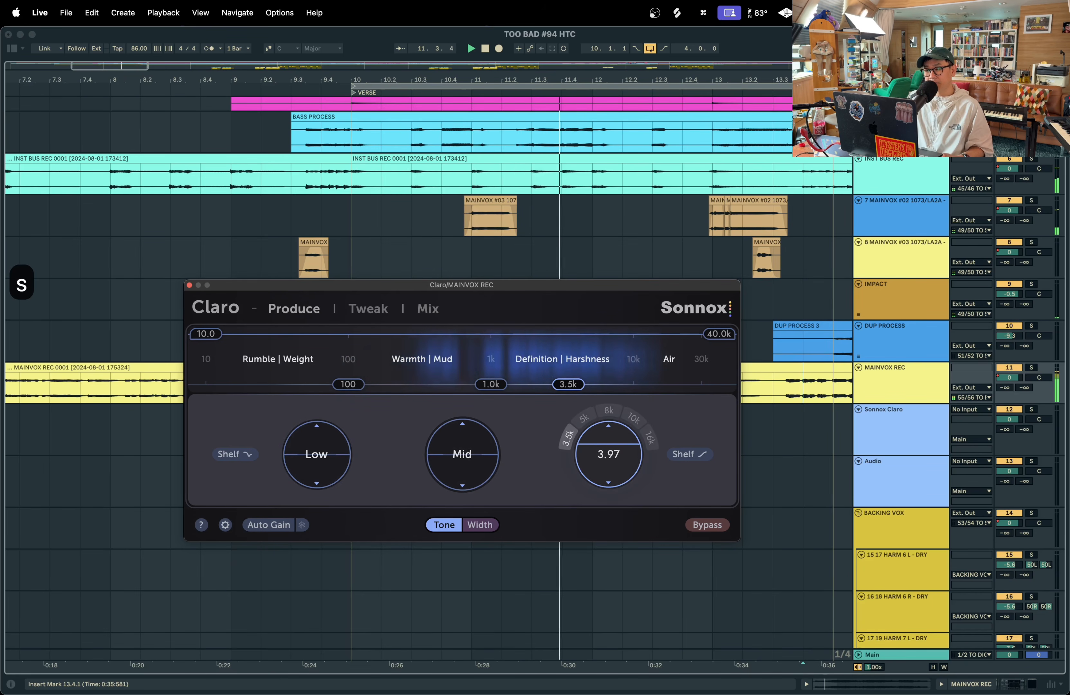
click(281, 526)
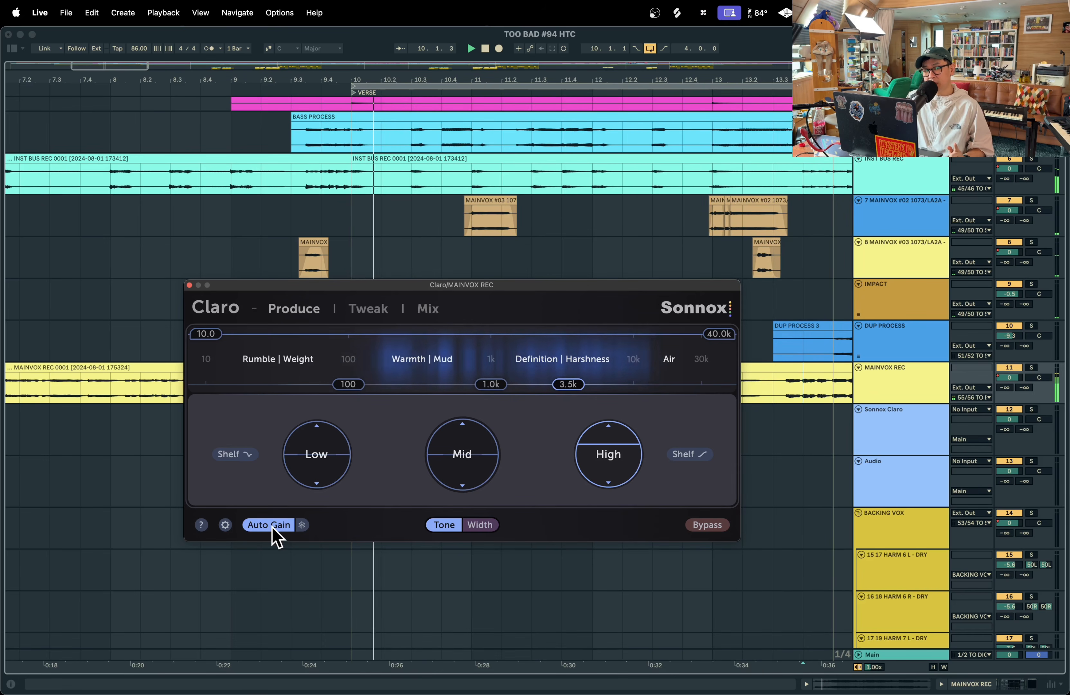
click(273, 527)
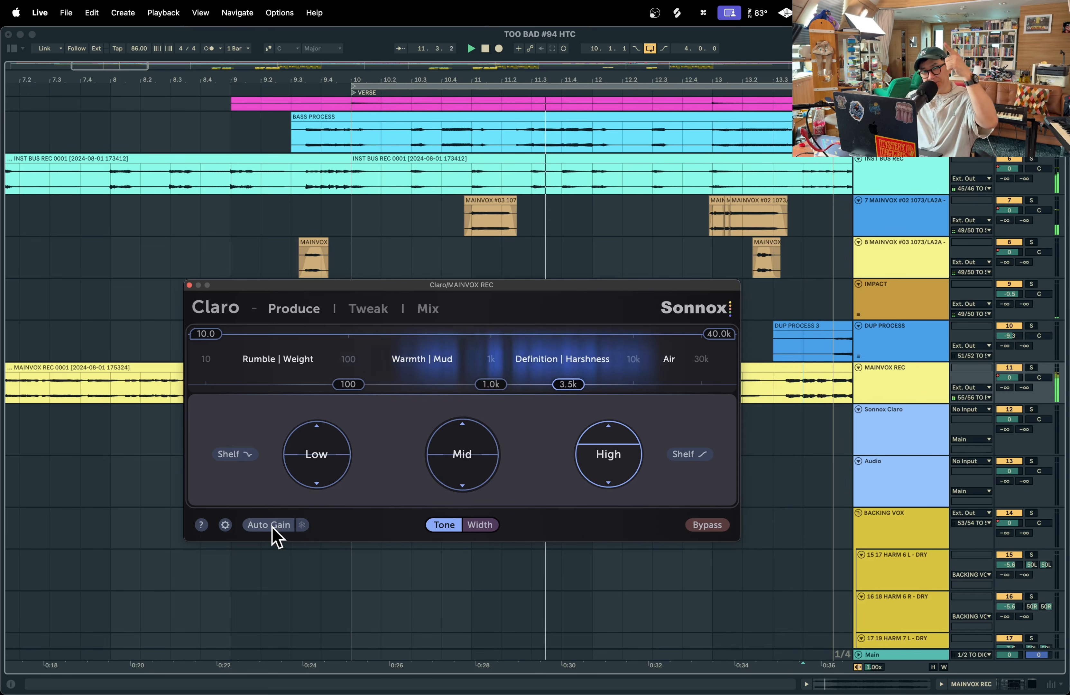
- Enable Claro's Auto Gain for the main vocal during playback of the verse loop
key(space)
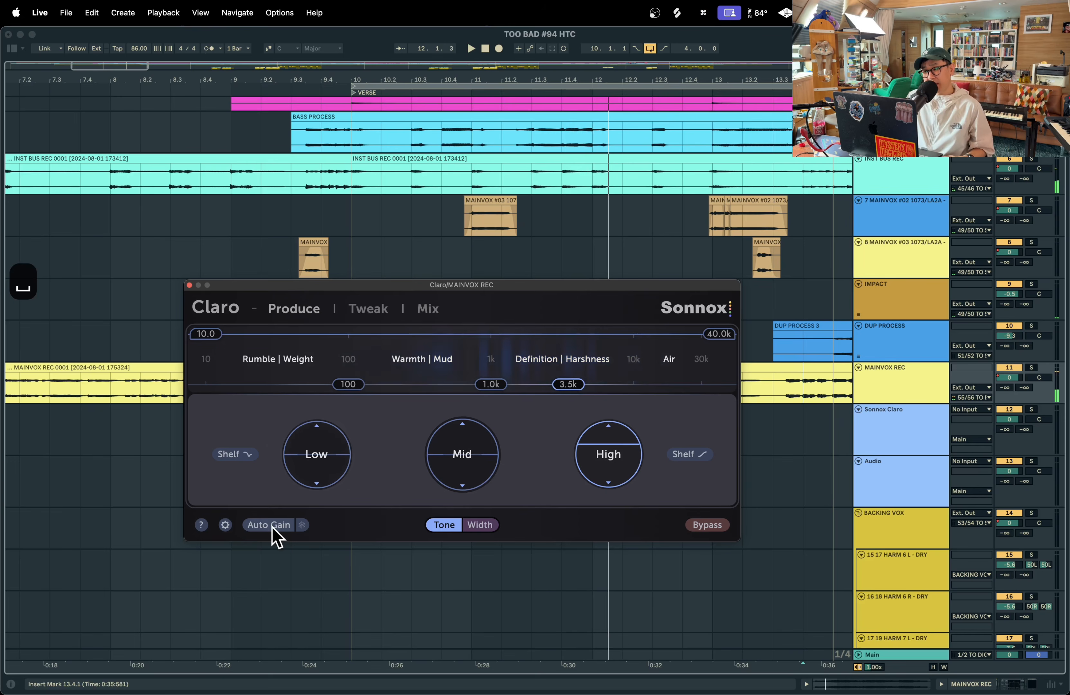
drag(605, 434, 609, 453)
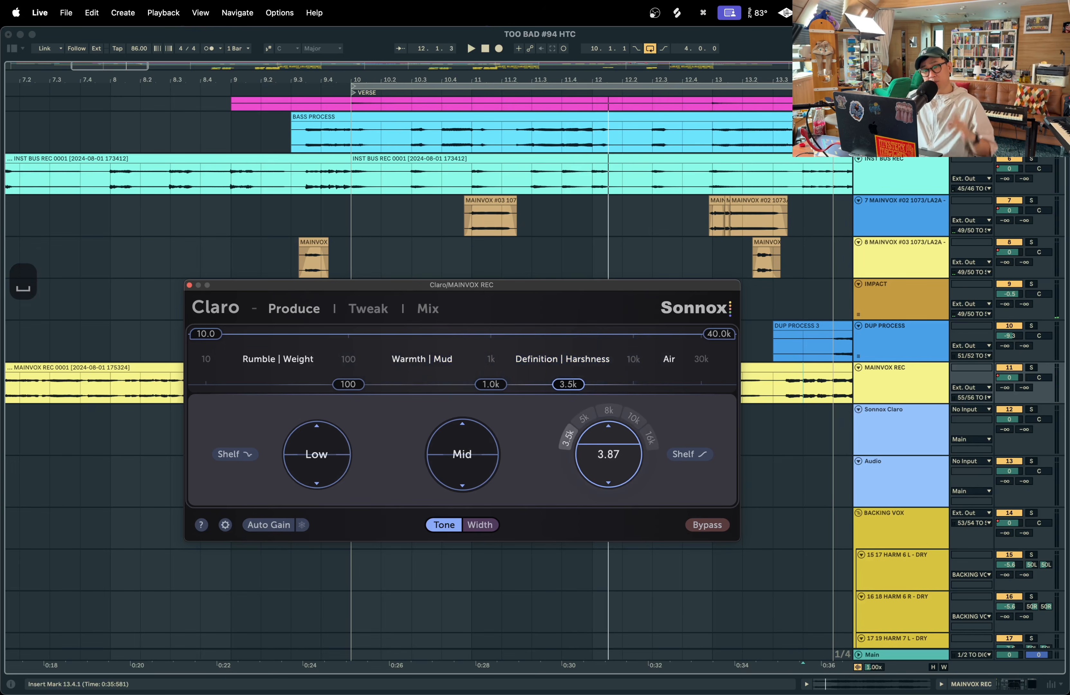
key(space)
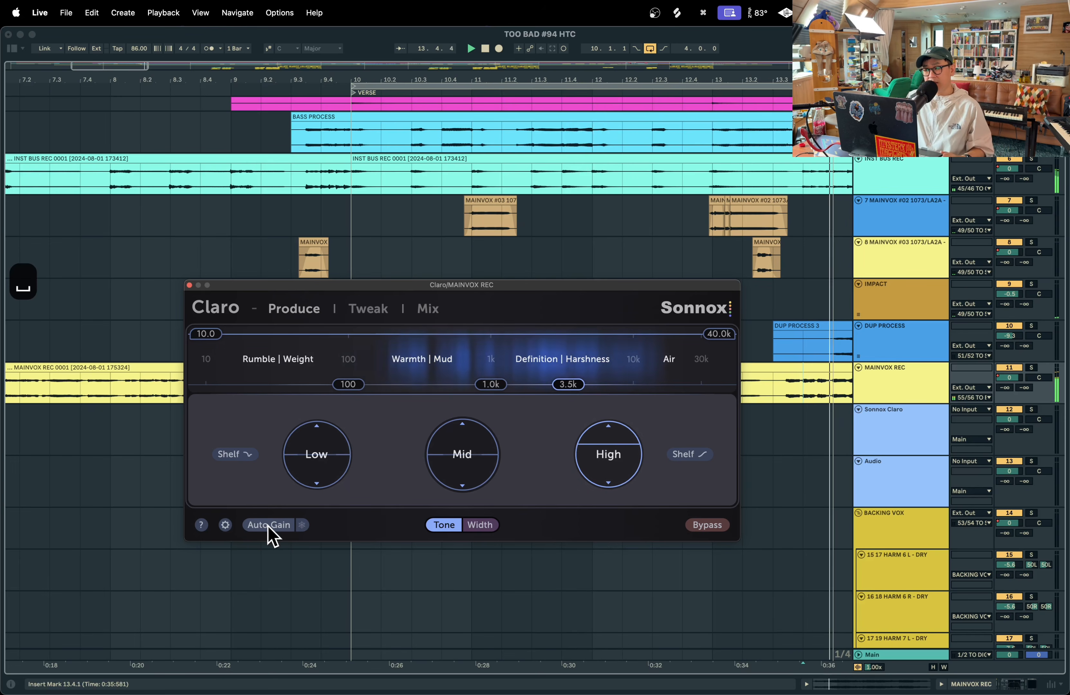
click(268, 525)
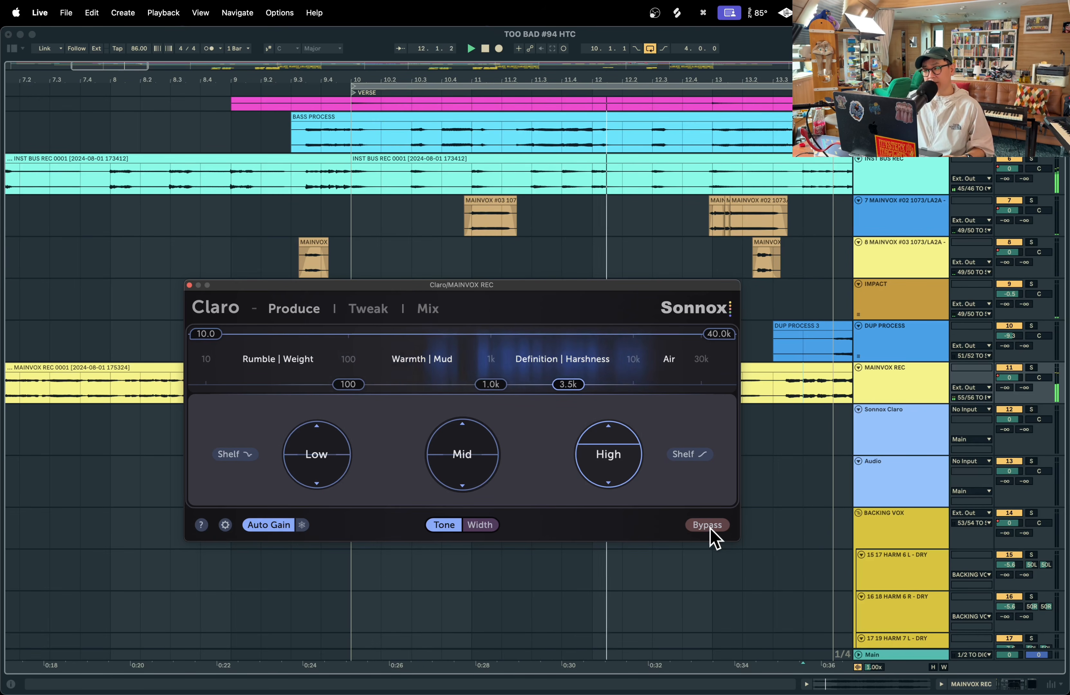
- Move the Claro window clear of the main vocal clip and play the vocal from the start of the verse
key(space)
key(space)
key(space)
drag(415, 286, 381, 376)
click(351, 391)
key(space)
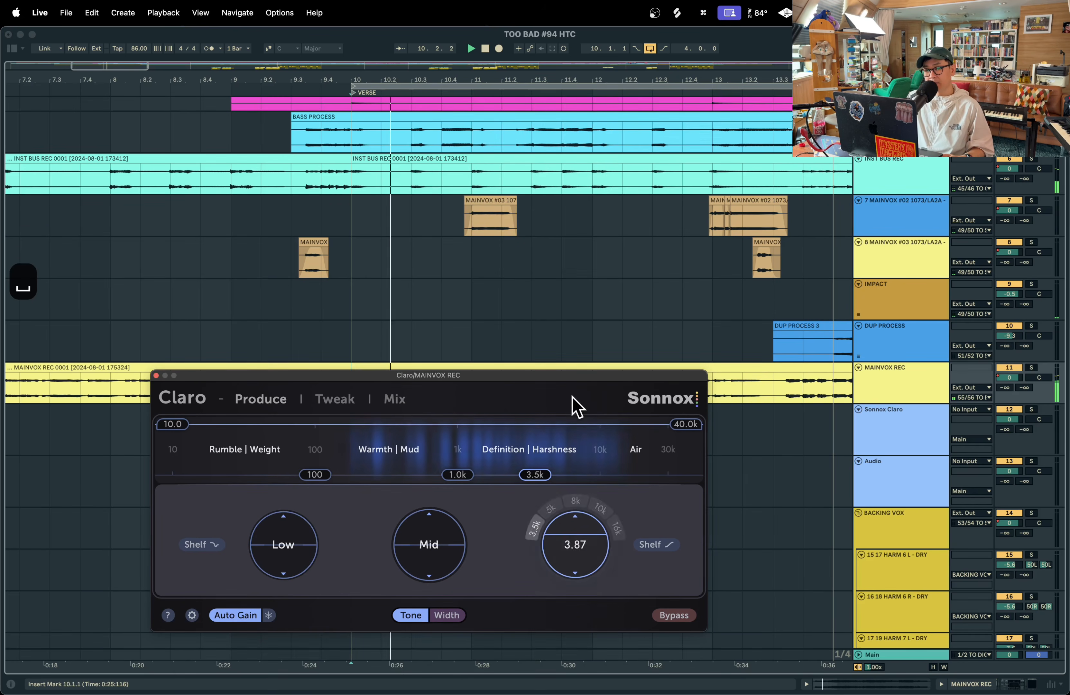
scroll(521, 225, down, 5)
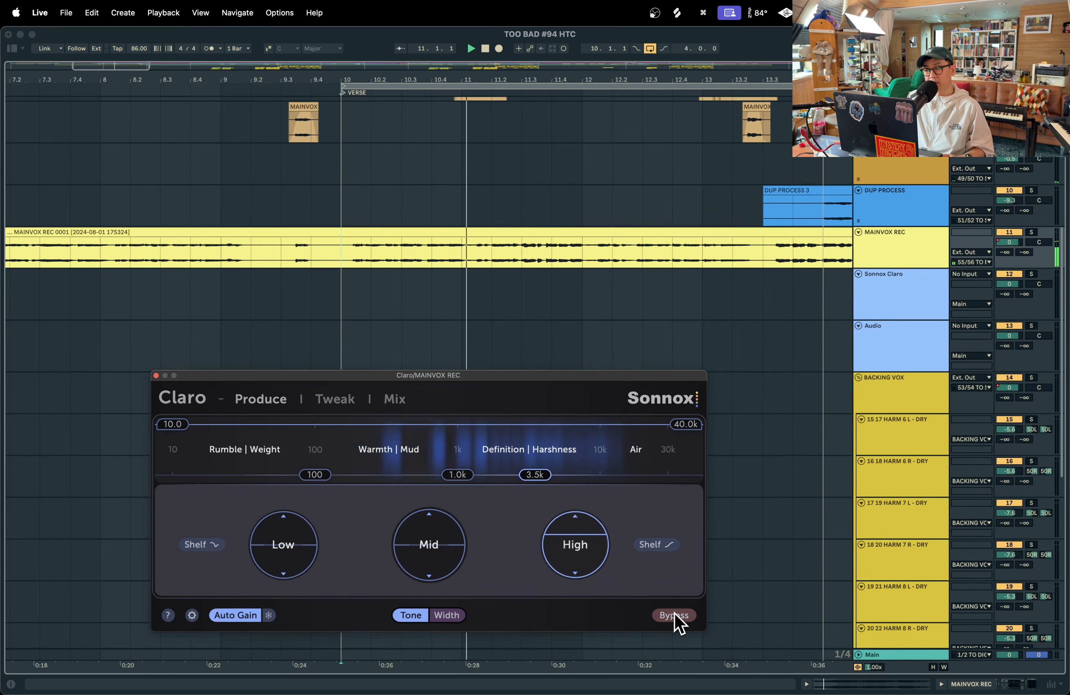
- Compare the vocal with Claro bypassed and active, and turn Auto Gain off
click(676, 616)
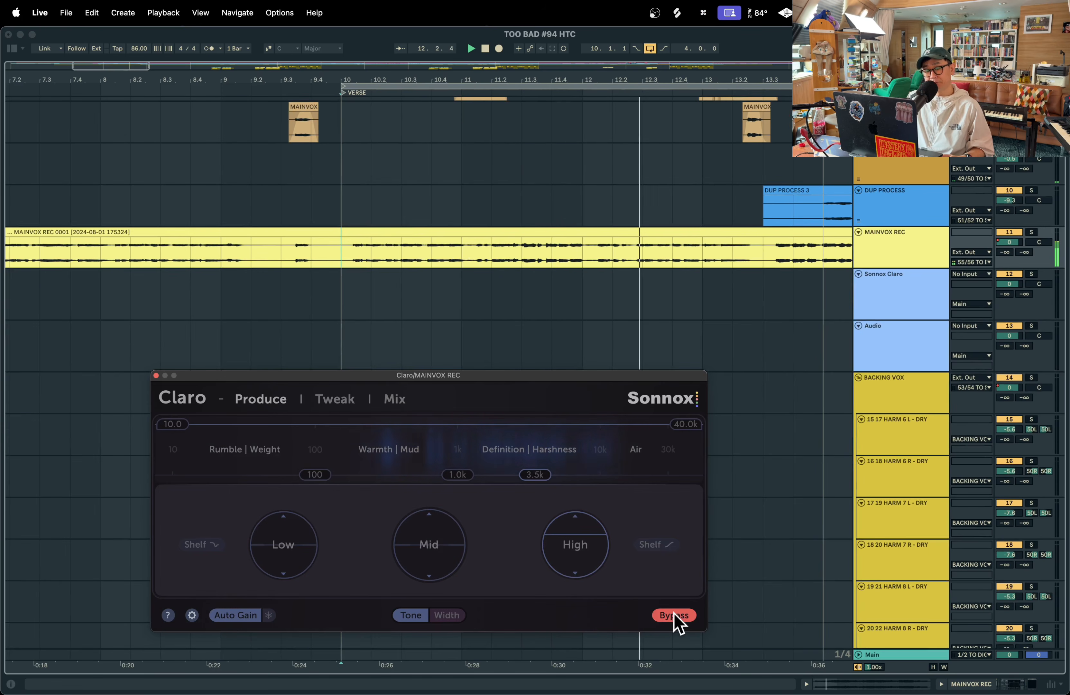
key(space)
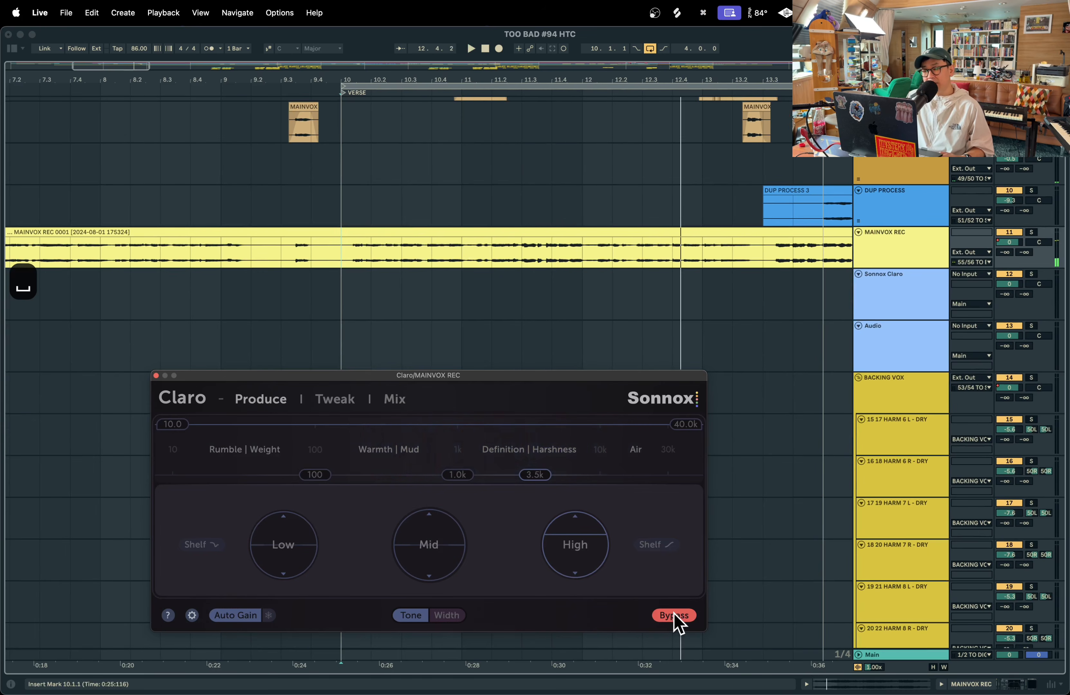
click(674, 616)
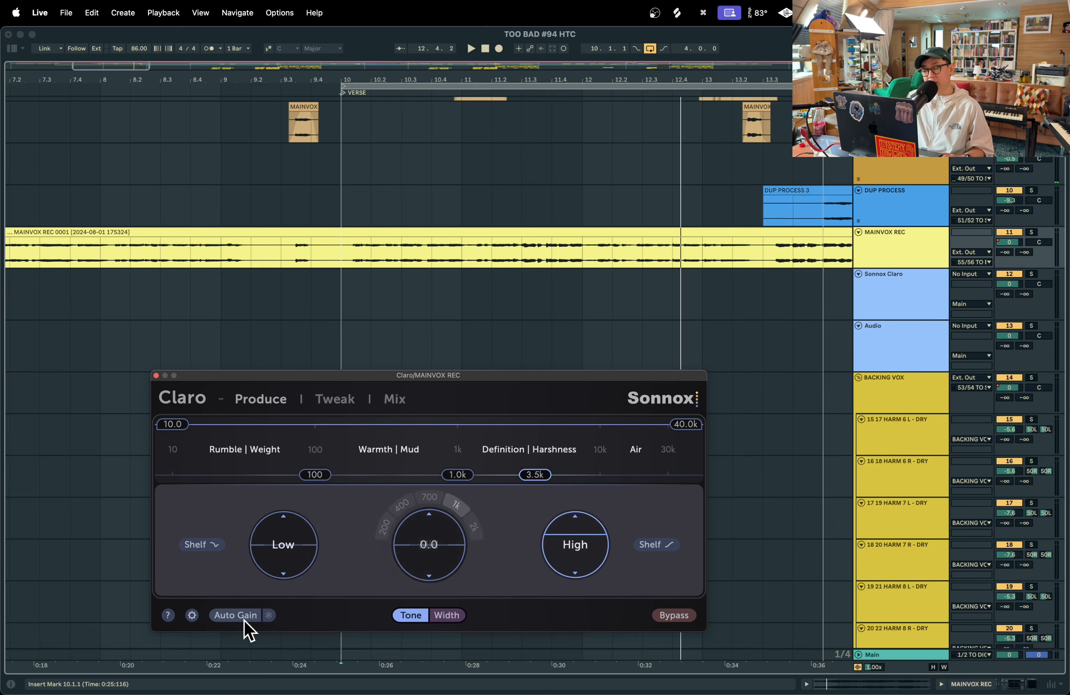
click(671, 618)
click(668, 618)
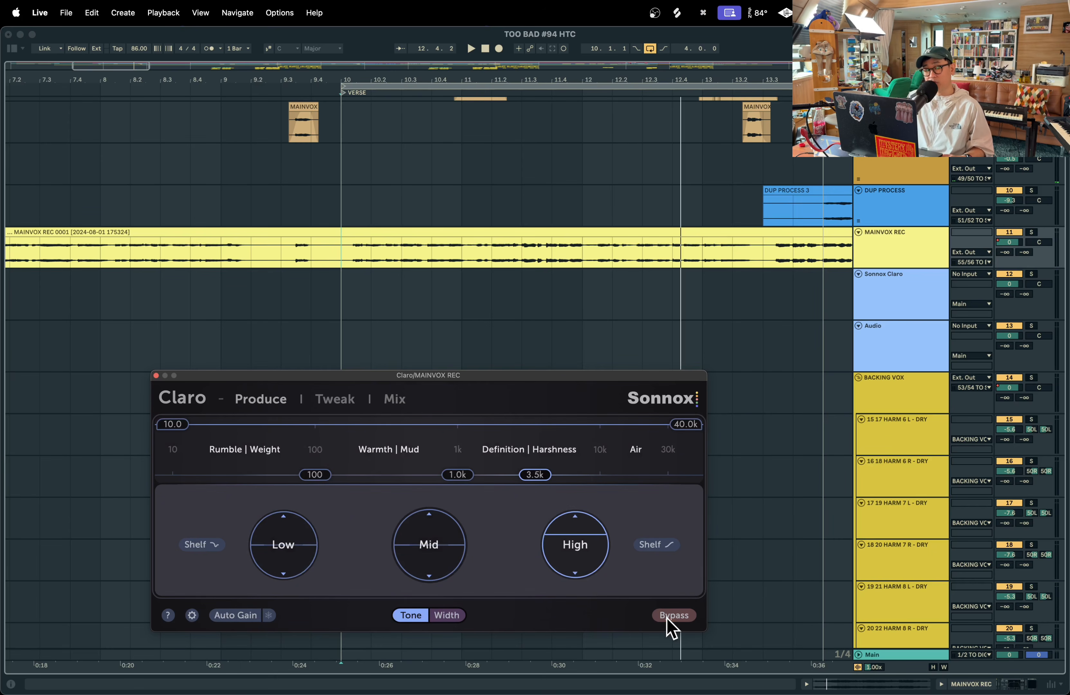
- Play the verse from its start and compare Claro bypassed and active without Auto Gain
key(space)
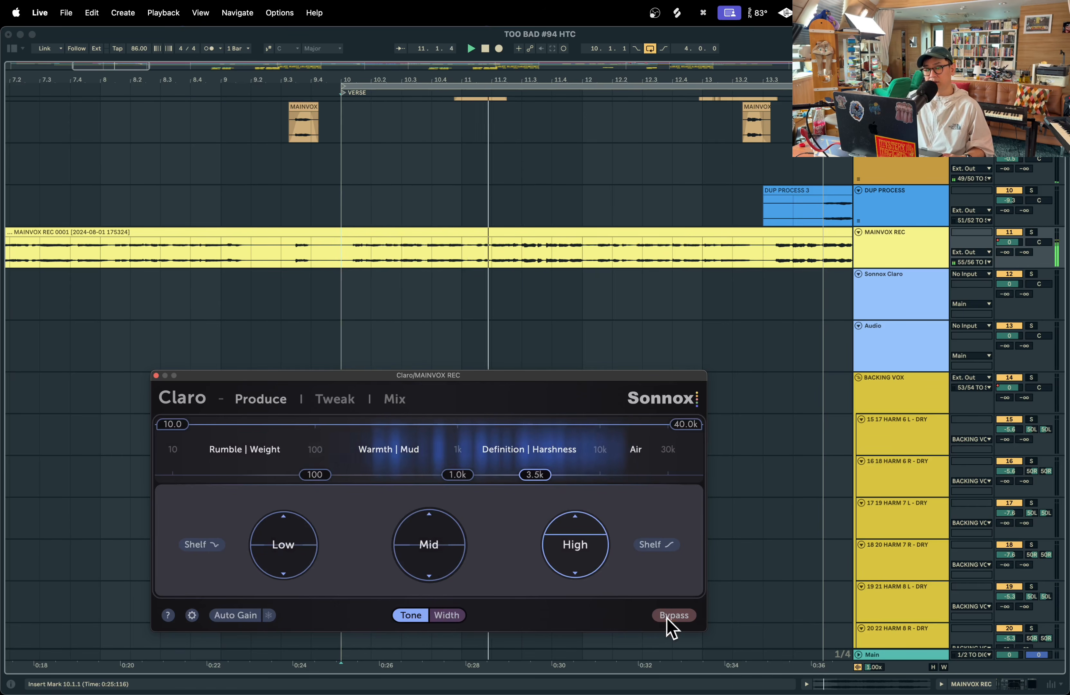
click(667, 618)
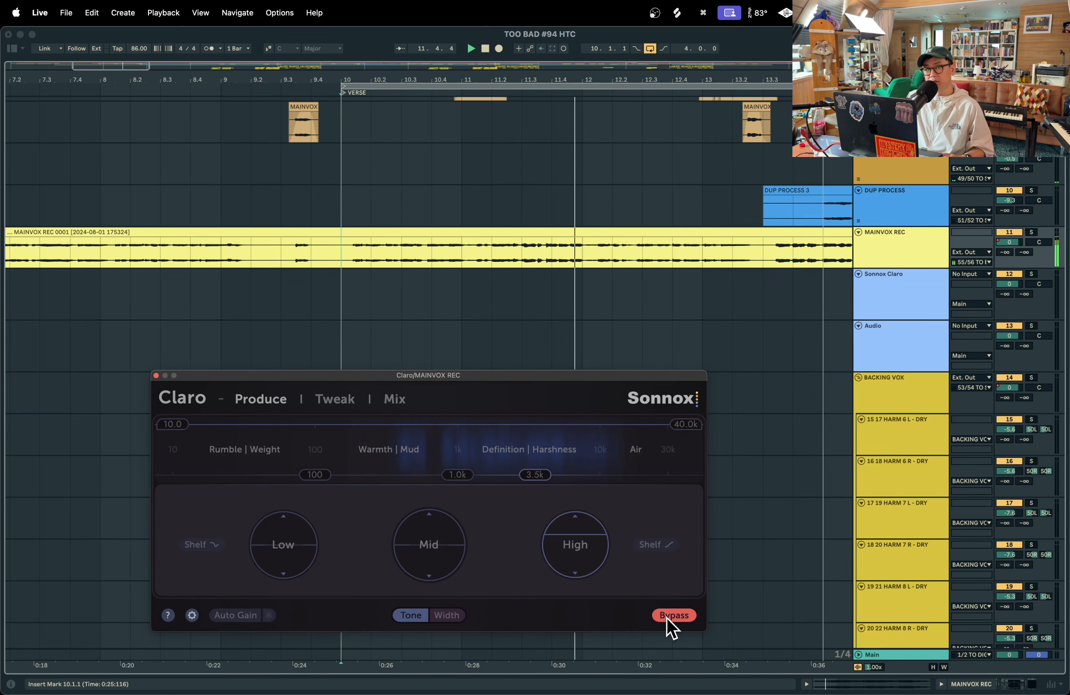
key(space)
key(space)
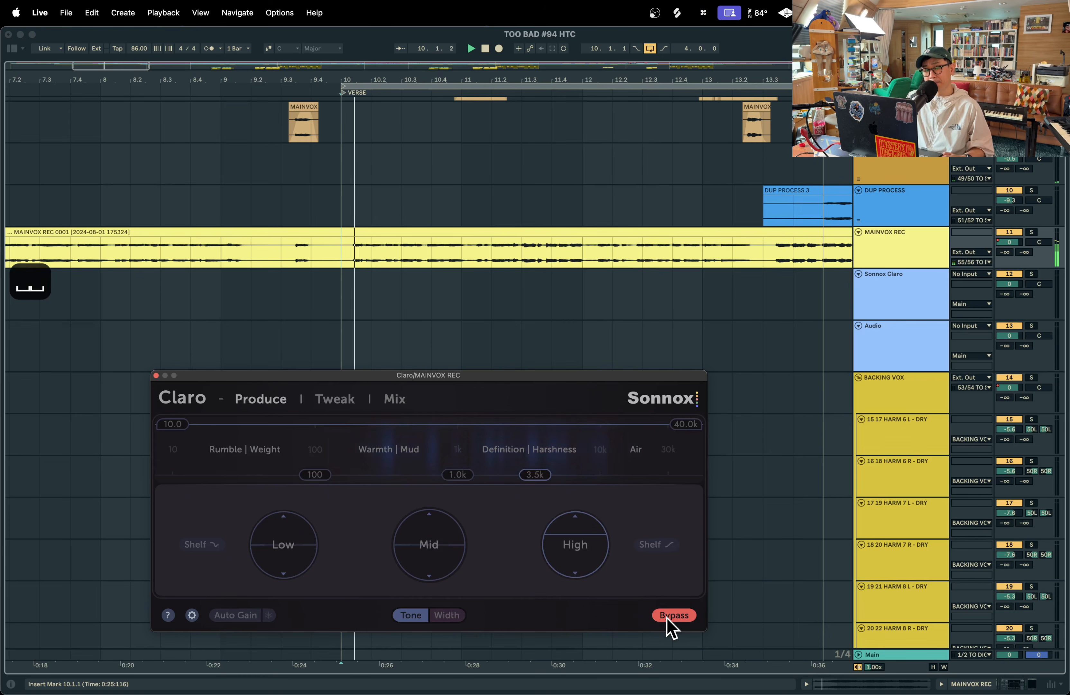
click(669, 616)
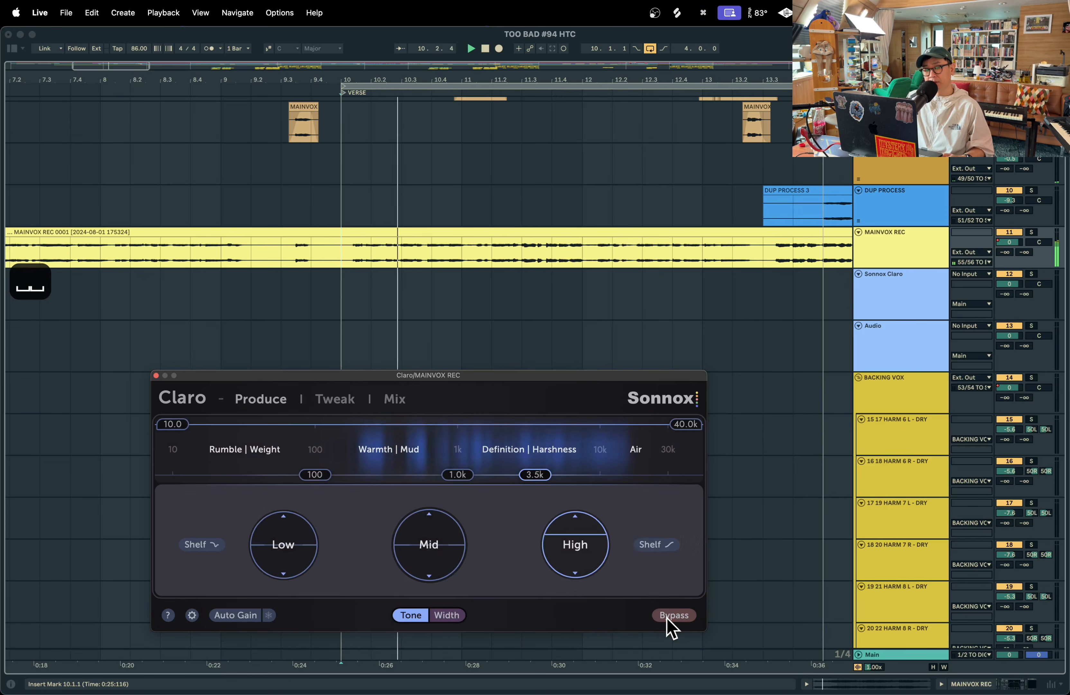
- Turn Auto Gain back on and compare the vocal with Claro bypassed and active
click(237, 617)
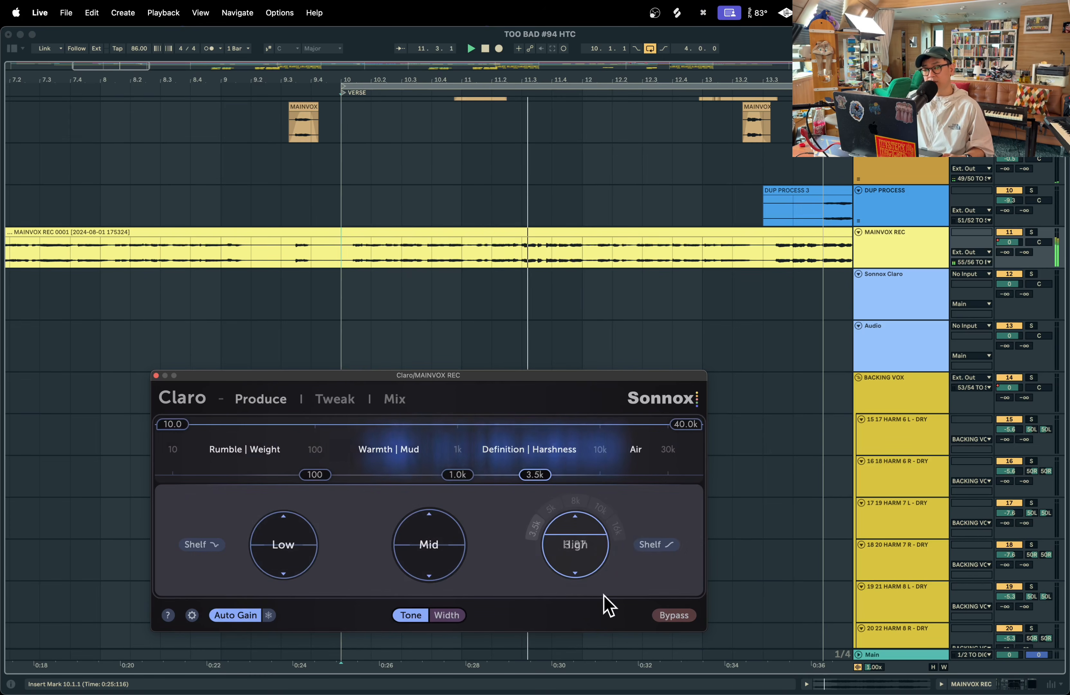
click(673, 616)
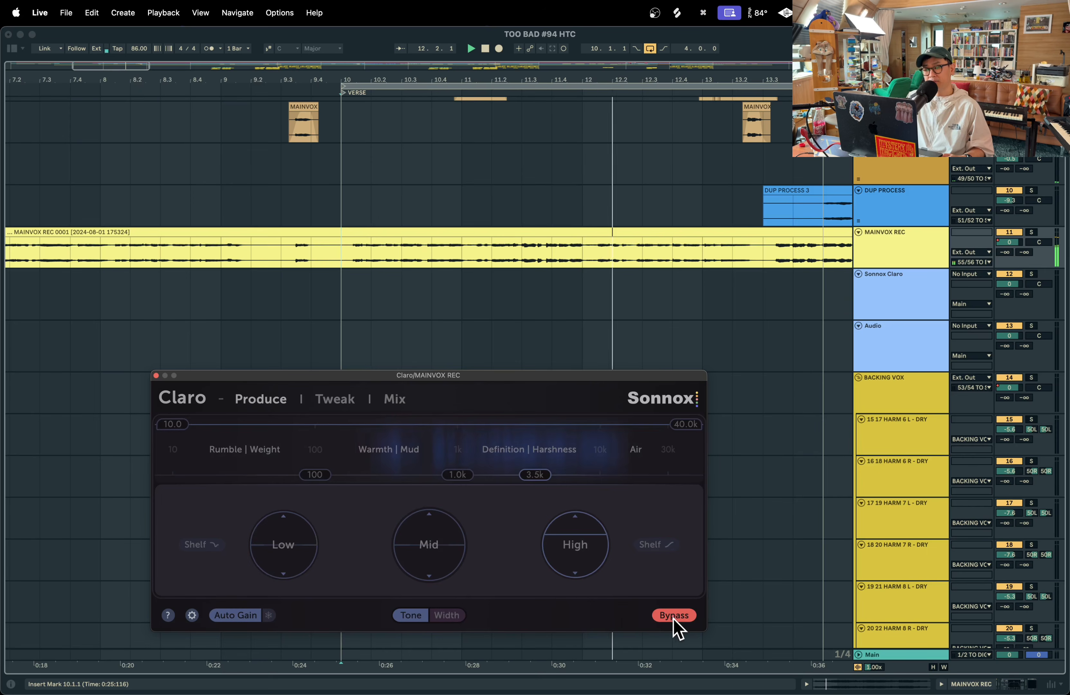
click(674, 616)
key(space)
key(space)
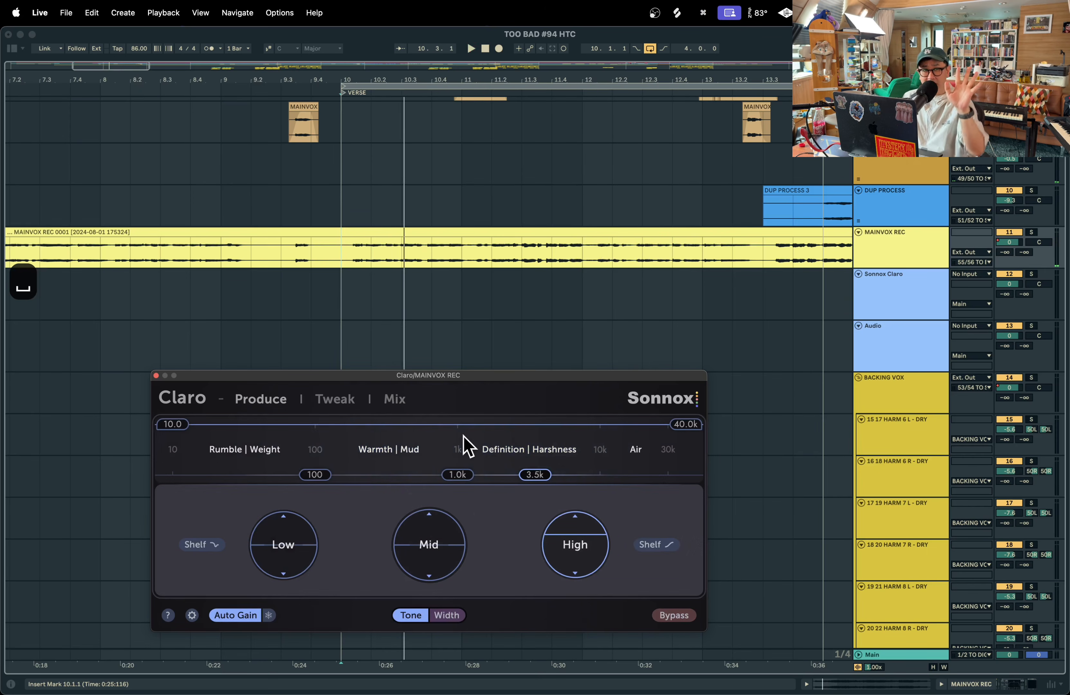
- In Claro's Tweak view, add a 2.1 dB cut at C4, a 3.7 dB boost at D2 and a 3.2 dB cut at A#5
drag(433, 370, 489, 283)
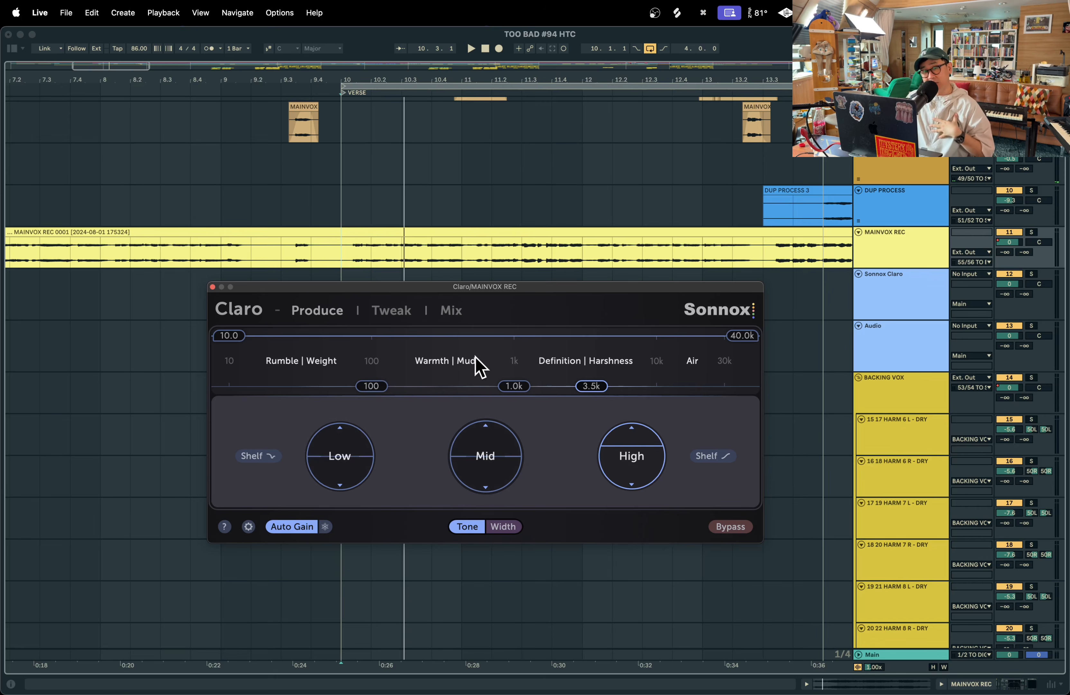
click(393, 312)
drag(528, 567, 527, 590)
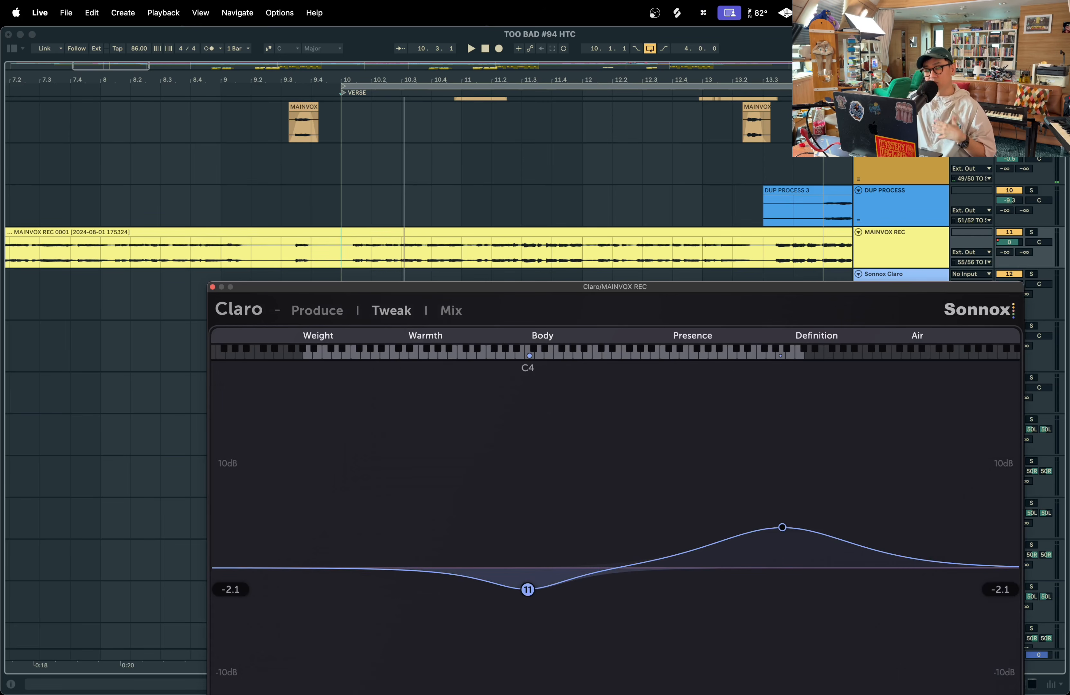
drag(407, 569, 406, 529)
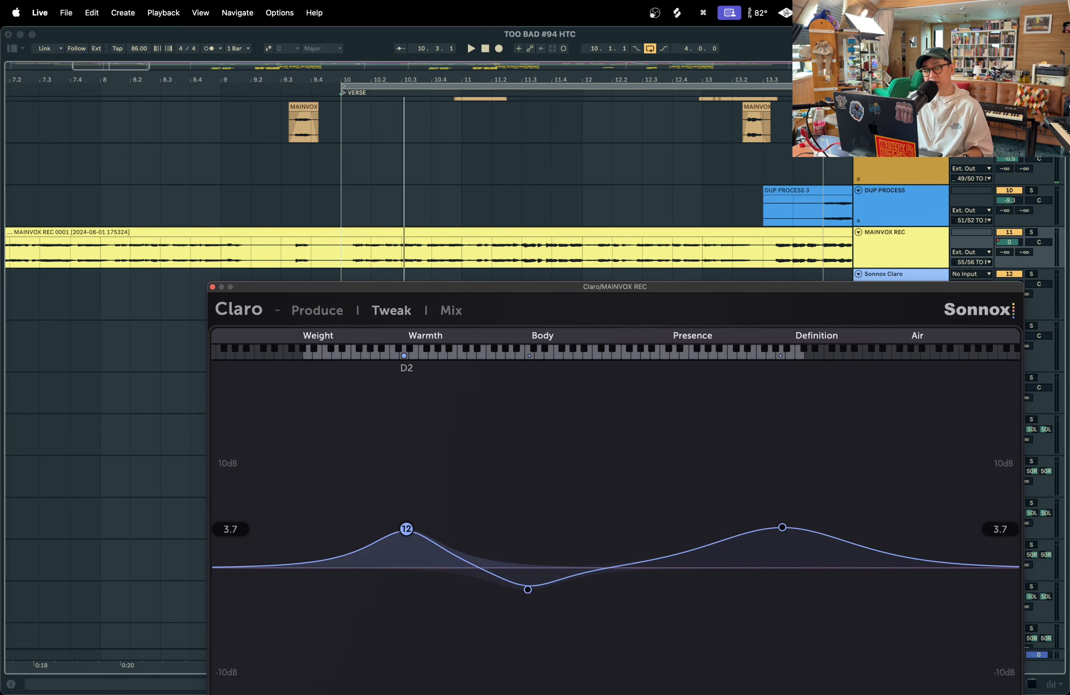
drag(630, 565, 652, 586)
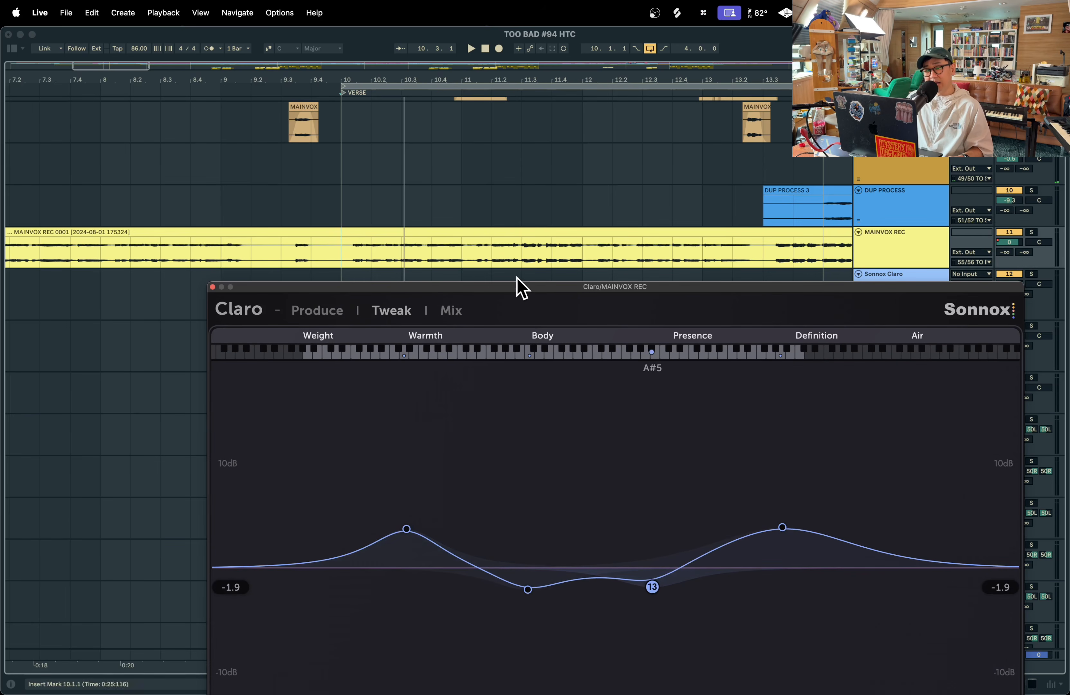
drag(517, 279, 412, 110)
drag(549, 413, 549, 426)
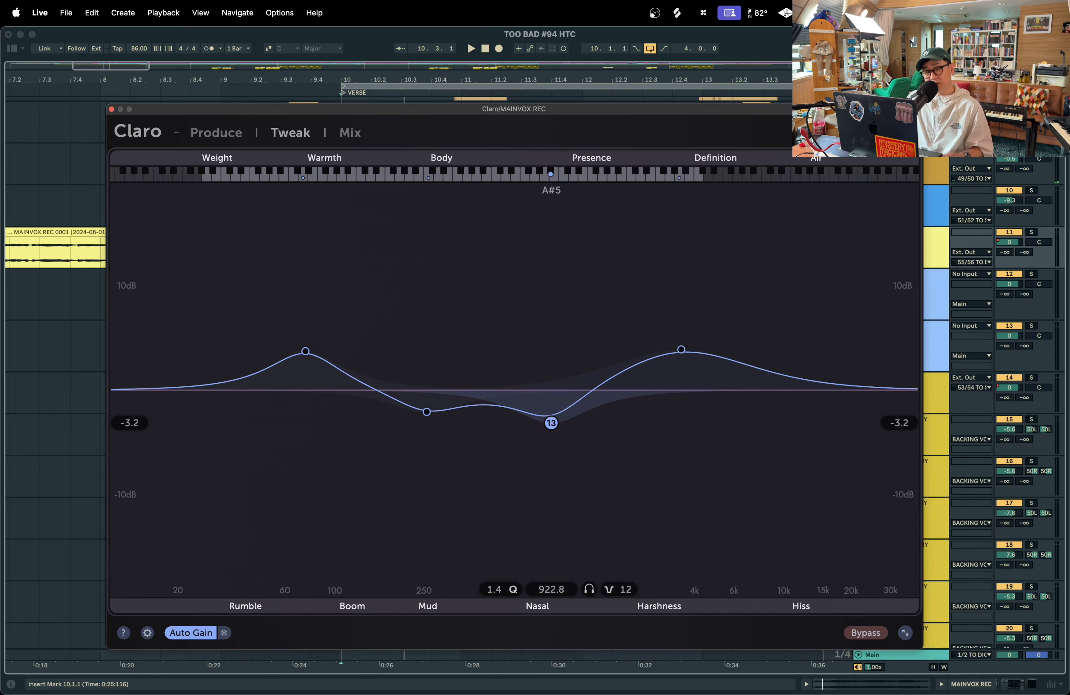
- Check the recording in OBS and return to Ableton Live
key(ctrl+Up)
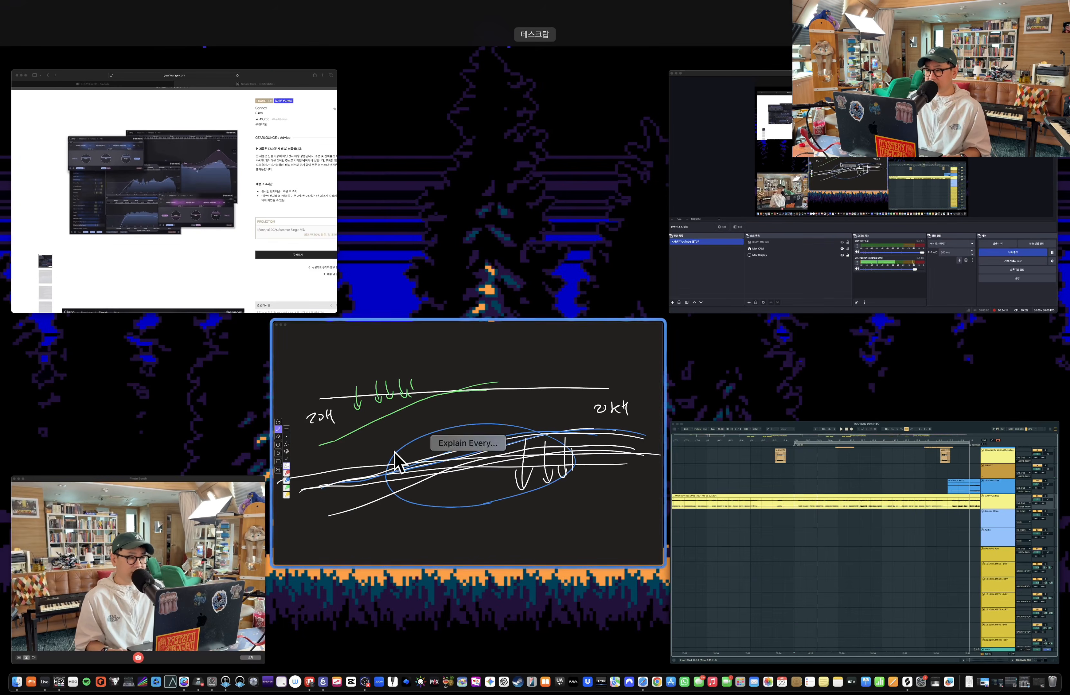
click(723, 314)
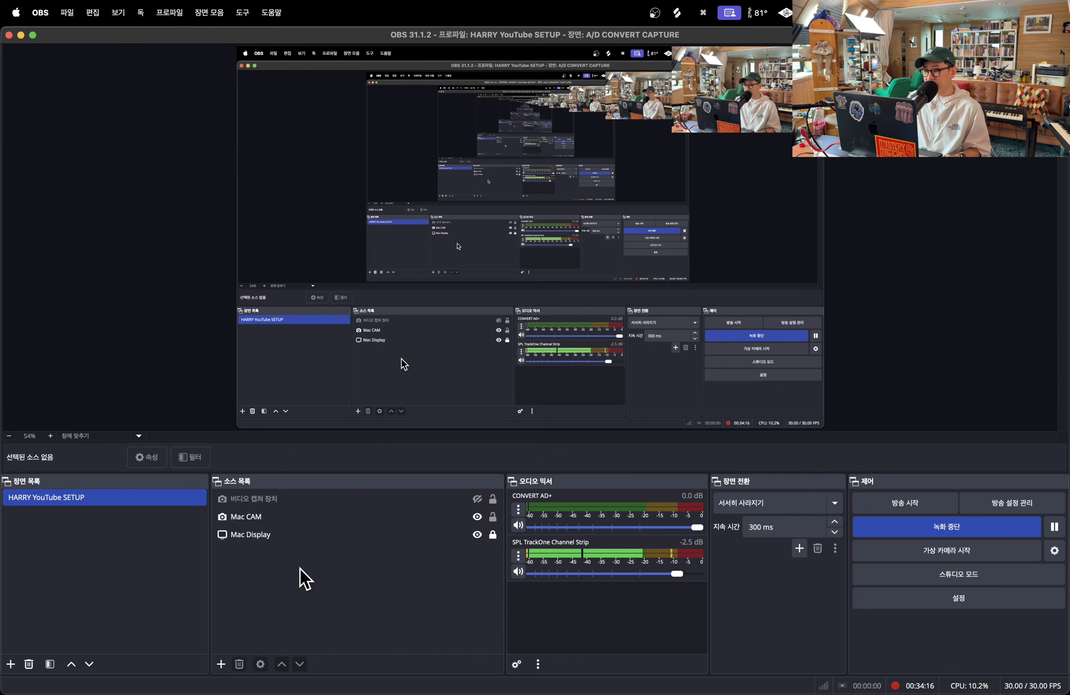
key(ctrl+Up)
click(505, 386)
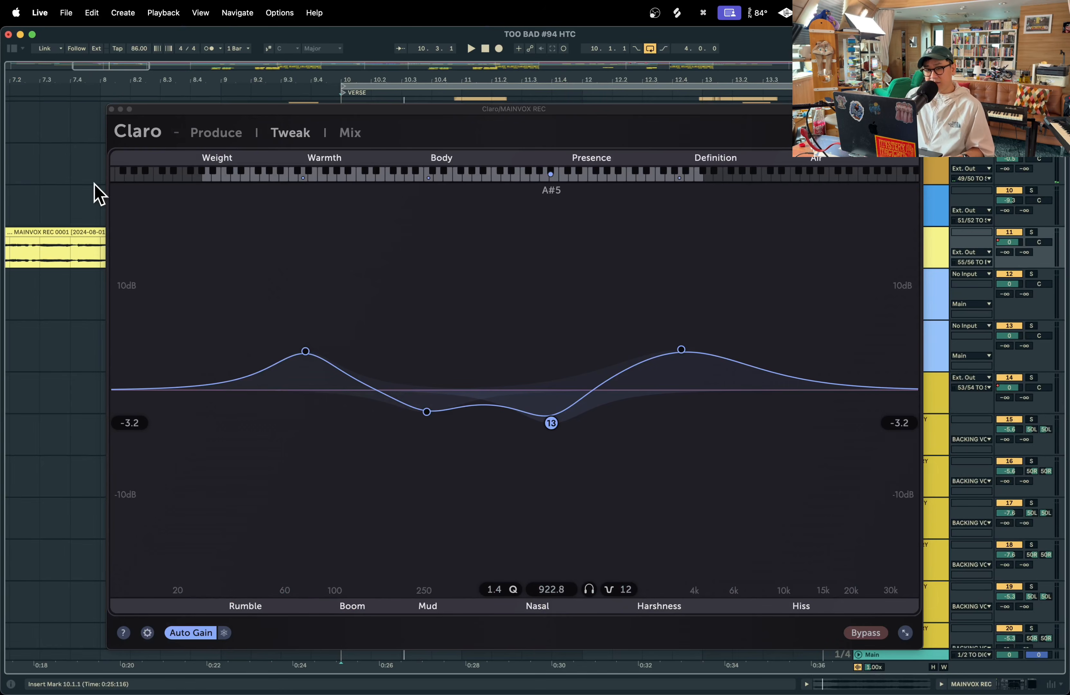
- Close the Claro window and delete Claro from the MAINVOX REC track's device chain
click(110, 109)
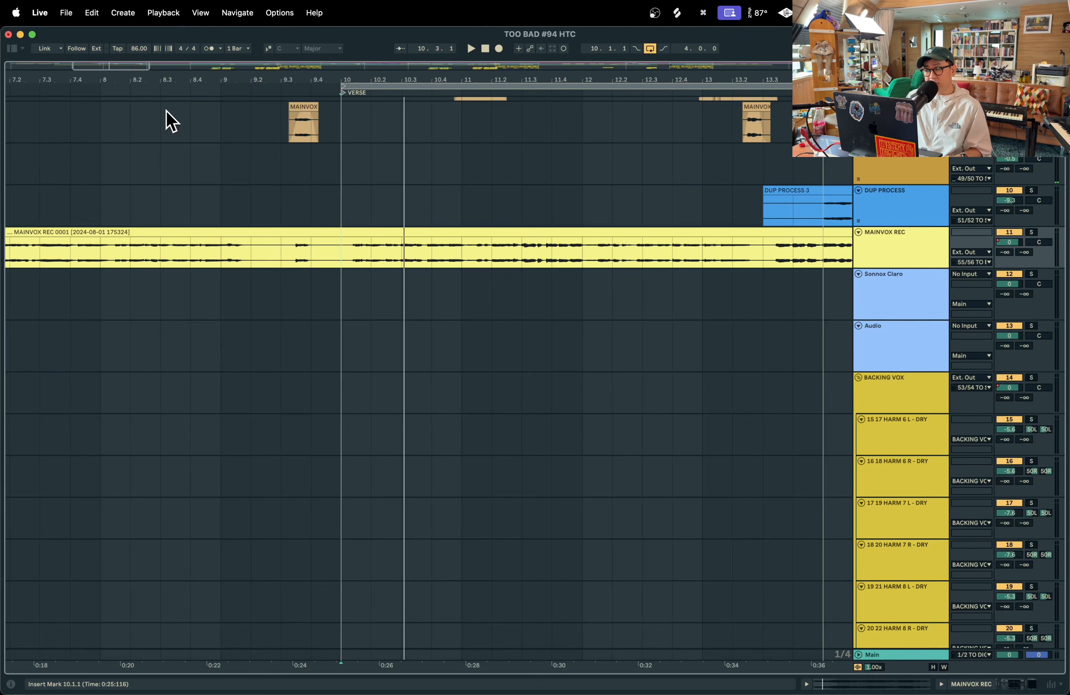
click(316, 247)
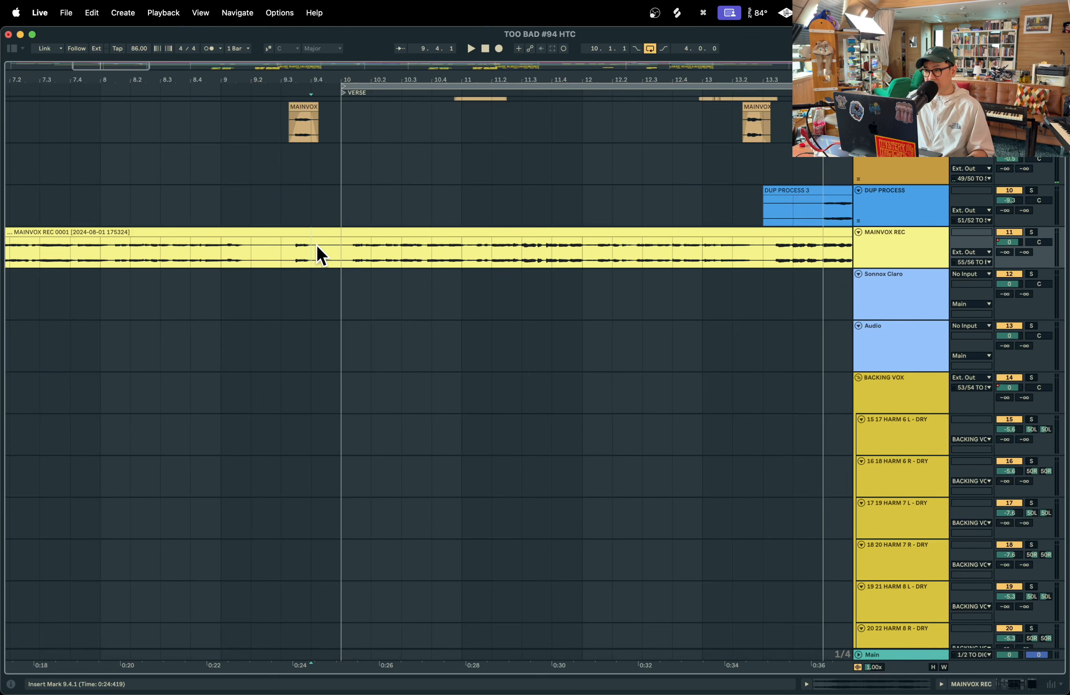
key(shift+Tab)
key(shift+Tab)
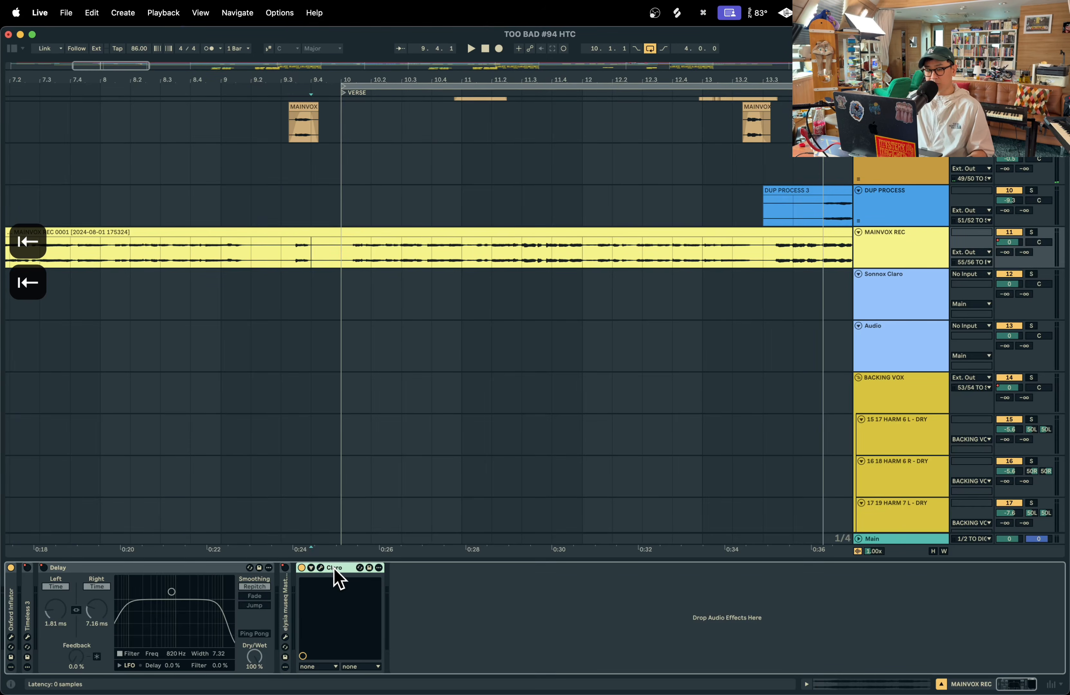
key(BackSpace)
- Select the Sonnox Claro track and open its Claro plug-in window
click(296, 307)
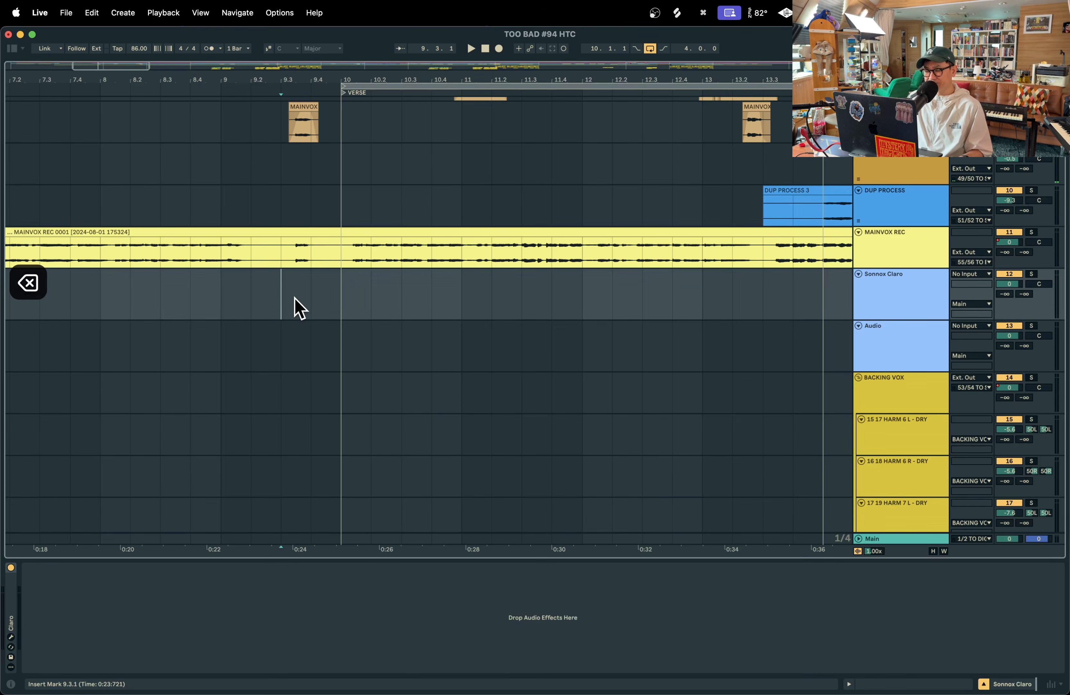
click(288, 263)
- Show the Photo Booth camera view and return to the Claro window in Ableton Live
key(ctrl+Up)
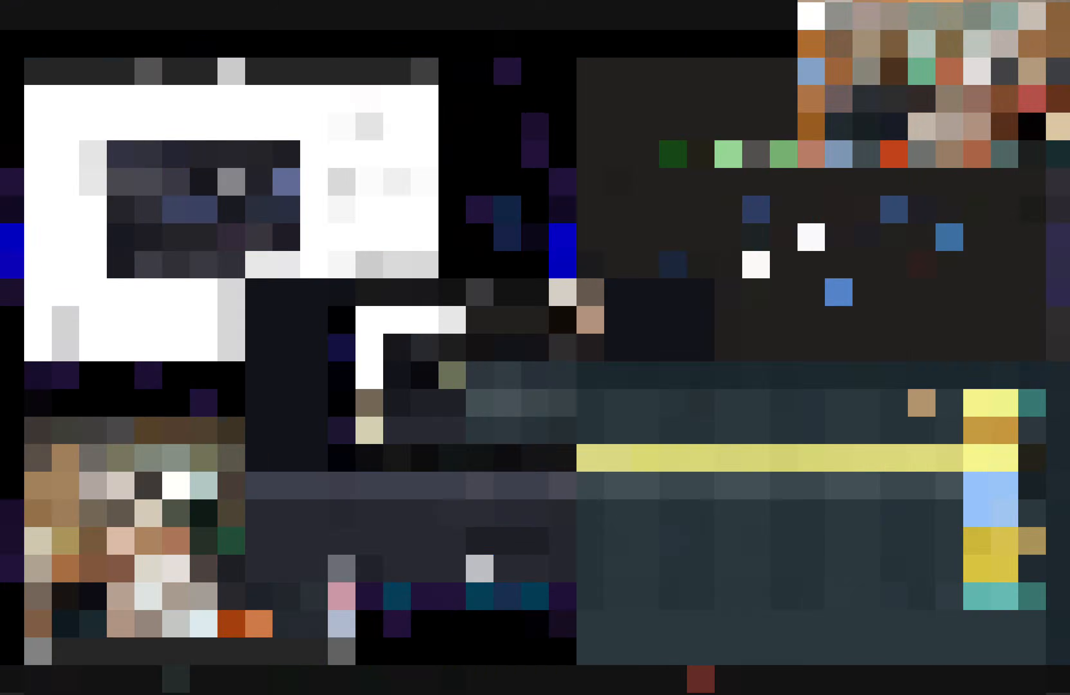
click(143, 583)
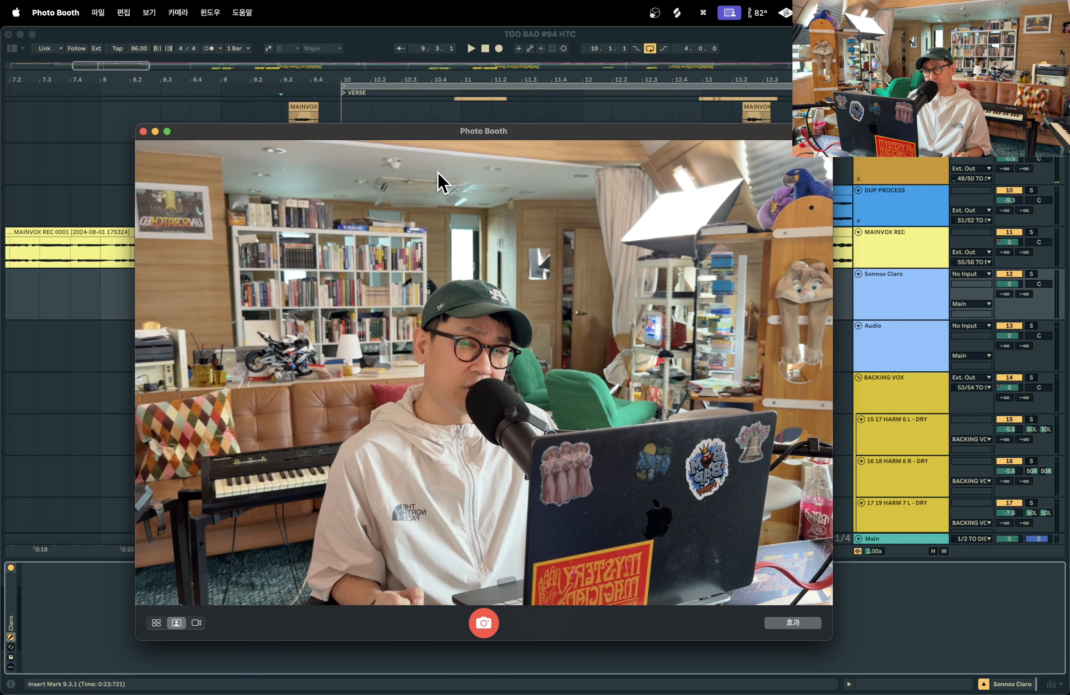
key(ctrl+Up)
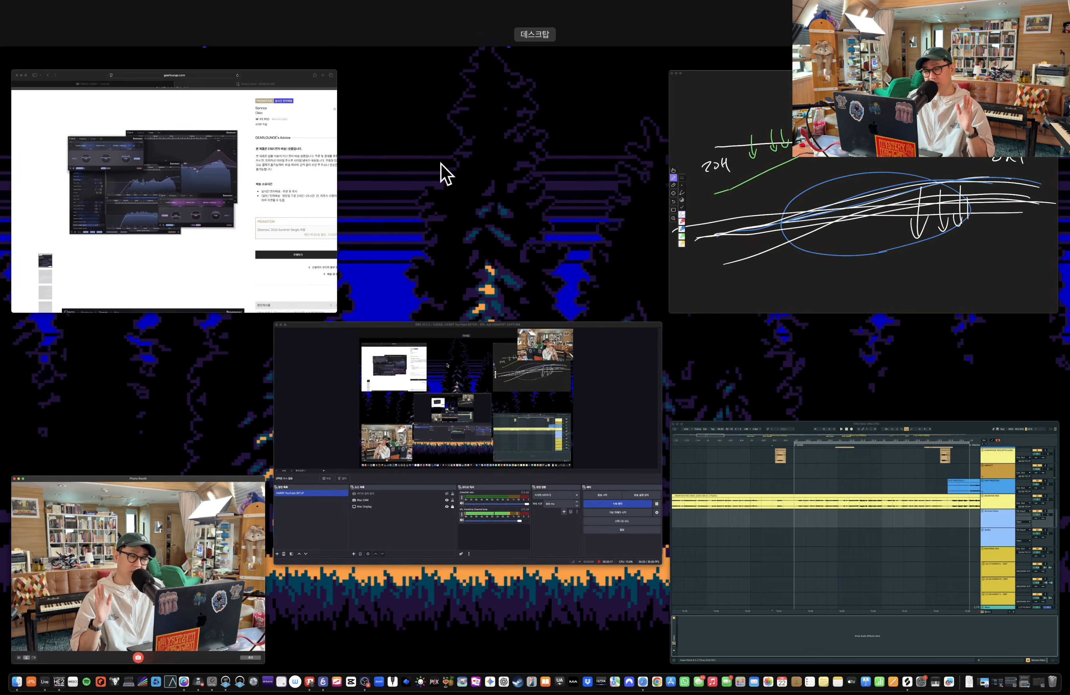
click(812, 521)
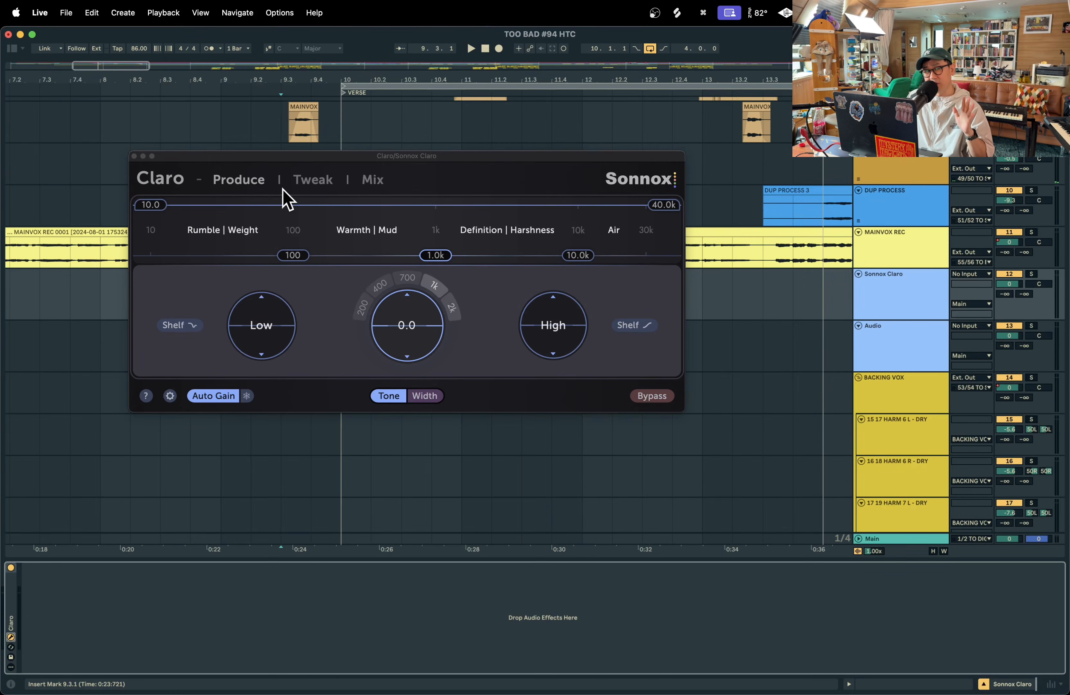
key(ctrl+Up)
click(141, 547)
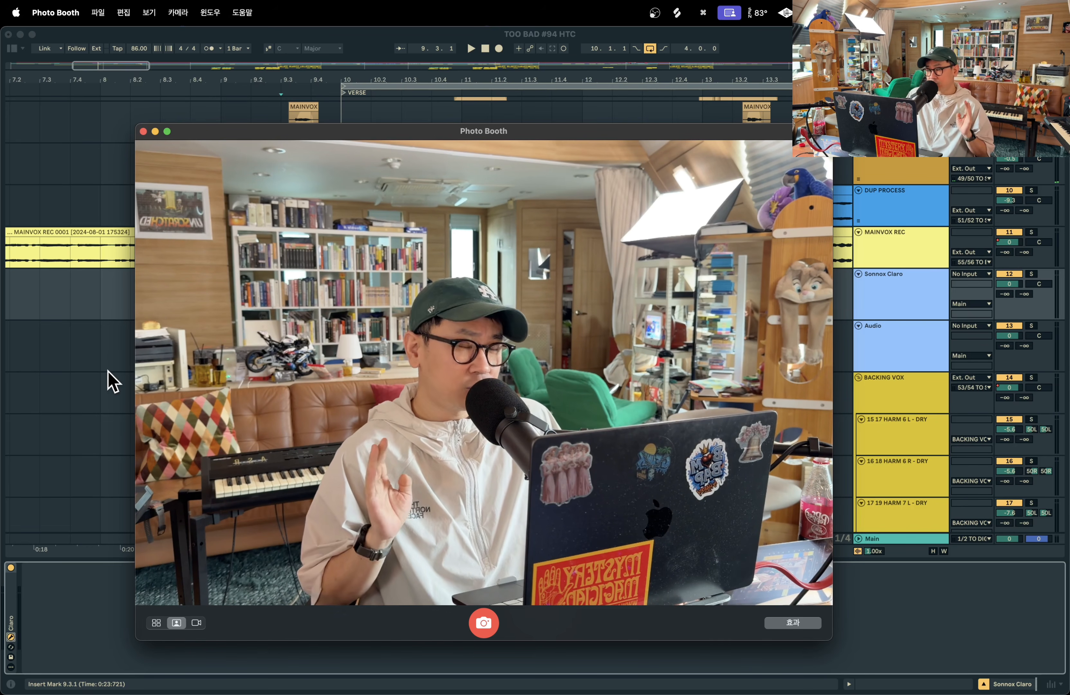
click(112, 381)
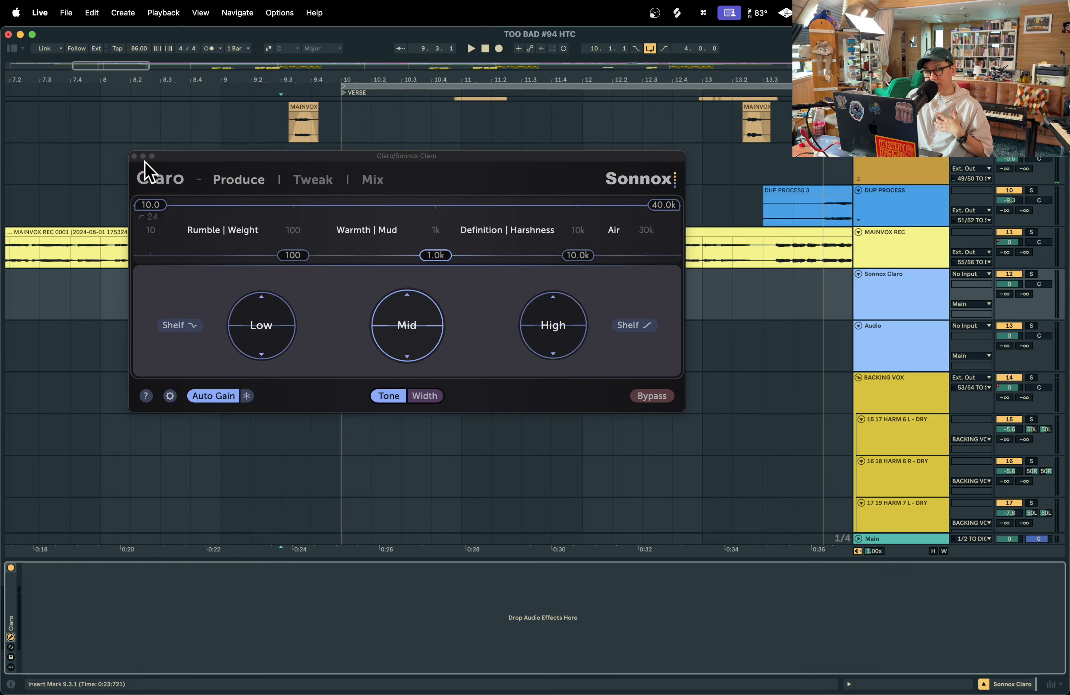
- Close the Claro window, select the Audio track and open its Smooth Operator Pro and Gullfoss plug-in windows
click(135, 157)
click(159, 336)
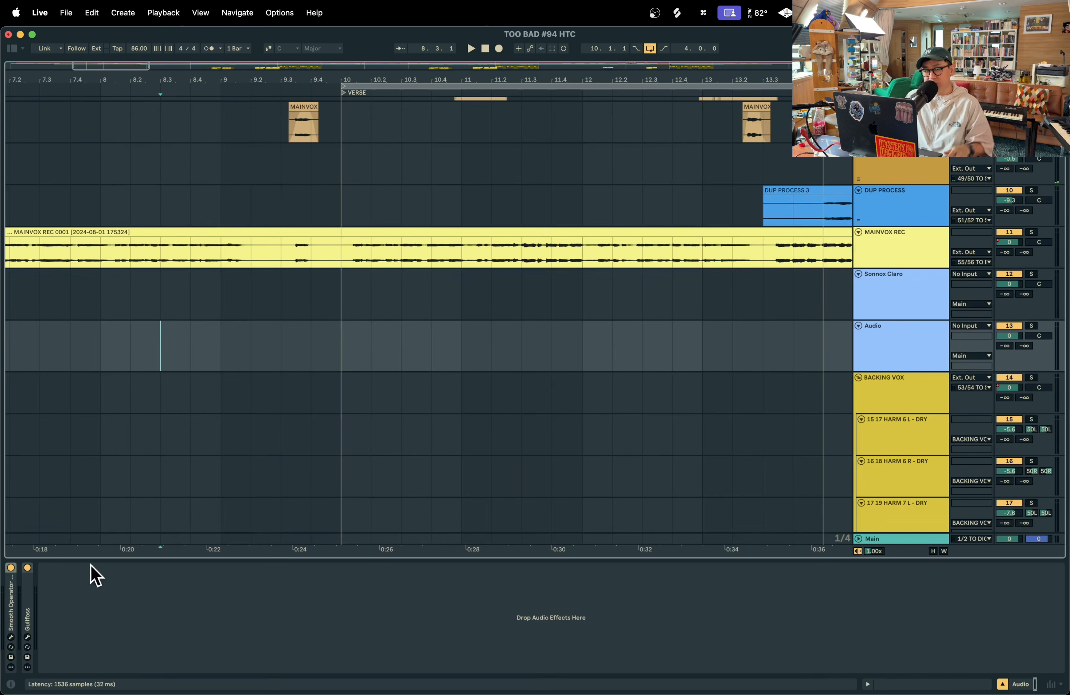
key(super+alt+p)
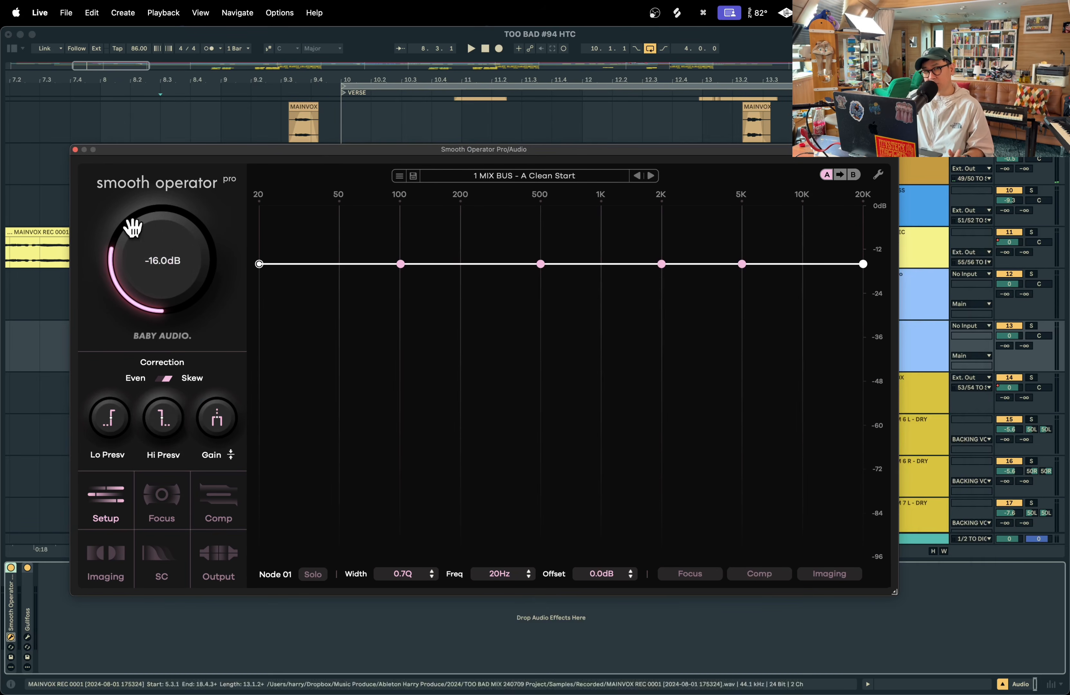
click(27, 637)
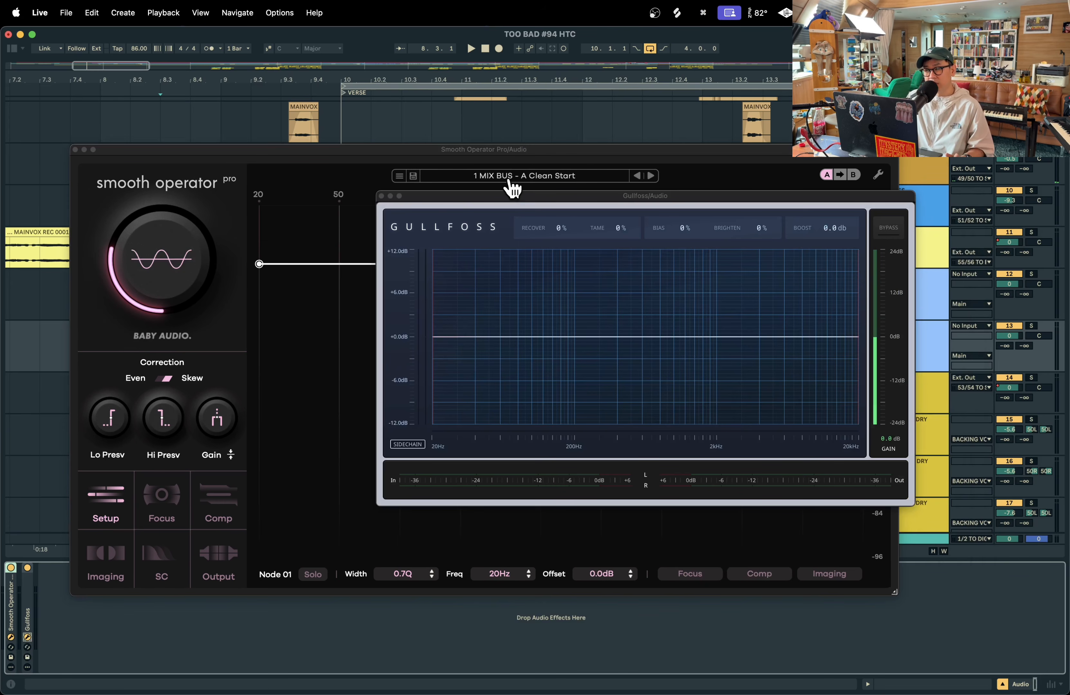
drag(507, 198, 362, 234)
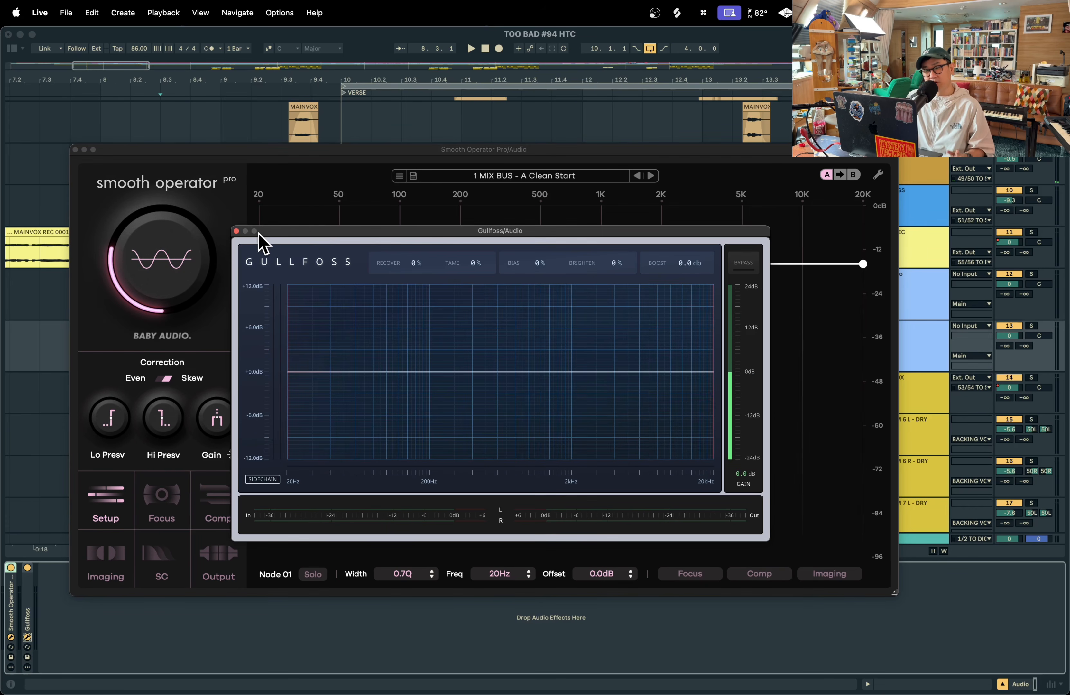
- Close the Gullfoss and Smooth Operator Pro windows
click(237, 231)
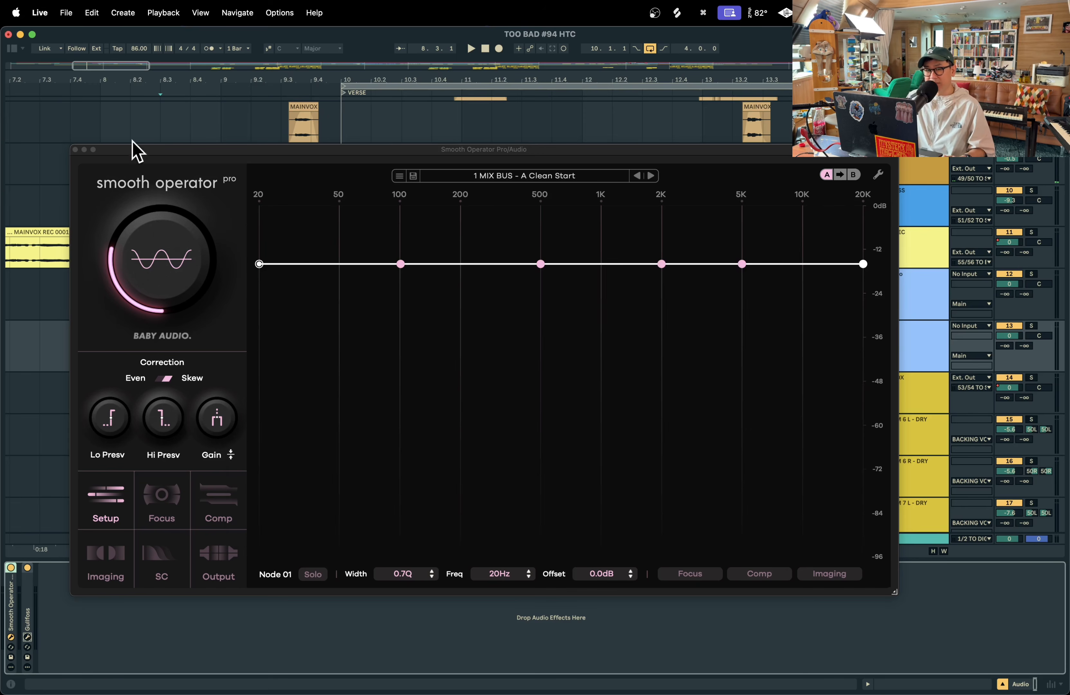
click(75, 149)
click(238, 360)
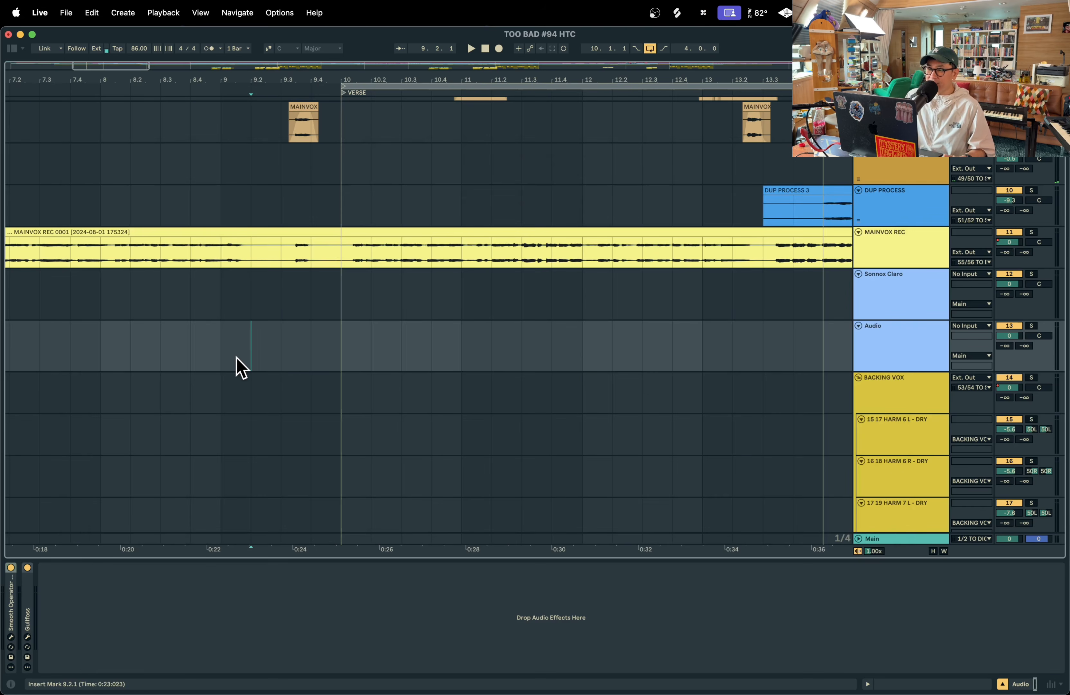
- Show the Photo Booth camera view and return to the Ableton Live arrangement
key(ctrl+Up)
click(185, 562)
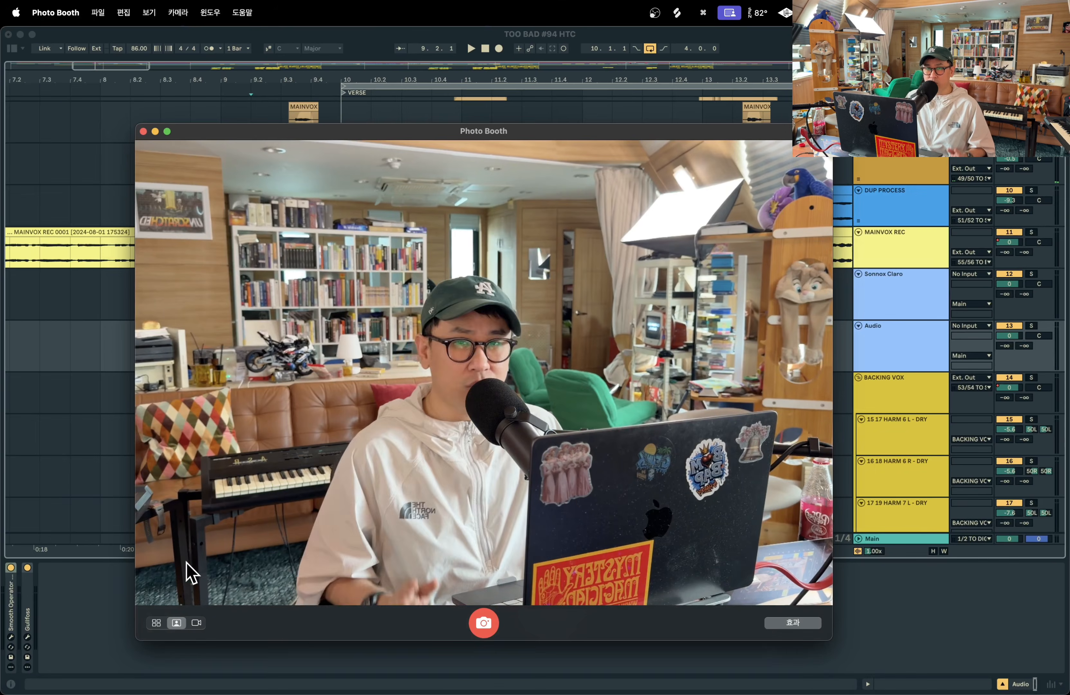
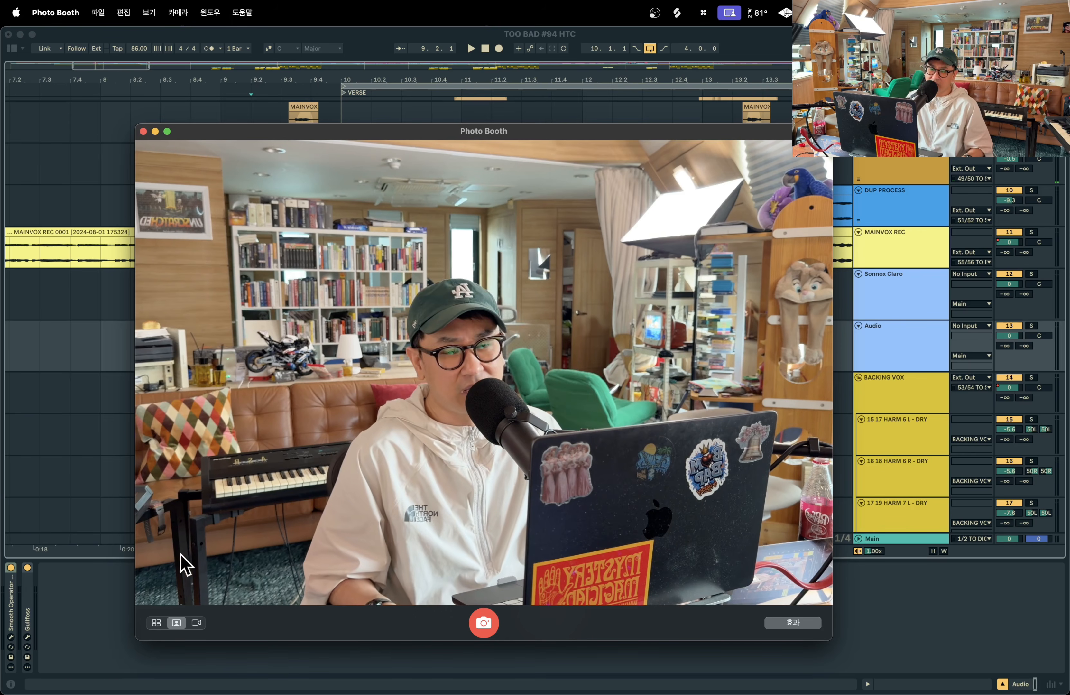
click(113, 366)
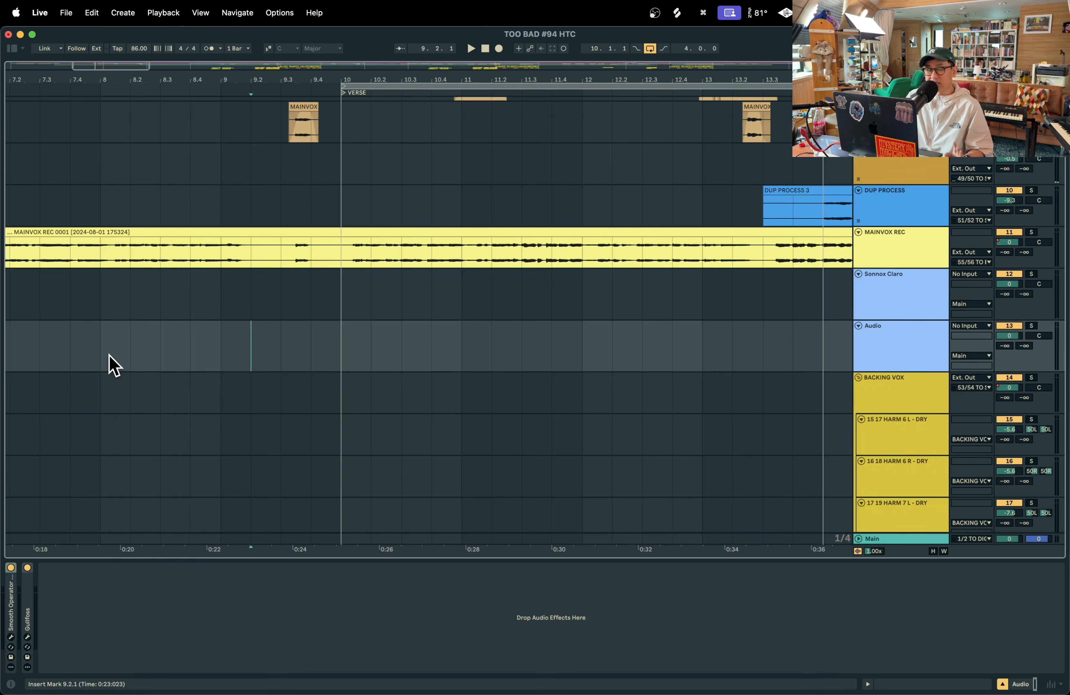
- Select the Sonnox Claro track and open its Claro plug-in window
click(11, 637)
click(11, 637)
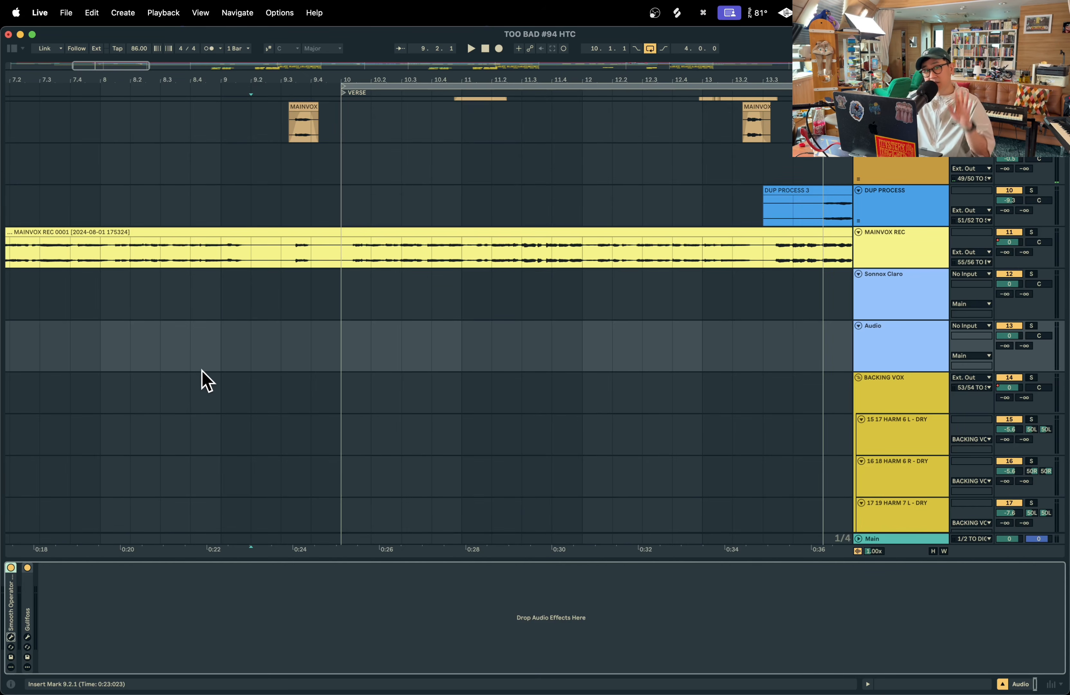
click(198, 296)
click(11, 637)
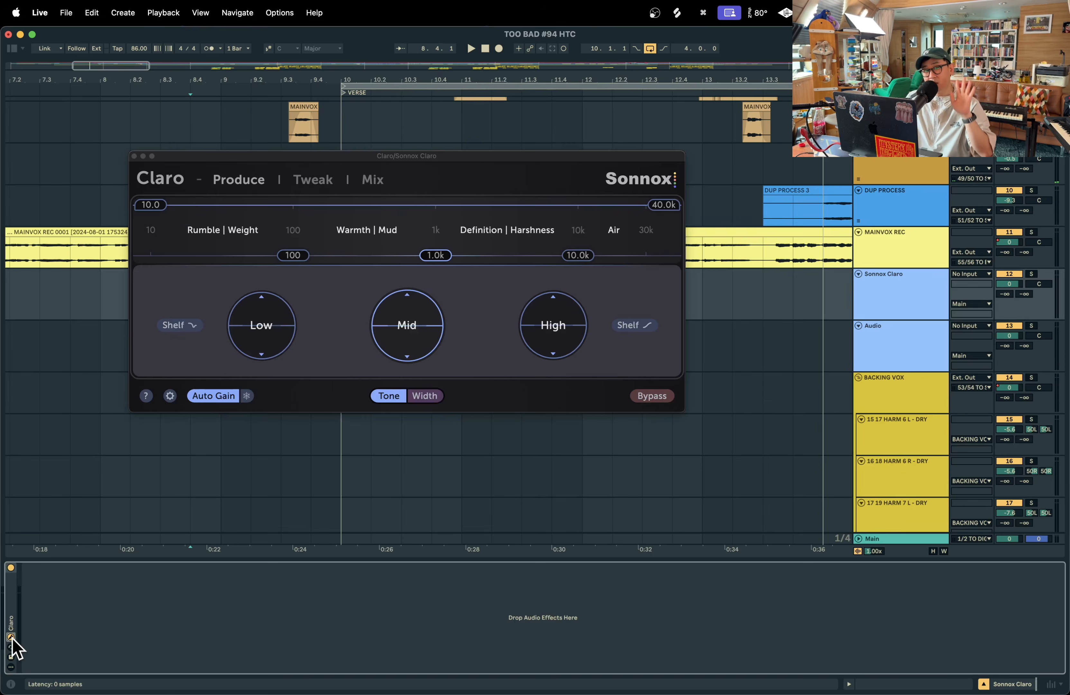
click(11, 637)
click(11, 637)
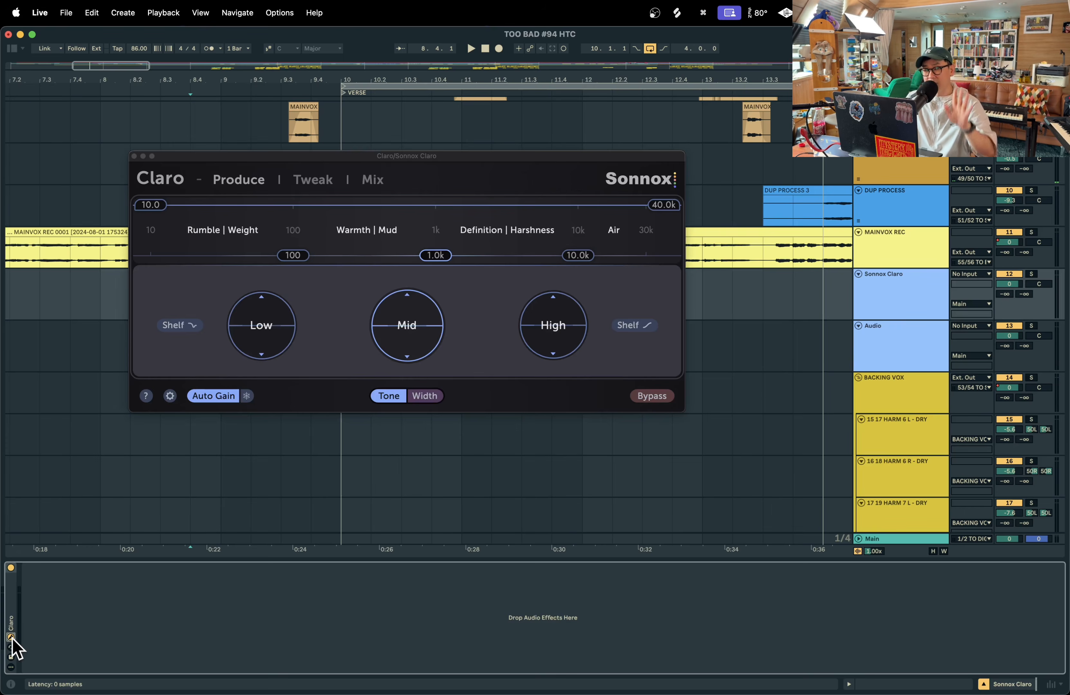
- Switch Claro to the Tweak view and reposition its enlarged window so the whole EQ graph fits
click(313, 181)
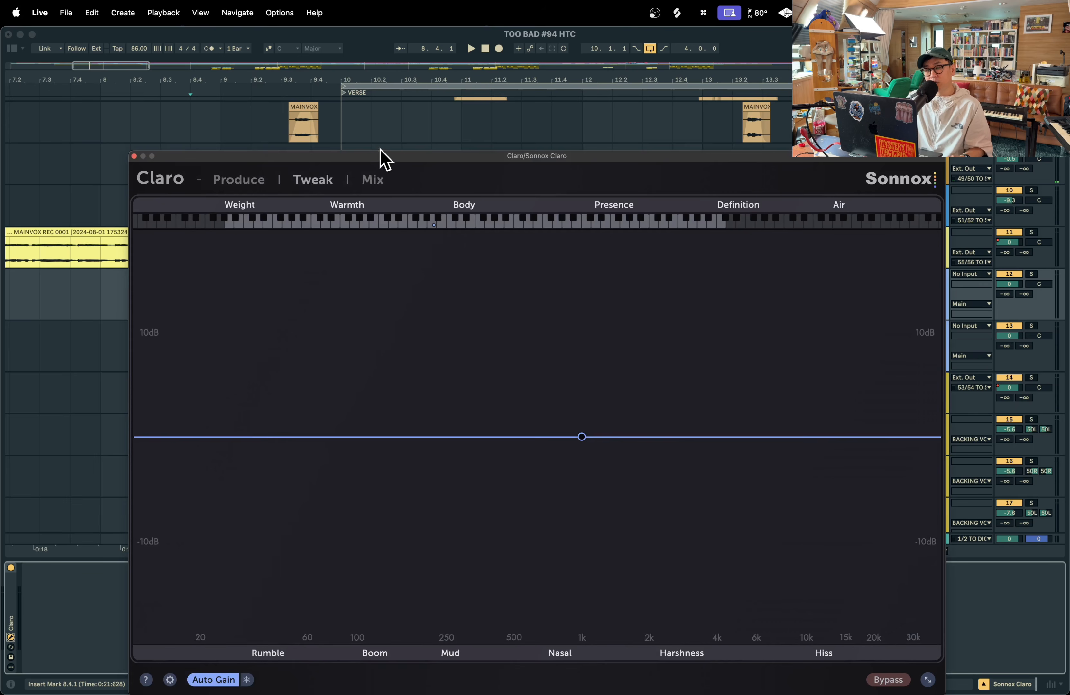
drag(371, 157, 323, 110)
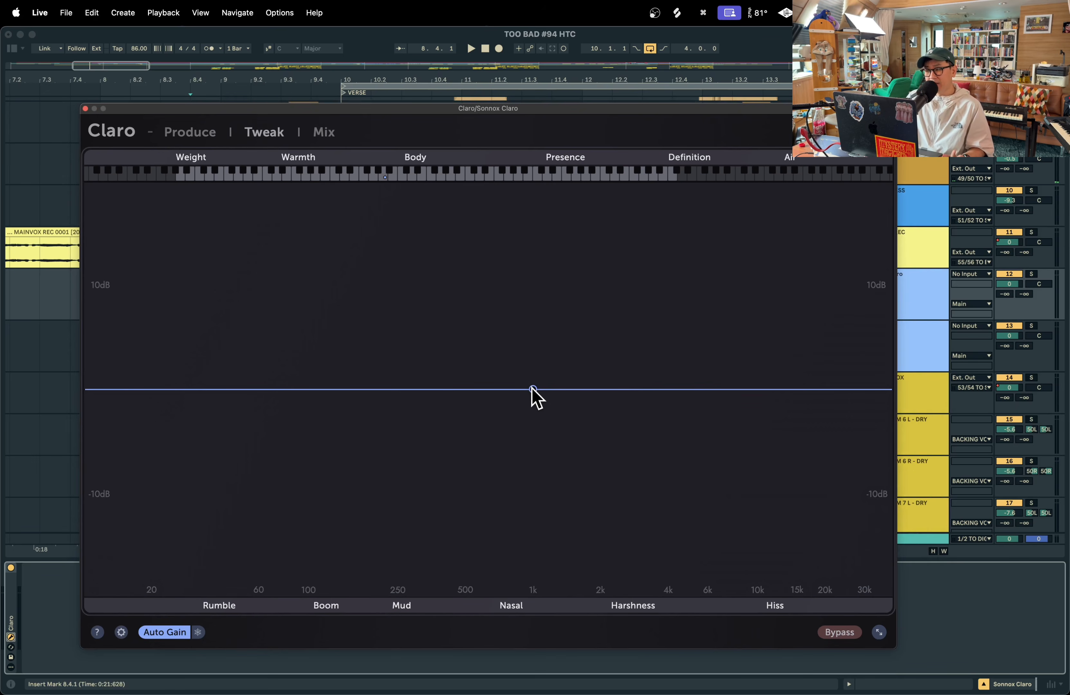
- Sweep band 3 as a narrow boost with Q 23.9 and pull it down to about -2.2 dB at 717 Hz
drag(531, 389, 491, 239)
scroll(534, 314, up, 10)
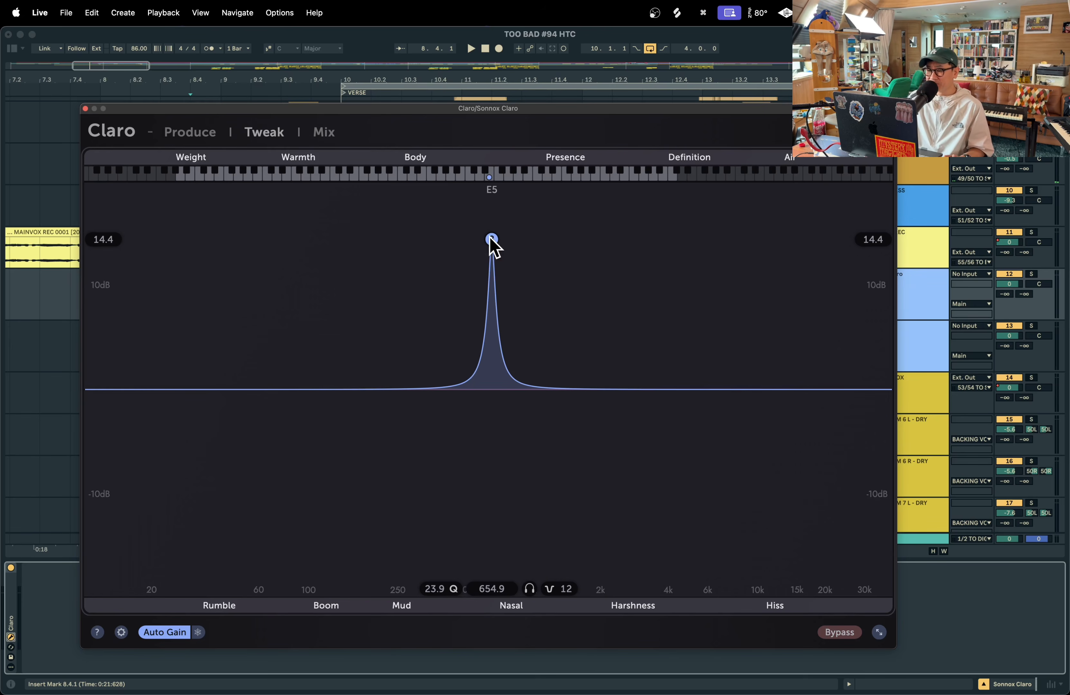
drag(492, 239, 501, 412)
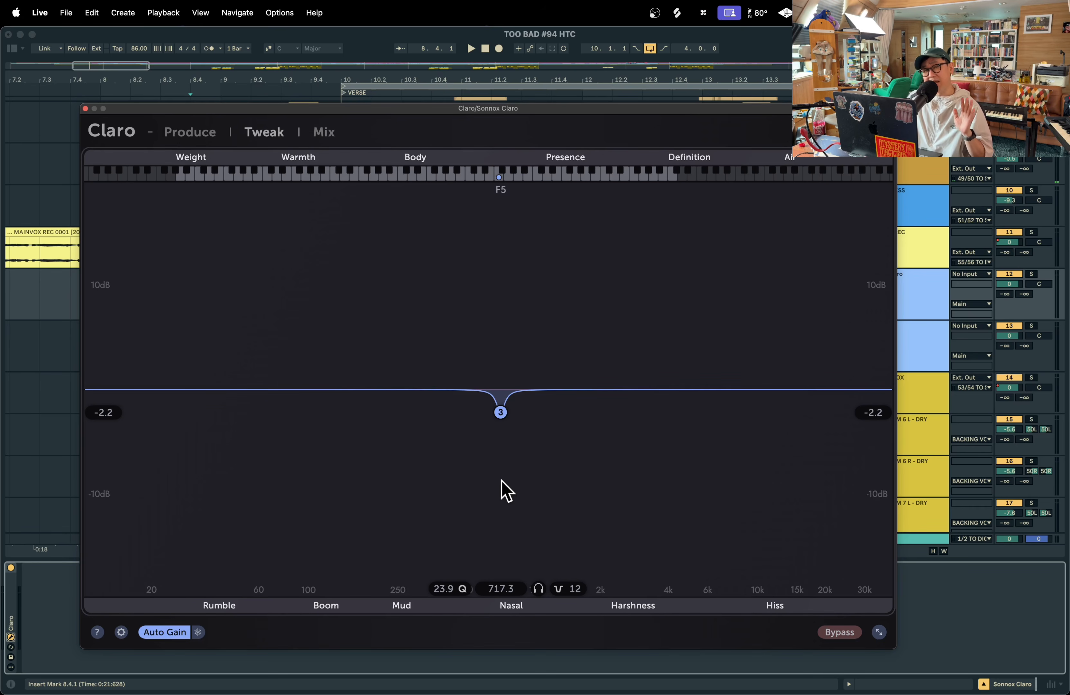
- Show the Photo Booth camera view and return to the Claro window in Ableton Live
key(ctrl+Up)
click(198, 562)
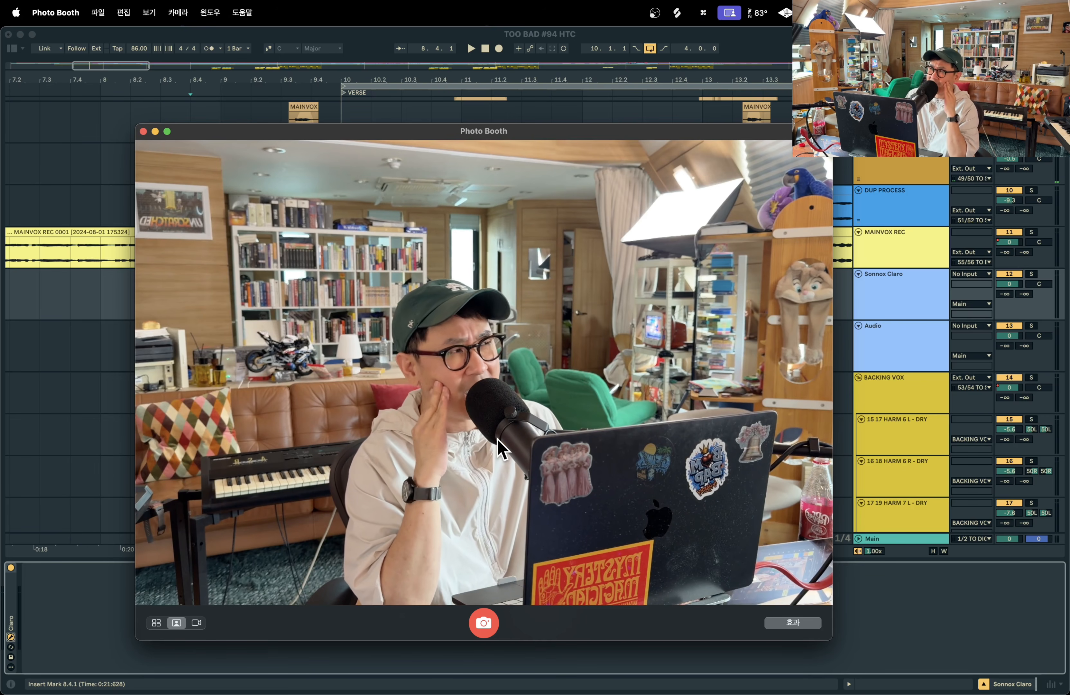
click(72, 442)
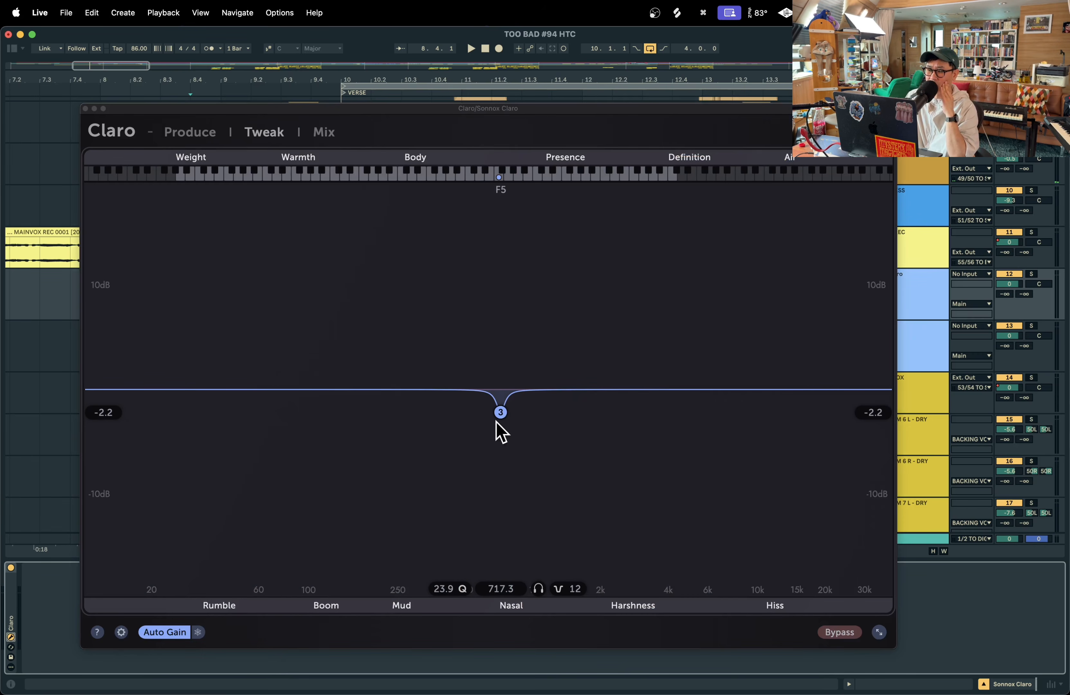
- Move band 3 to a shallower cut at a slightly lower frequency and show the Photo Booth camera view
click(499, 432)
mouse_move(501, 397)
mouse_down()
mouse_move(501, 262)
mouse_move(454, 255)
mouse_move(549, 258)
mouse_move(466, 256)
mouse_move(502, 258)
mouse_move(490, 415)
mouse_move(490, 404)
mouse_up()
key(ctrl+Up)
click(149, 605)
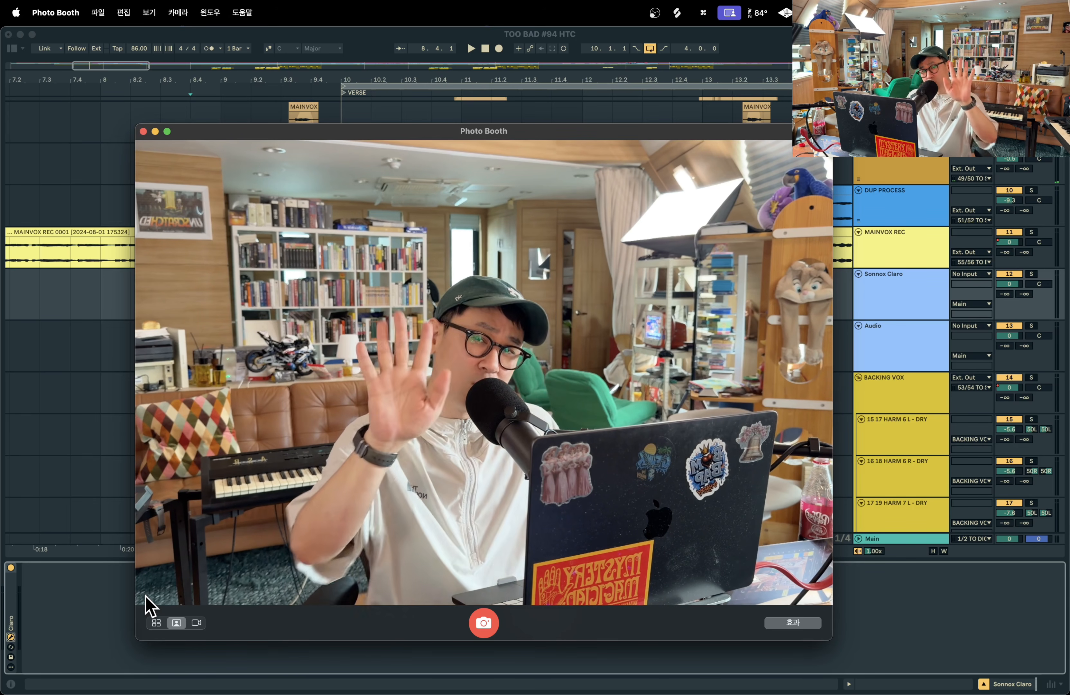
- Switch to Explain Everything and handwrite "공진" in quotation marks with an underline on a blank canvas area
key(ctrl+Up)
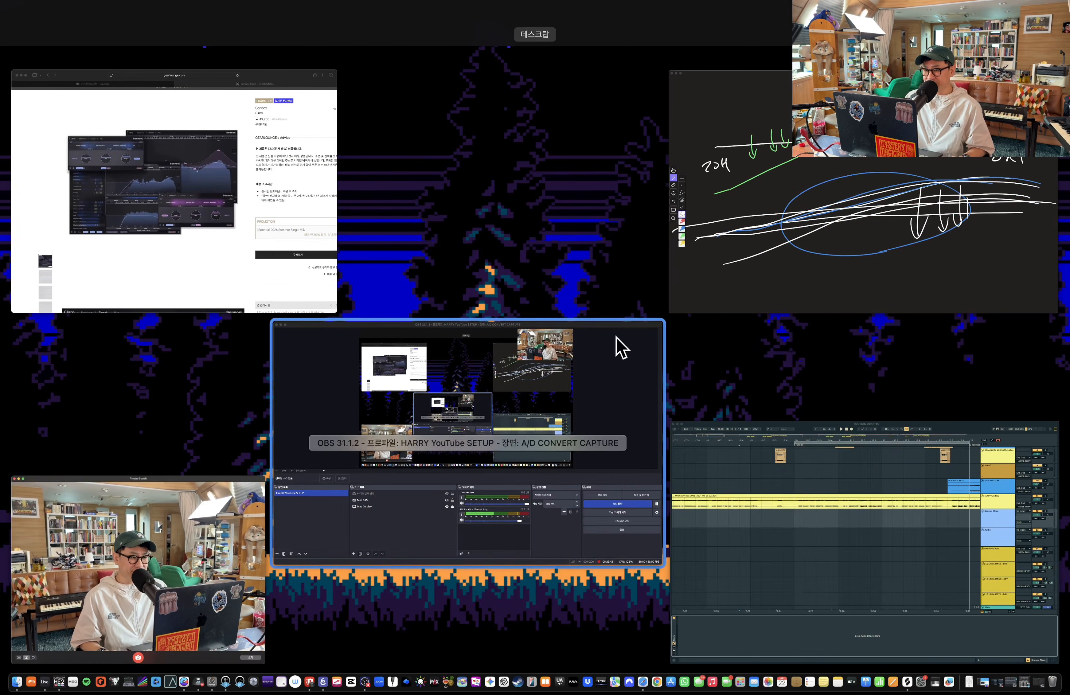
click(685, 312)
scroll(685, 315, down, 10)
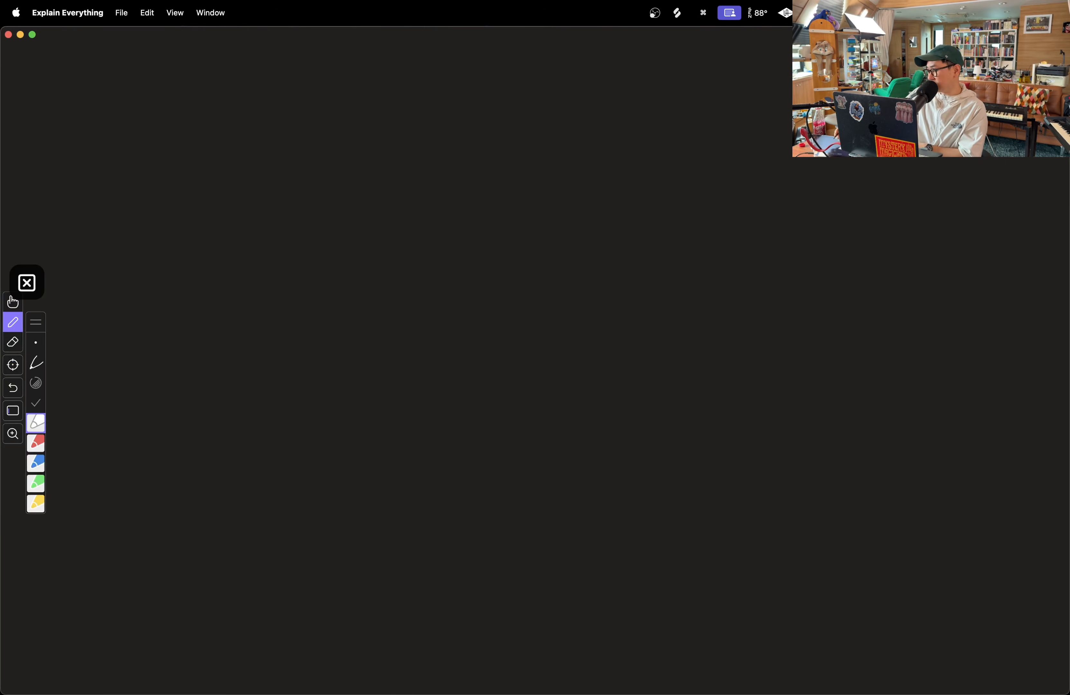
drag(294, 221, 334, 249)
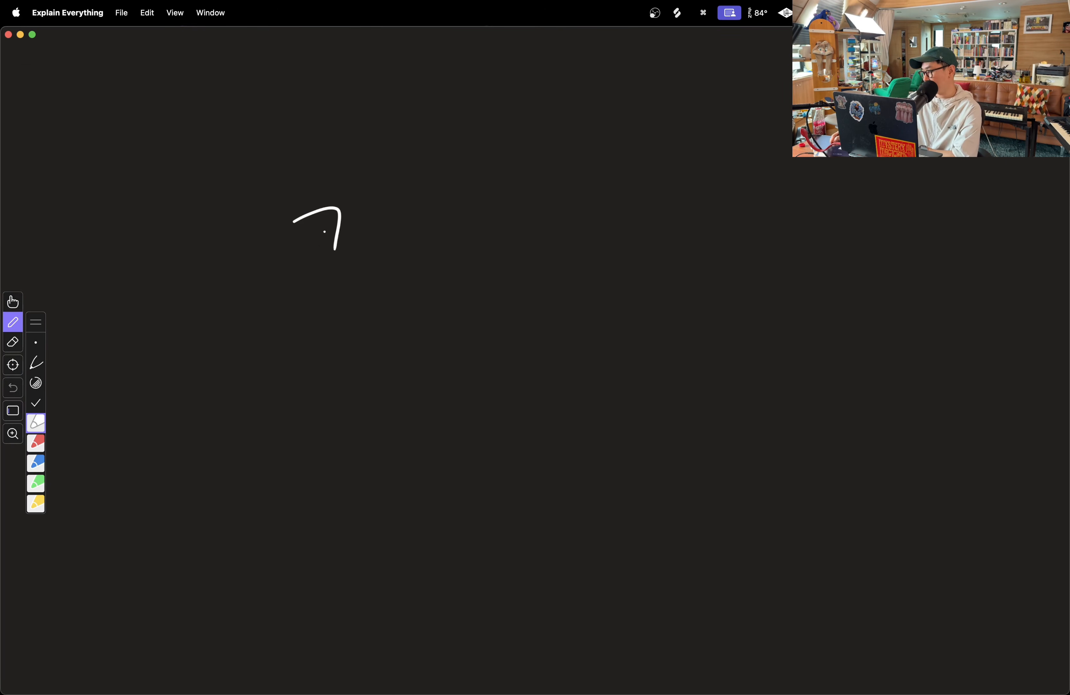
drag(267, 358, 471, 298)
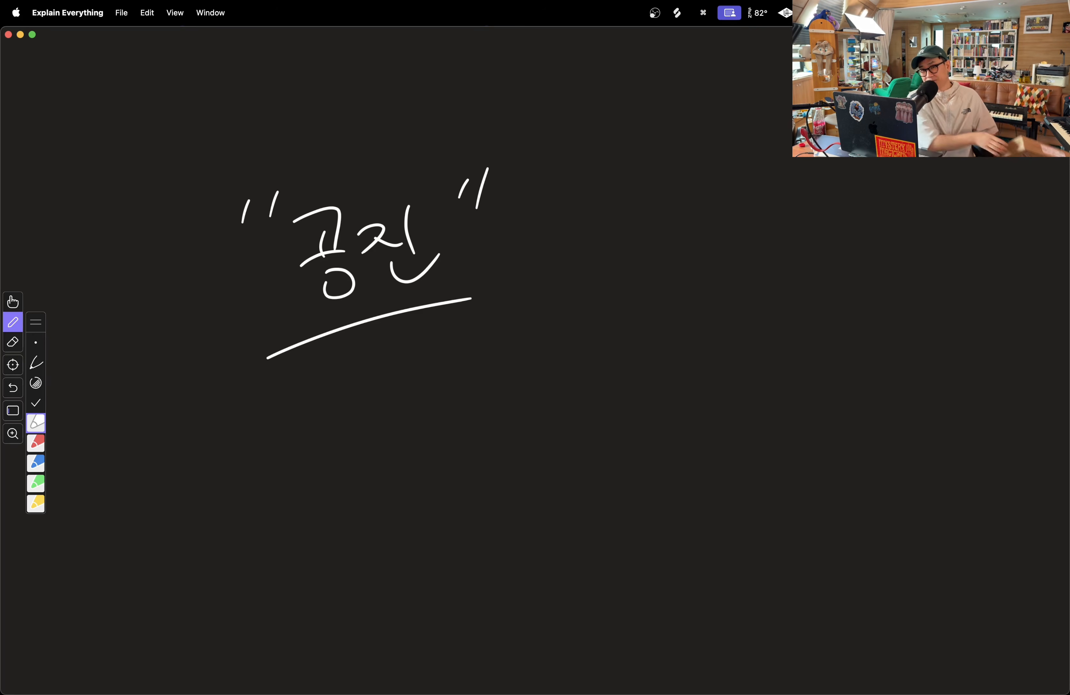
- Show the Photo Booth camera view and return to the Explain Everything whiteboard
key(ctrl+Up)
click(160, 545)
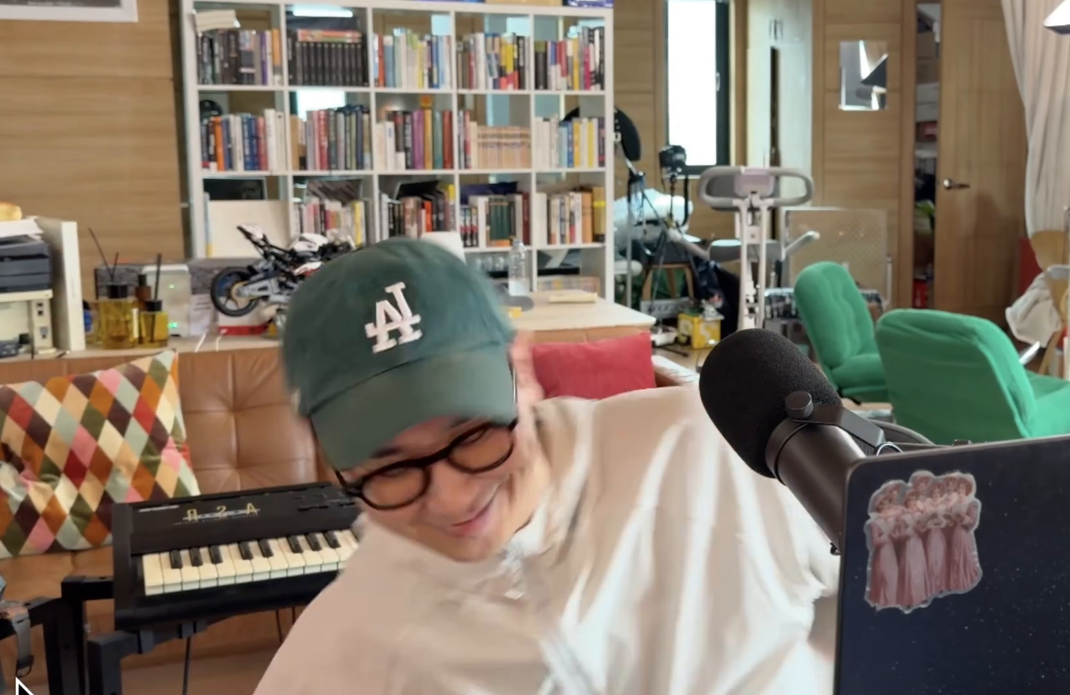
key(ctrl+Up)
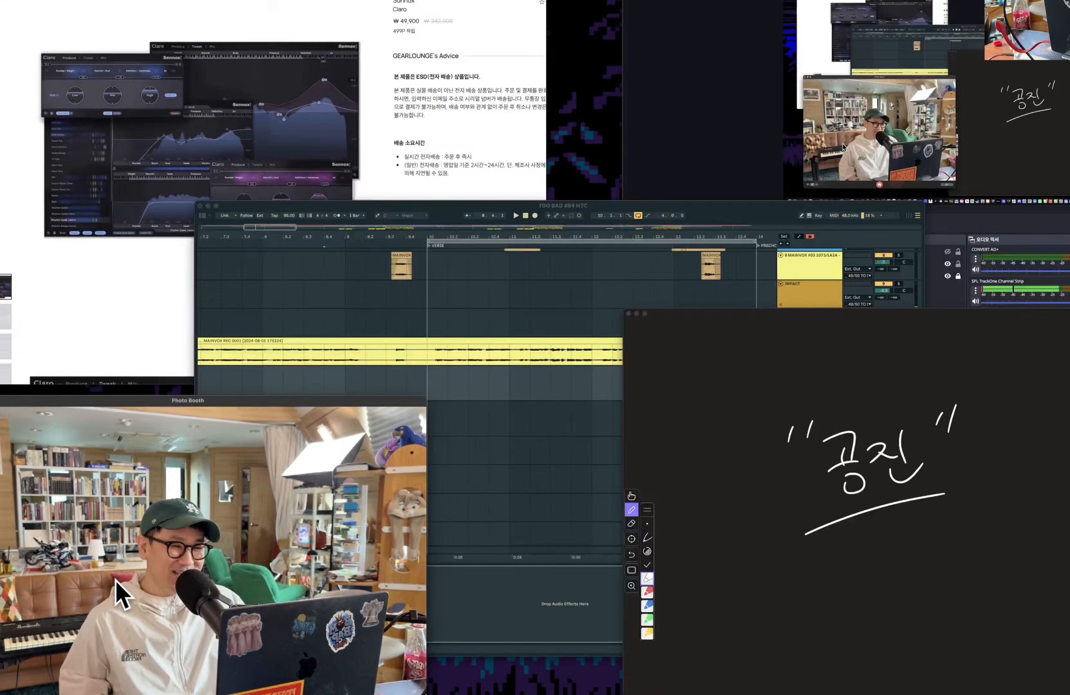
click(812, 595)
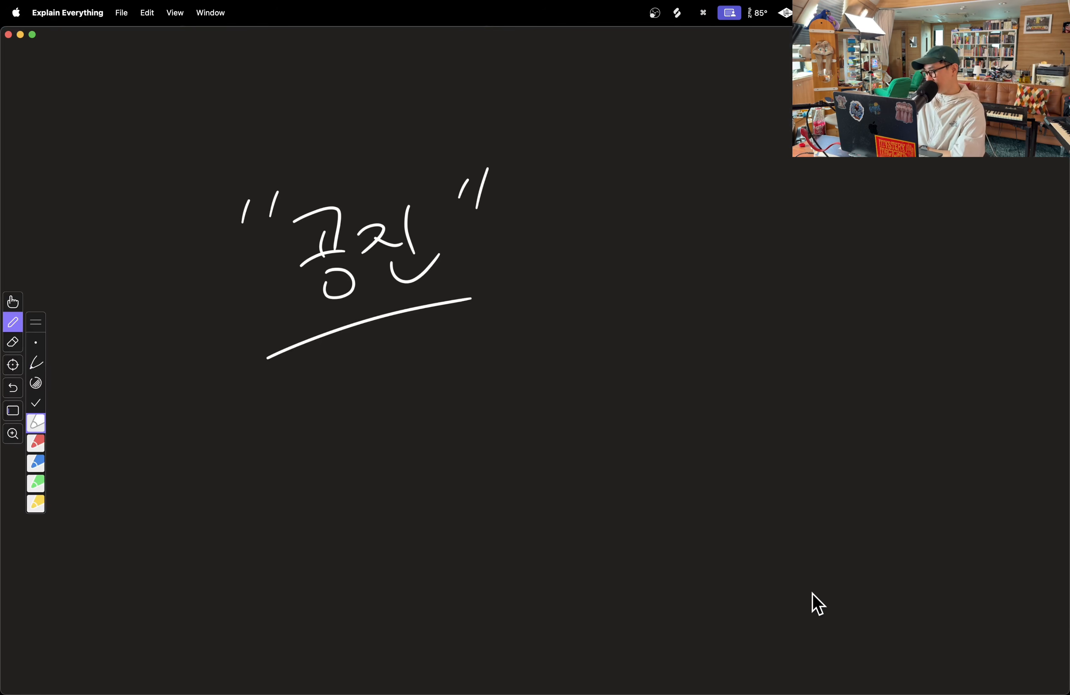
- Circle "공진" and handwrite "유난히 길게 지속되는 주파수" beneath it, with "길게" in blue and the rest in white
mouse_move(386, 336)
mouse_down()
mouse_move(477, 243)
mouse_move(383, 384)
mouse_up()
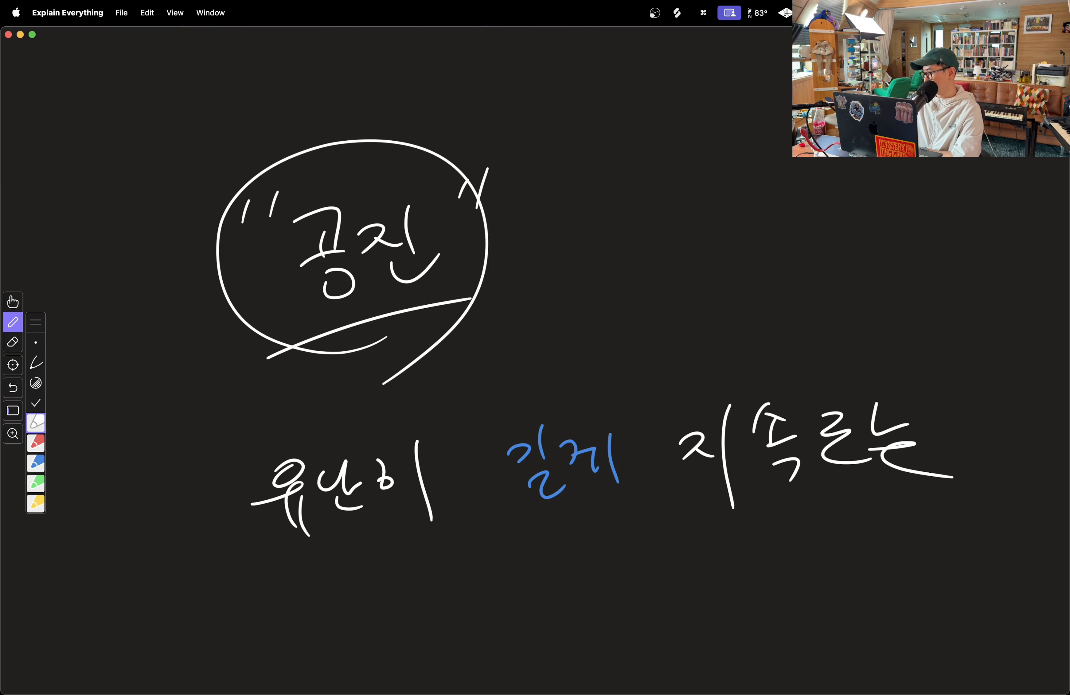
scroll(535, 361, right, 8)
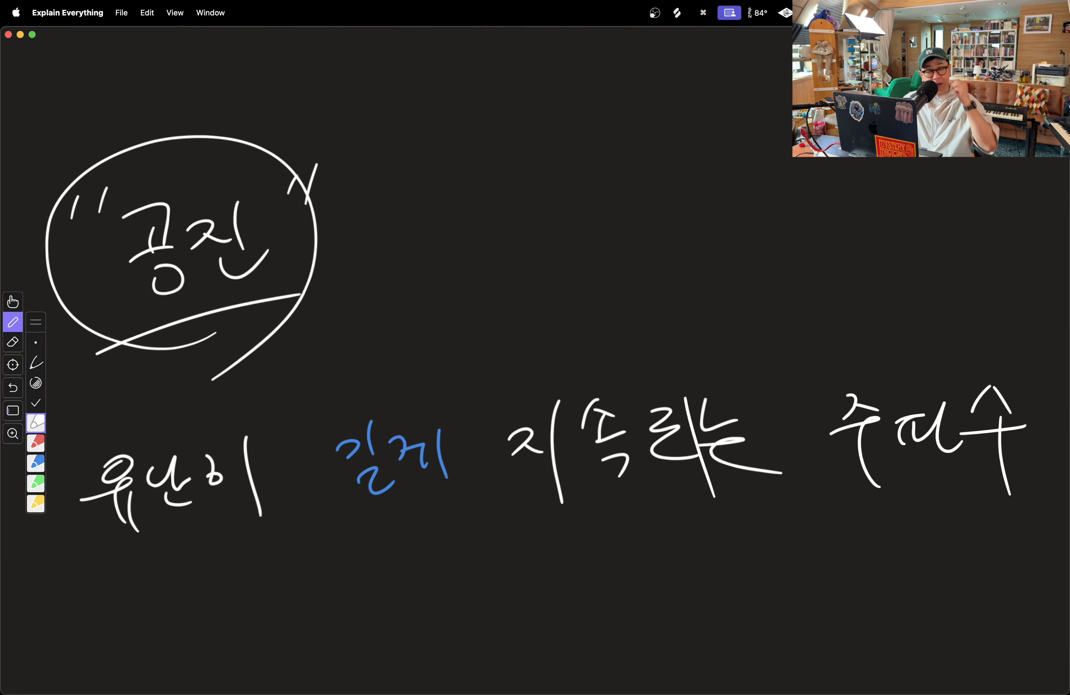
key(ctrl+Up)
click(790, 546)
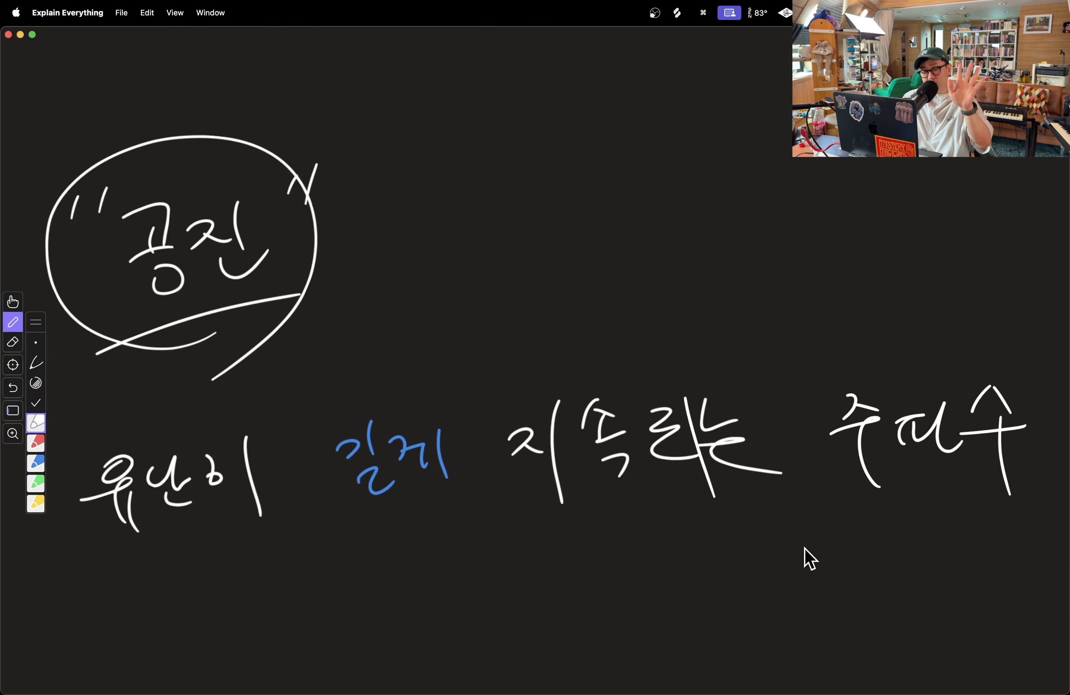
scroll(804, 560, down, 5)
scroll(805, 559, up, 5)
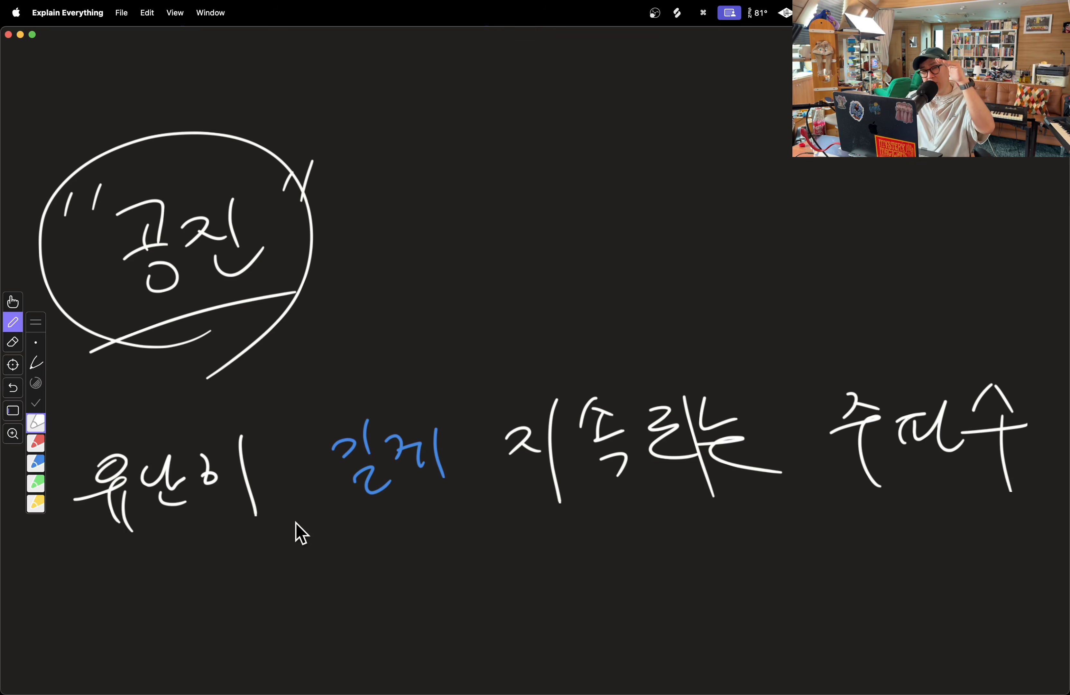
- Show the Photo Booth camera view over the whiteboard notes and go back to the whiteboard
key(ctrl+Up)
click(170, 569)
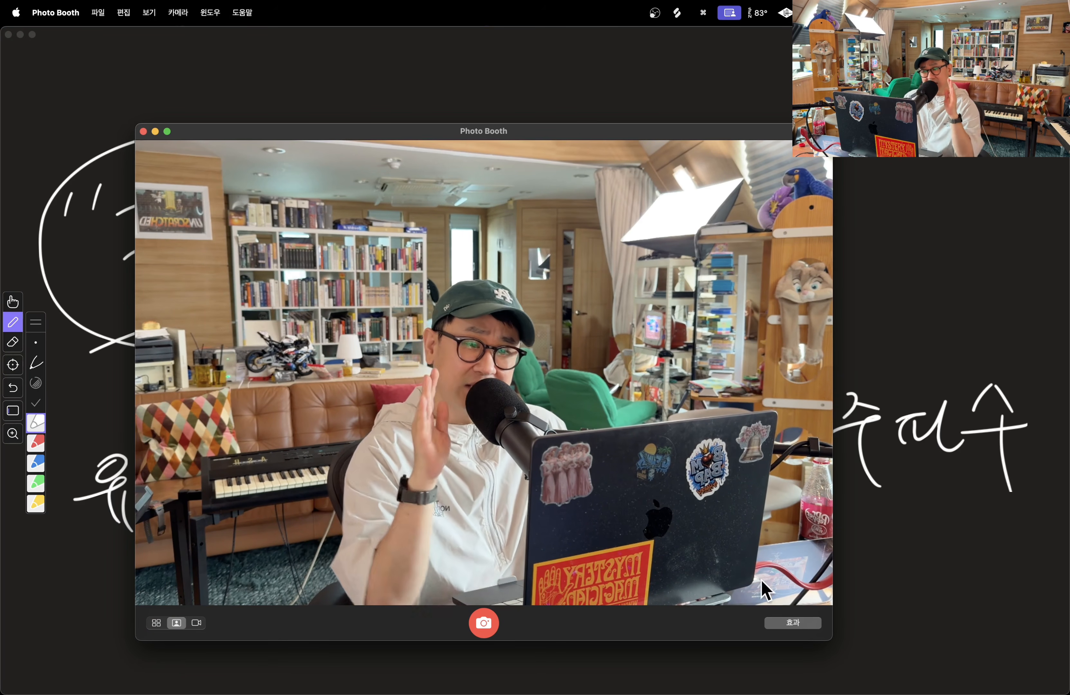
click(948, 625)
- Switch to Ableton Live and raise Claro's band 3 to a narrow boost of about 12.6 dB at 424.5 Hz
key(ctrl+Up)
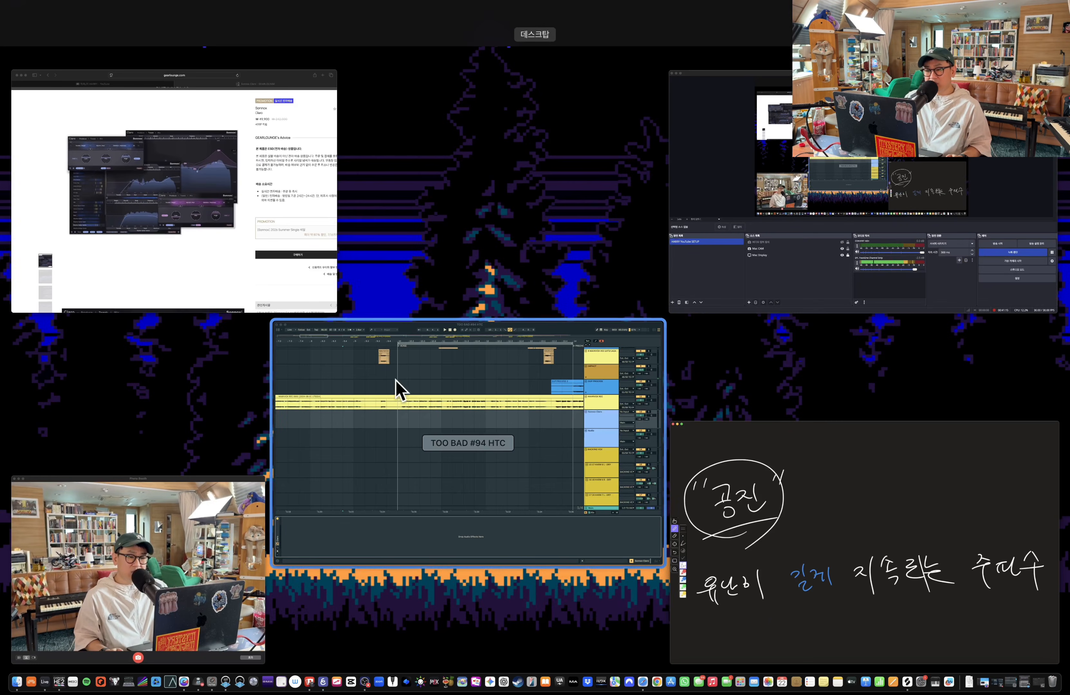
click(399, 388)
drag(491, 406, 446, 261)
- Bring up the Photo Booth camera view and return to the Claro window in Ableton Live
key(ctrl+Up)
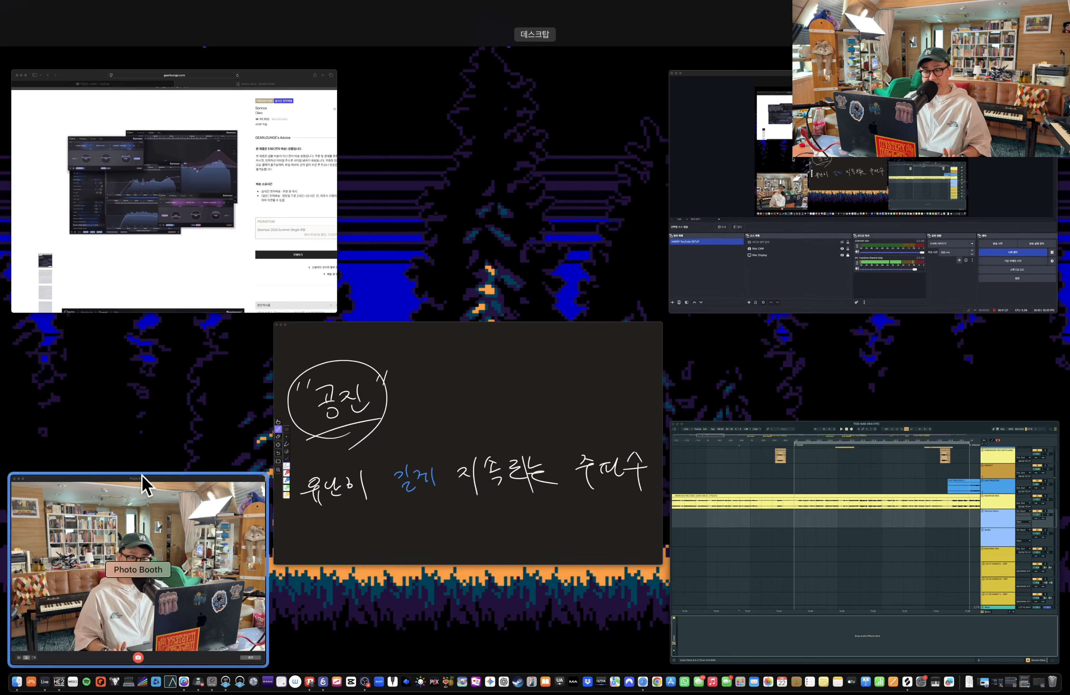
click(131, 519)
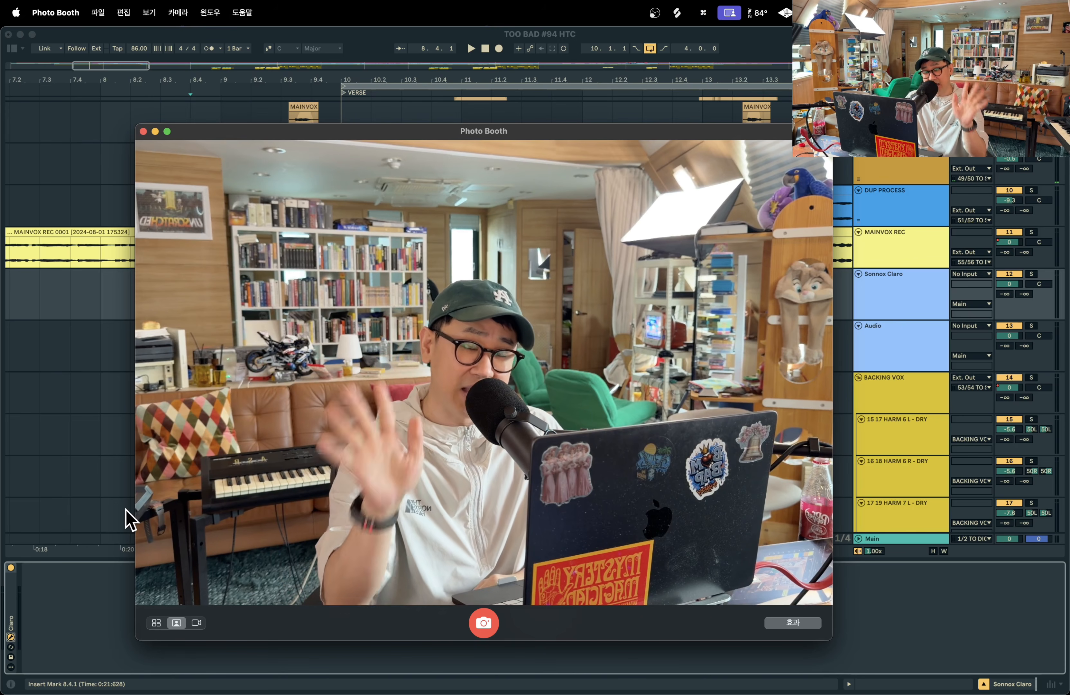
click(102, 459)
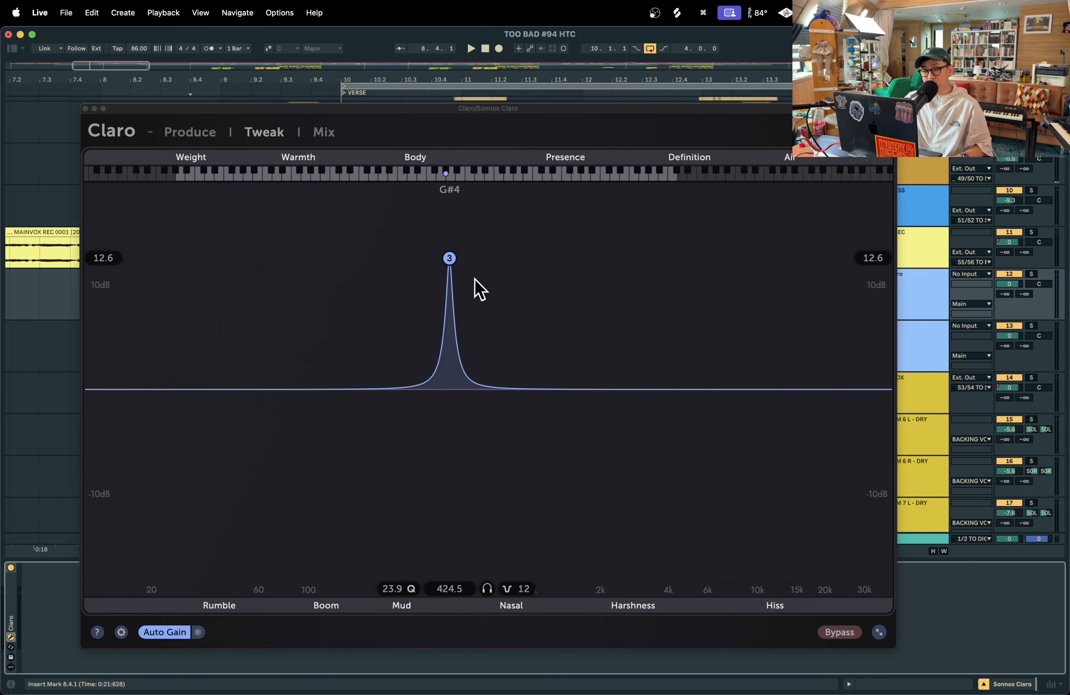
- Move band 3's narrow boost to about 13.7 dB at 294.7 Hz and briefly show the Photo Booth camera view
drag(445, 260, 414, 246)
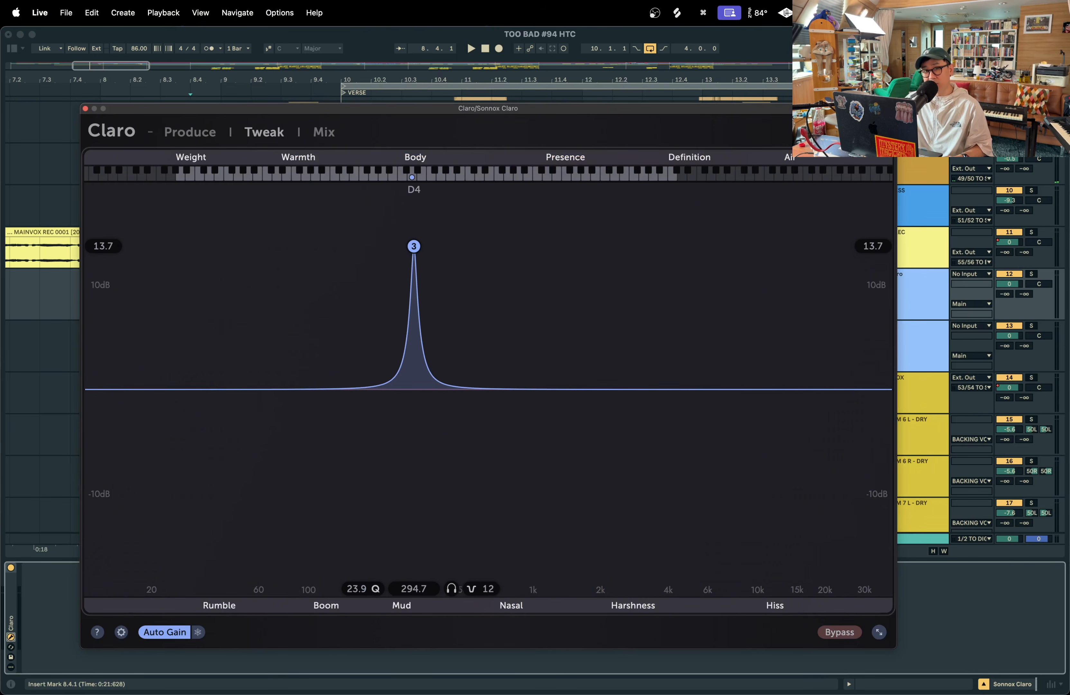
key(ctrl+Up)
click(208, 625)
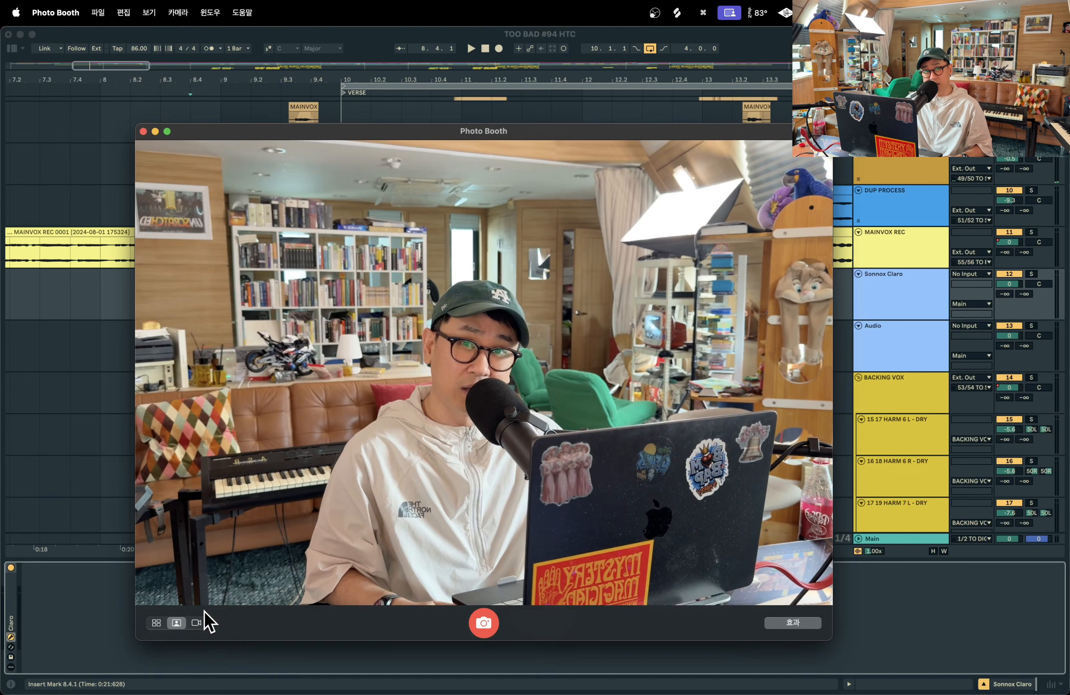
click(105, 476)
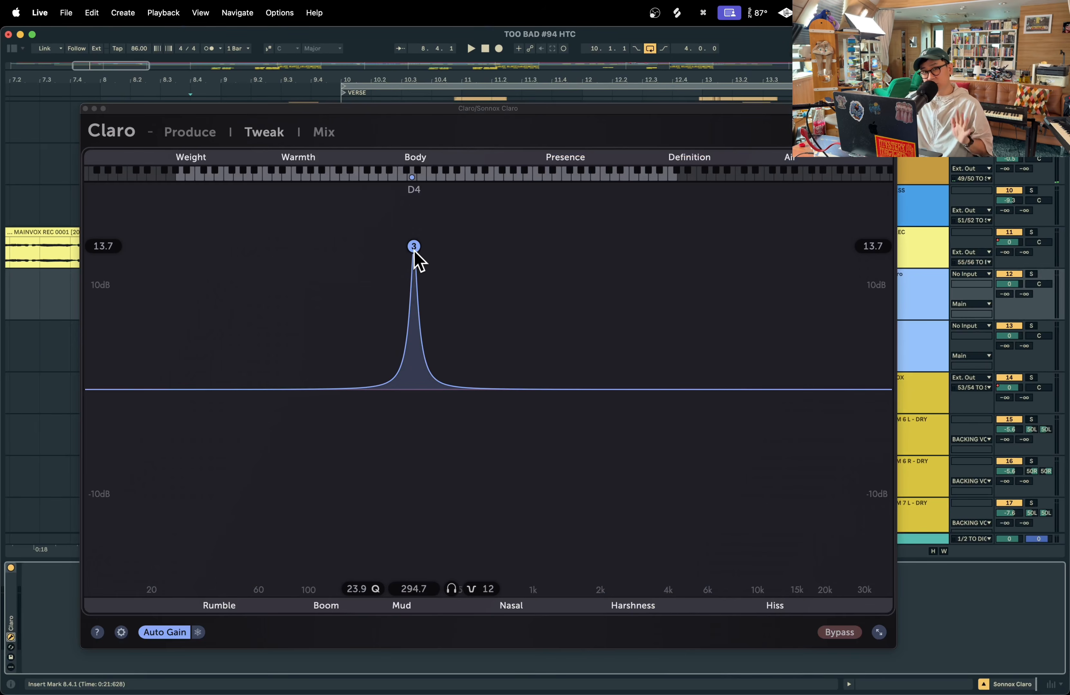
- Flatten band 3 to 0 dB at about 593.7 Hz, show the Photo Booth camera view and return to Ableton Live
drag(414, 249, 482, 389)
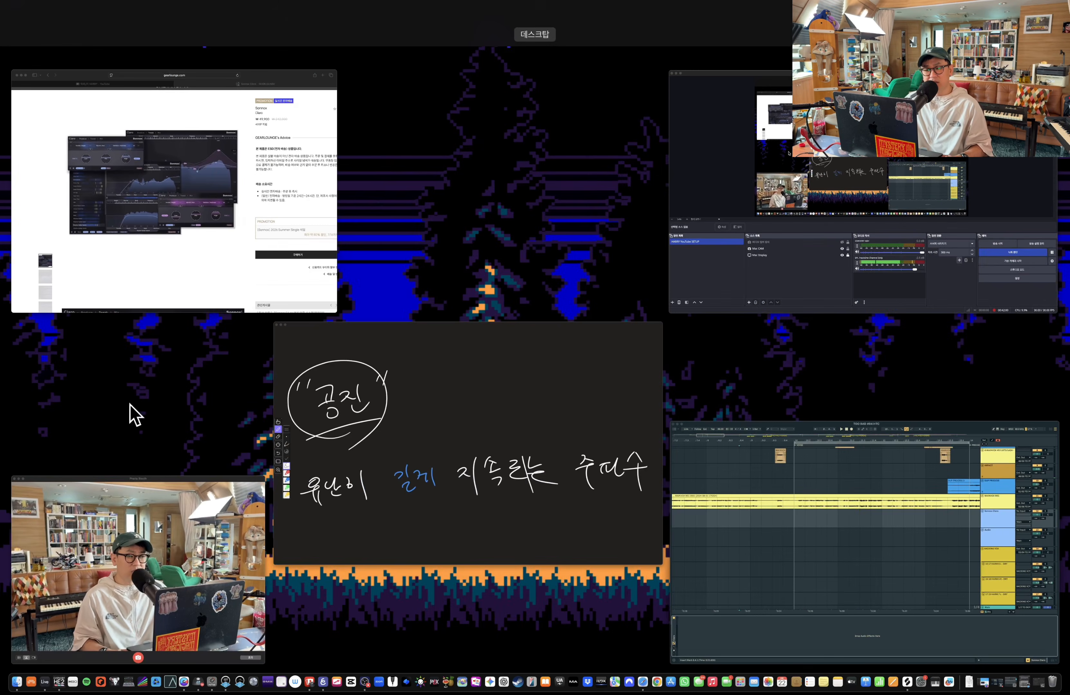
click(175, 554)
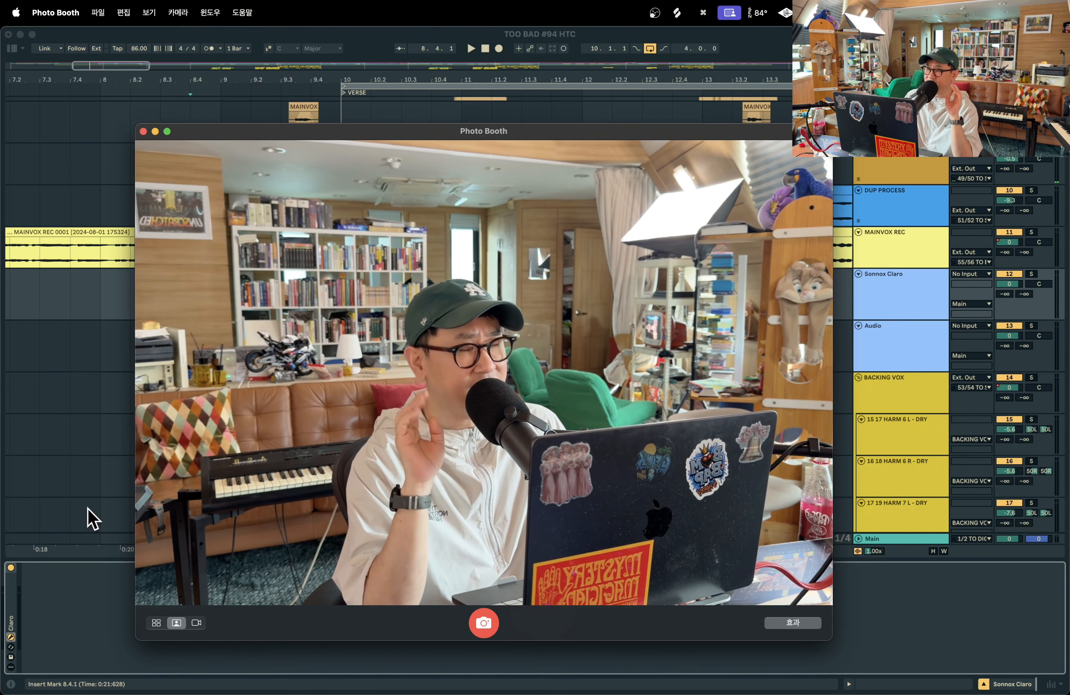
key(super+Tab)
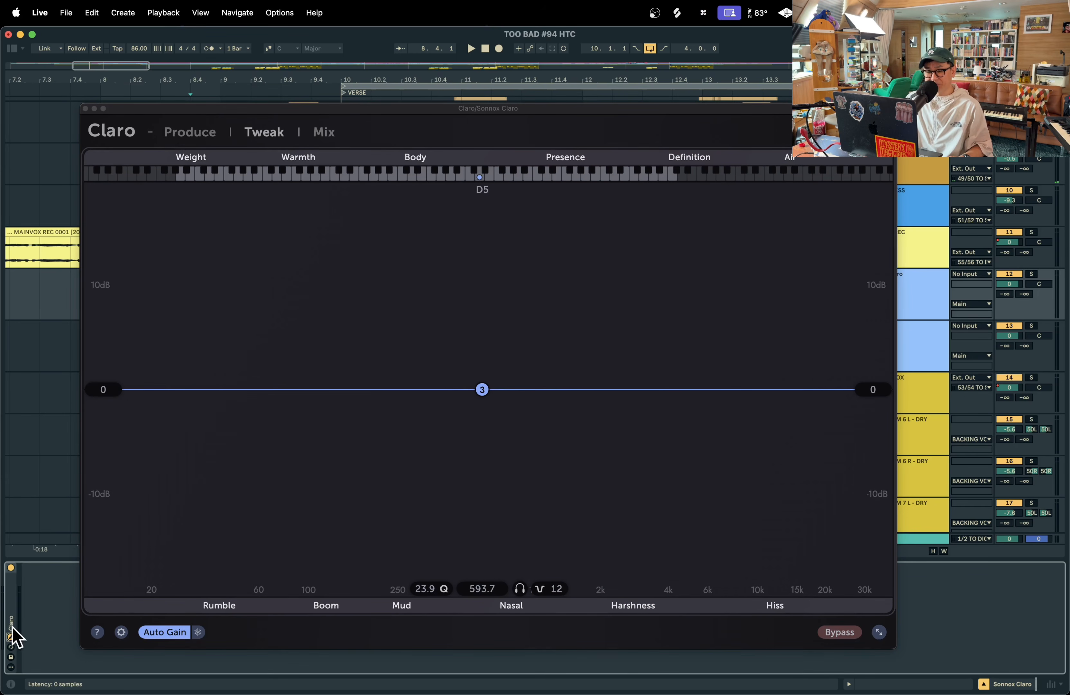
- Delete Claro from the Sonnox Claro track and add it from the Equalizer collection to the end of the MAINVOX REC device chain
click(11, 637)
key(BackSpace)
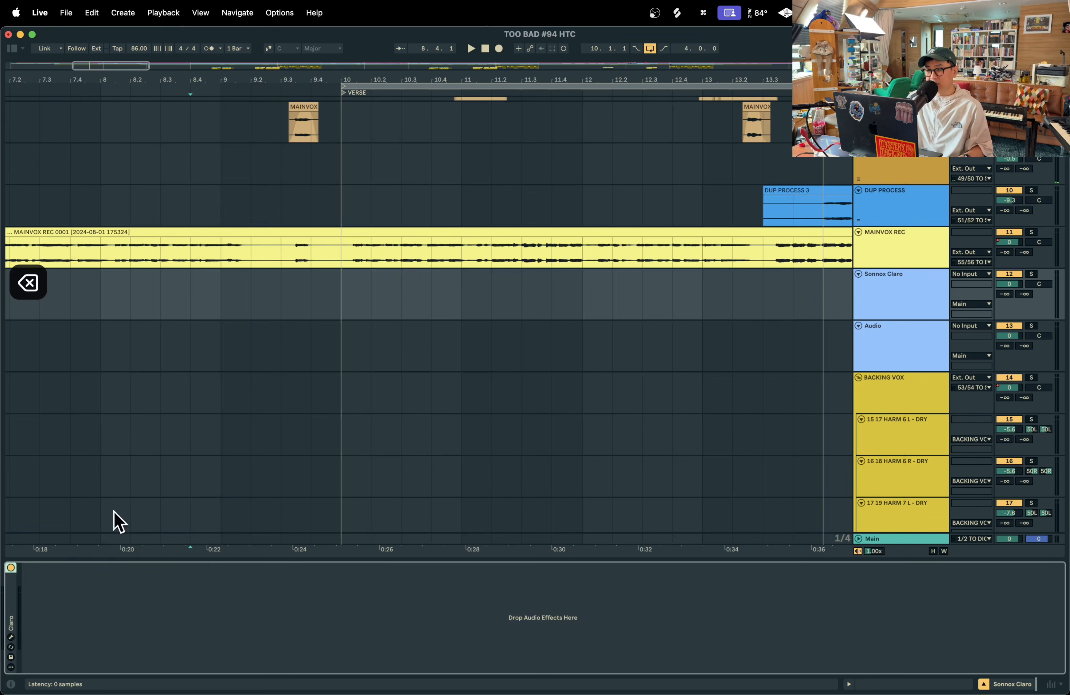
click(349, 259)
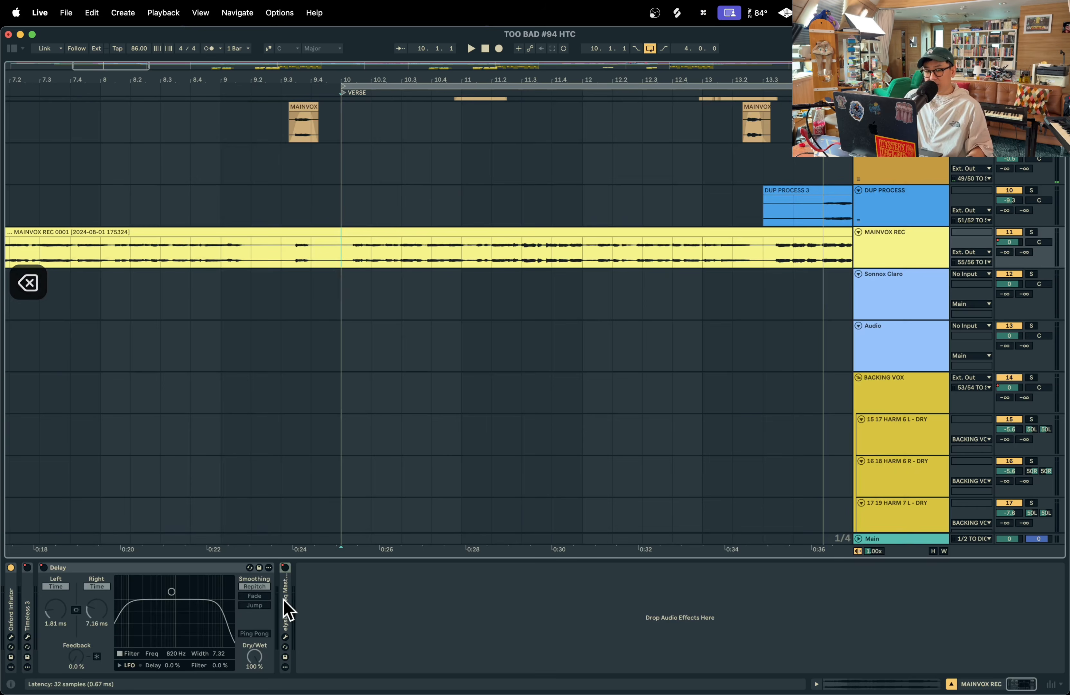
click(11, 48)
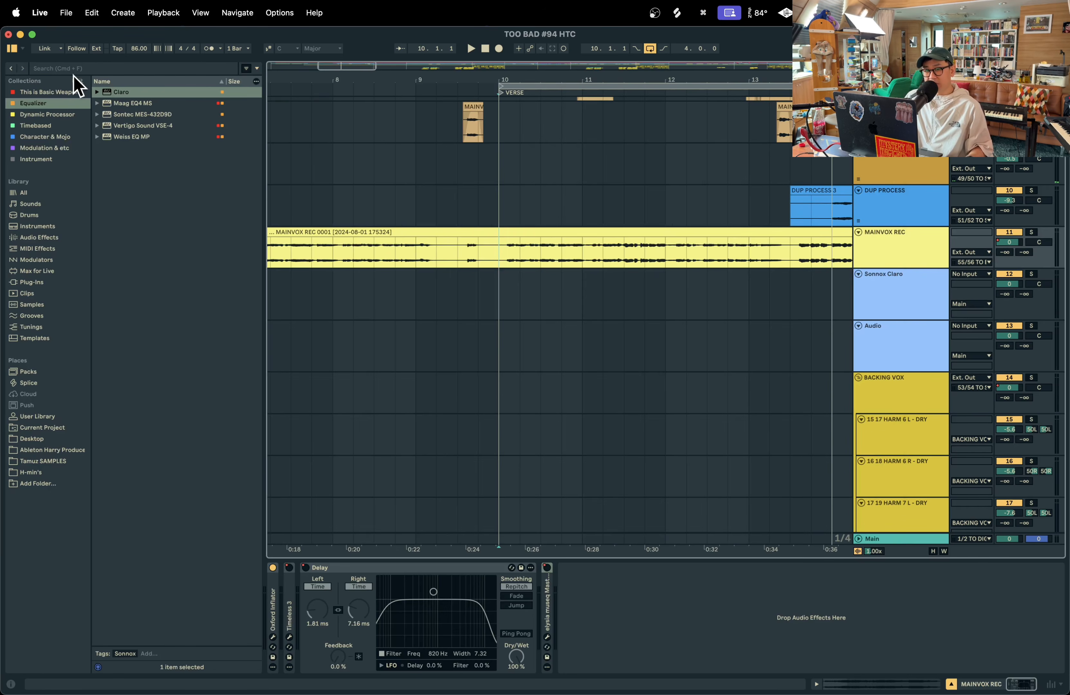
click(142, 93)
drag(261, 165, 599, 560)
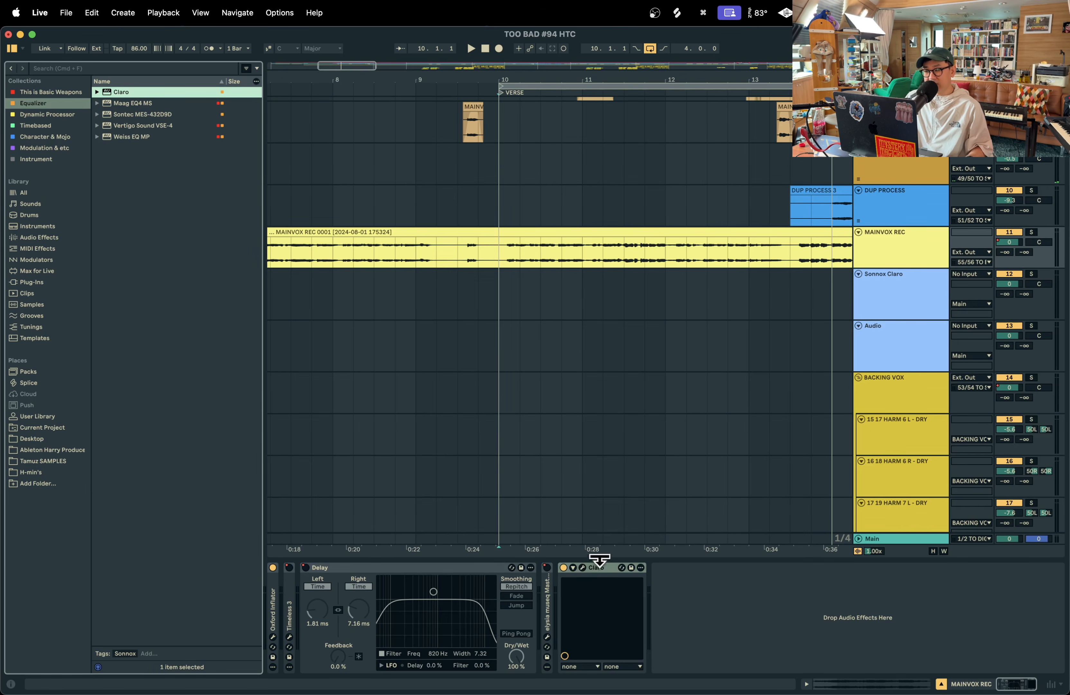
- Open the Claro plug-in window on MAINVOX REC and hide Live's browser and device view
click(582, 567)
drag(303, 124, 454, 286)
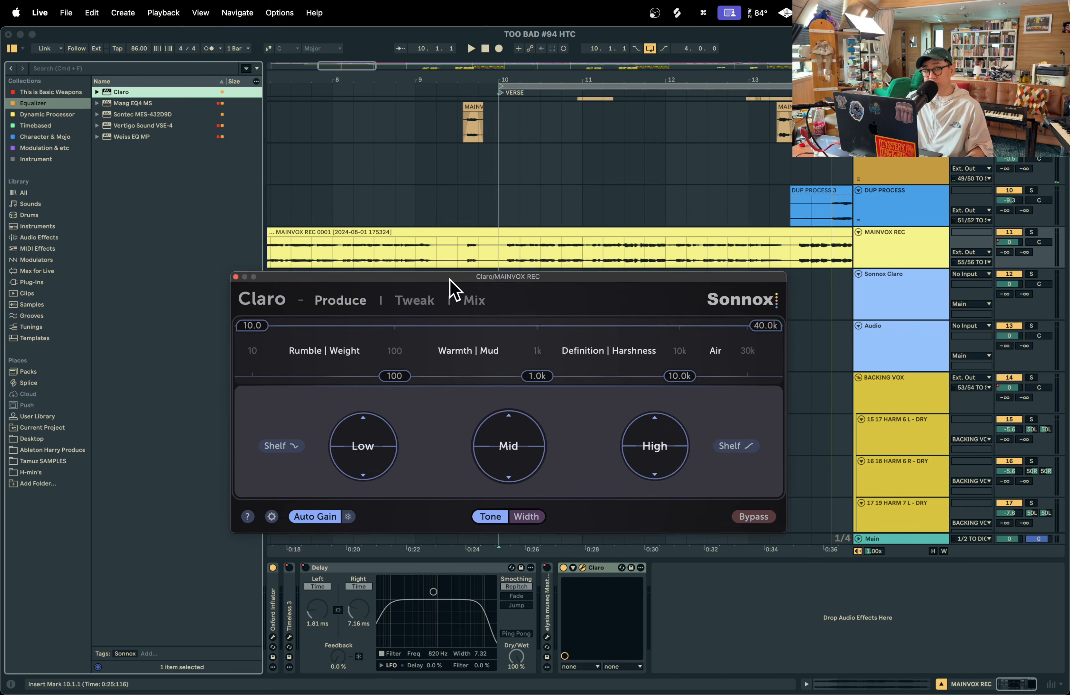
click(12, 48)
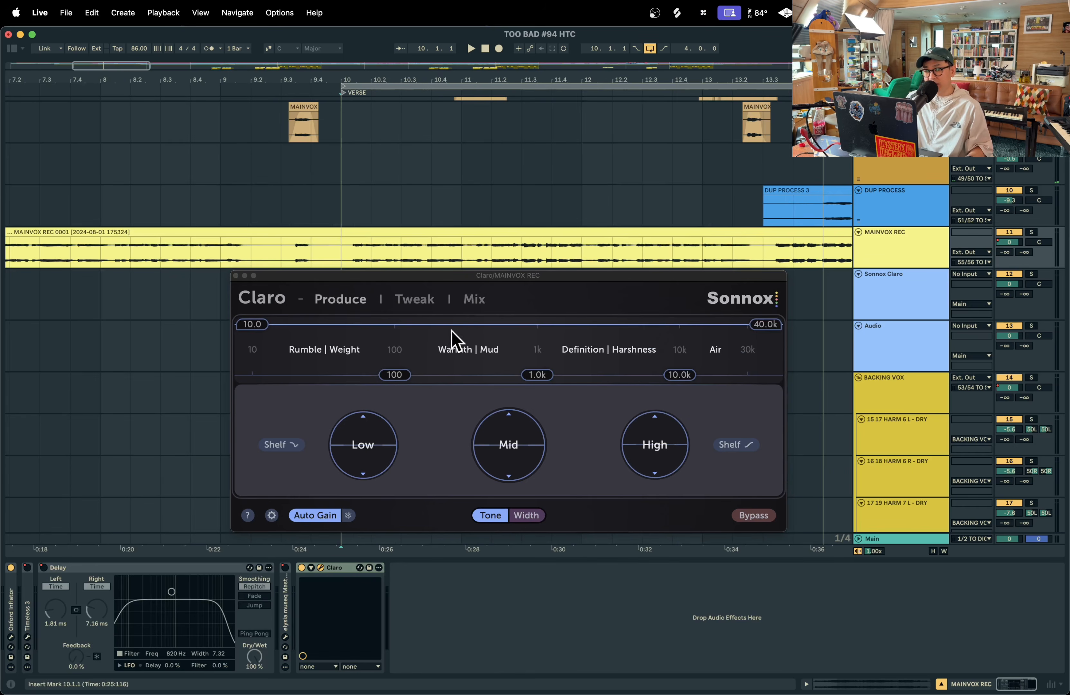
key(alt+super+l)
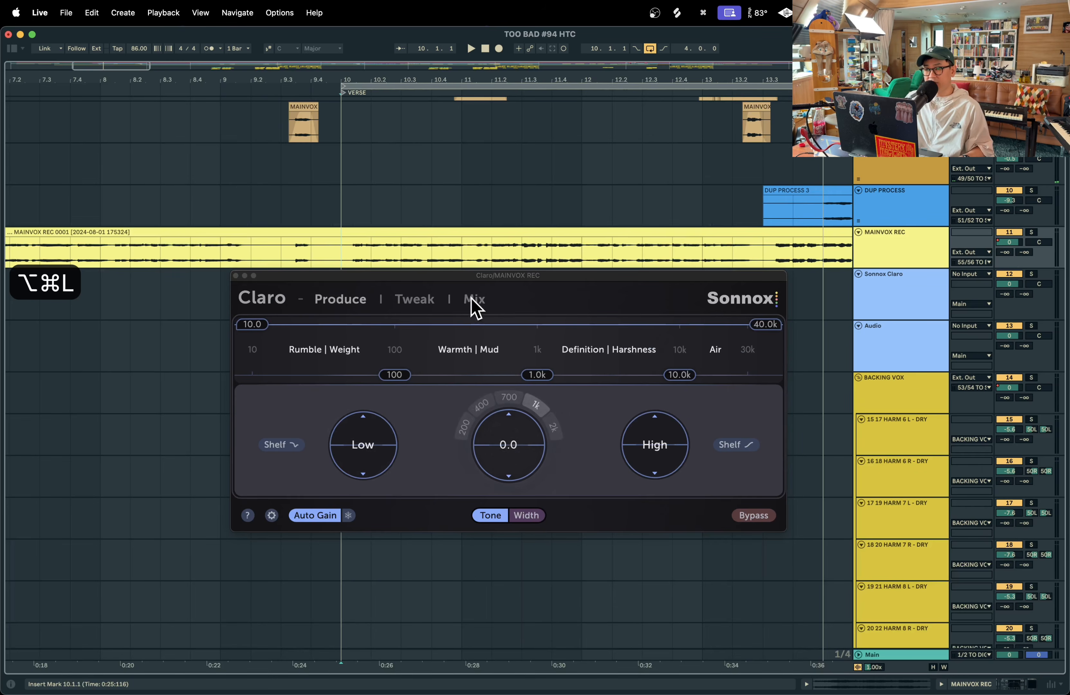
- Switch Claro to the Tweak view and reposition its window so the whole EQ graph fits on screen
drag(459, 276, 446, 322)
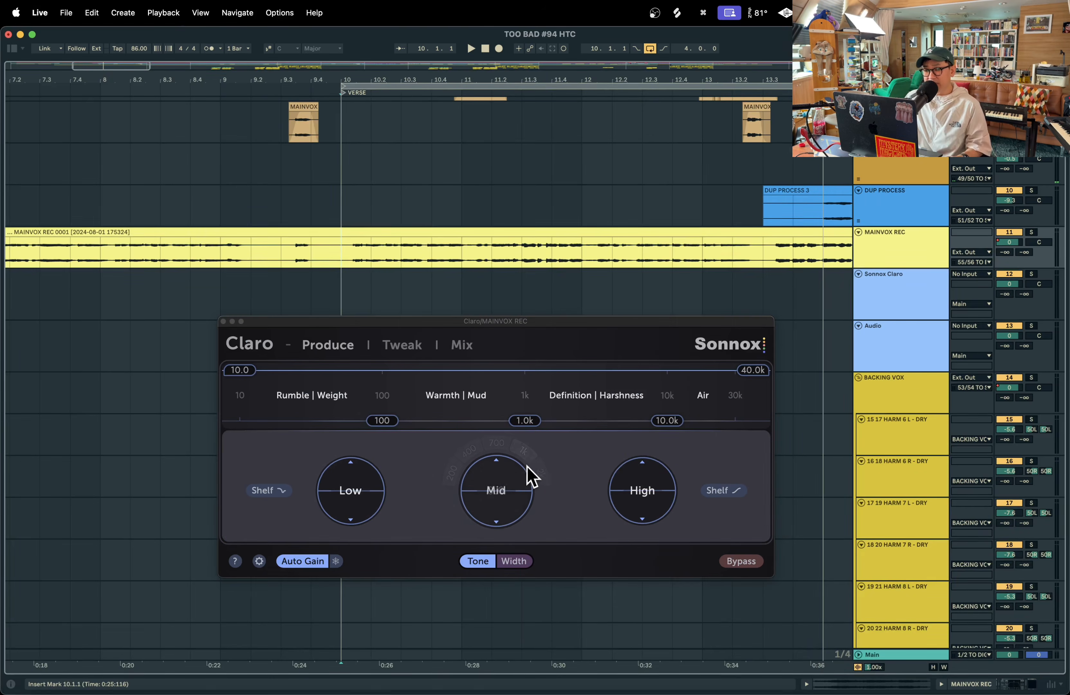
click(405, 343)
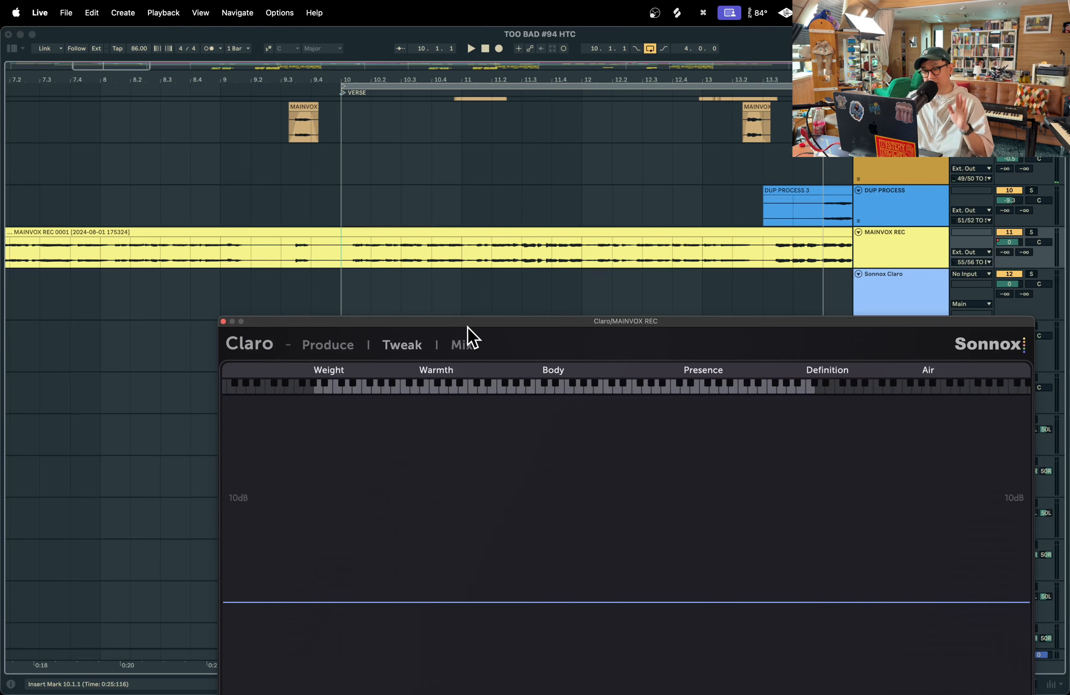
drag(465, 322, 330, 169)
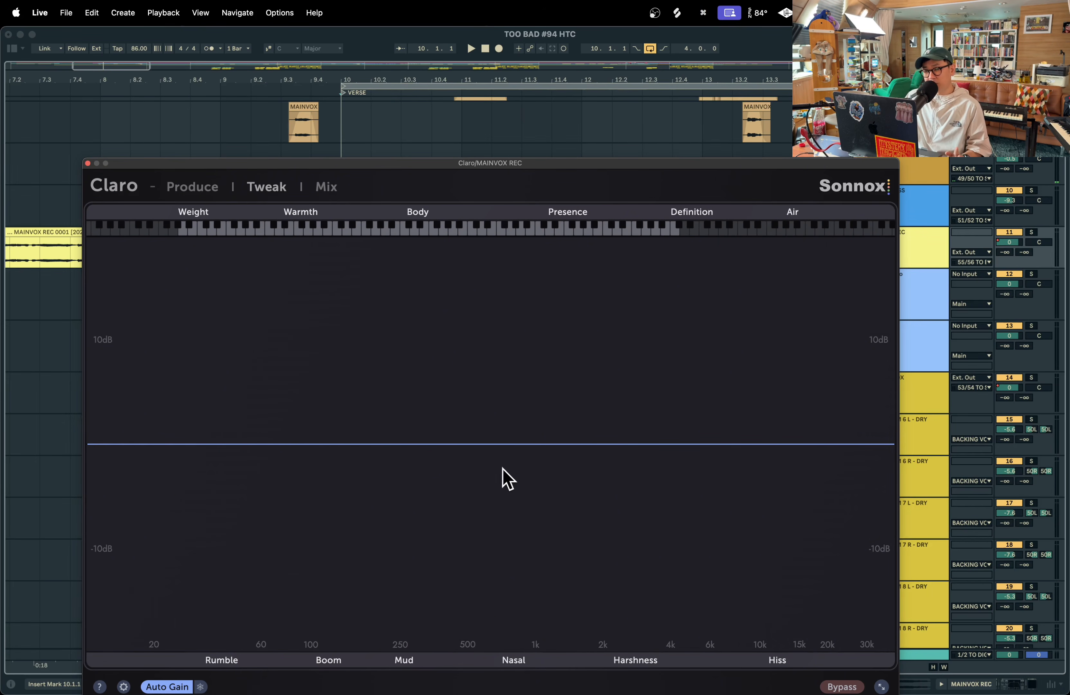
- Add an EQ band cutting about 1.7 dB at 775.7 Hz in Claro and start playback
mouse_move(499, 445)
mouse_down()
mouse_move(503, 430)
mouse_move(511, 461)
mouse_up()
key(space)
- Solo the MAINVOX REC track during playback, listen to it briefly and stop playback
key(s)
key(s)
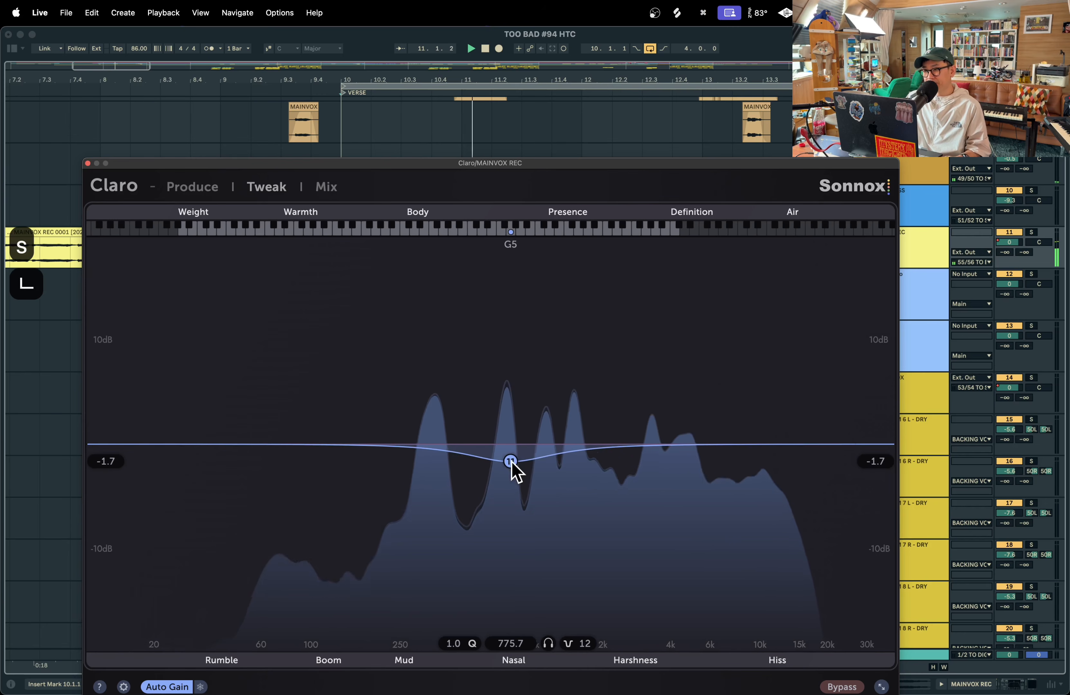
click(919, 243)
key(s)
key(s)
key(s)
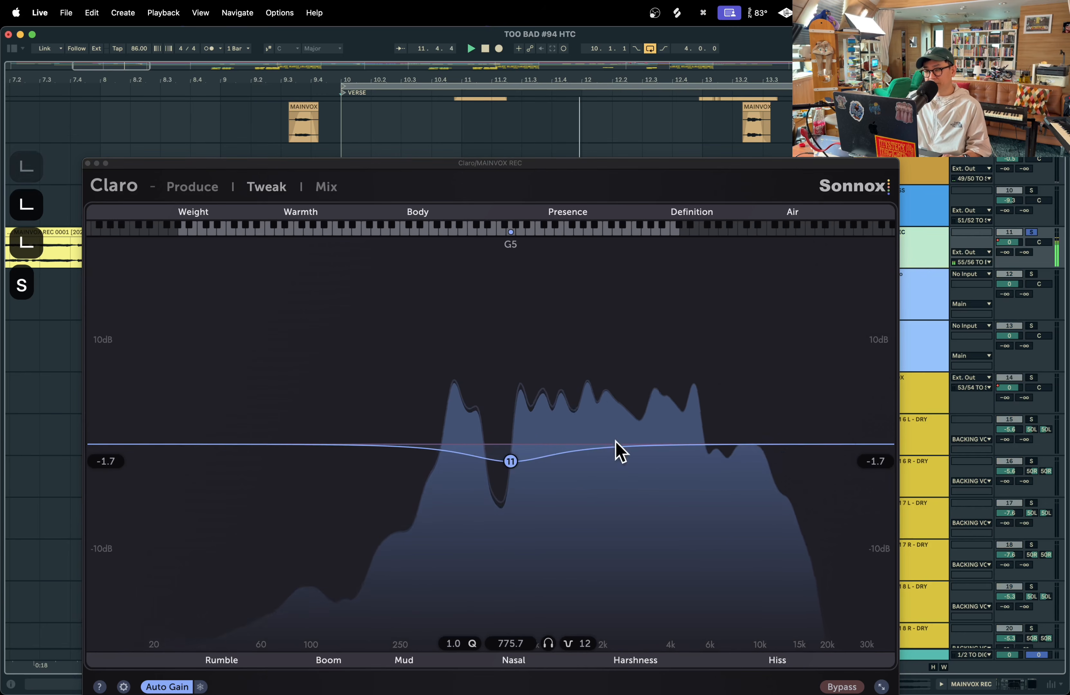
key(space)
- Narrow the EQ band to a Q of 18.7 and move it to about -0.5 dB at 857.6 Hz
drag(510, 461, 513, 453)
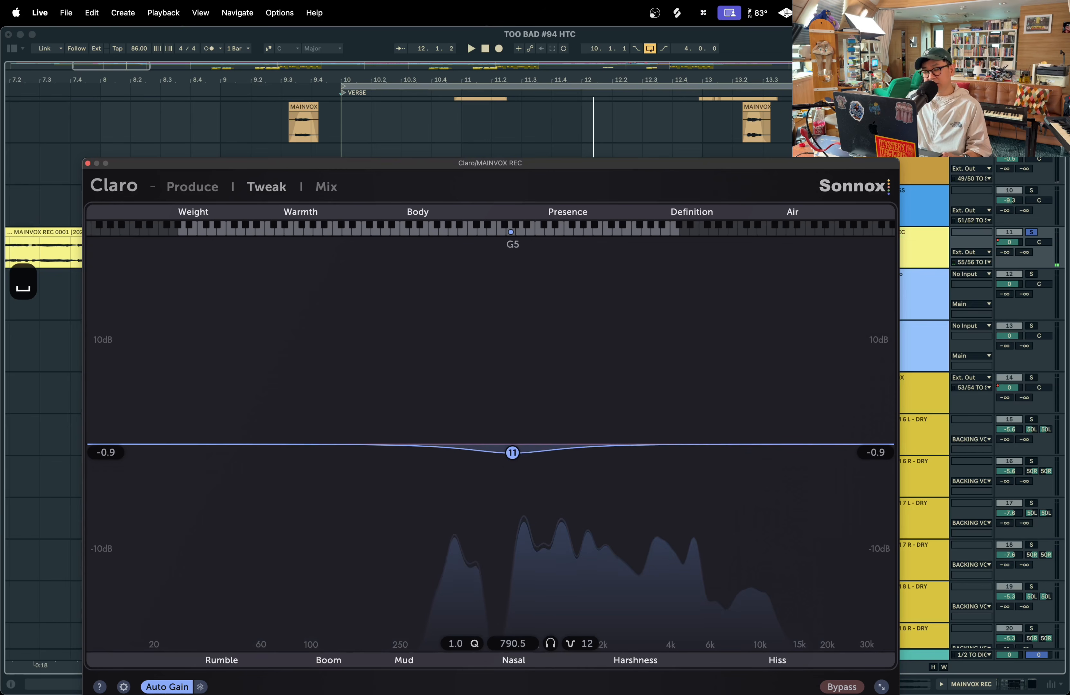
scroll(514, 459, up, 10)
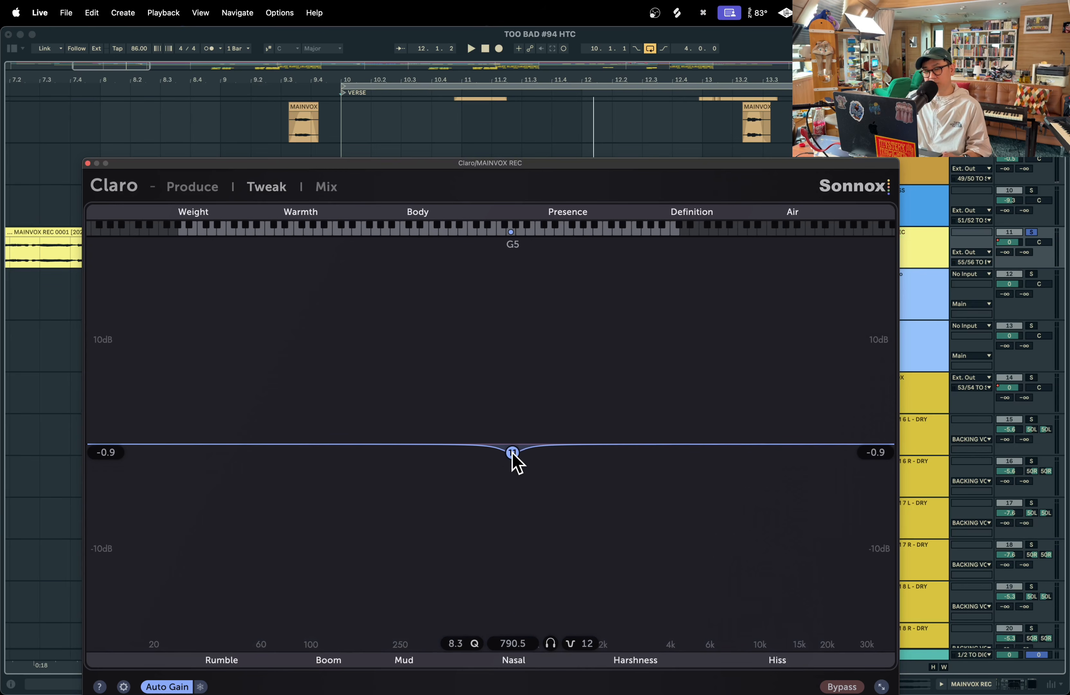
mouse_move(512, 453)
mouse_down()
mouse_move(501, 301)
mouse_move(506, 505)
mouse_move(521, 449)
mouse_up()
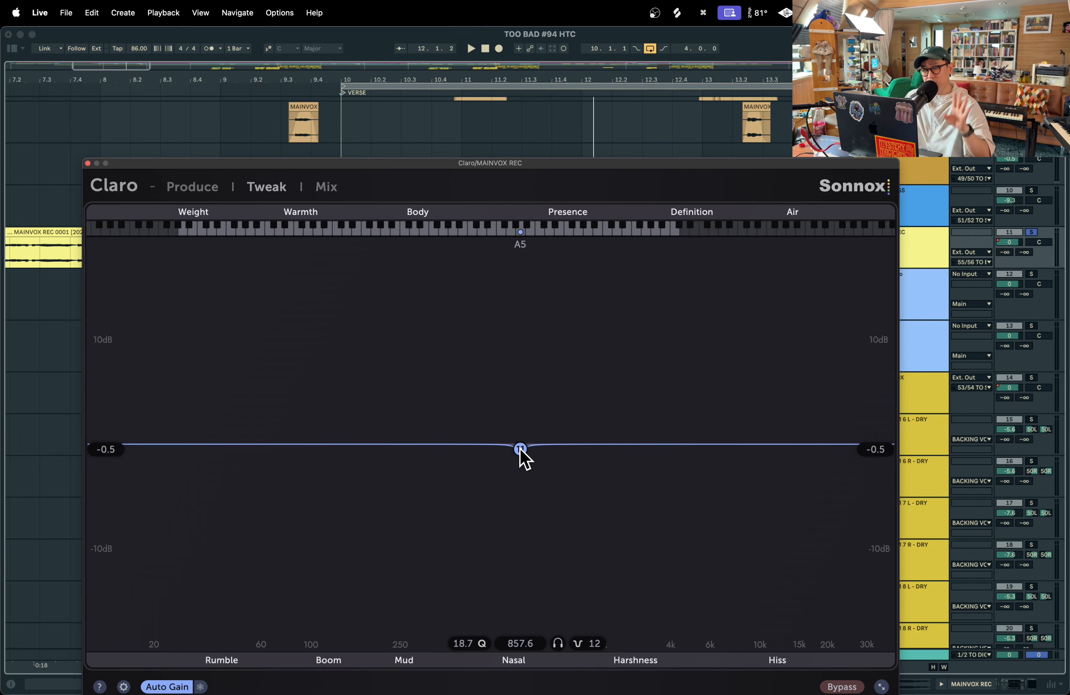
- Show the Sonnox Claro product page on gearlounge.com in Safari and return to Ableton Live
key(ctrl+Up)
click(190, 228)
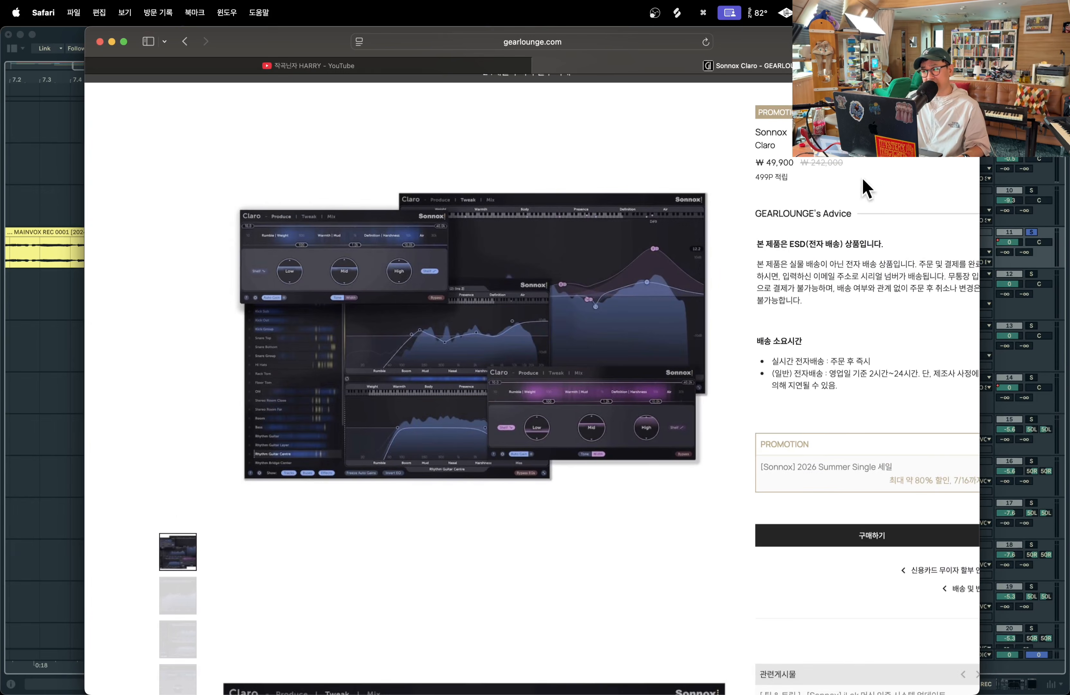
scroll(865, 186, up, 3)
scroll(836, 157, down, 3)
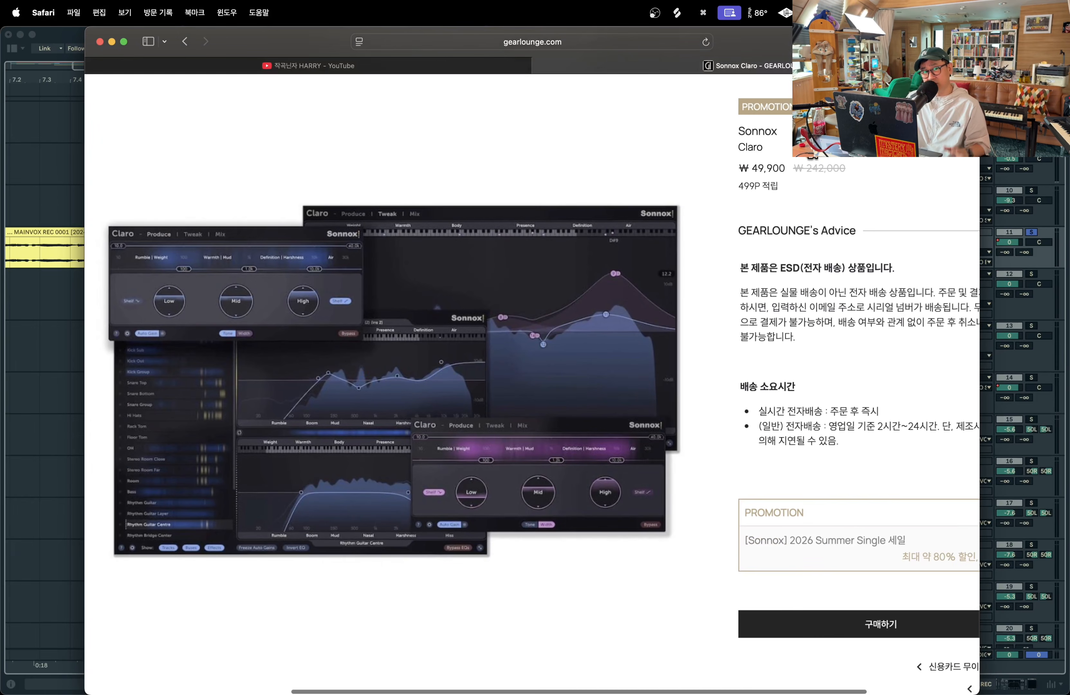
key(ctrl+Up)
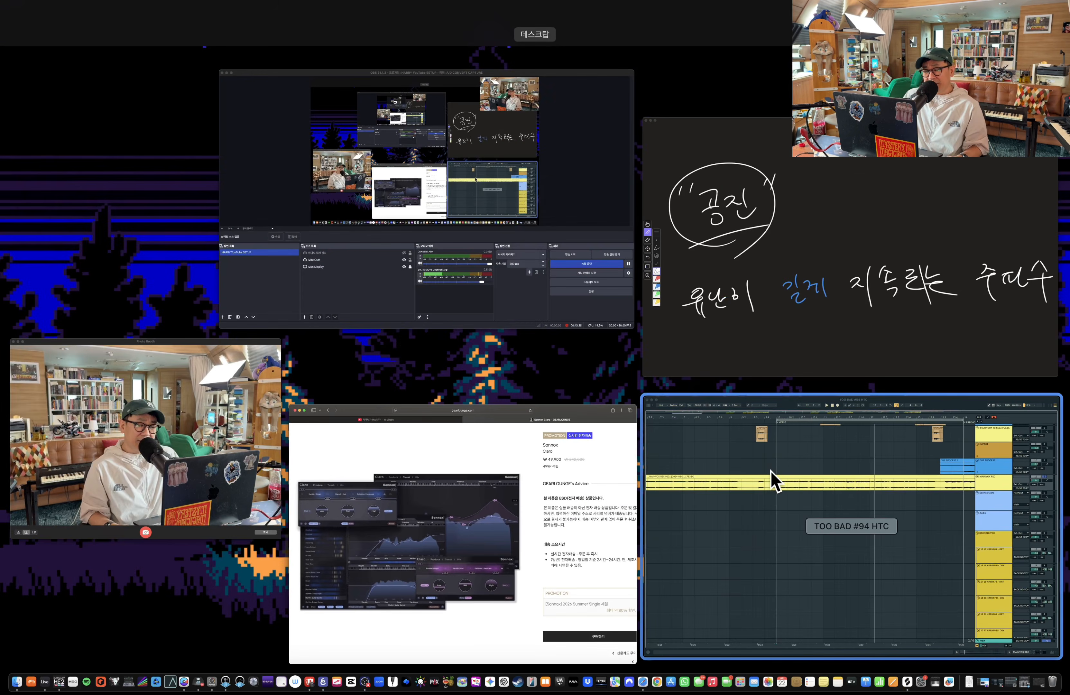
click(772, 413)
- Play the soloed vocal while moving the narrow cut to about -1.2 dB at 353.4 Hz, and stop playback
mouse_move(522, 449)
mouse_down()
mouse_move(509, 387)
mouse_move(517, 456)
mouse_up()
key(space)
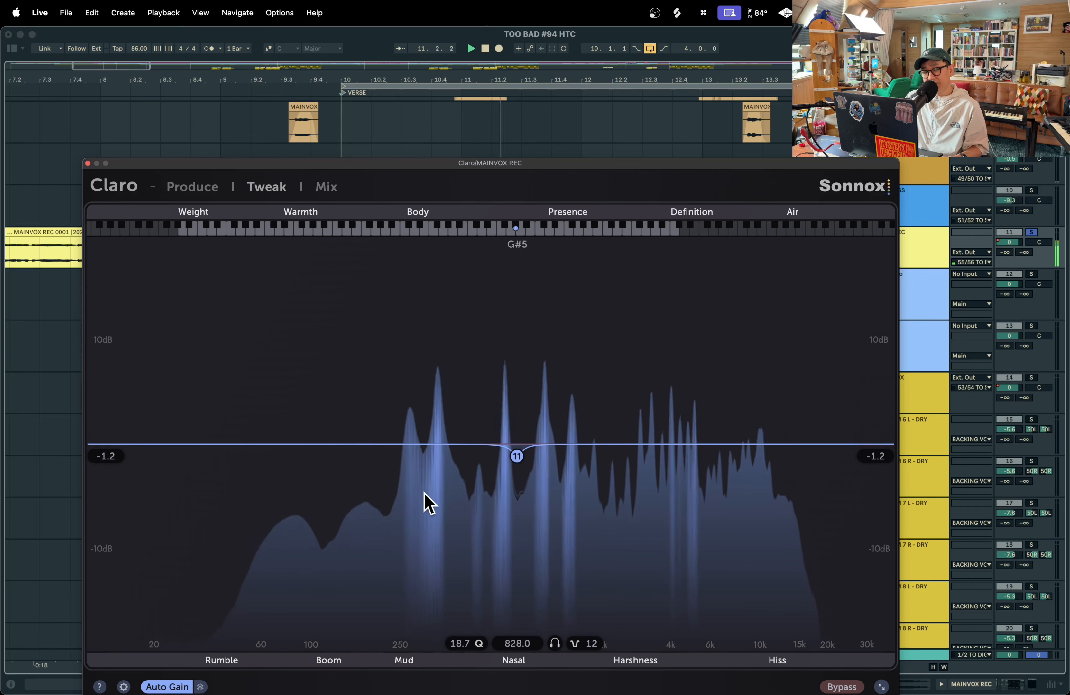
drag(517, 458, 434, 456)
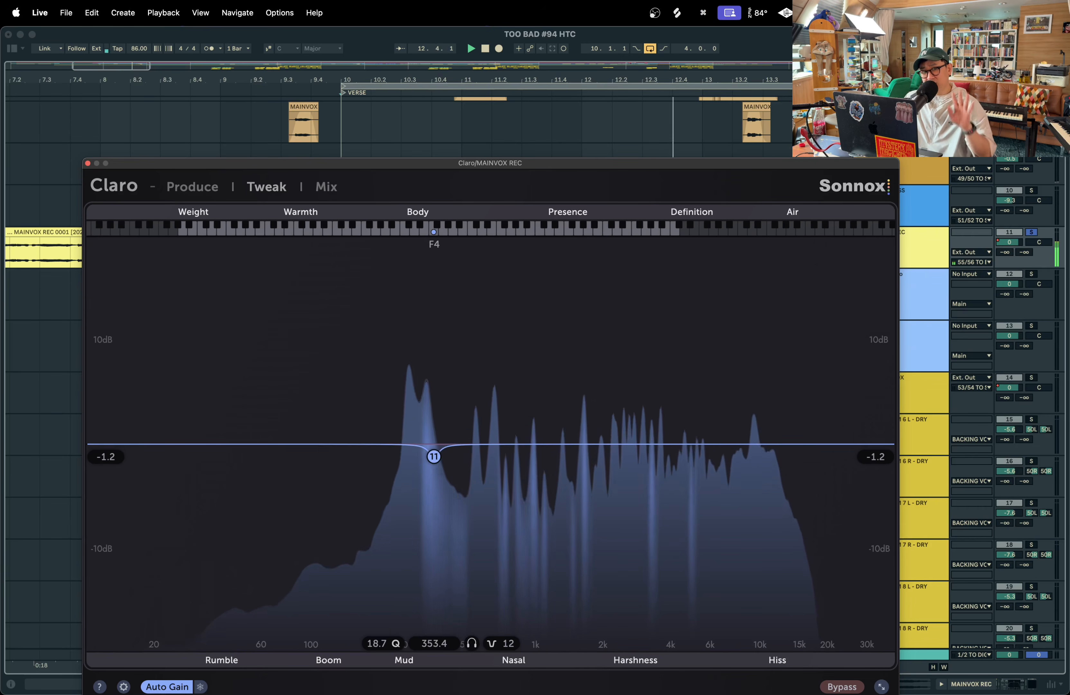
key(space)
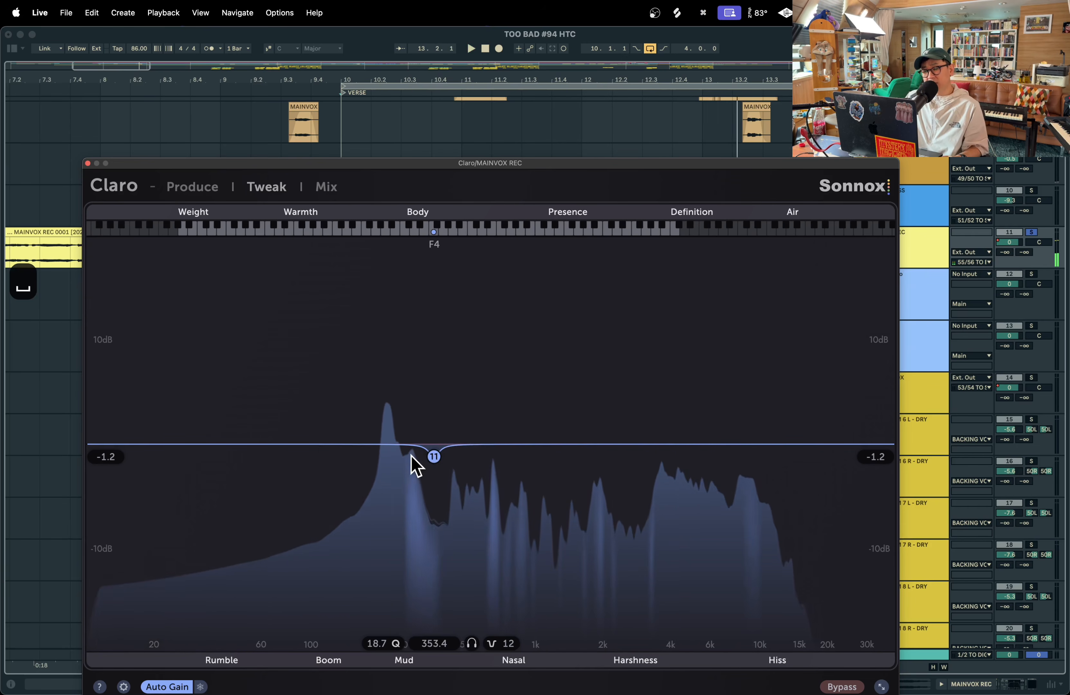
- Bring up the Photo Booth camera view and return to the Claro window in Ableton Live
key(ctrl+Up)
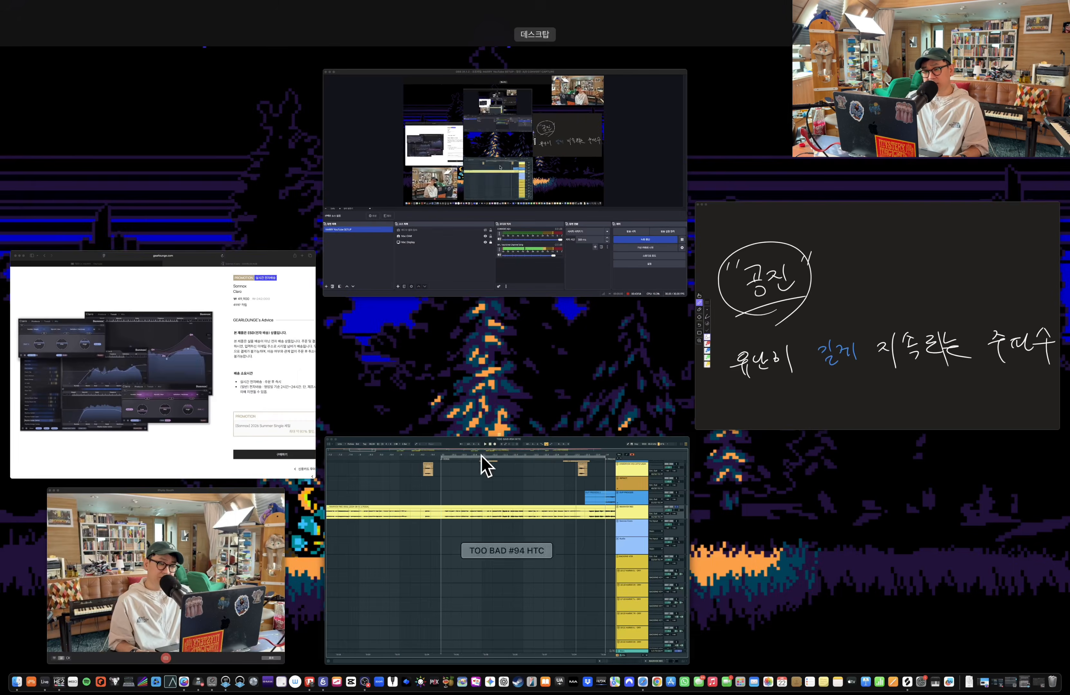
click(235, 602)
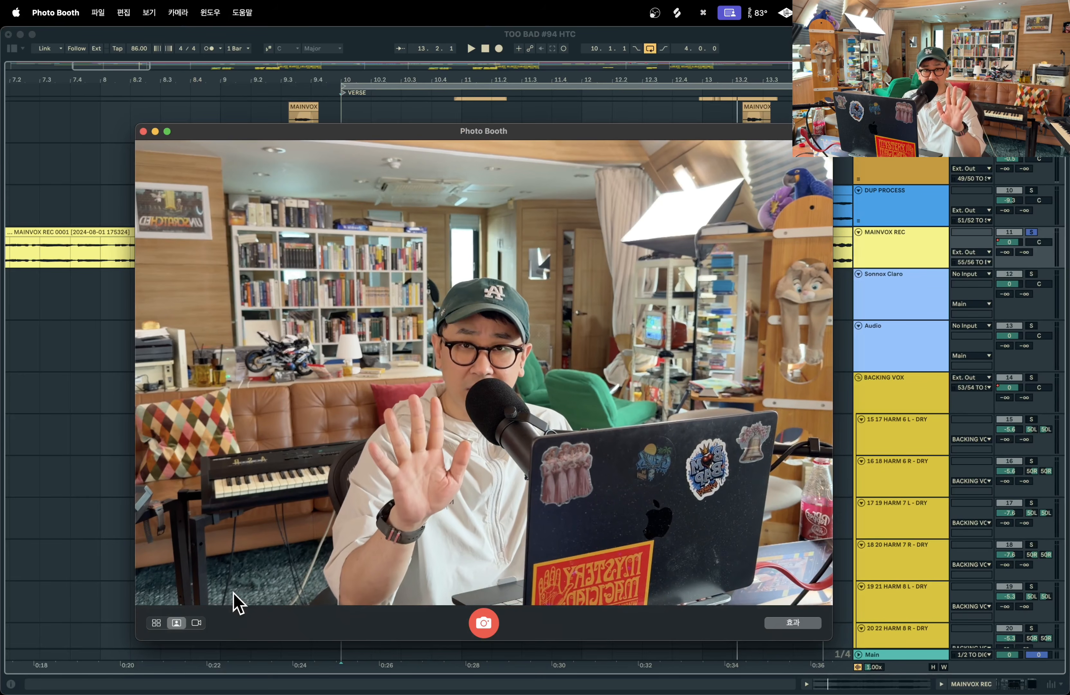
key(ctrl+Up)
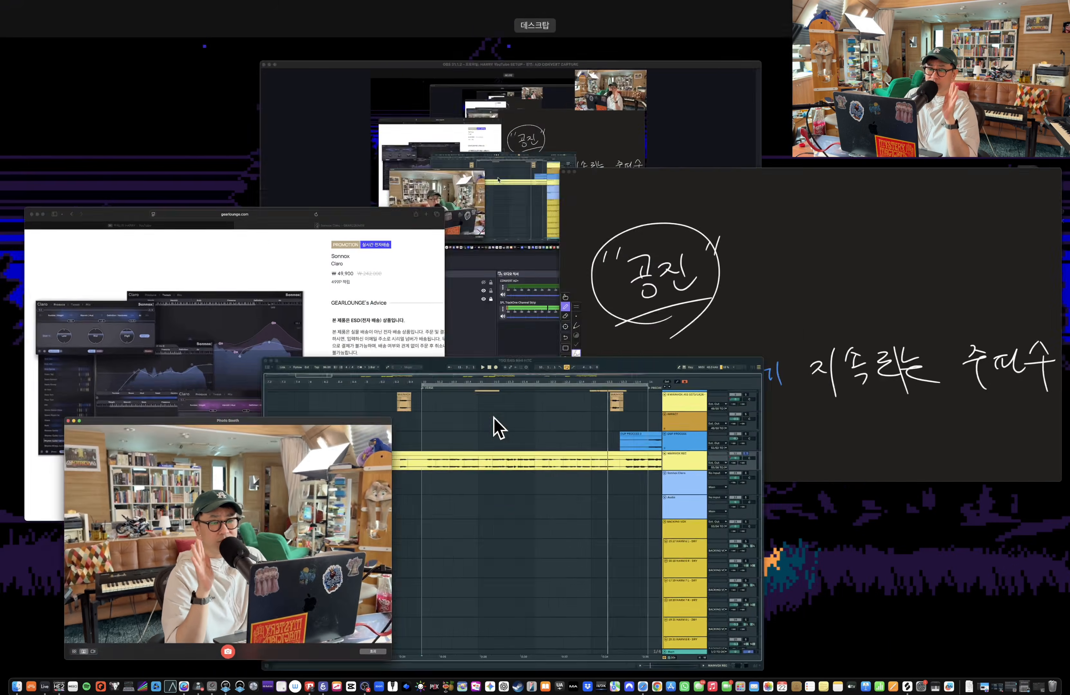
click(343, 434)
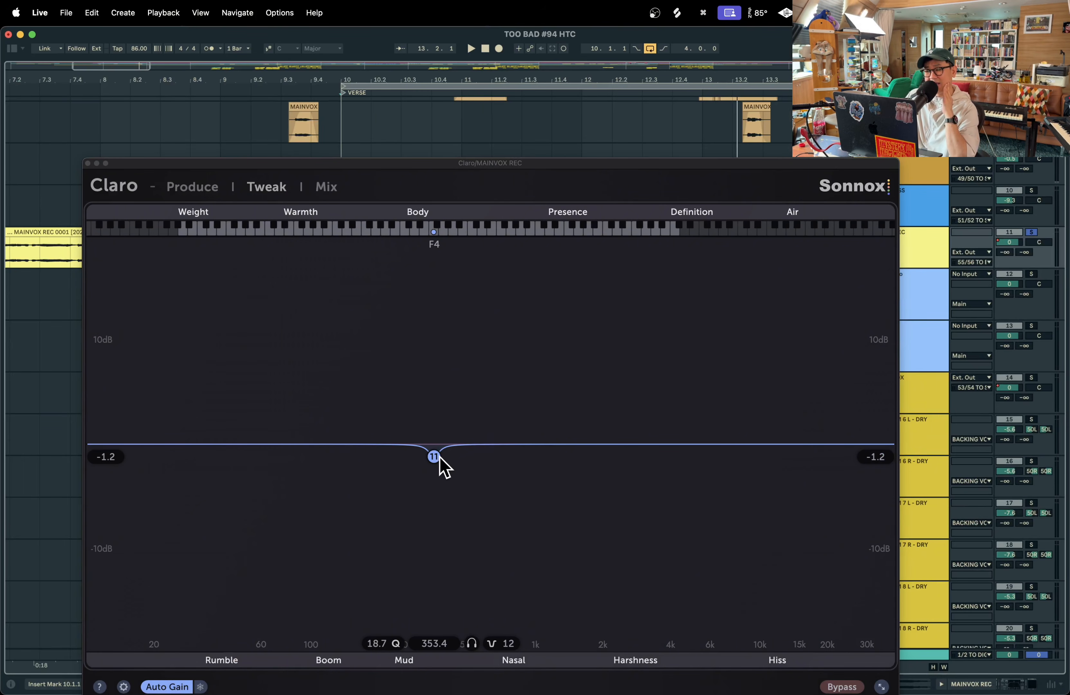
- Flatten the band to 0 dB at about 348.1 Hz, switch to Photo Booth and shift its window slightly upward
drag(439, 456, 437, 444)
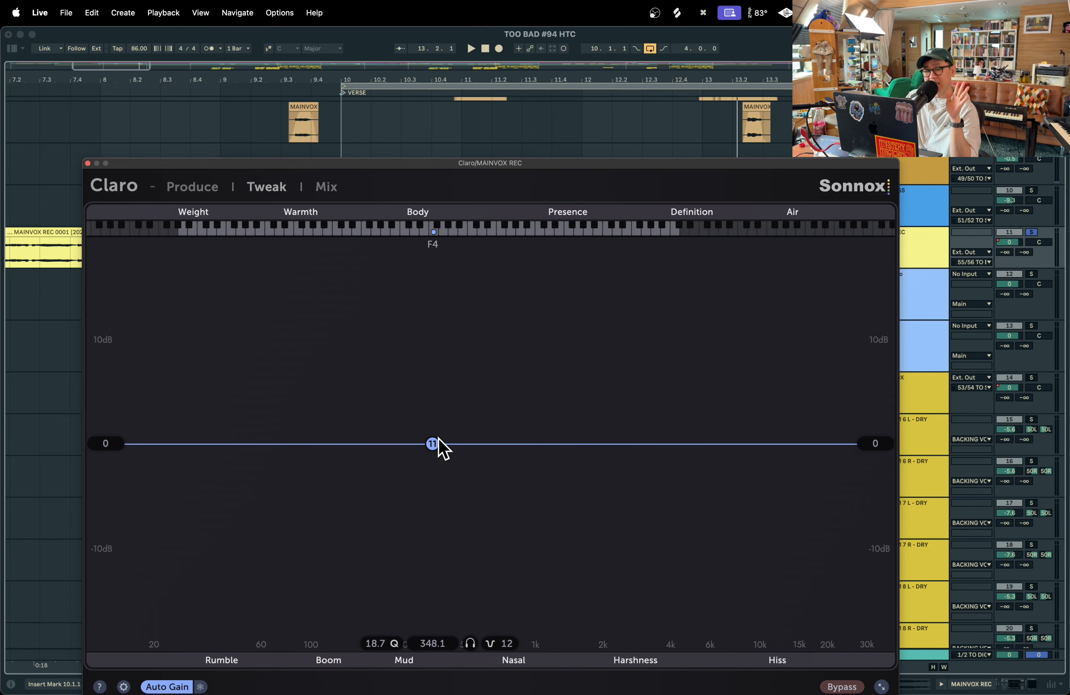
key(ctrl+Up)
click(196, 555)
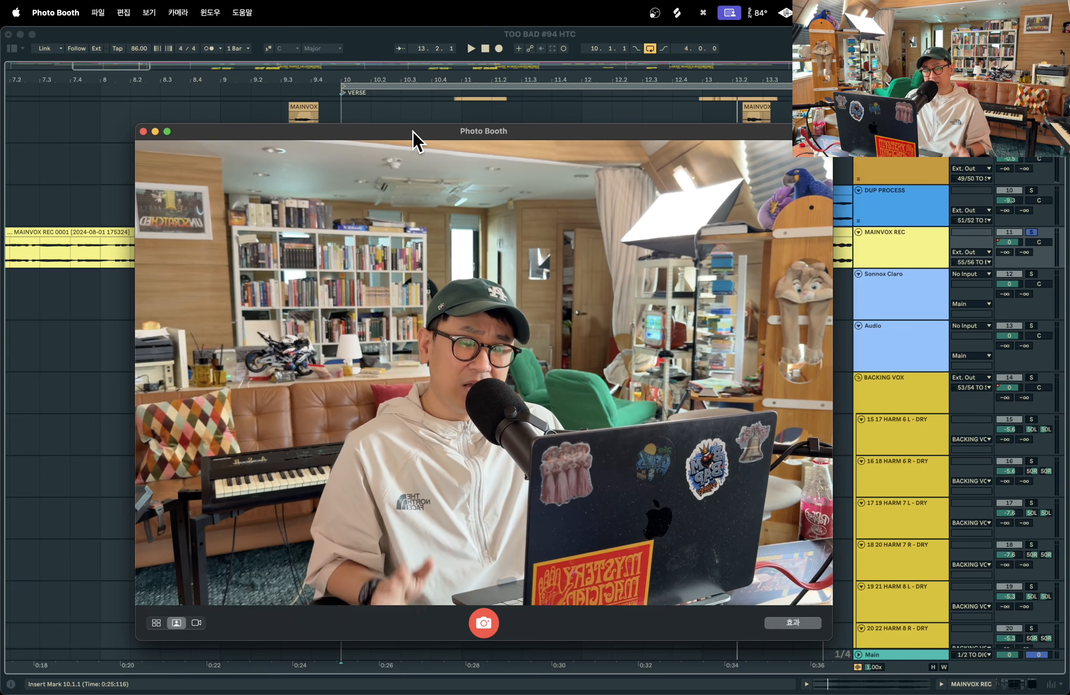
drag(412, 131, 406, 112)
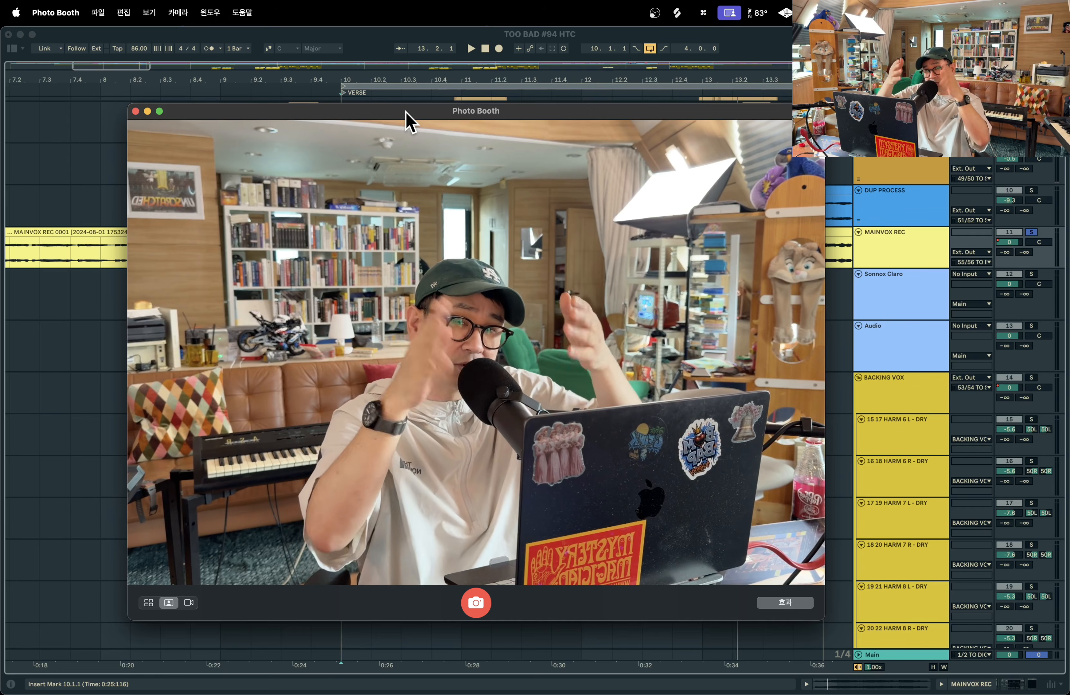
- Play the soloed vocal in Ableton Live, move the narrow cut to -4.0 dB at 291.1 Hz, and switch to Photo Booth
click(76, 358)
key(space)
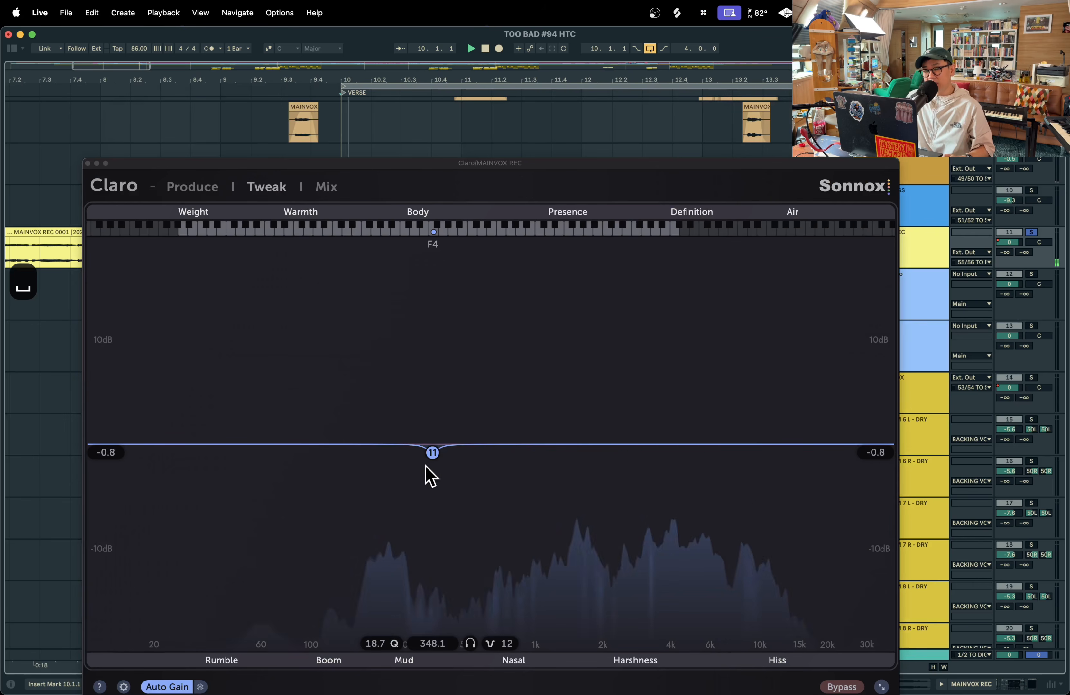
drag(432, 453, 413, 485)
key(ctrl+Up)
click(144, 330)
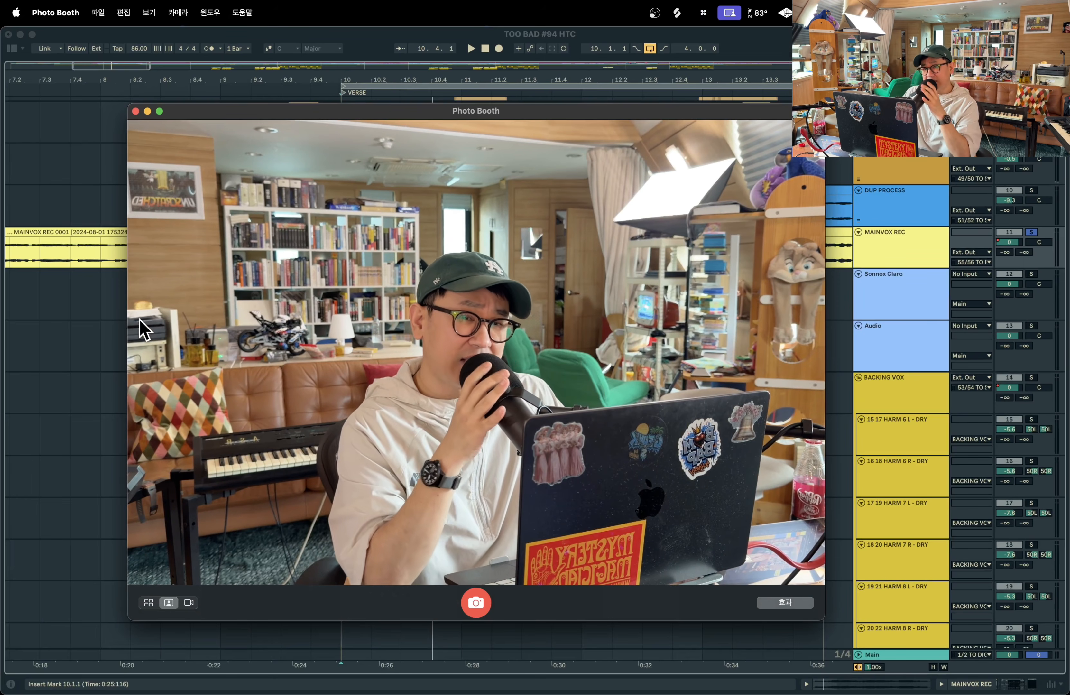
- Return to Claro in Ableton Live, set the narrow cut to -2.8 dB at 267.2 Hz, and play the vocal
click(88, 419)
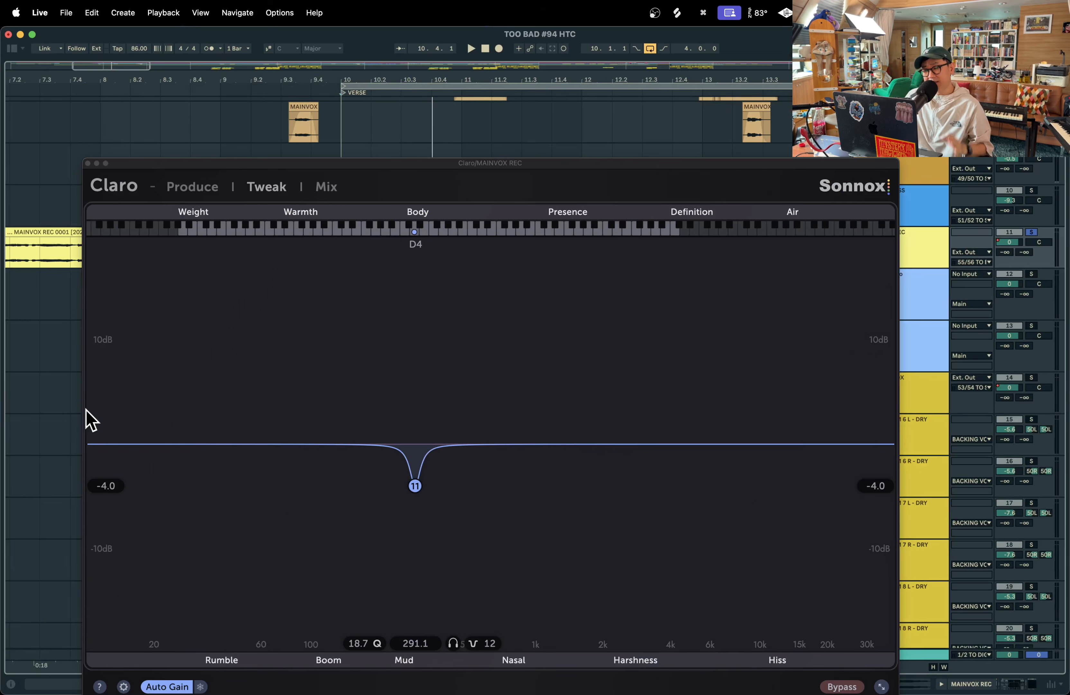
mouse_move(414, 486)
mouse_down()
mouse_move(409, 443)
mouse_move(406, 473)
mouse_up()
key(space)
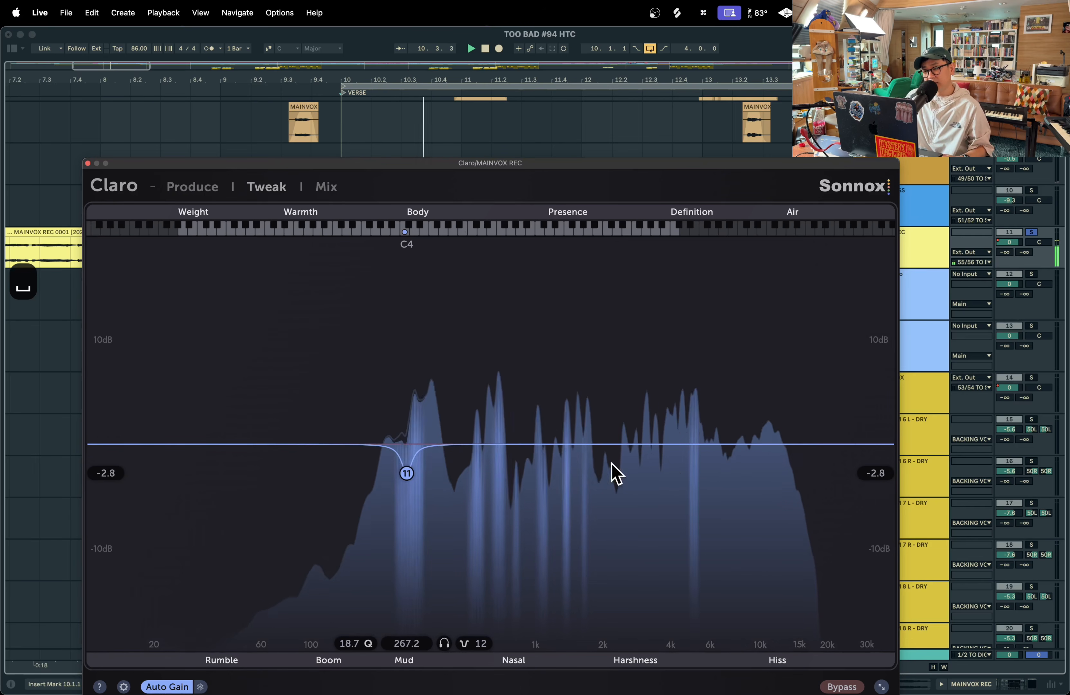
- Sweep the cut up to about -2.7 dB at 4930 Hz, stop playback, and bring up Photo Booth
click(413, 472)
drag(413, 472, 694, 472)
key(space)
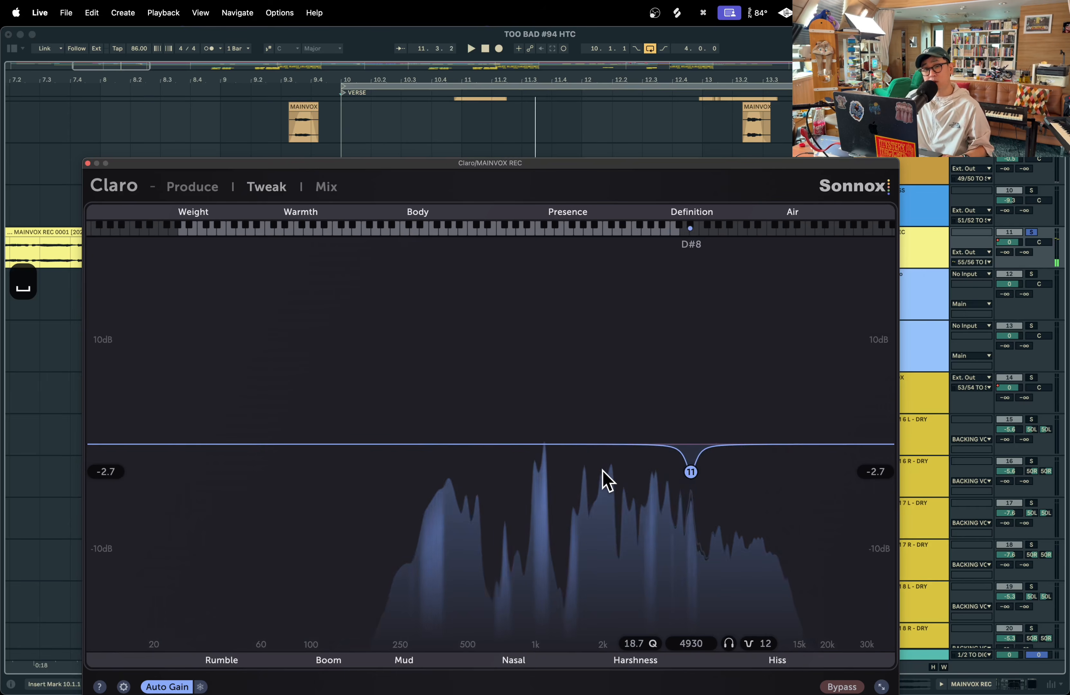
key(ctrl+Up)
click(205, 413)
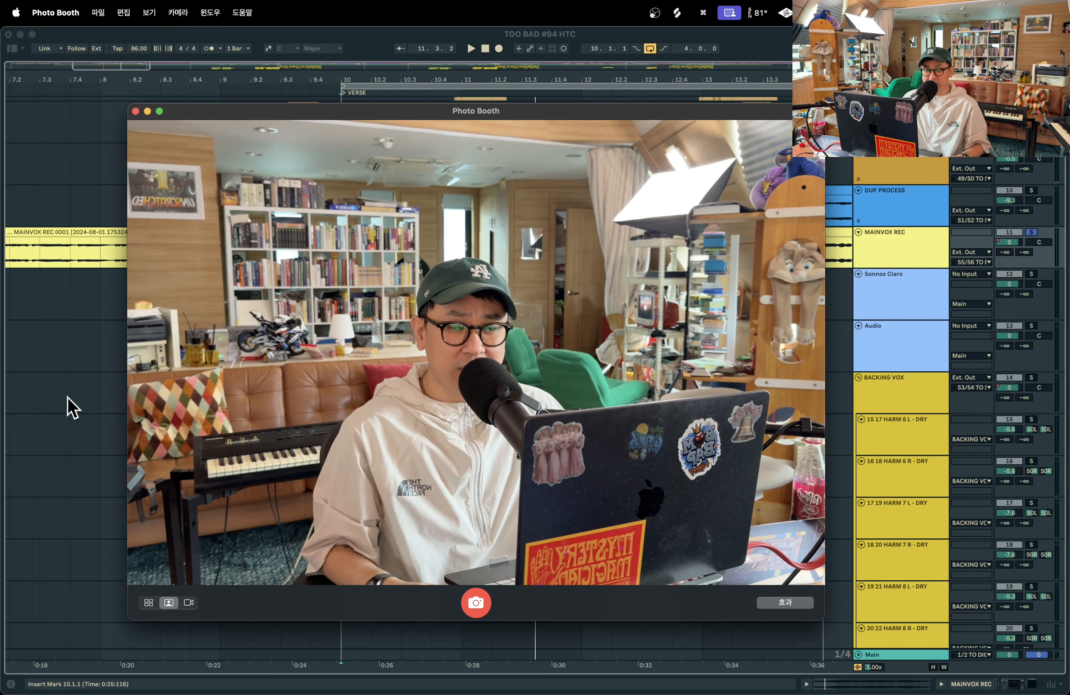
- Return to Claro in Ableton Live, nearly flatten the band between 2 and 4 kHz, and switch back to Photo Booth
click(96, 406)
drag(698, 473, 618, 443)
key(ctrl+Up)
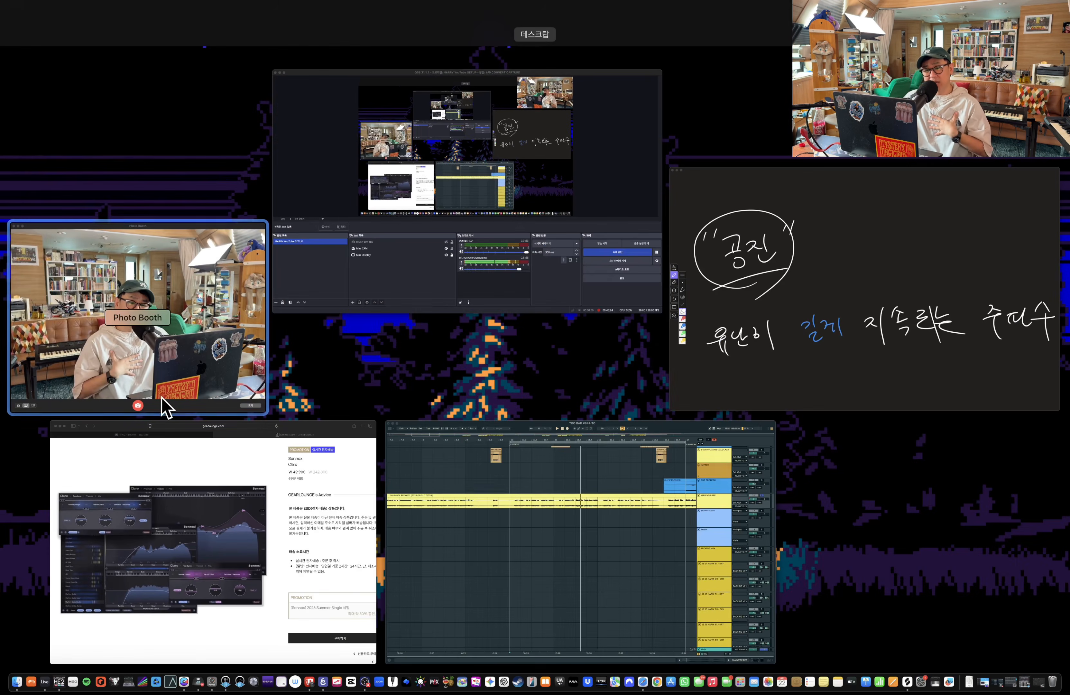
click(166, 404)
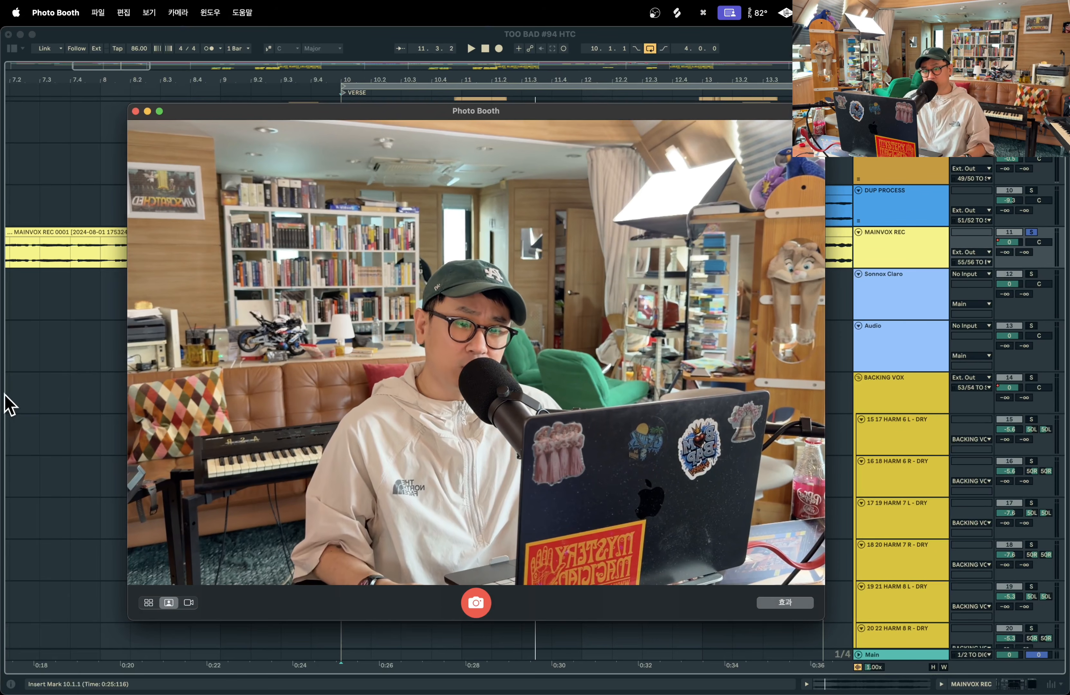
- Raise the Claro band to 1.0 dB at 2258 Hz in Ableton Live and switch to the Photo Booth view
click(88, 396)
drag(616, 444, 614, 433)
key(ctrl+Up)
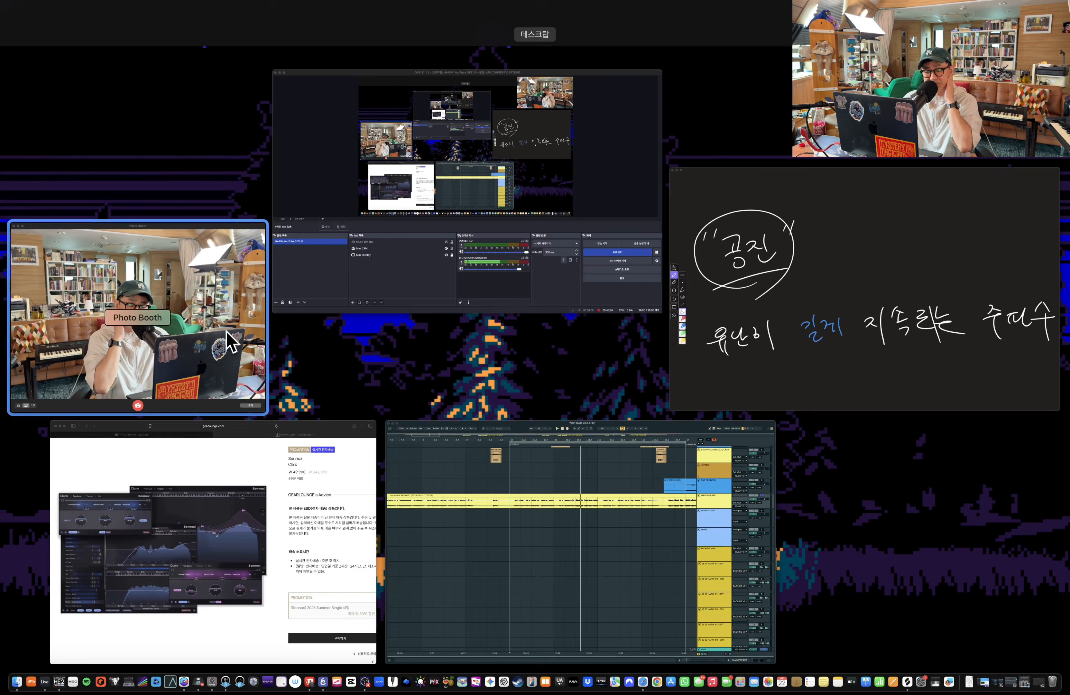
click(231, 342)
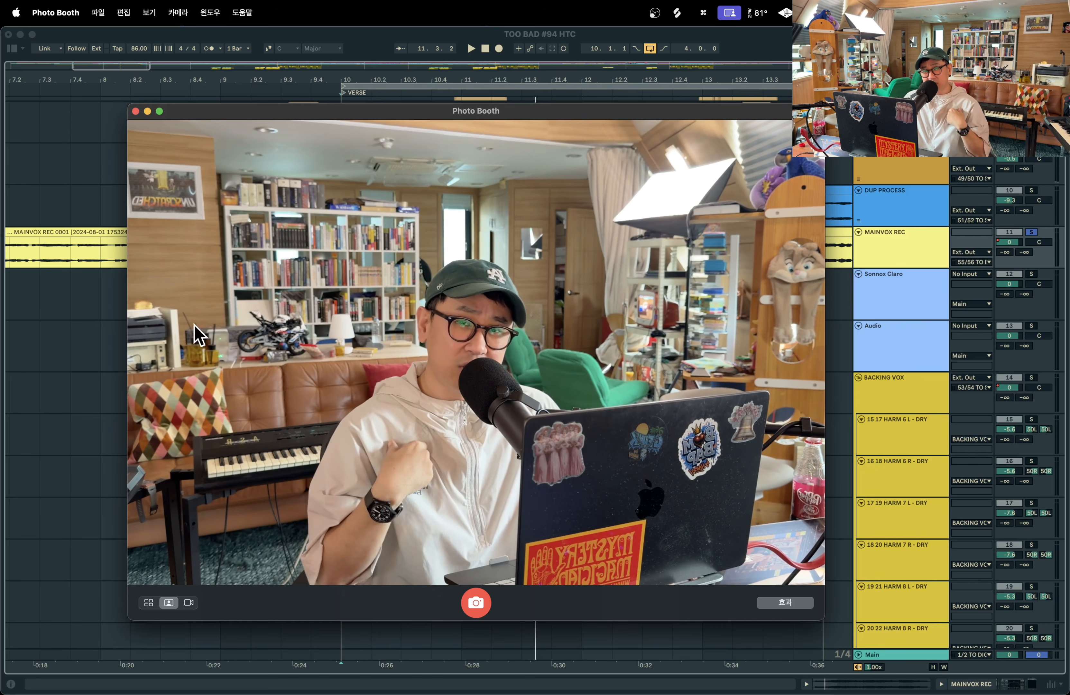
- Play the vocal in Ableton Live while moving the band to -2.5 dB at 323.0 Hz, stop playback, and switch to Photo Booth
click(73, 347)
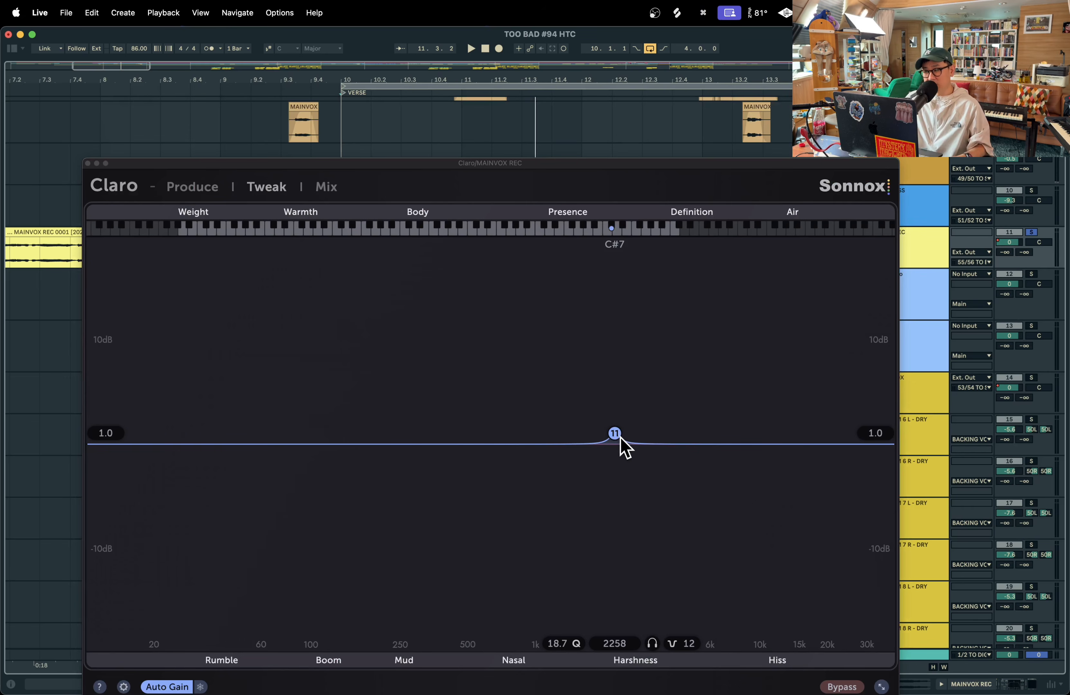
key(space)
drag(621, 436, 425, 469)
key(space)
key(space)
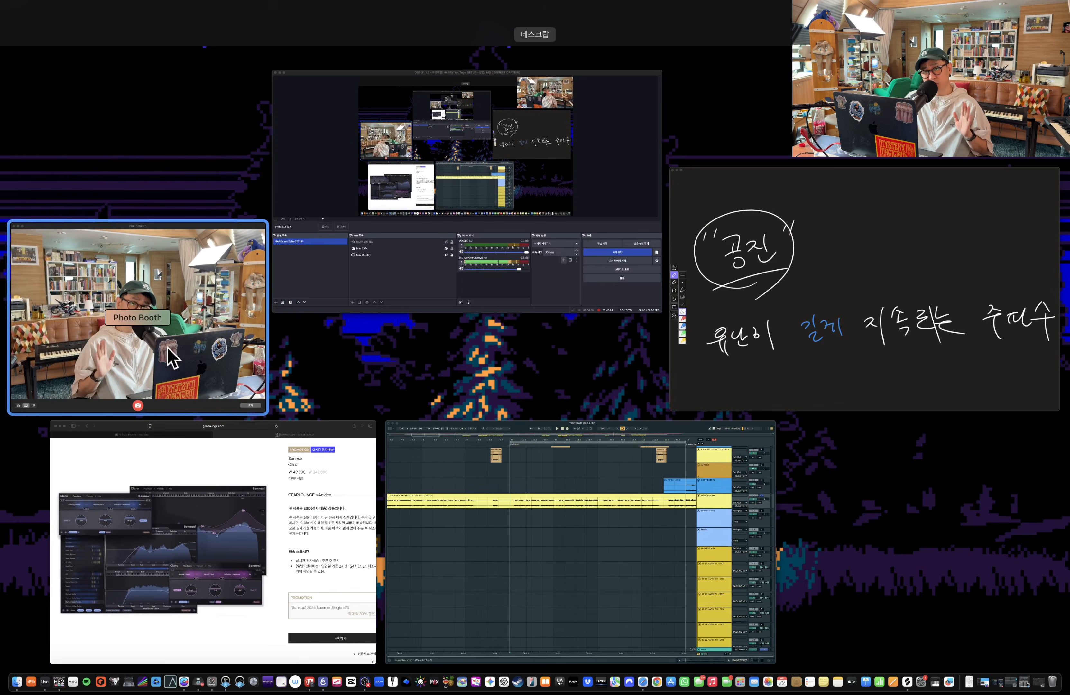
click(171, 359)
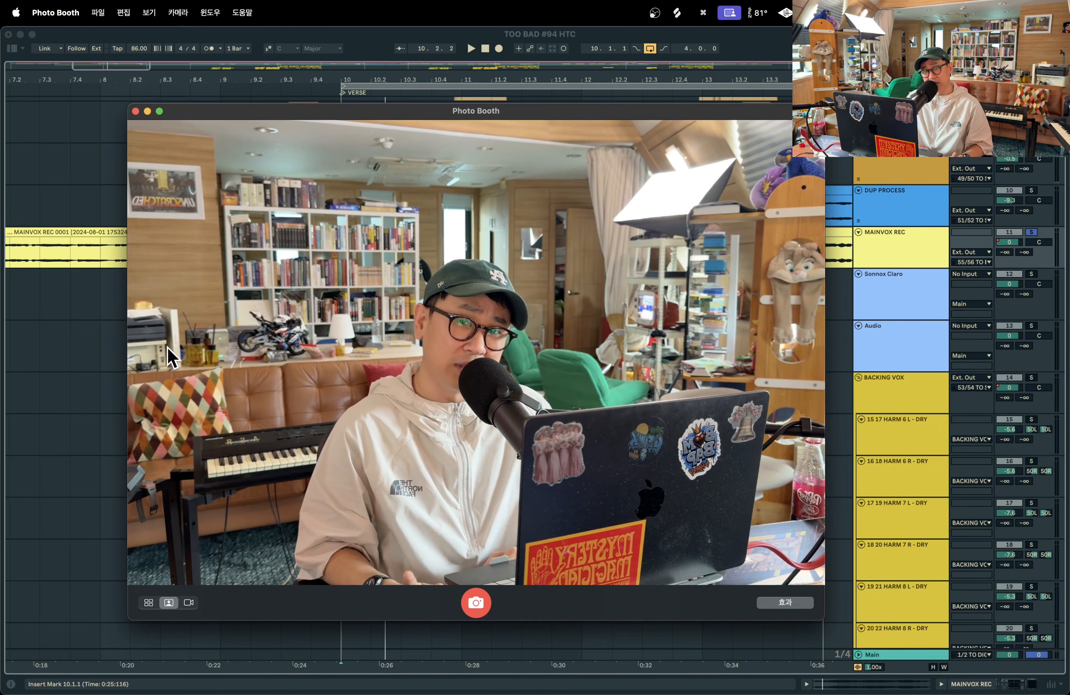
- Return to Claro in Ableton Live, move the cut to -2.0 dB at 292.4 Hz, and briefly play the vocal
click(108, 383)
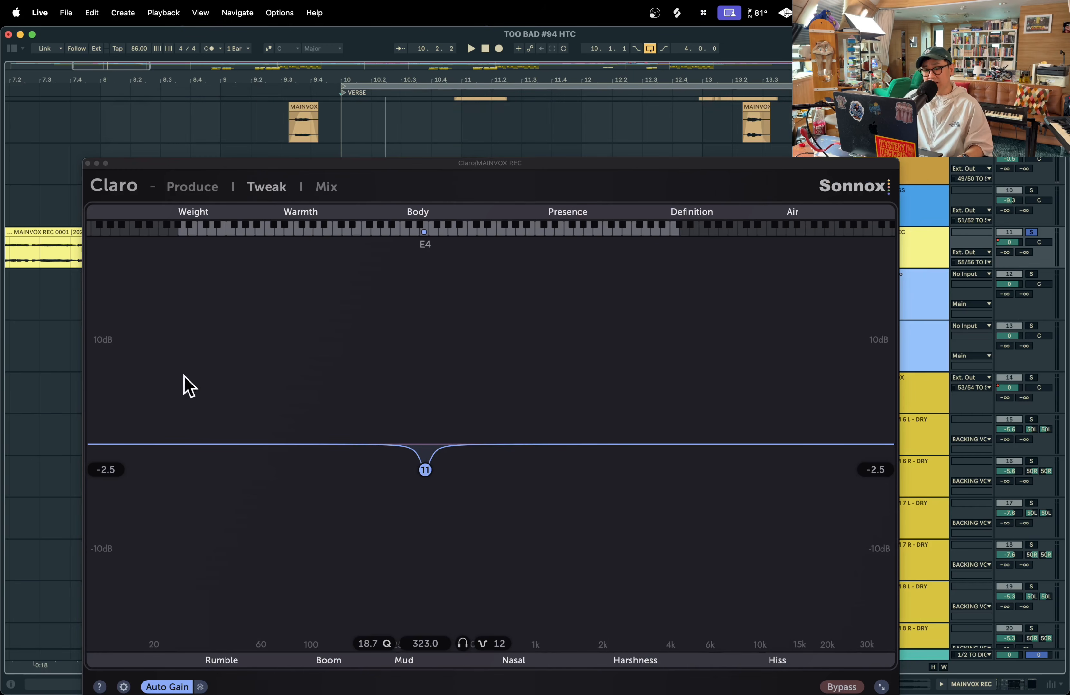
mouse_move(429, 470)
mouse_down()
mouse_move(416, 452)
mouse_move(406, 469)
mouse_move(417, 431)
mouse_move(416, 465)
mouse_up()
key(space)
key(space)
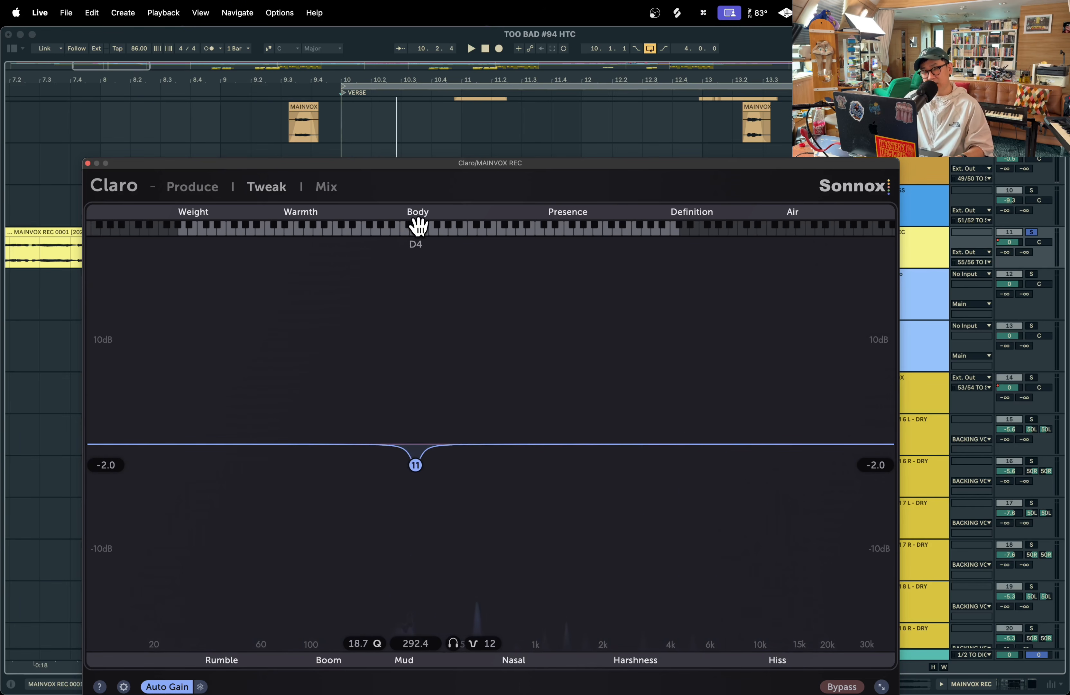
- Deepen the cut to -4.4 dB at 289.7 Hz and bring up the Photo Booth camera view
mouse_move(415, 465)
mouse_down()
mouse_move(415, 455)
mouse_move(419, 490)
mouse_move(411, 446)
mouse_move(415, 489)
mouse_up()
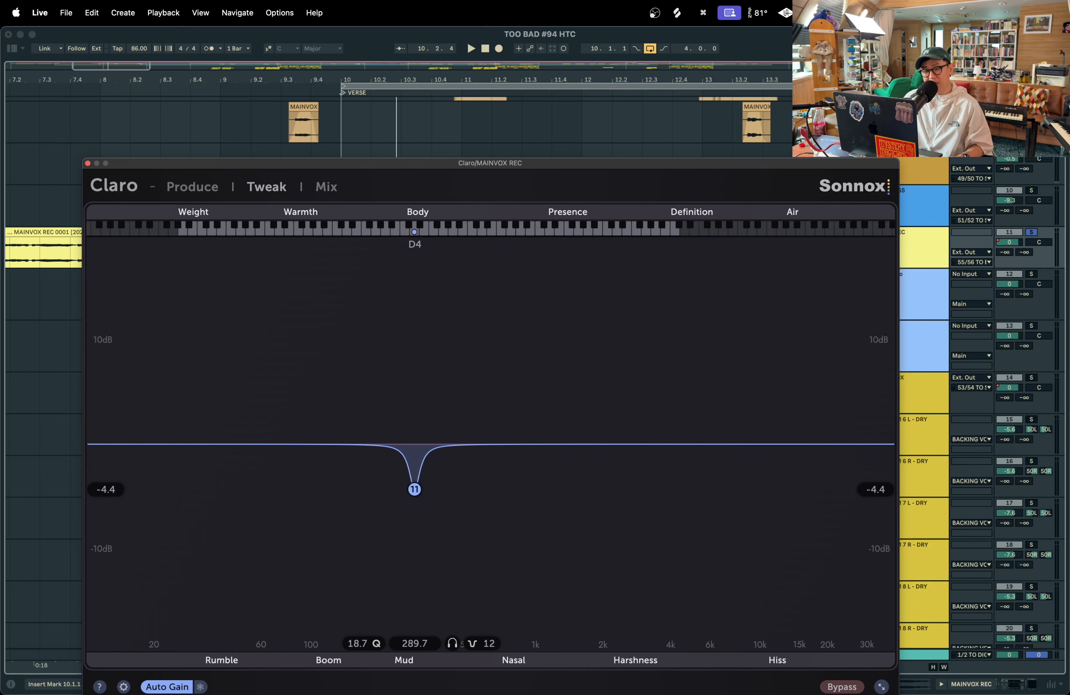
key(ctrl+Up)
click(167, 422)
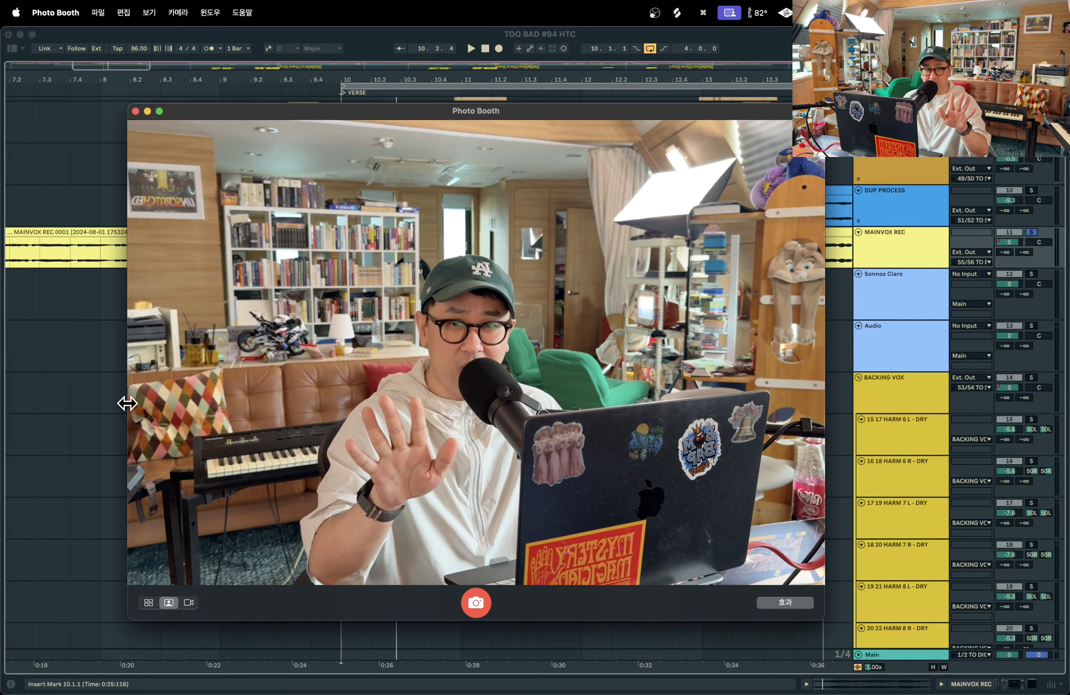
- Reduce the Claro cut in Ableton Live to -1.0 dB at 276.6 Hz and switch to Photo Booth
click(61, 368)
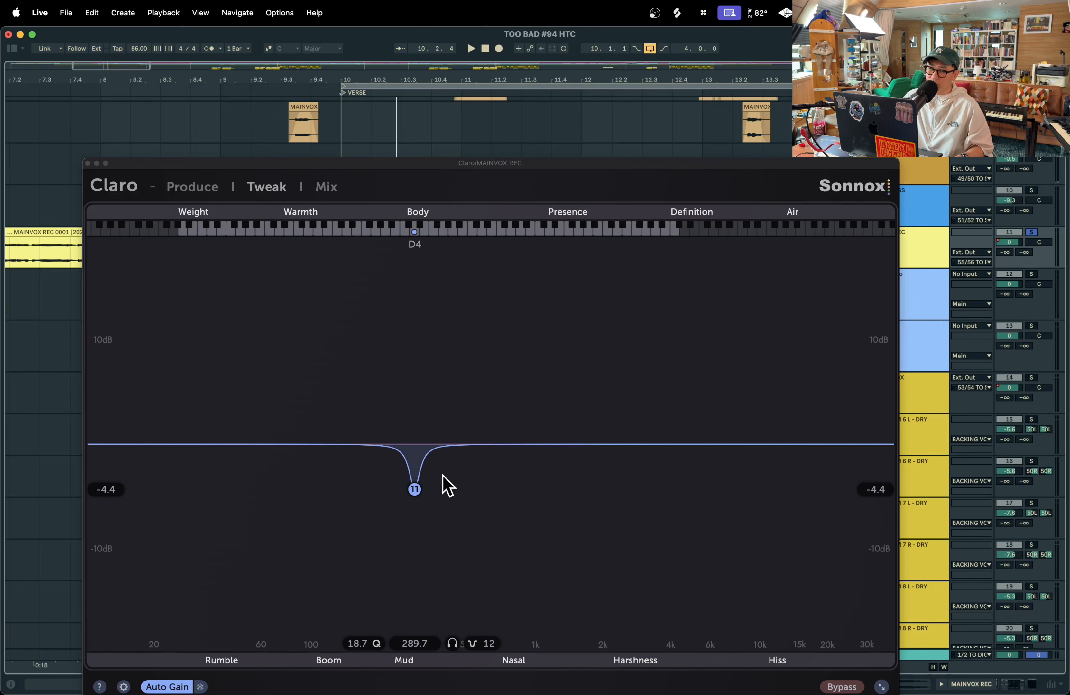
drag(415, 490, 409, 455)
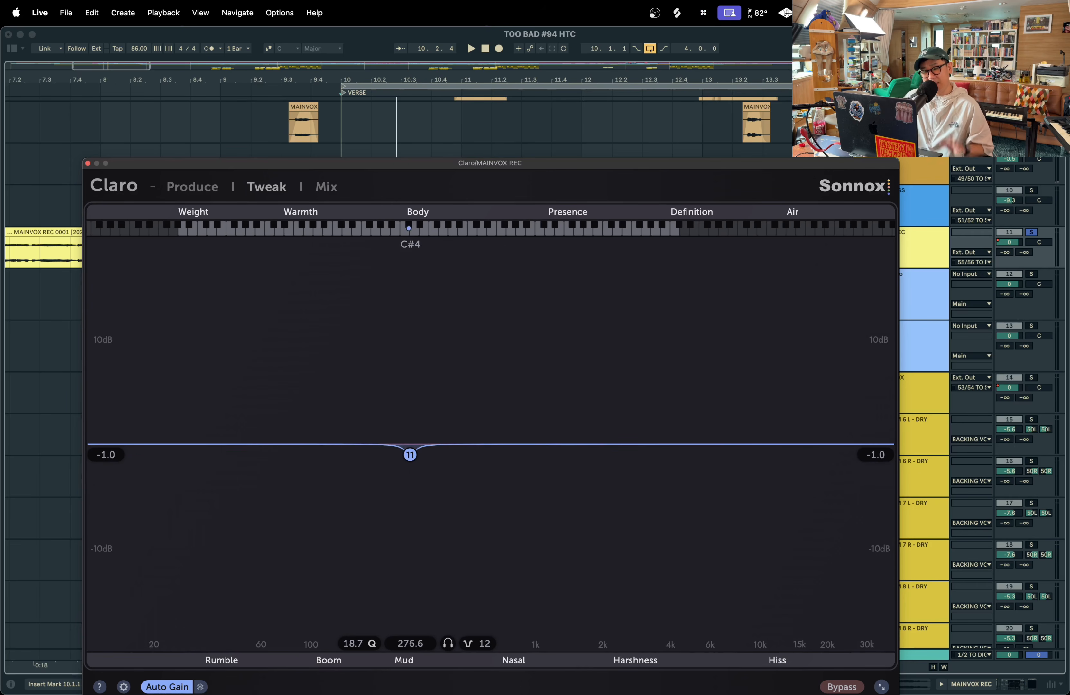
key(ctrl+Up)
click(187, 336)
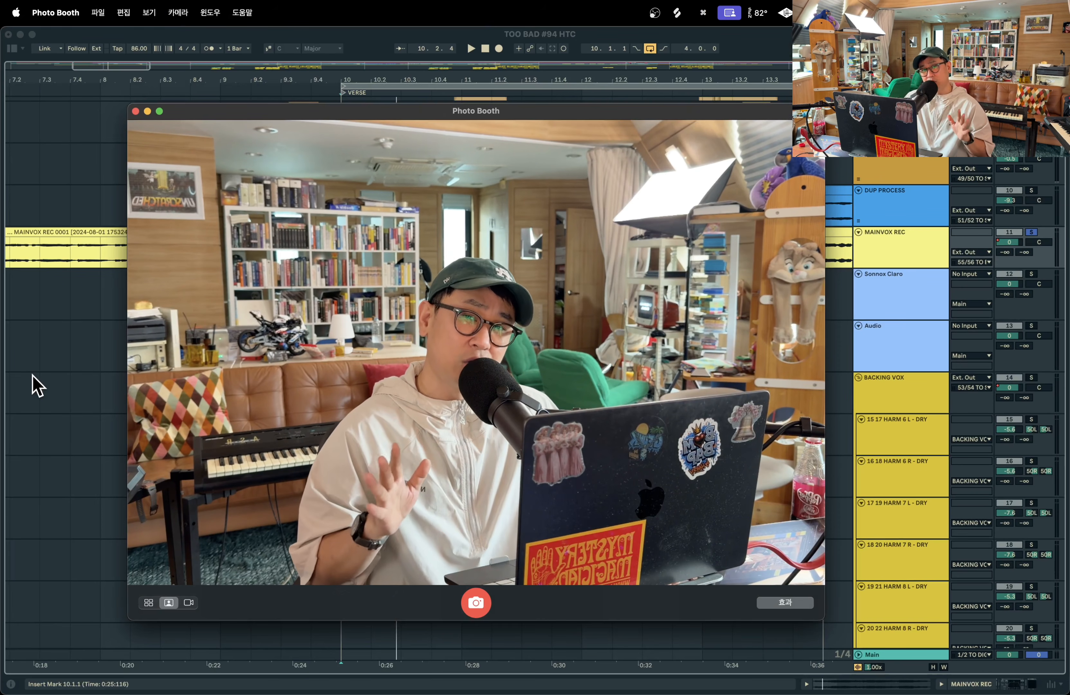
- Show Claro's Produce view in Ableton Live, return to Tweak, and set the band to 0.1 dB at 281.5 Hz
click(30, 361)
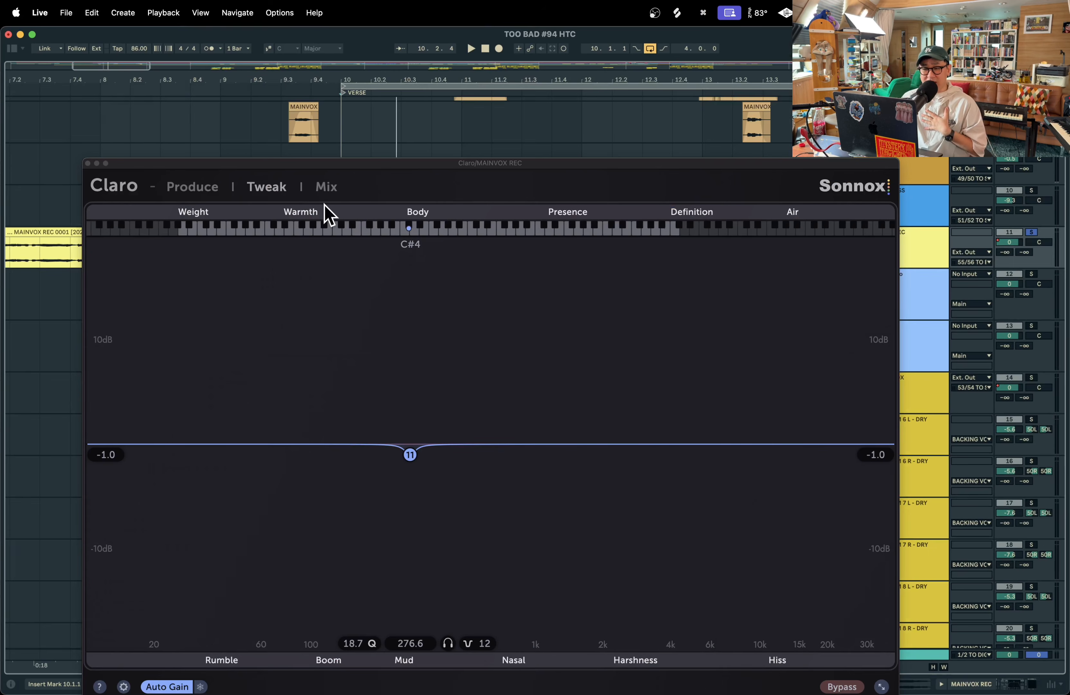
click(214, 187)
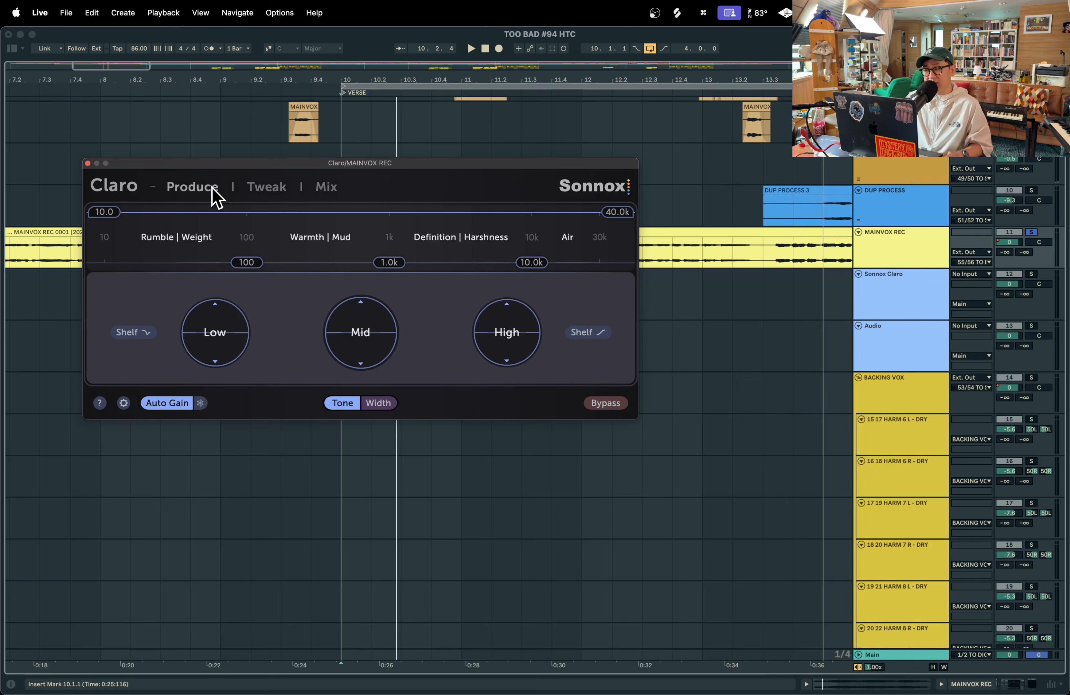
click(268, 187)
drag(410, 455, 412, 443)
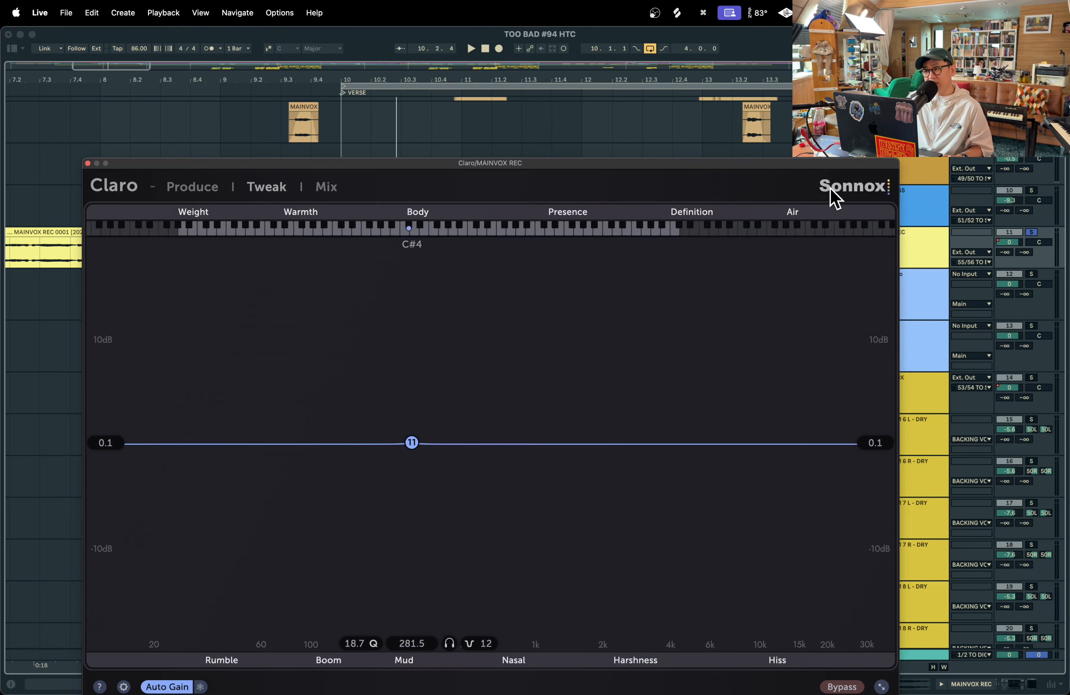
- Reposition the Claro window further up and to the left, and switch to the Photo Booth camera view
drag(761, 161, 720, 111)
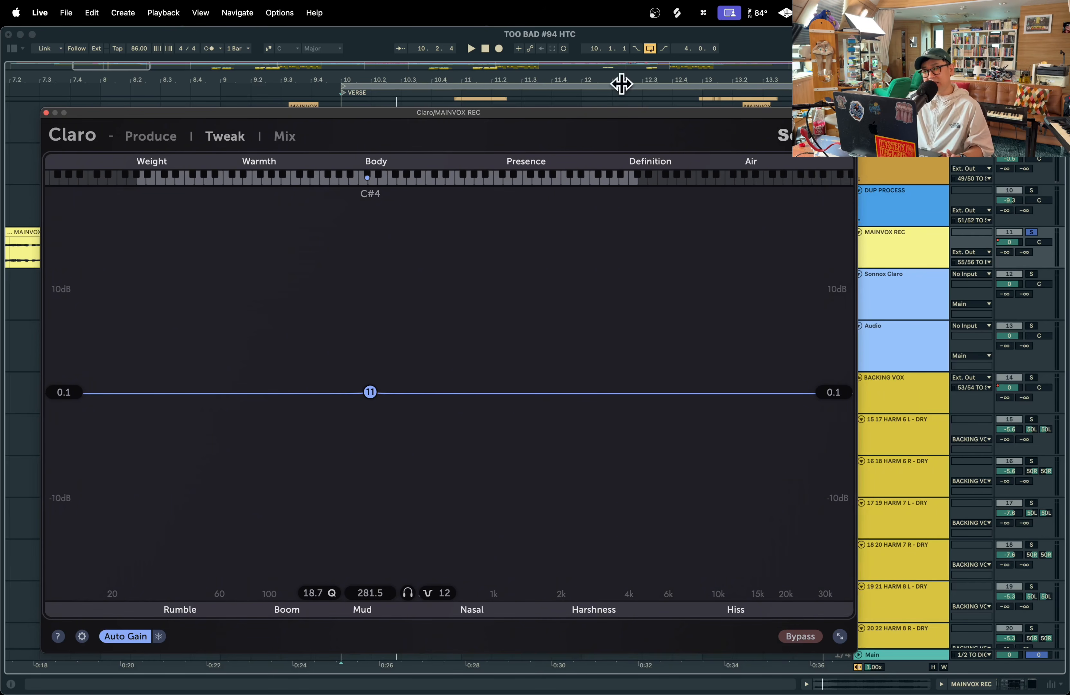
key(ctrl+Up)
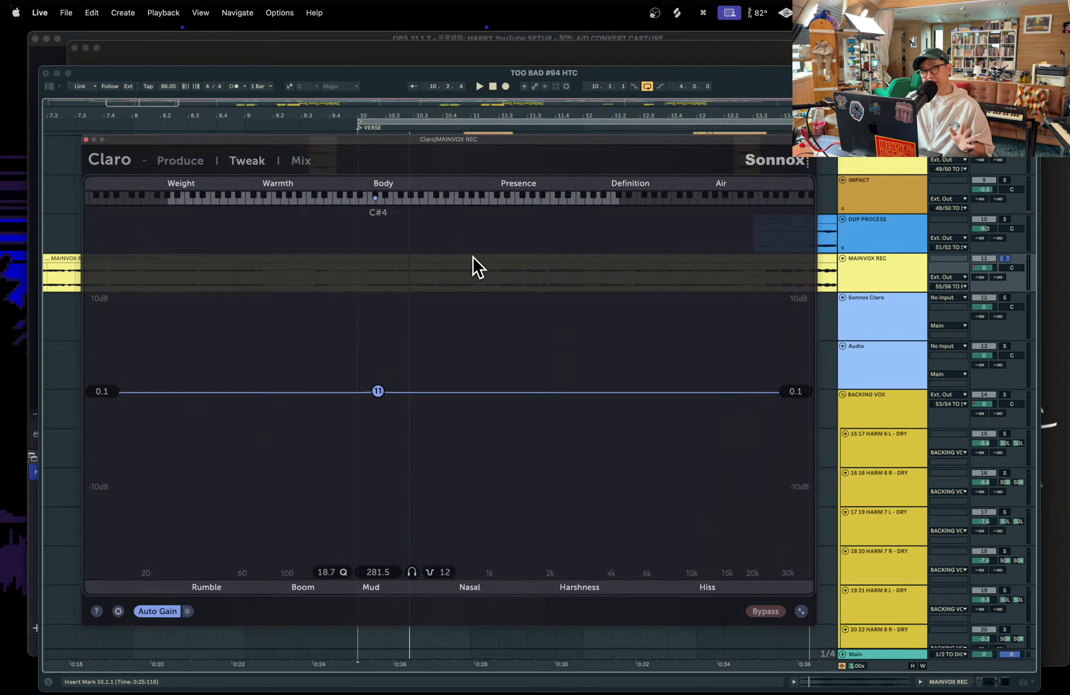
click(167, 319)
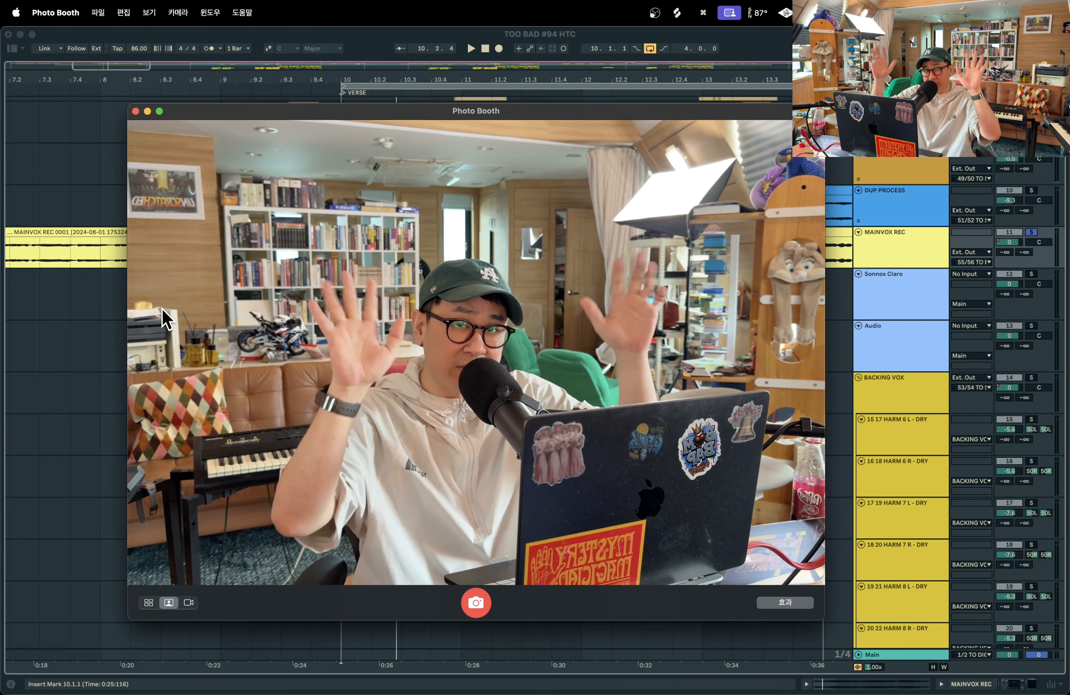
- Show the Claro window in Ableton Live briefly and return to the Photo Booth camera view
click(52, 382)
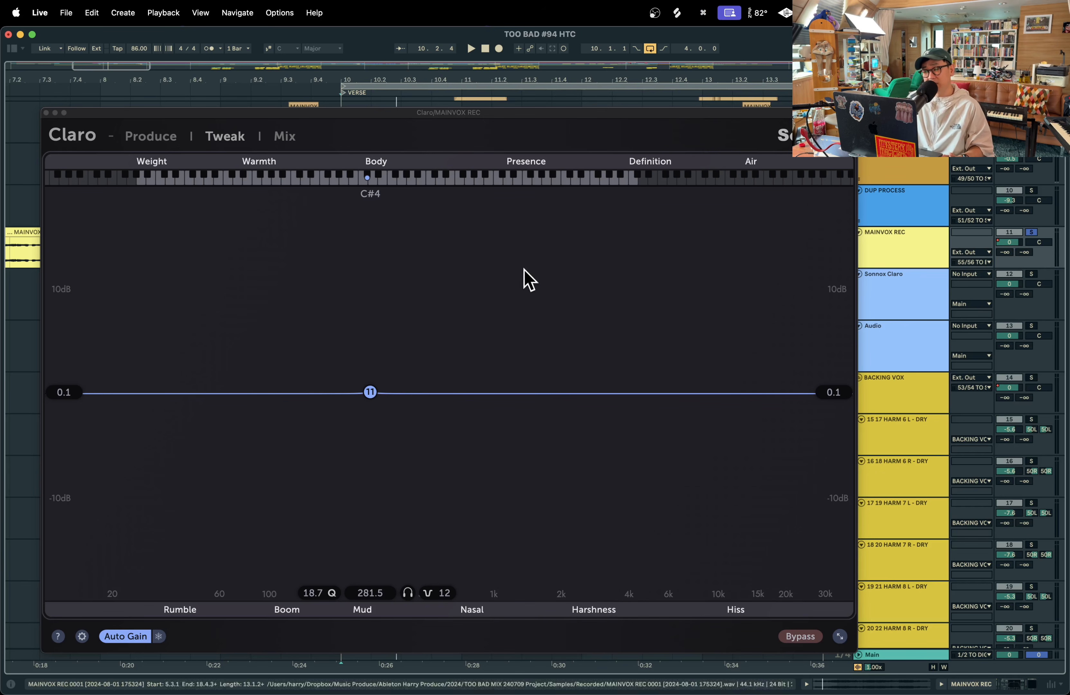
key(ctrl+Up)
click(179, 359)
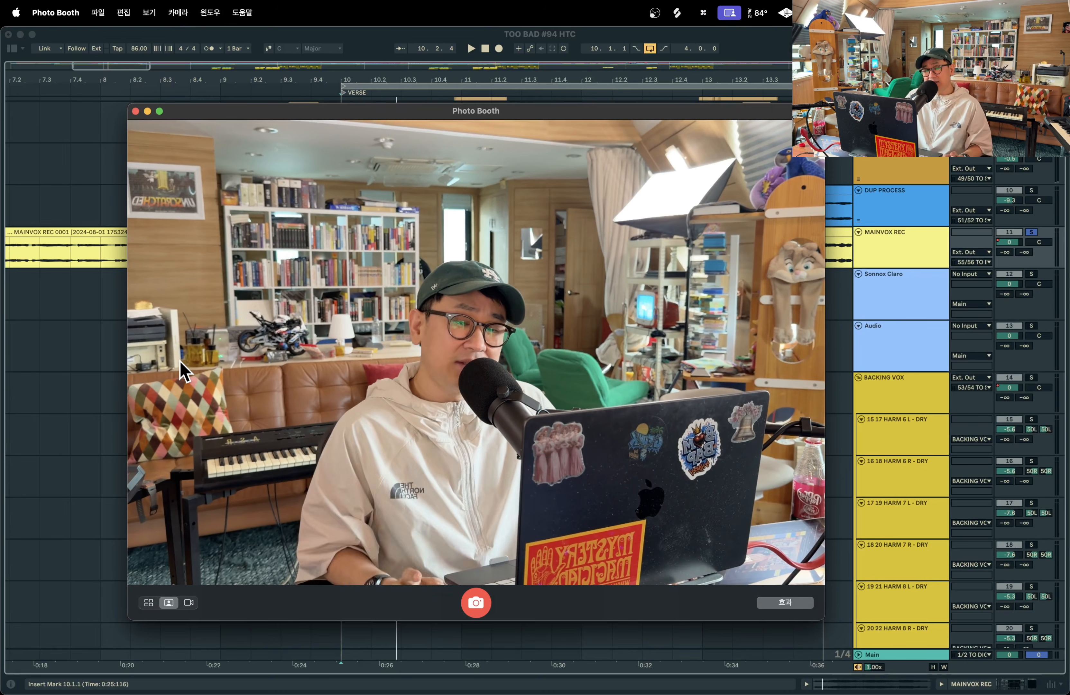
- Nudge the Claro band in Ableton Live to 0.2 dB at 275.4 Hz and switch to Photo Booth
click(52, 387)
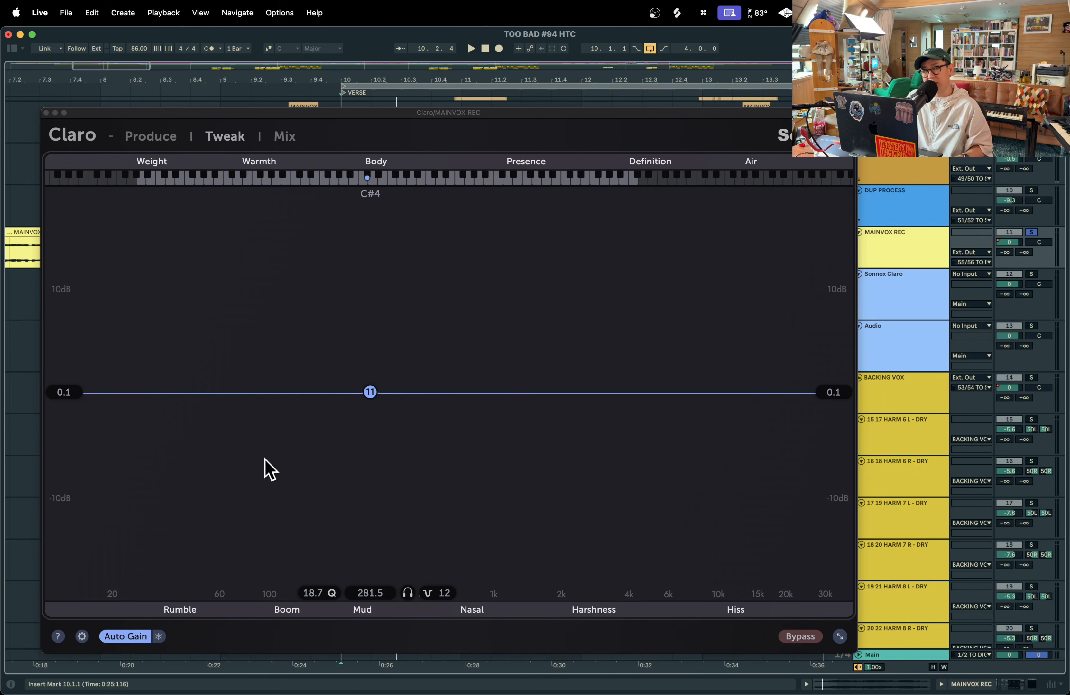
mouse_move(370, 392)
mouse_down()
mouse_move(368, 406)
mouse_move(367, 390)
mouse_up()
key(ctrl+Up)
click(217, 334)
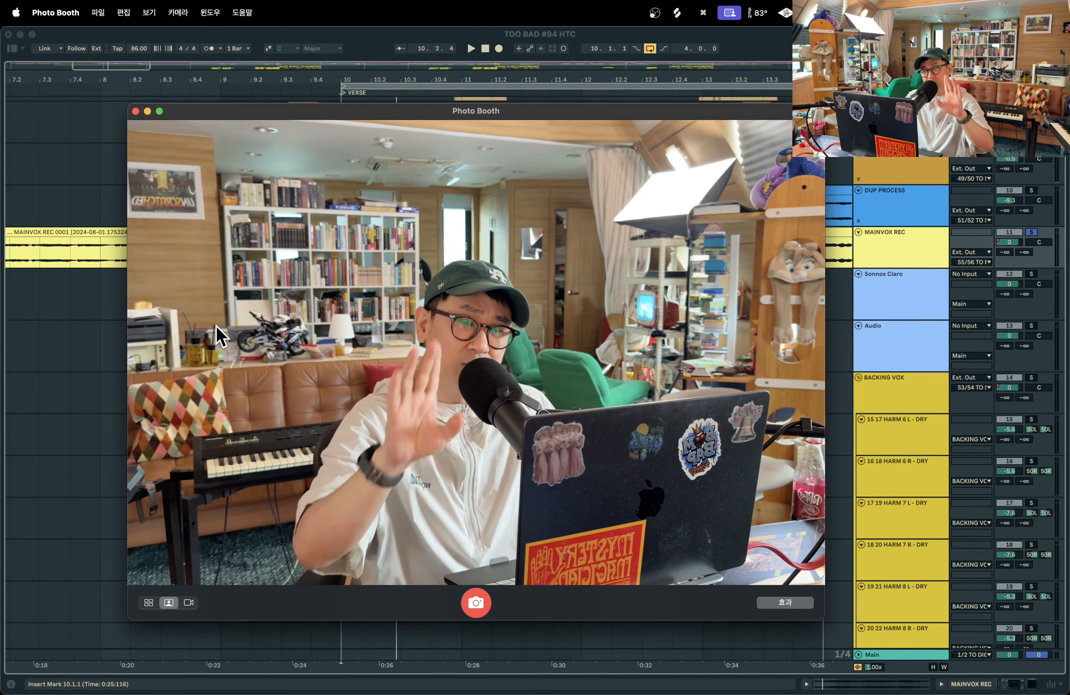
- Play the vocal in Ableton Live, widen the Claro band to a Q of 0.7, and move it to -0.8 dB at 450.3 Hz
click(42, 343)
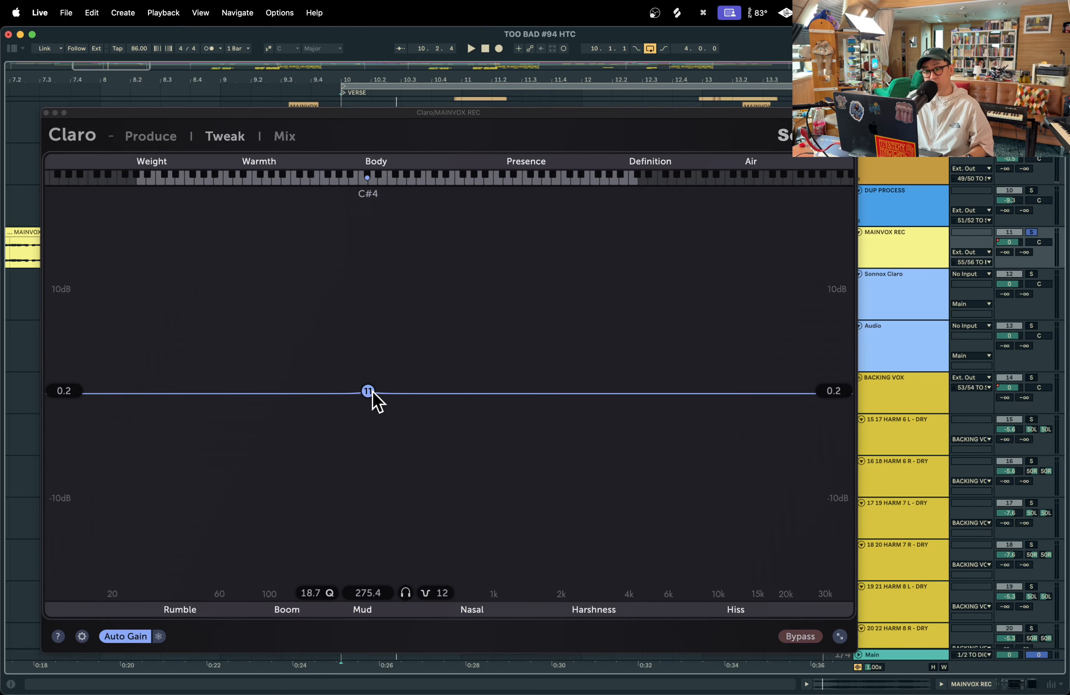
key(space)
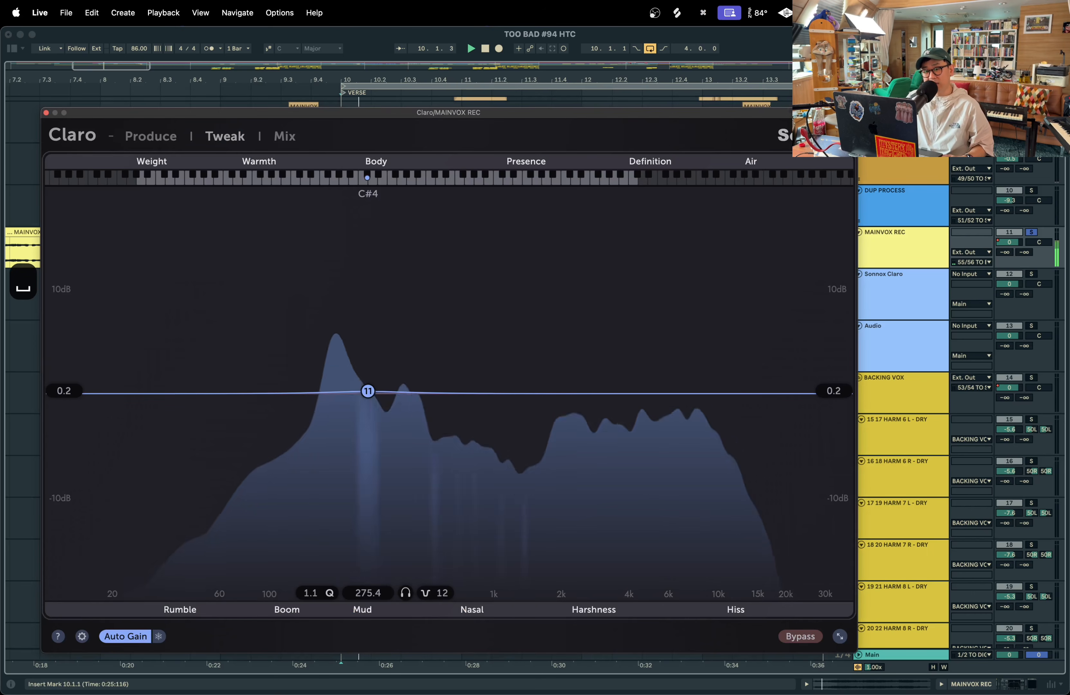
drag(372, 393, 421, 404)
scroll(421, 404, down, 3)
scroll(421, 404, up, 1)
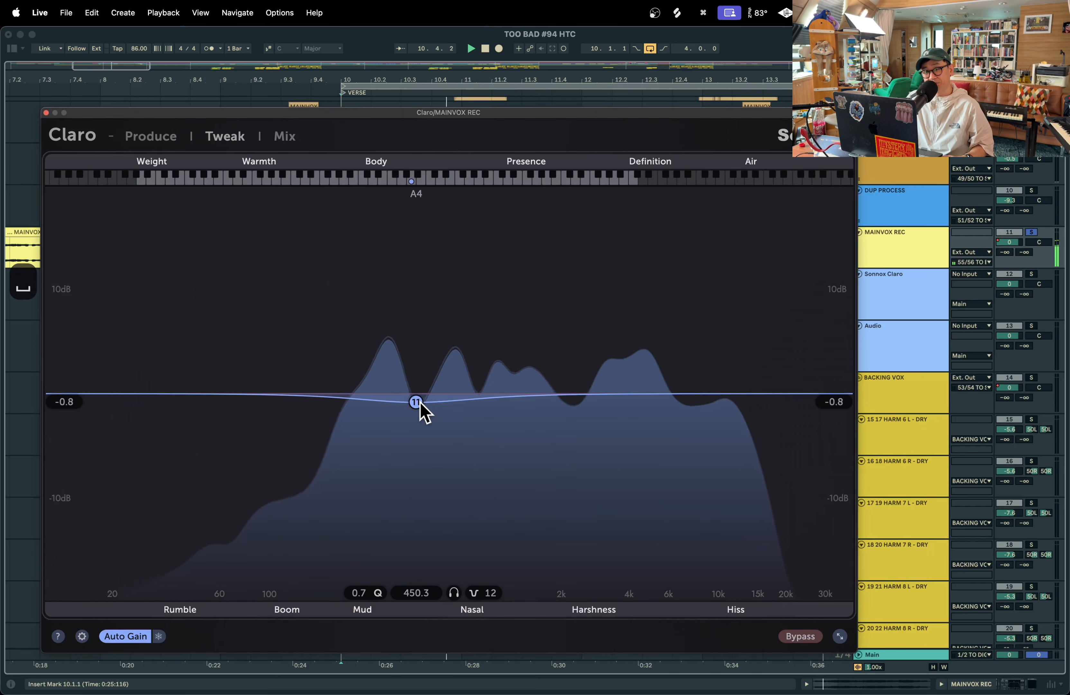
- Move the cut to about 644.3 Hz at -0.8 dB, narrow its Q to 16.4, and replay the vocal
scroll(421, 404, up, 1)
drag(420, 400, 449, 402)
scroll(430, 265, up, 10)
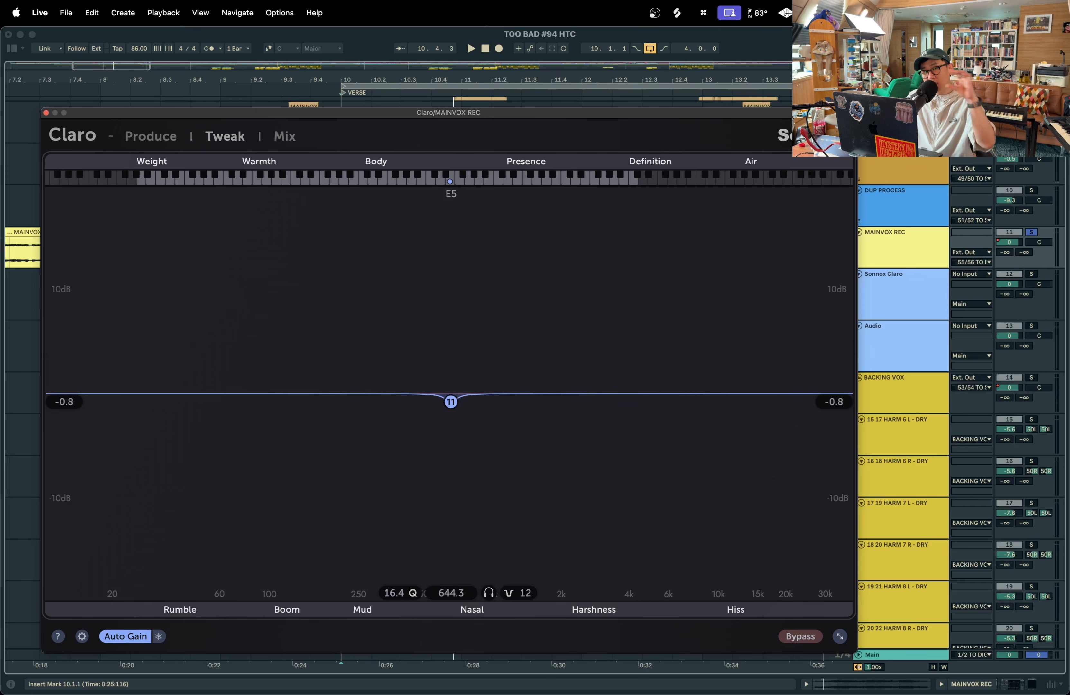
key(space)
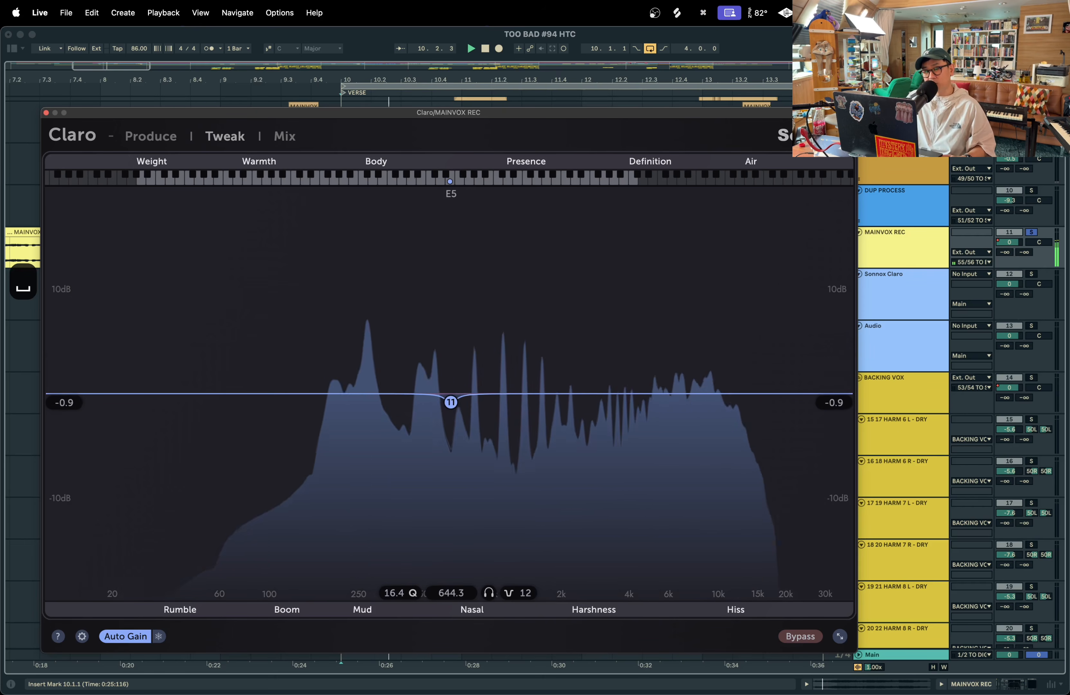
- Move the Claro cut to about 1428 Hz at -2.2 dB and switch to the Photo Booth camera view
drag(450, 409, 531, 420)
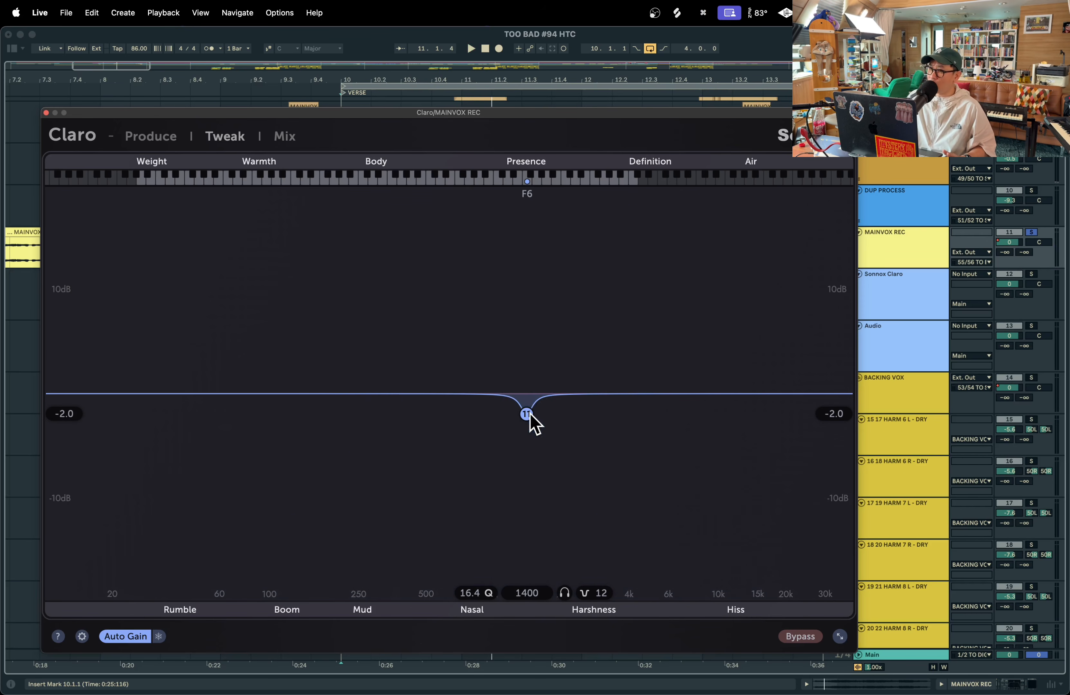
drag(531, 415, 533, 417)
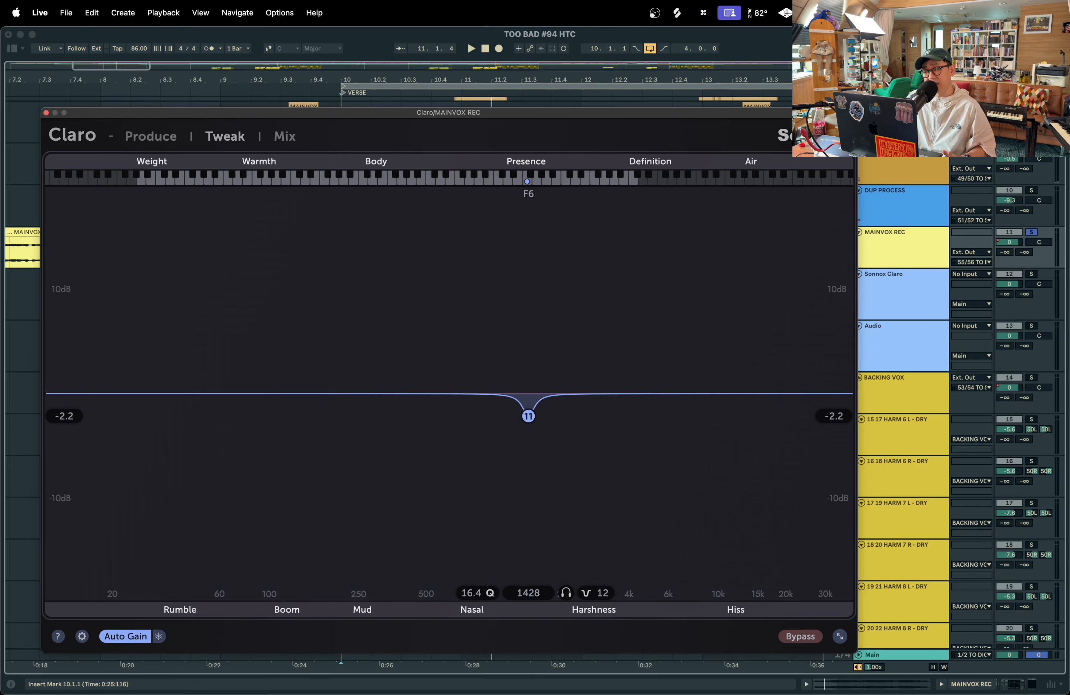
key(ctrl+Up)
click(227, 375)
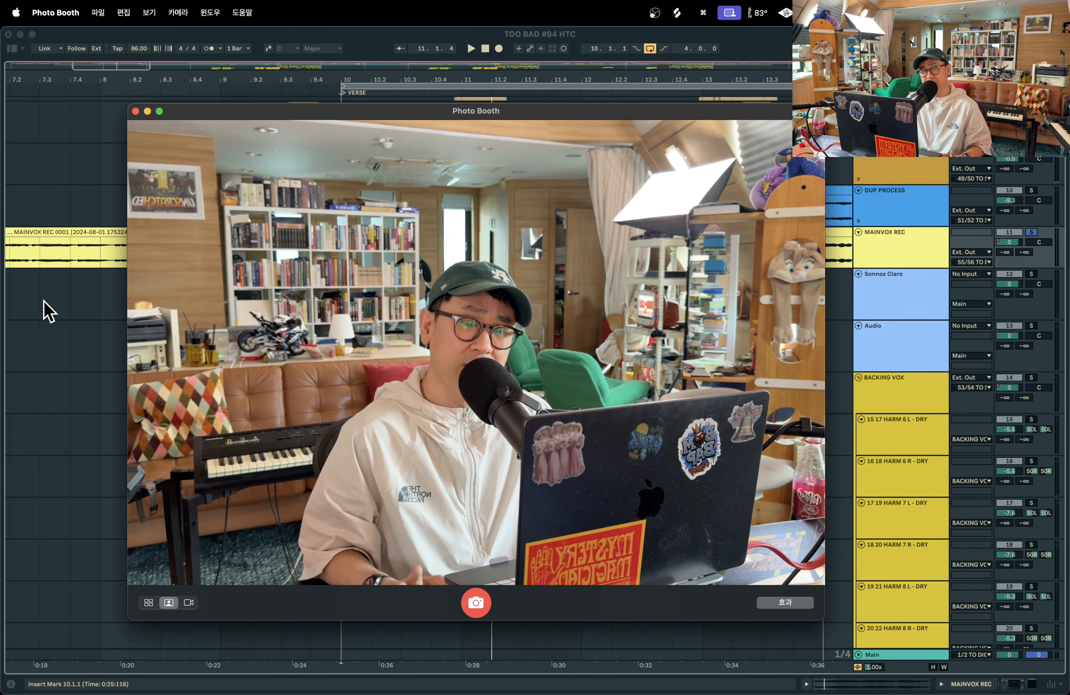
- Return to Ableton Live, widen the Claro band to a Q of 0.3 at 0.9 dB and 1293 Hz, and play the vocal
click(62, 344)
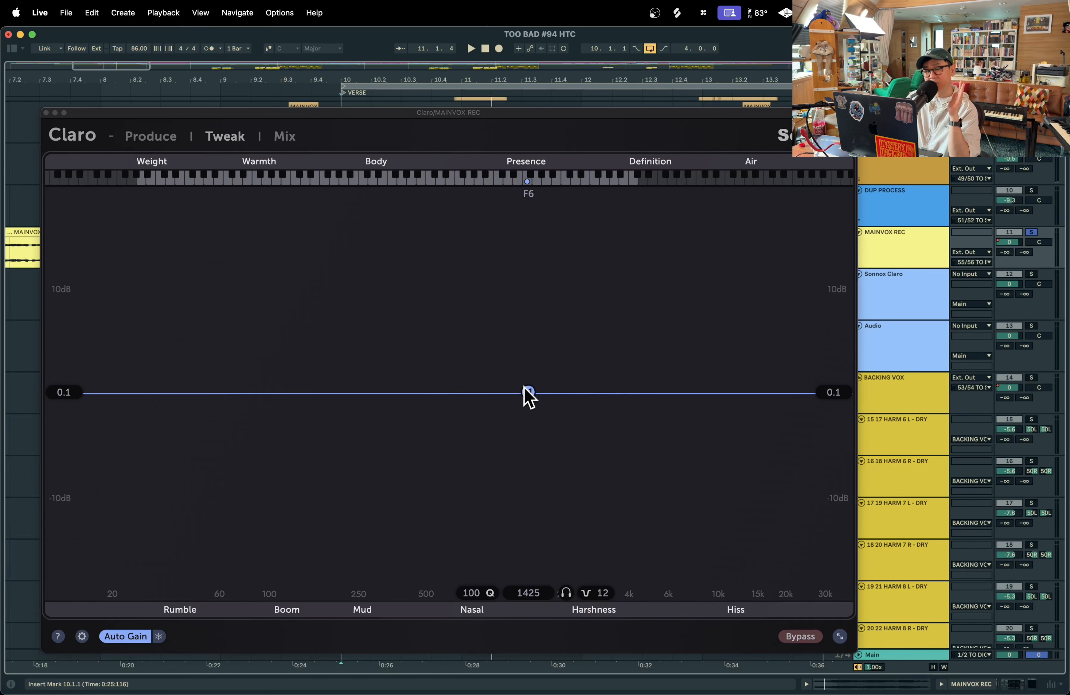
scroll(528, 394, down, 10)
drag(525, 387, 514, 385)
key(space)
scroll(516, 383, up, 1)
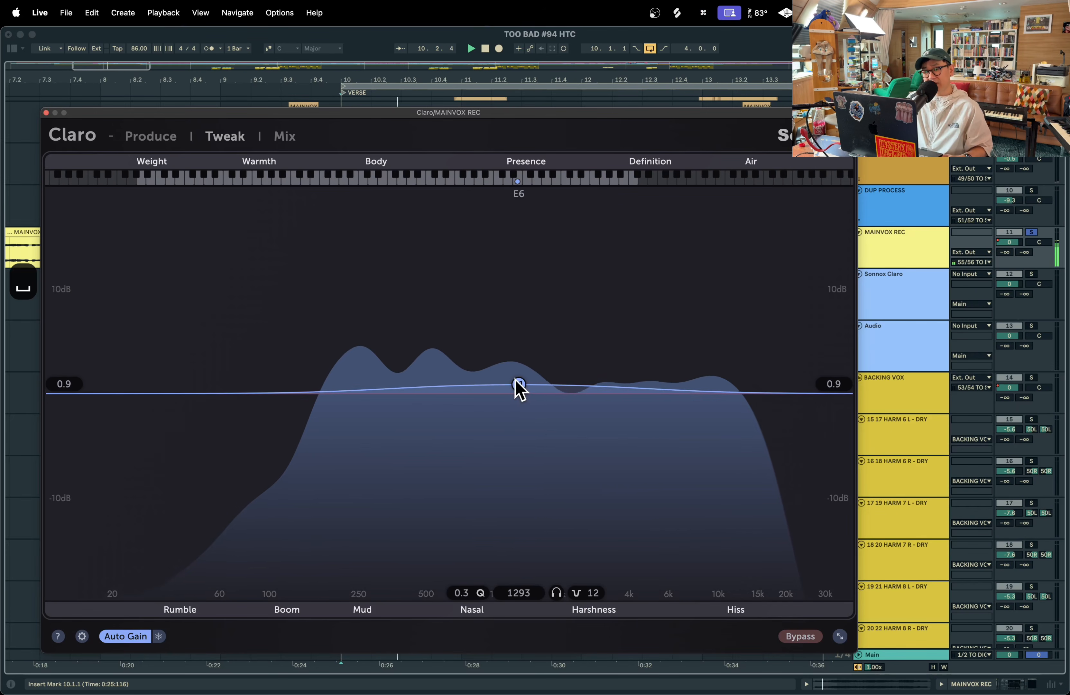
- Narrow the band to a Q of 39.0, move it to -4.6 dB at 3300 Hz, and replay the vocal
scroll(519, 386, up, 6)
scroll(518, 387, up, 5)
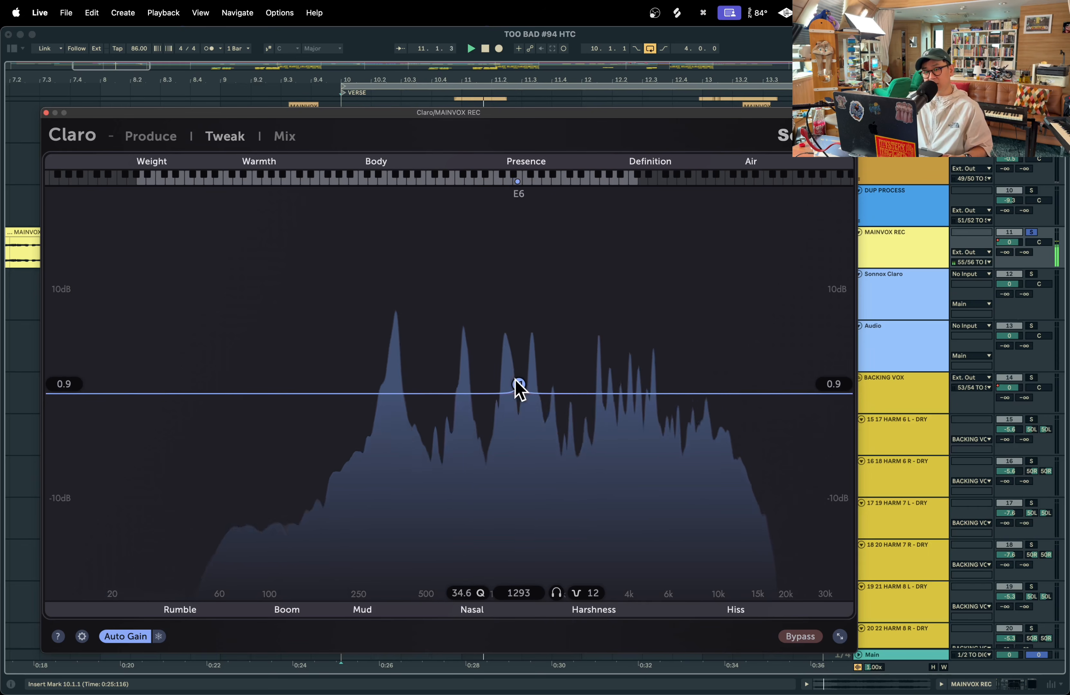
drag(519, 387, 610, 440)
key(space)
key(space)
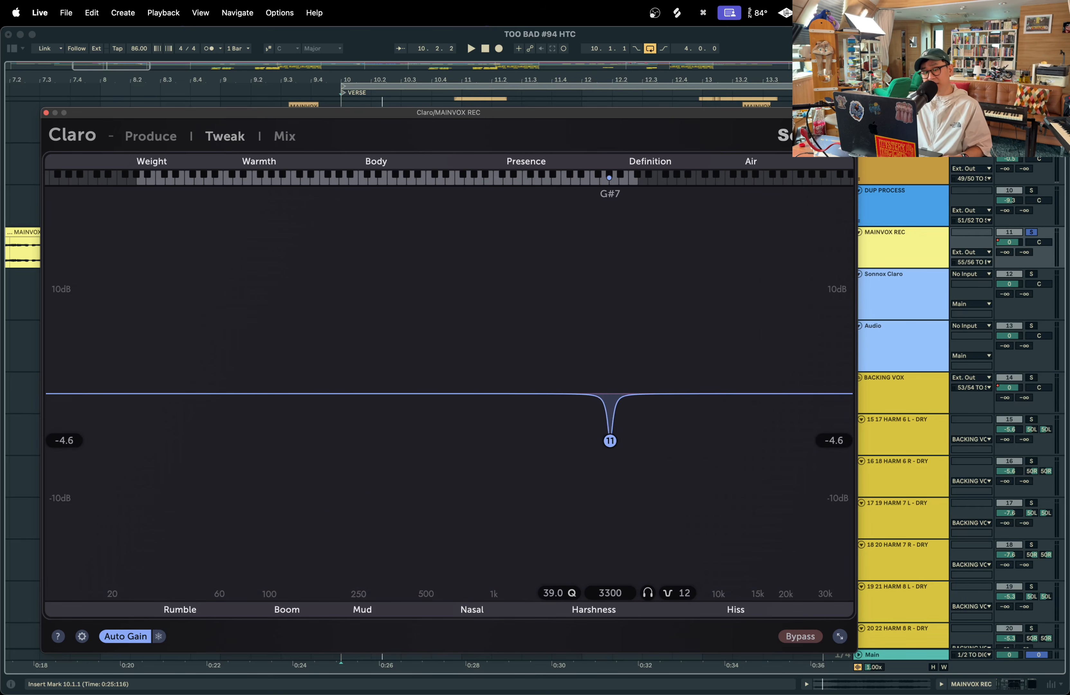
- Show the Photo Booth camera view and return to the Claro window in Ableton Live
key(ctrl+Up)
click(192, 270)
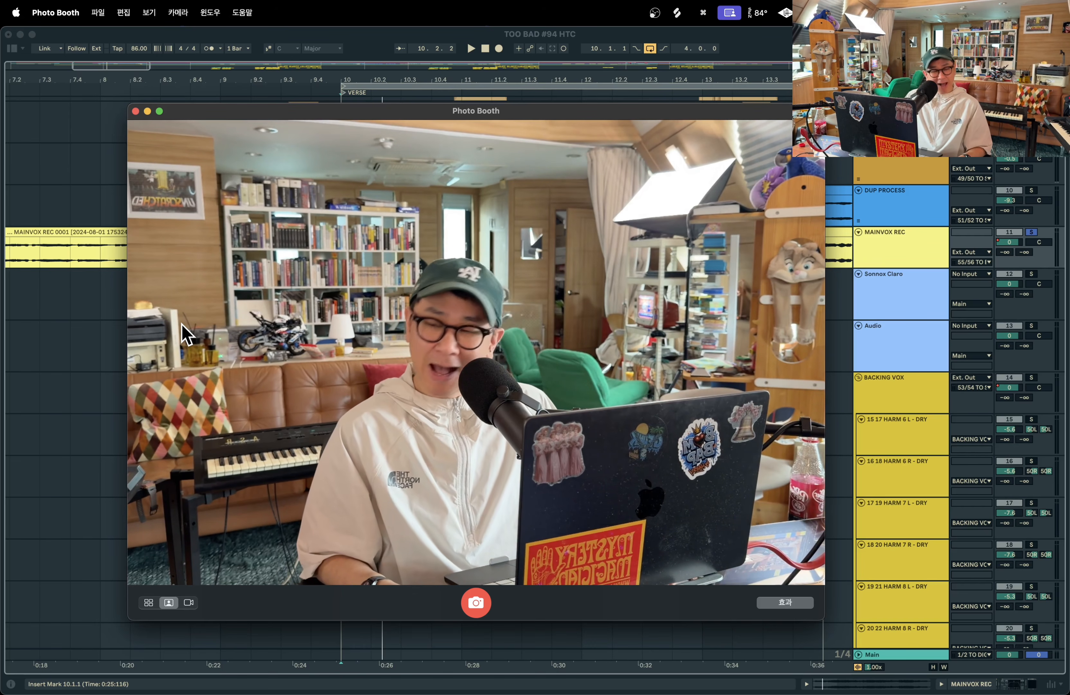
key(ctrl+Up)
click(469, 521)
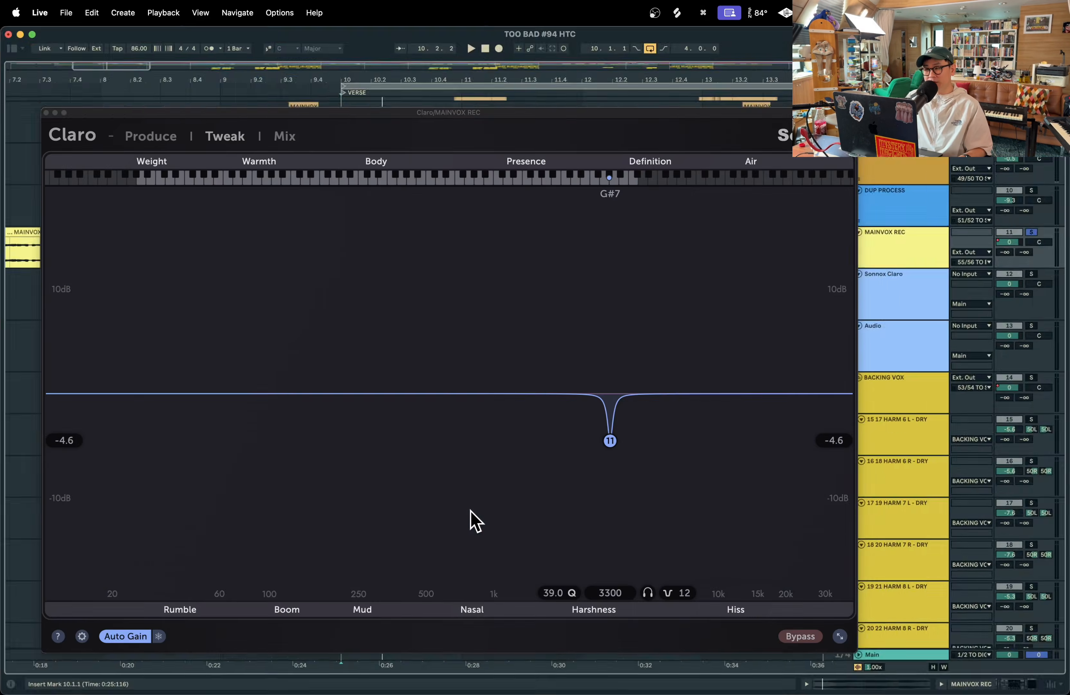
- Reduce the Claro cut to about -0.7 dB at 3348 Hz and switch to Photo Booth
drag(610, 440, 611, 401)
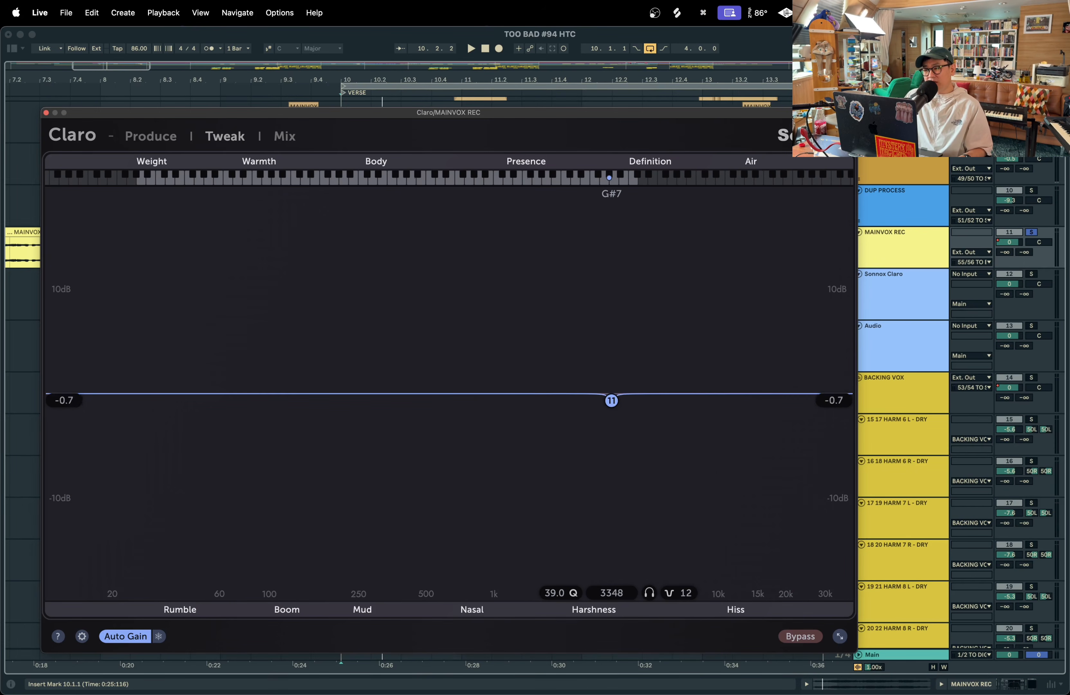
key(ctrl+Up)
click(191, 243)
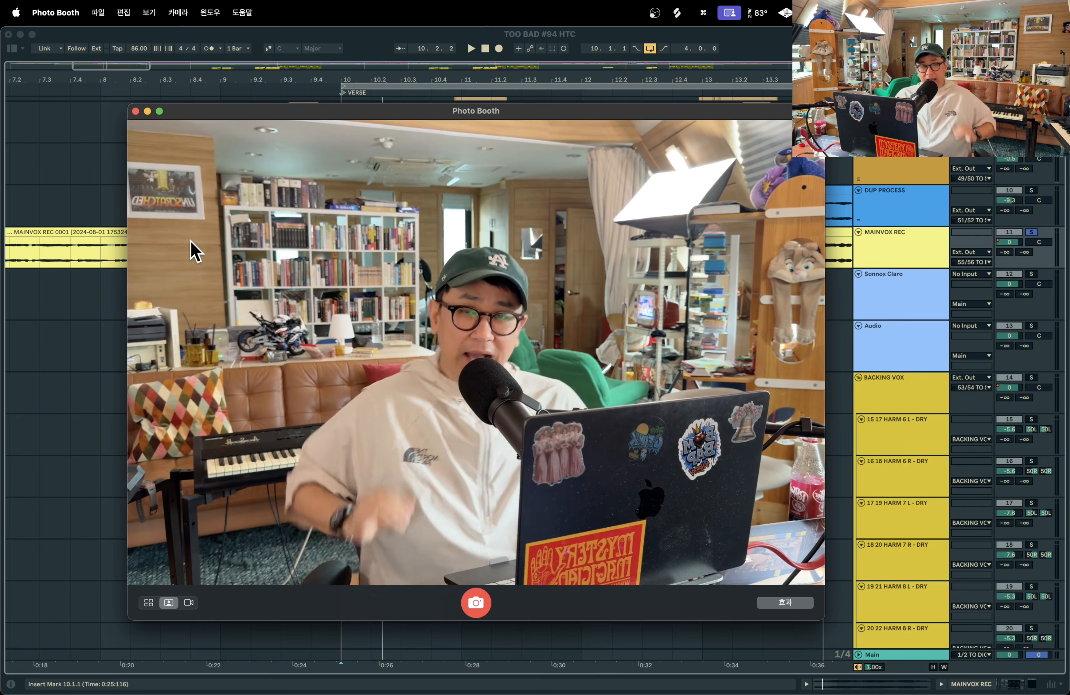
- Return to Ableton Live, show Claro's Produce view, and switch back to Photo Booth
click(94, 359)
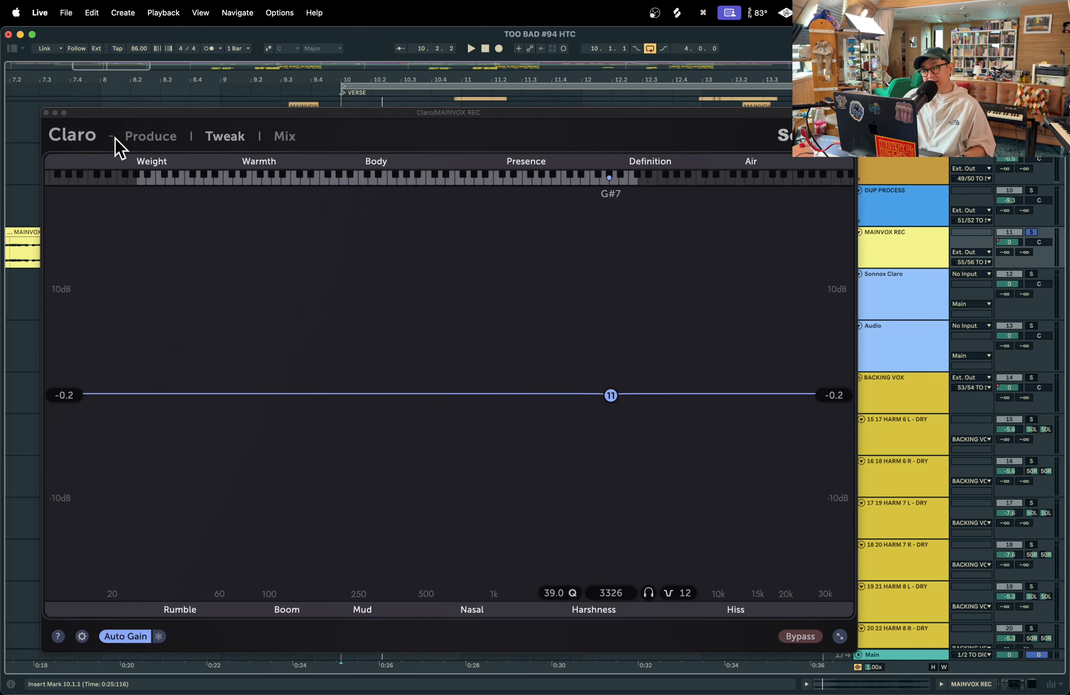
click(148, 139)
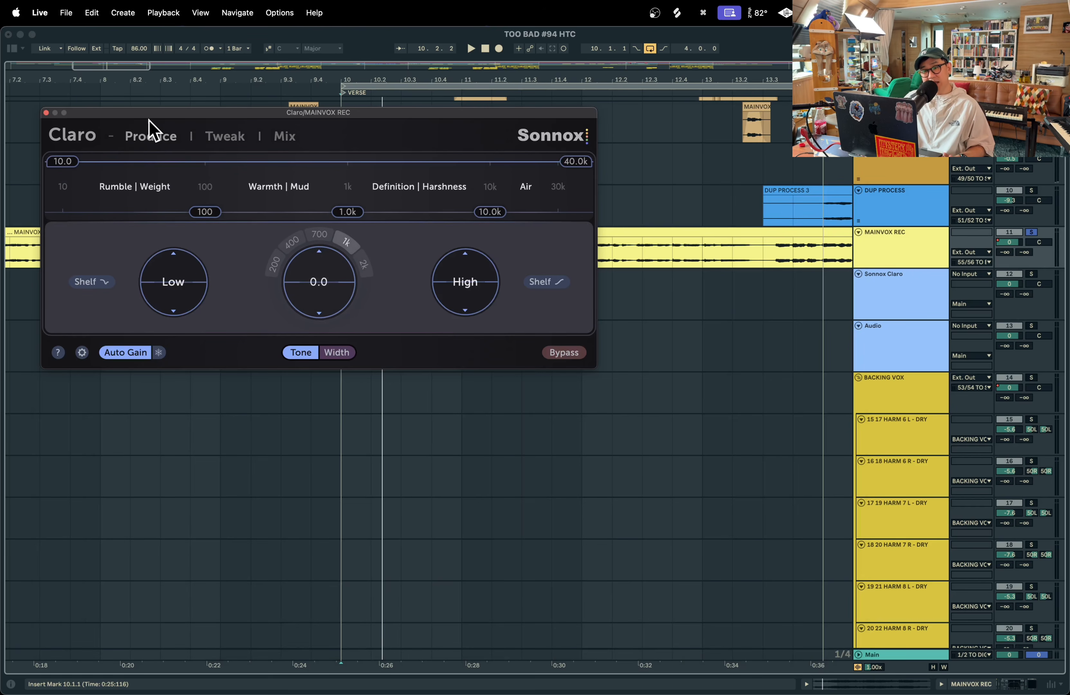
drag(148, 116, 231, 200)
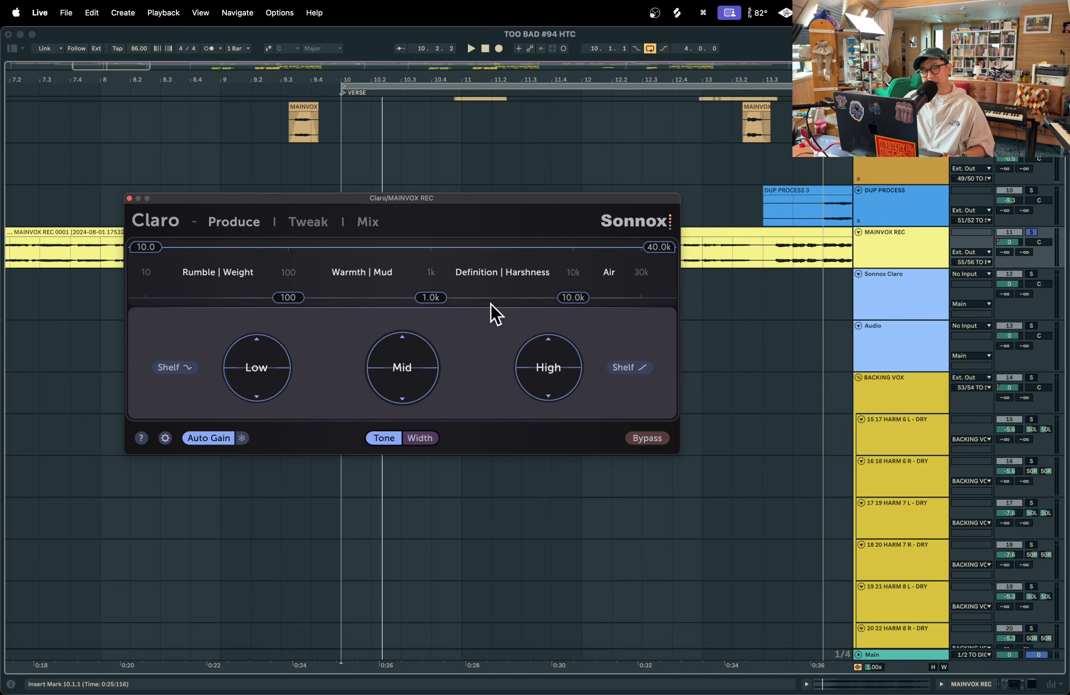
key(ctrl+Up)
click(157, 326)
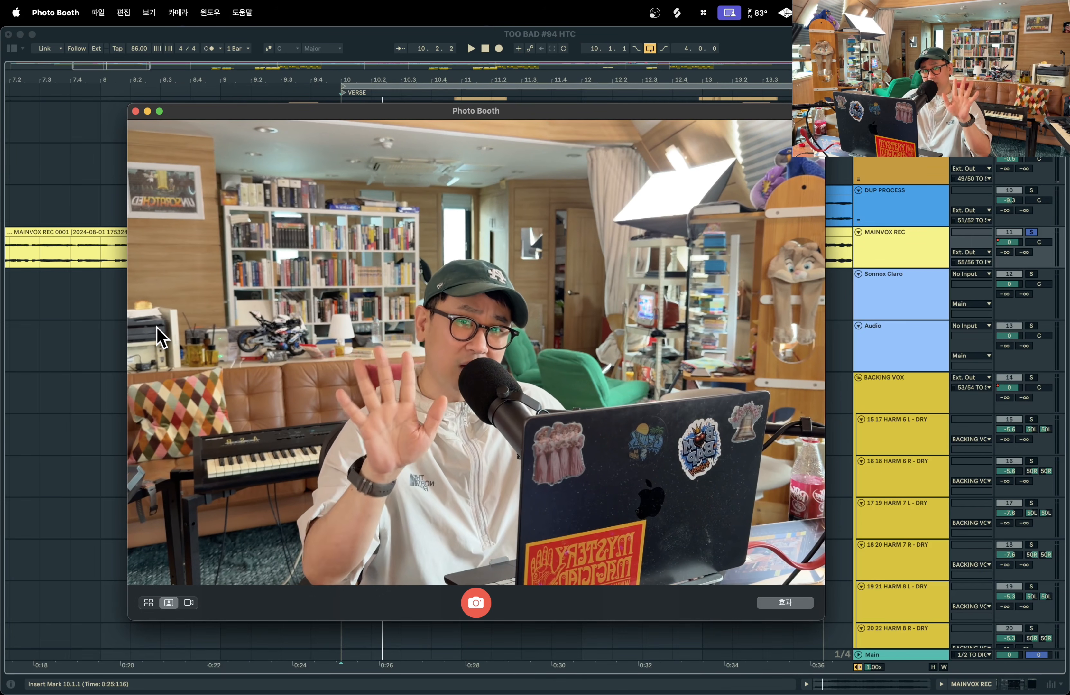
- Alternate between the Claro Produce view in Ableton Live and the Photo Booth camera, ending on the Claro window
click(18, 368)
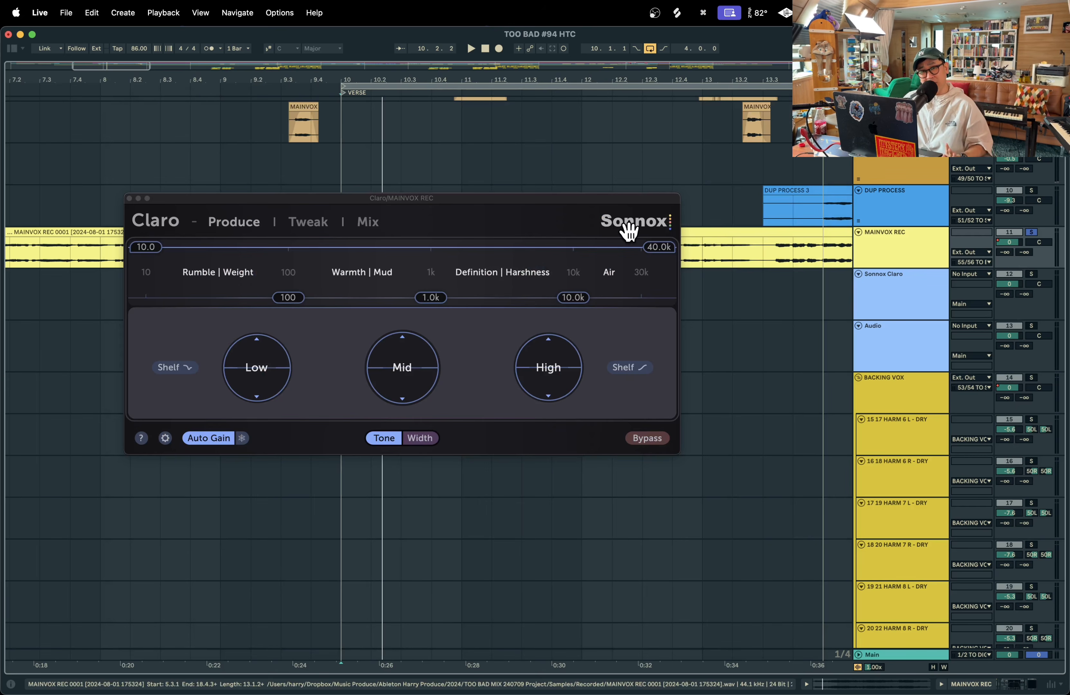
key(ctrl+Up)
click(160, 359)
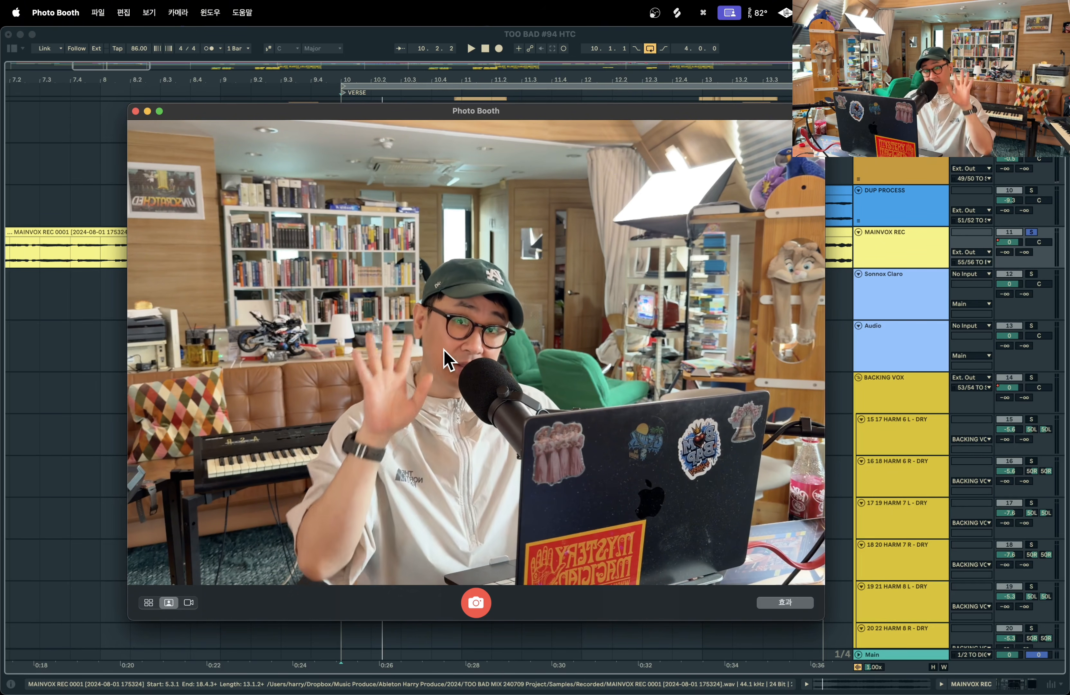
click(67, 394)
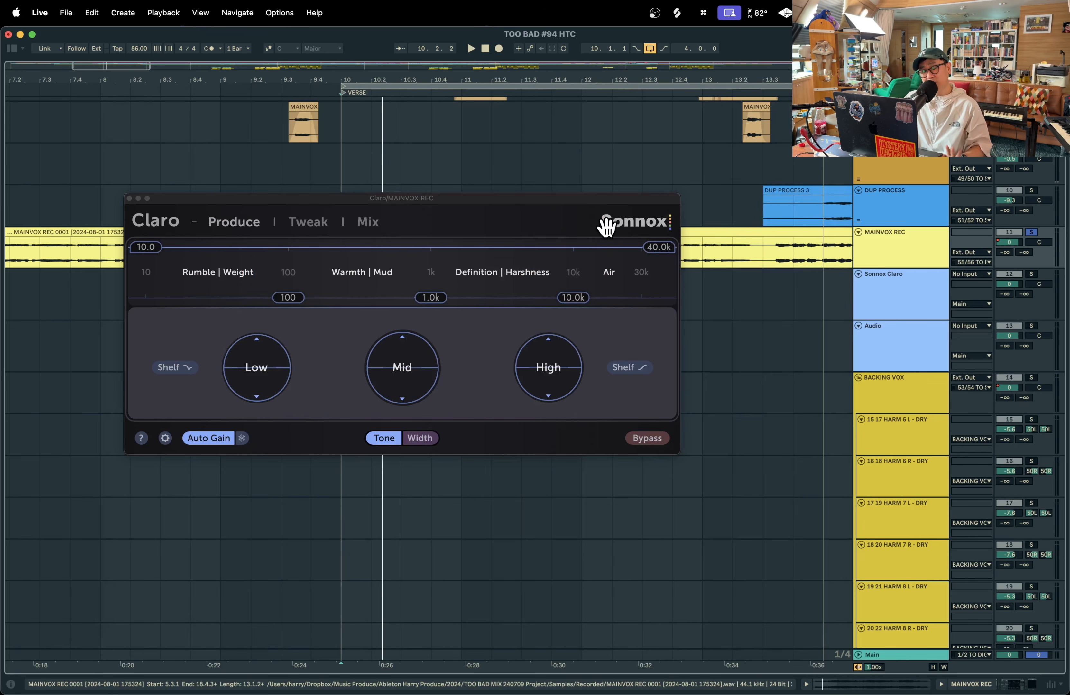
drag(454, 200, 461, 222)
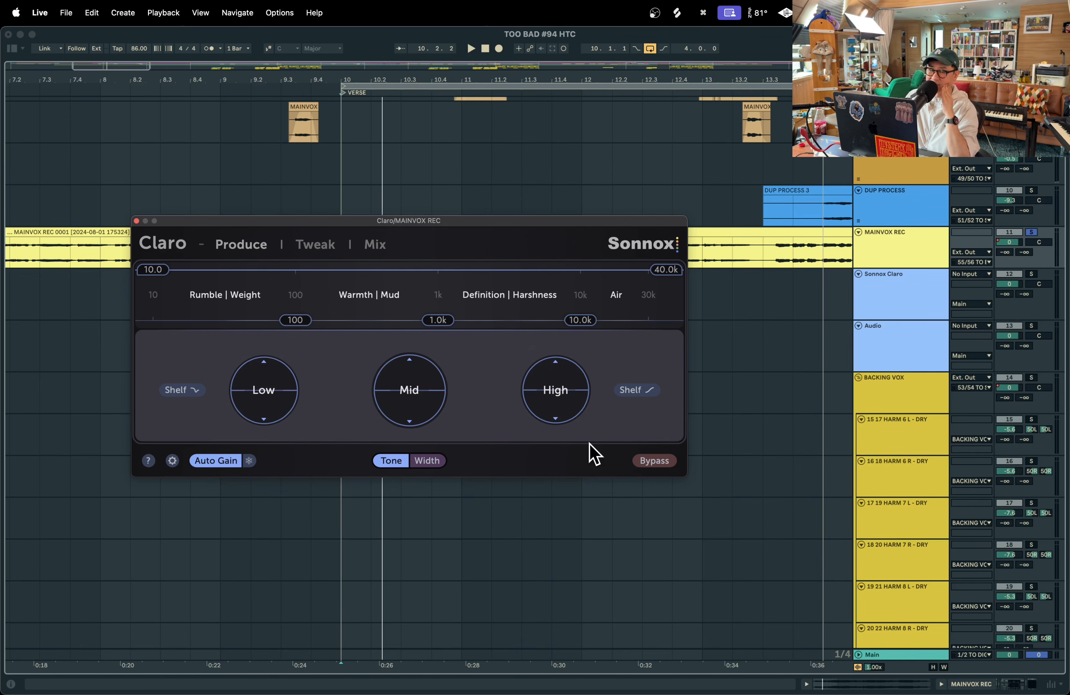
- Check the EQ curve in Claro's Tweak view and go back to the Produce view
click(316, 244)
drag(428, 229, 380, 115)
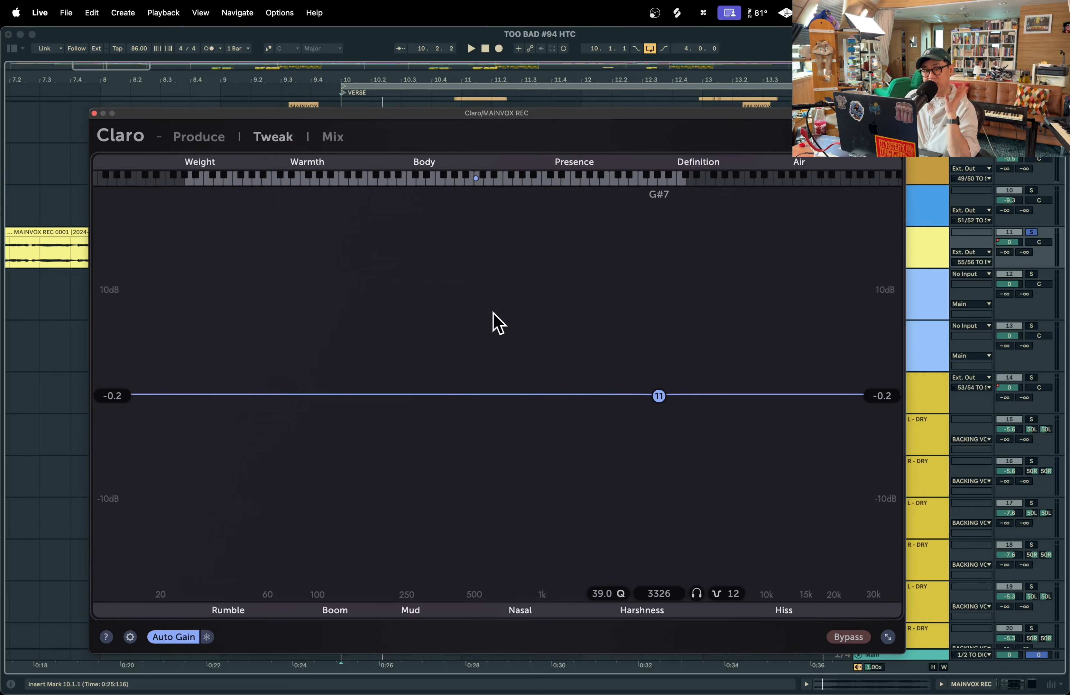
click(190, 137)
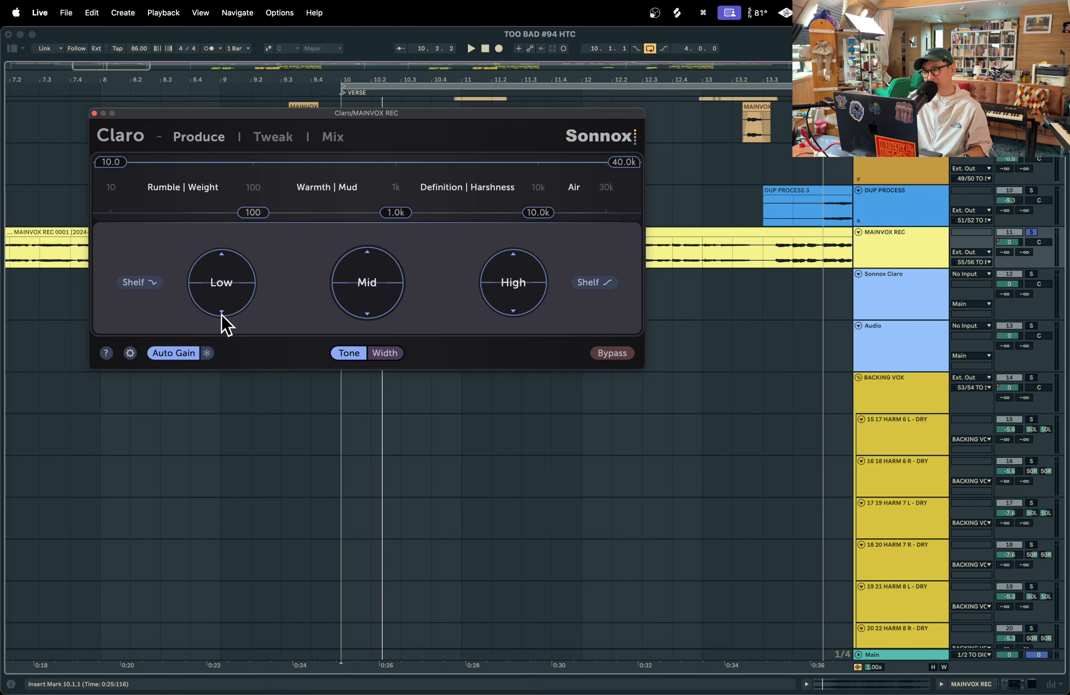
- Turn on the low shelf in the Produce view, set the Low gain to 4.27, and check the curve in Tweak
click(145, 285)
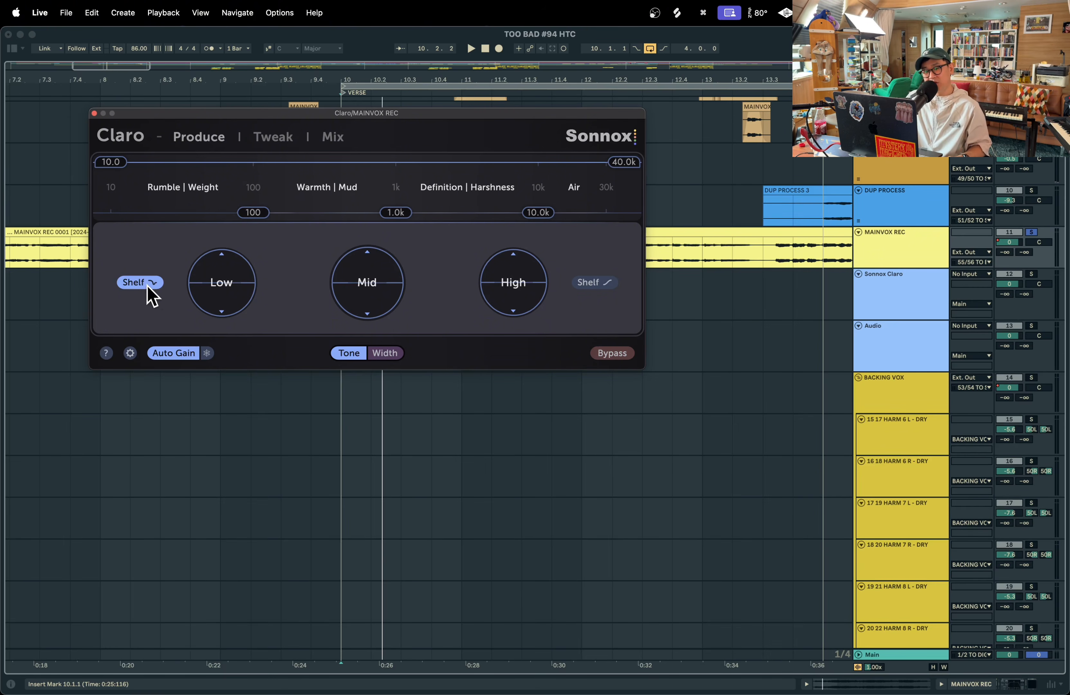
click(283, 138)
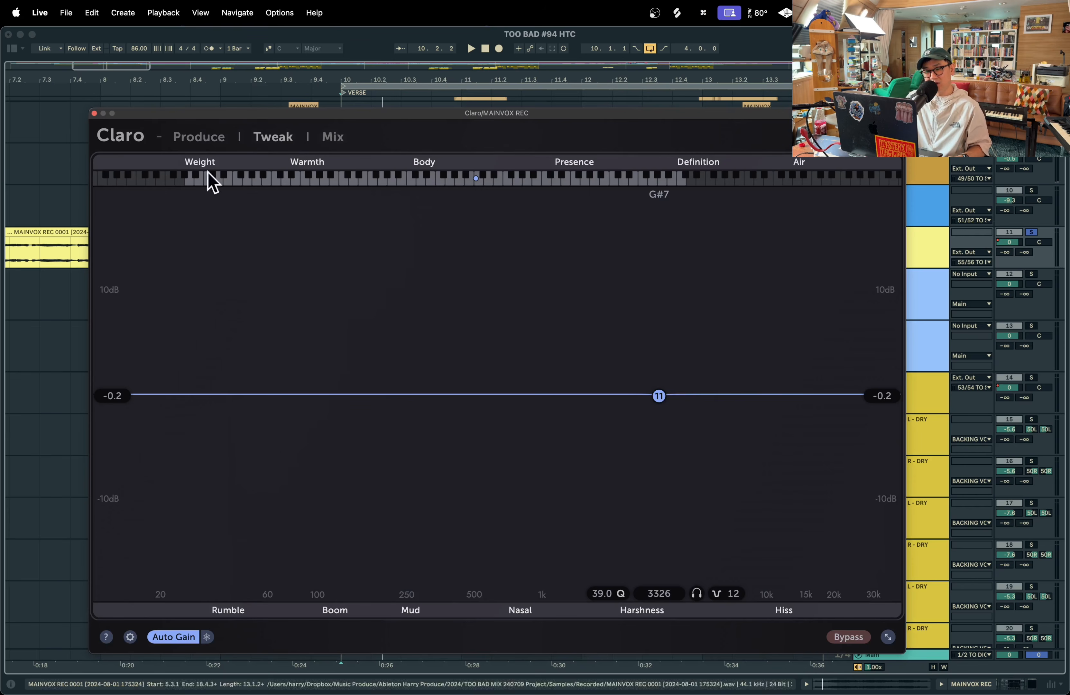
click(202, 136)
drag(224, 280, 224, 270)
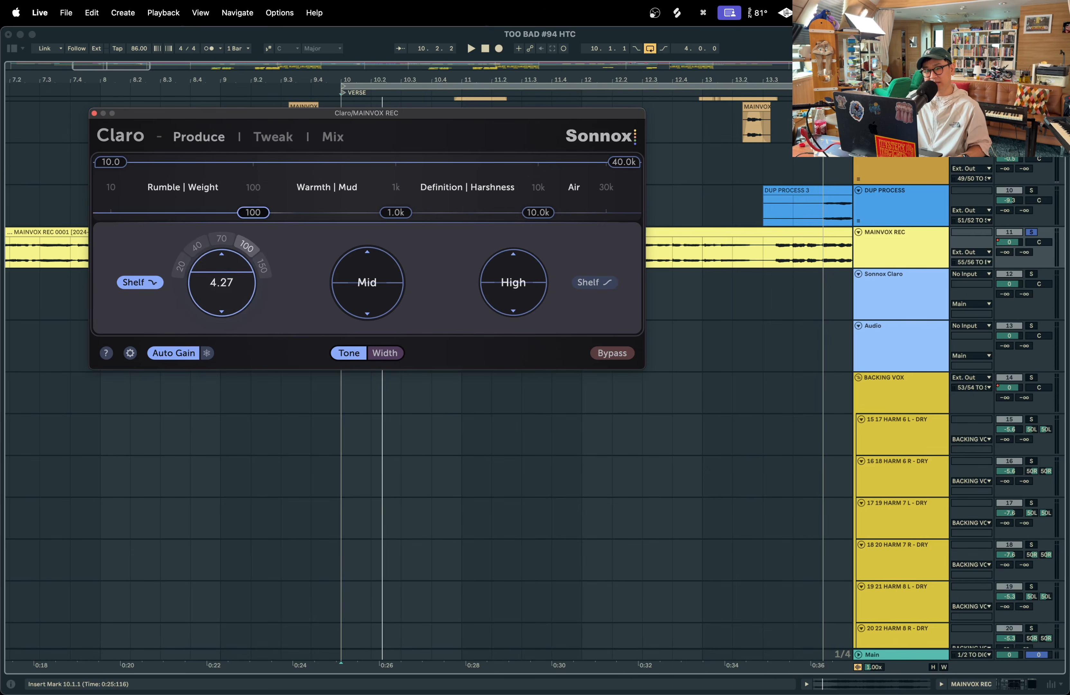
click(289, 137)
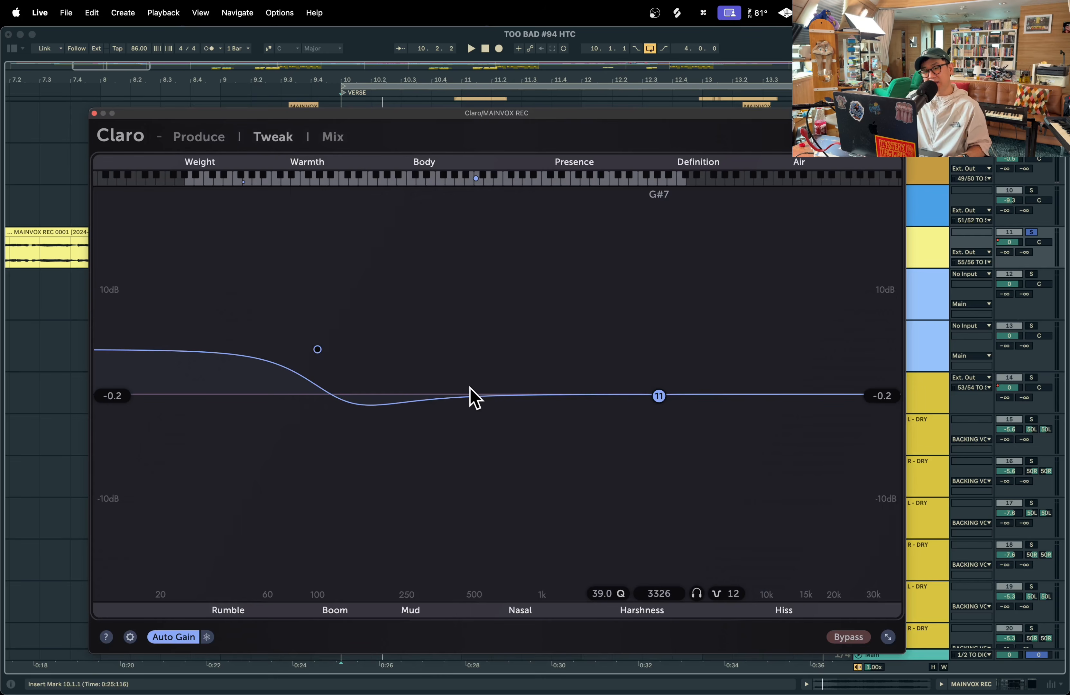
- Turn on the high shelf, boost the High band moderately, and compare the resulting curve in the Tweak and Produce views
click(199, 138)
click(589, 284)
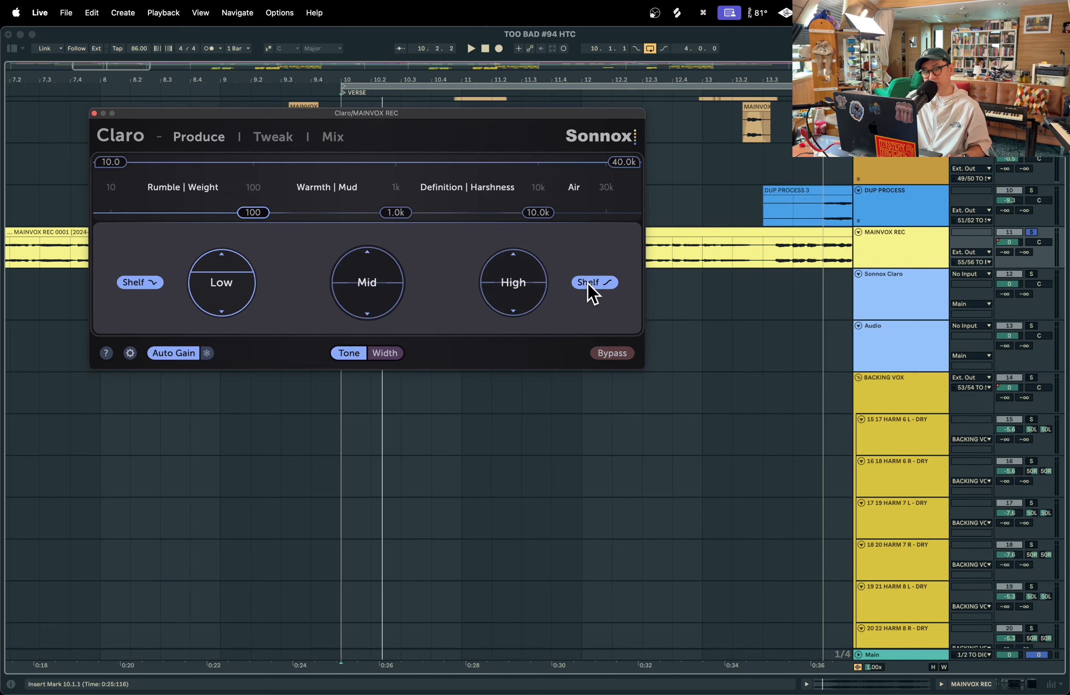
drag(520, 286, 520, 271)
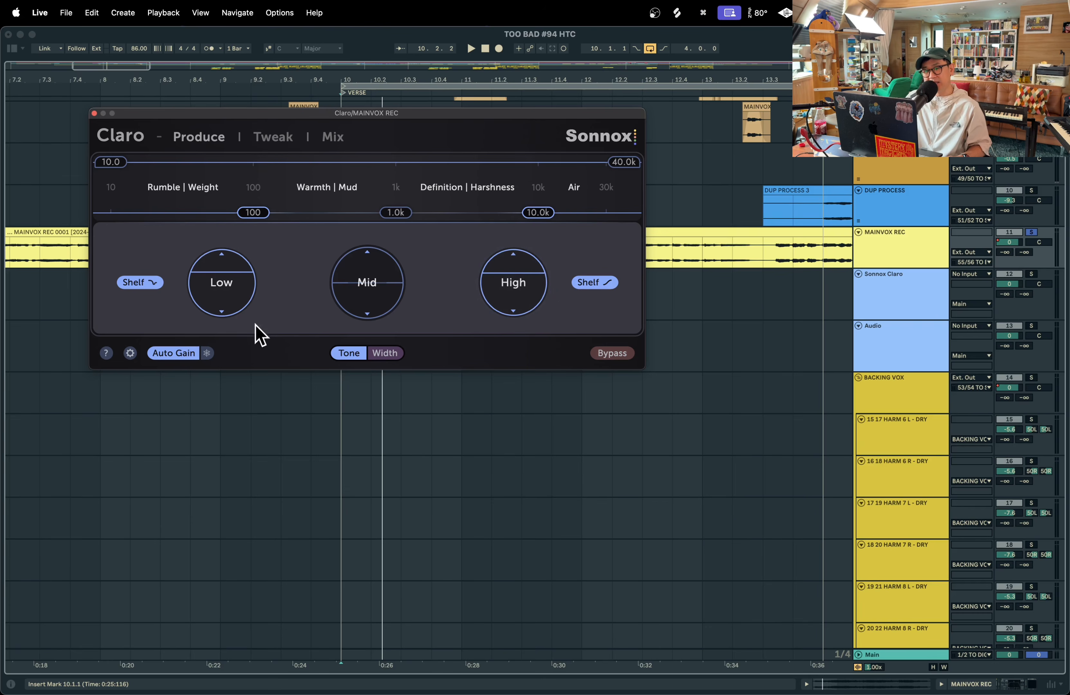
drag(275, 285, 239, 125)
click(273, 136)
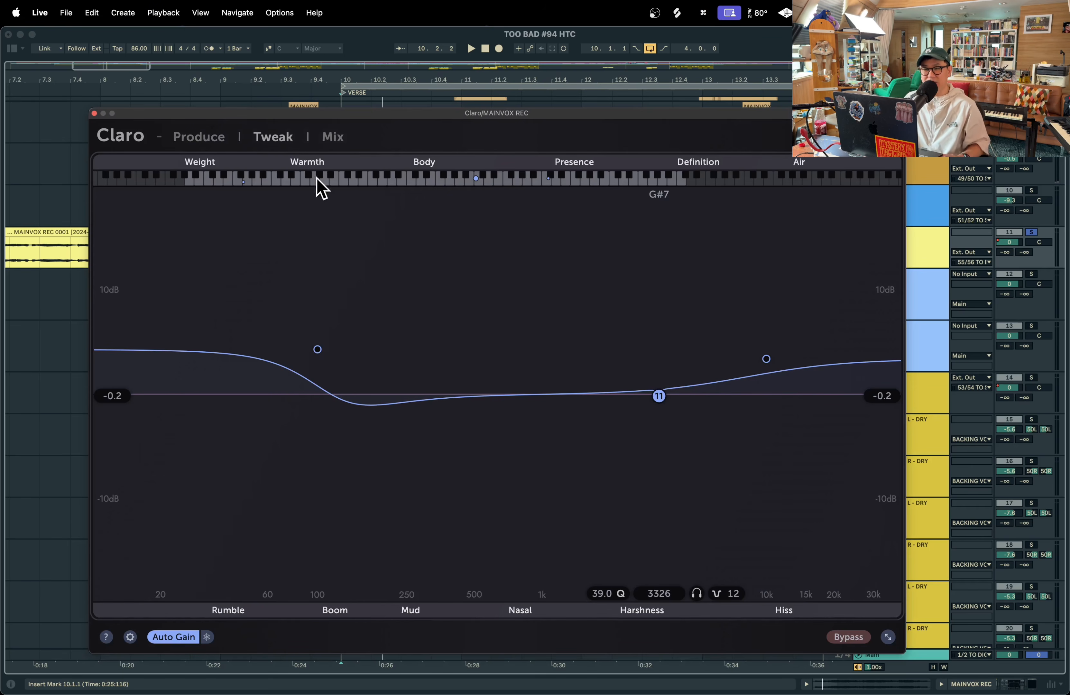
click(216, 141)
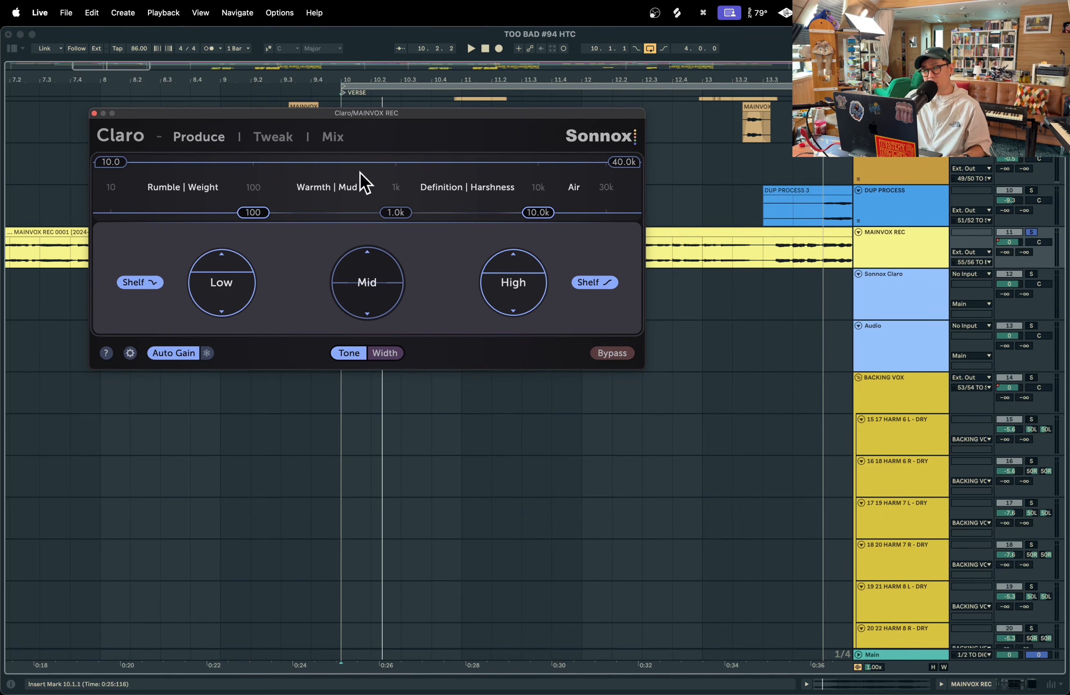
drag(312, 113, 367, 180)
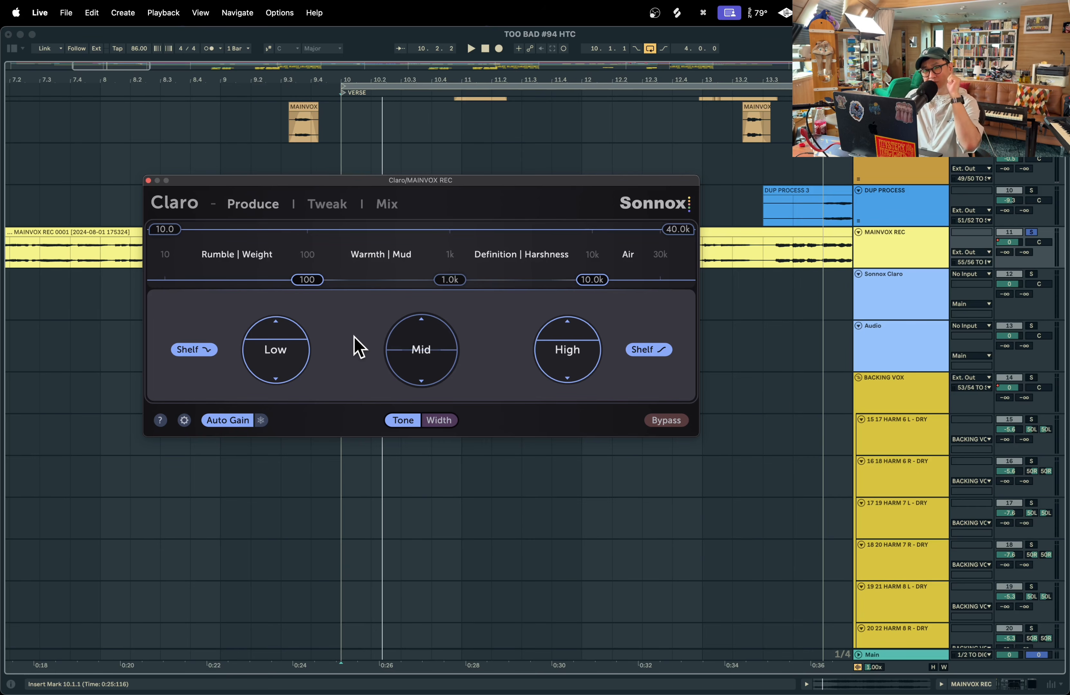
- Add a narrow cut in the Tweak view at 598.0 Hz, -4.2 dB with a Q of 32.1, and switch to Photo Booth
click(327, 208)
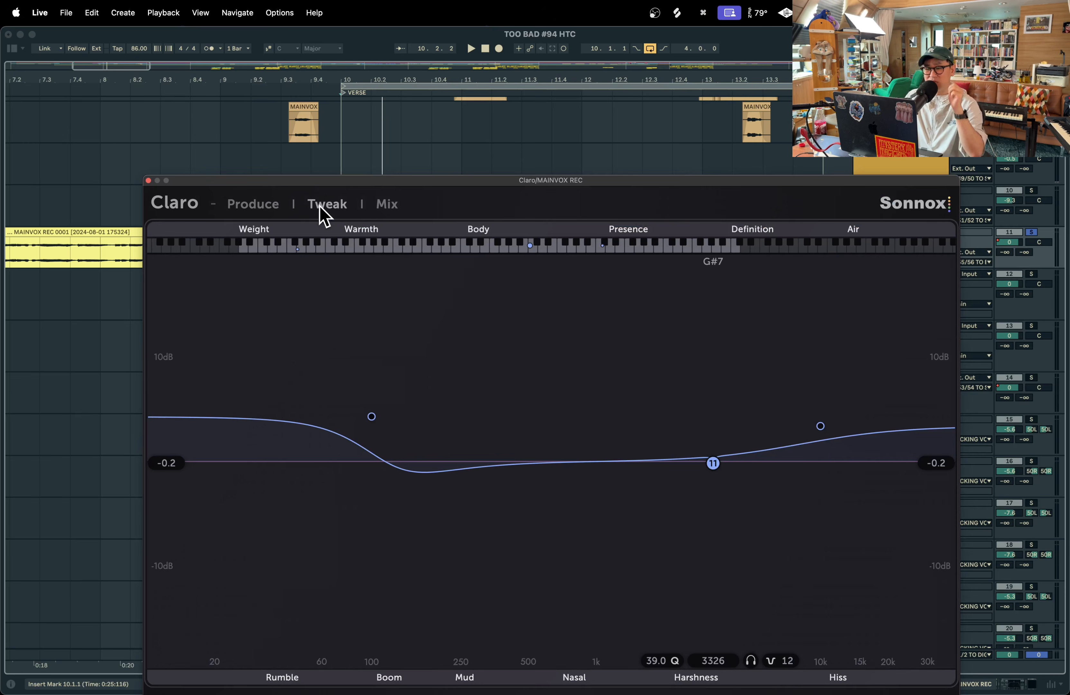
drag(538, 470, 546, 505)
scroll(544, 503, up, 10)
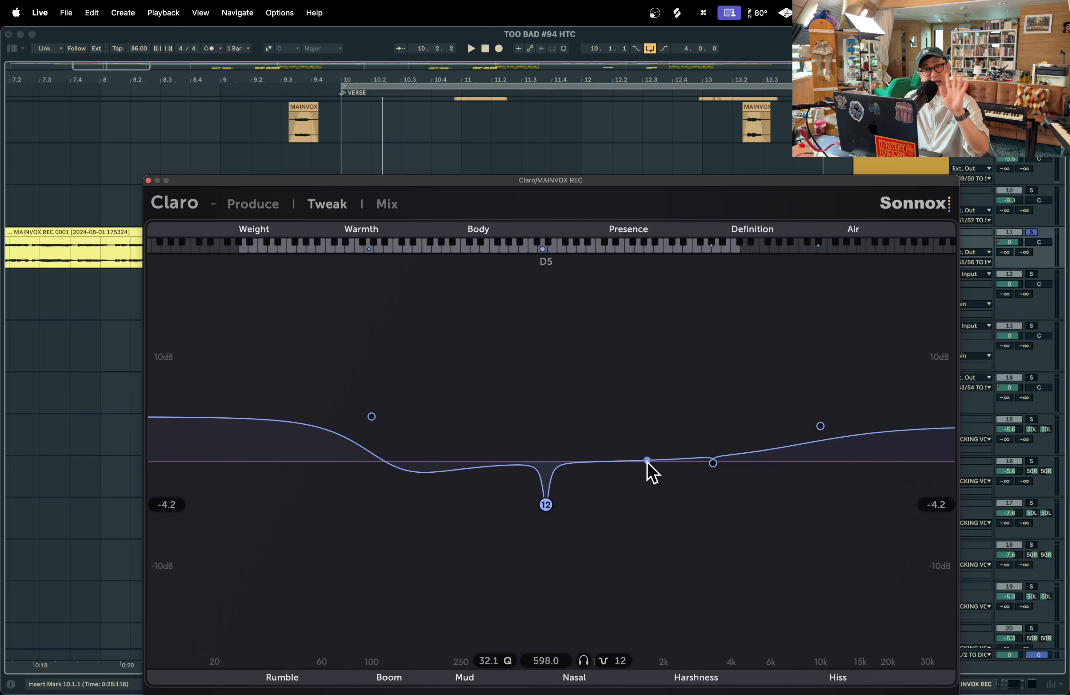
key(ctrl+Up)
click(239, 359)
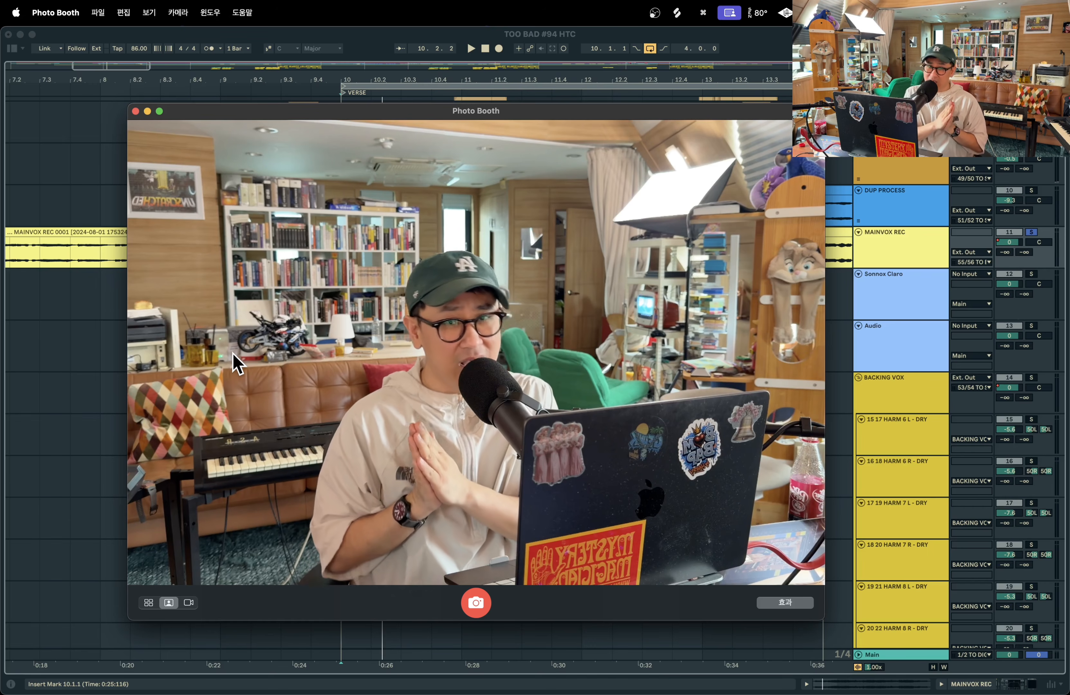
- Go back to Claro in Ableton Live, show its Produce view again, and return to Photo Booth
click(48, 428)
click(273, 202)
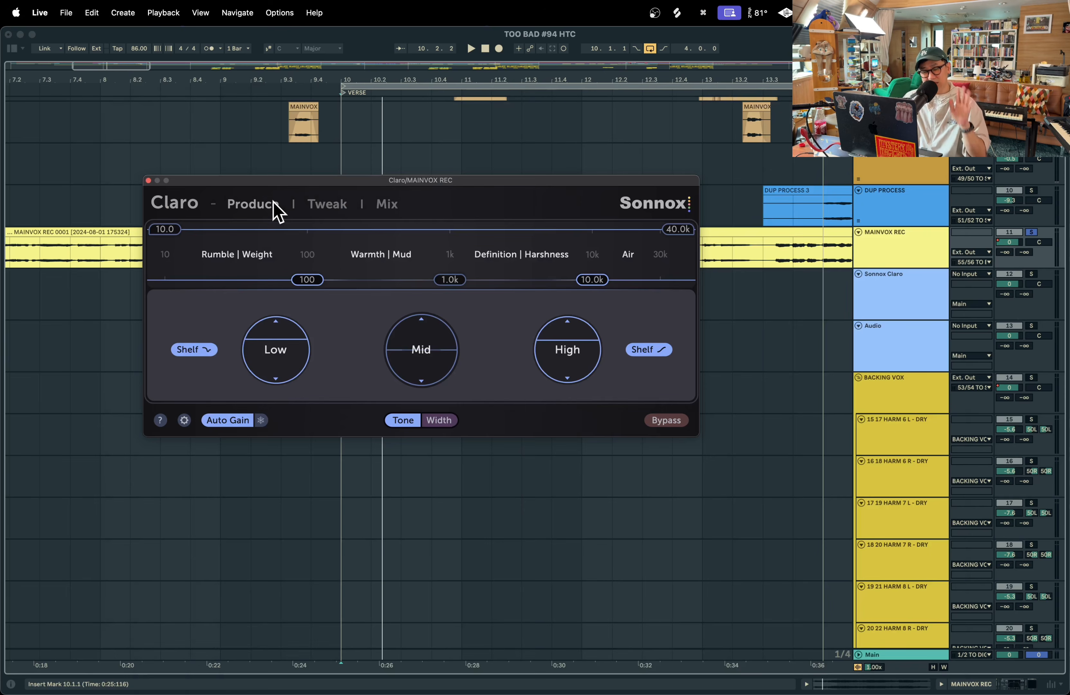
key(ctrl+Up)
click(162, 373)
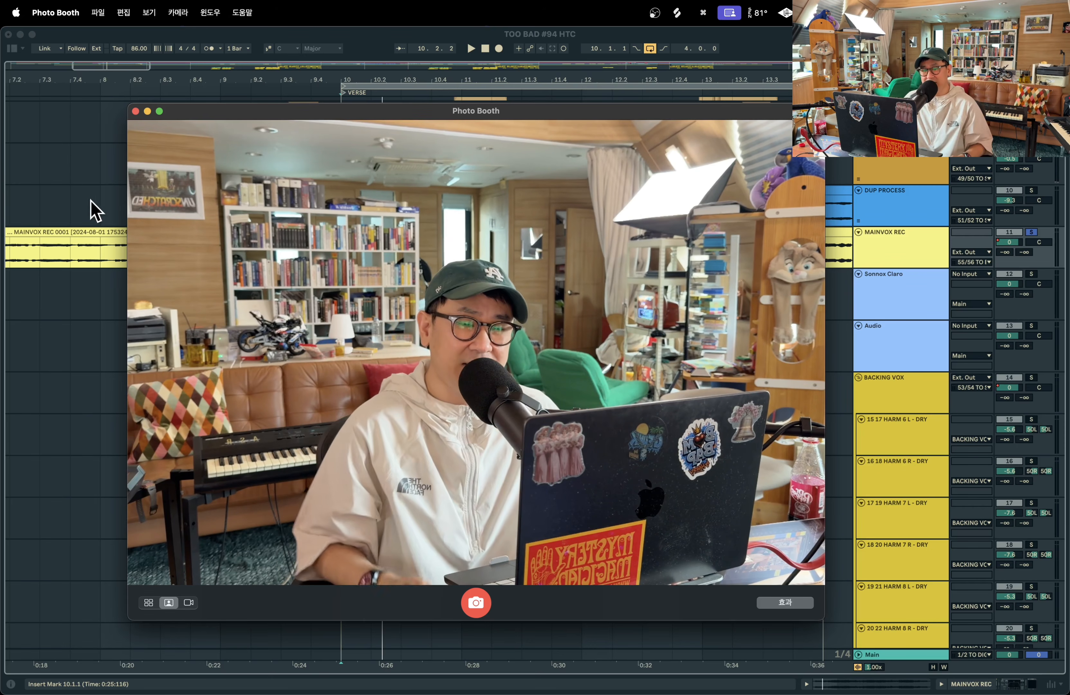
- Return to Ableton Live, compare Claro's Tweak and Produce views, and switch to Photo Booth
click(60, 361)
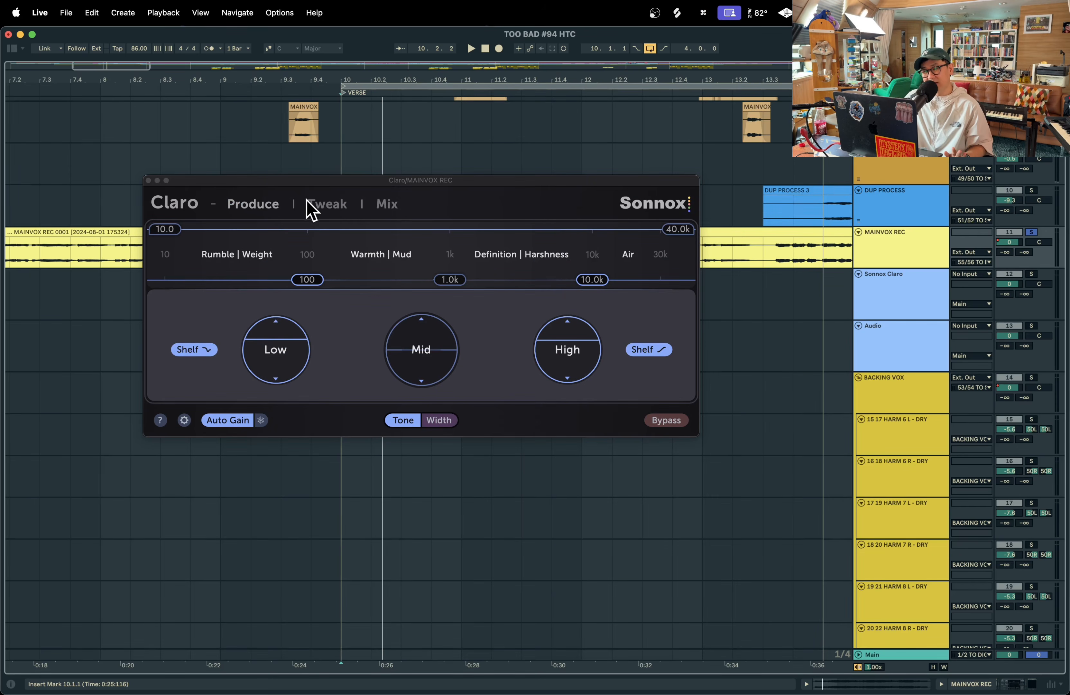
click(326, 204)
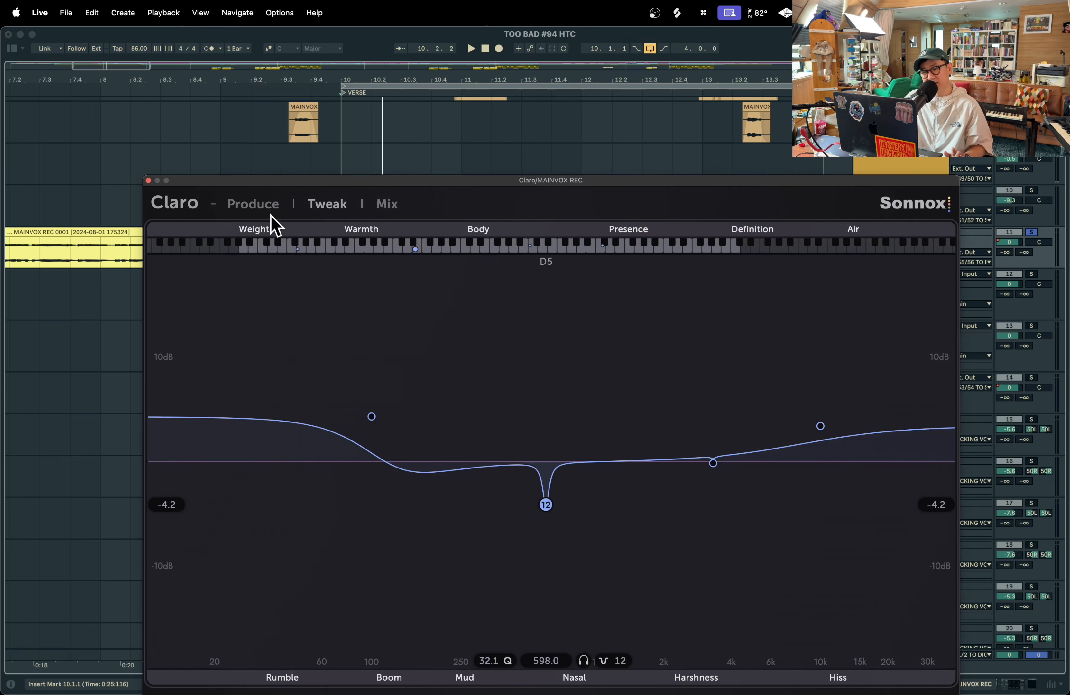
click(251, 210)
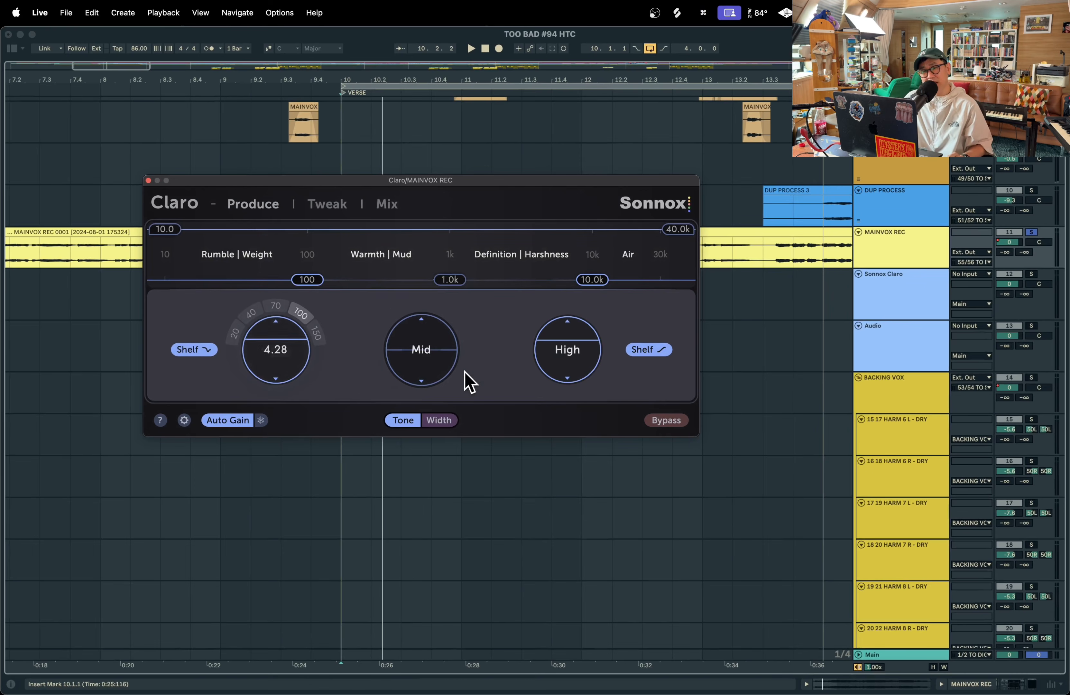
key(ctrl+Up)
click(222, 338)
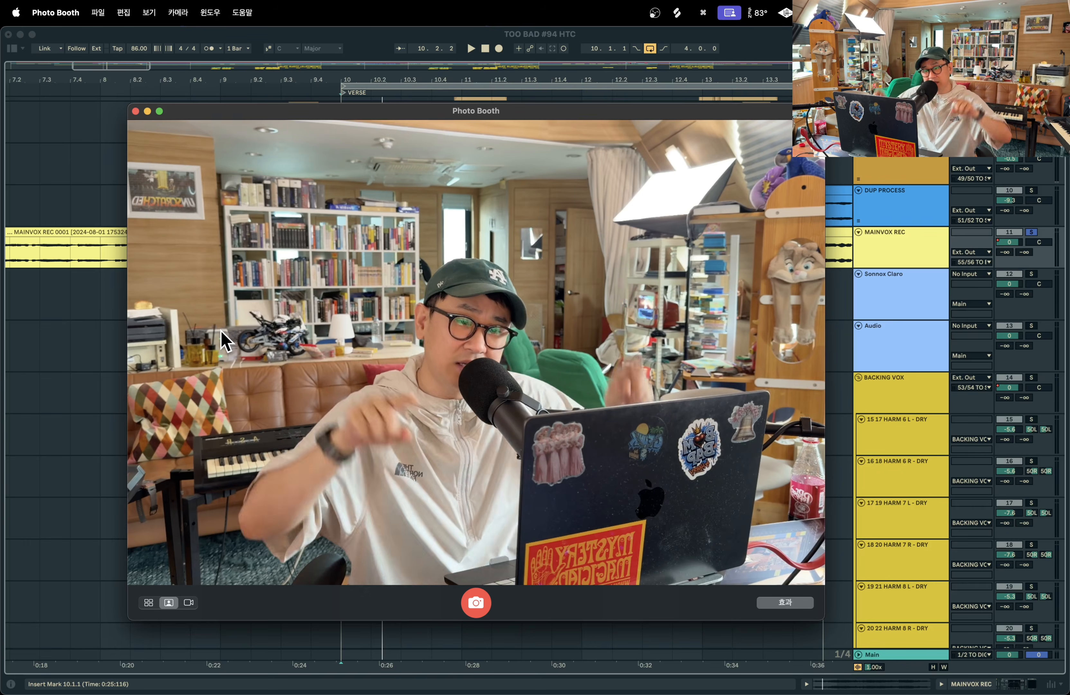
- Return to Claro in Ableton Live and adjust the narrow Tweak cut to 584.1 Hz, -2.6 dB with a Q of 18.0
click(15, 361)
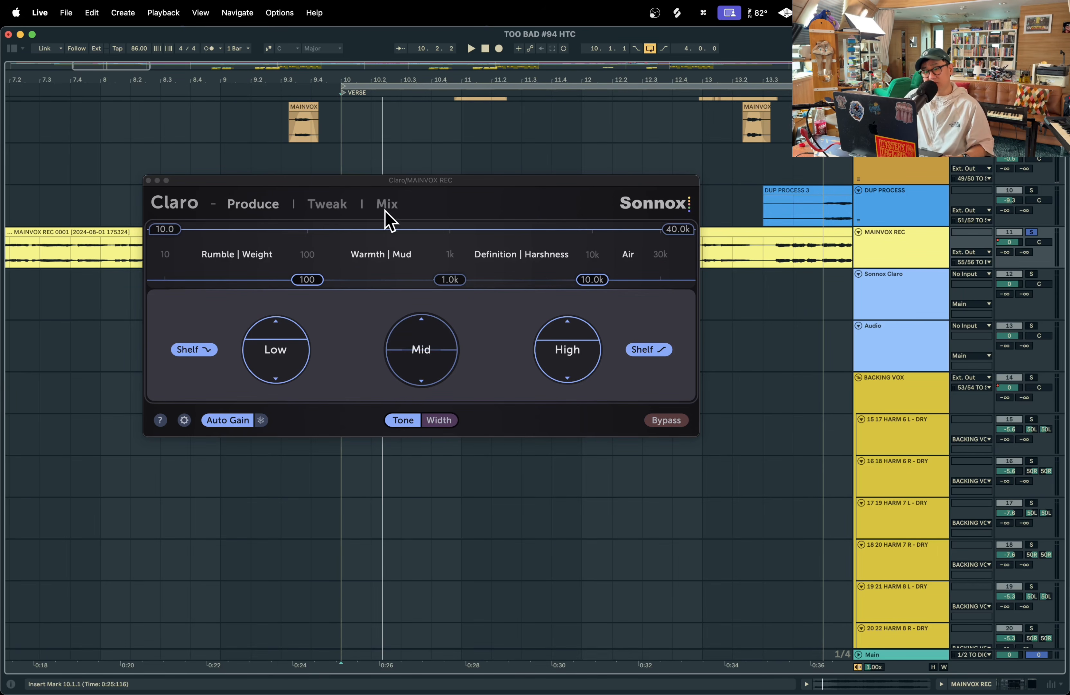
click(336, 211)
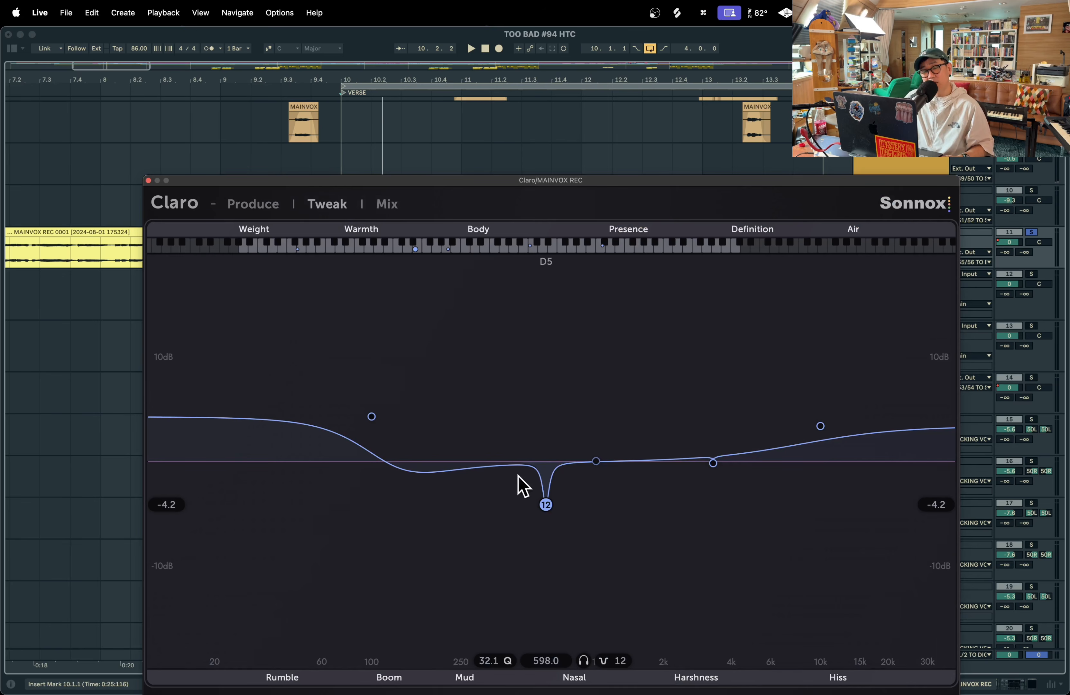
scroll(546, 512, down, 5)
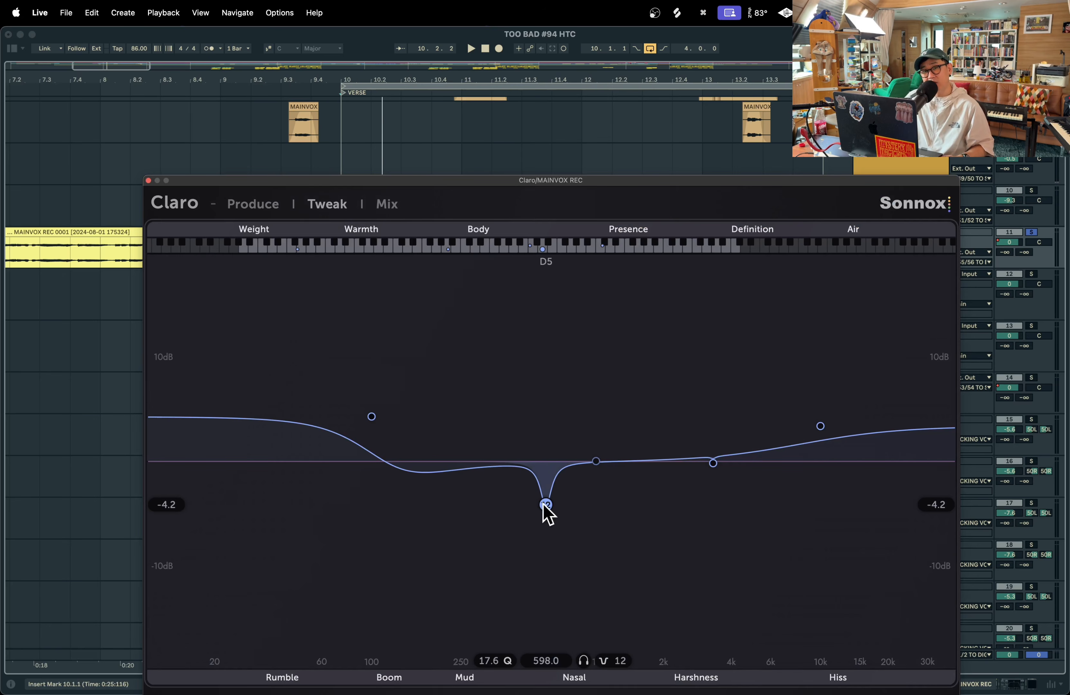
mouse_move(546, 512)
mouse_down()
mouse_move(542, 478)
mouse_move(544, 487)
mouse_up()
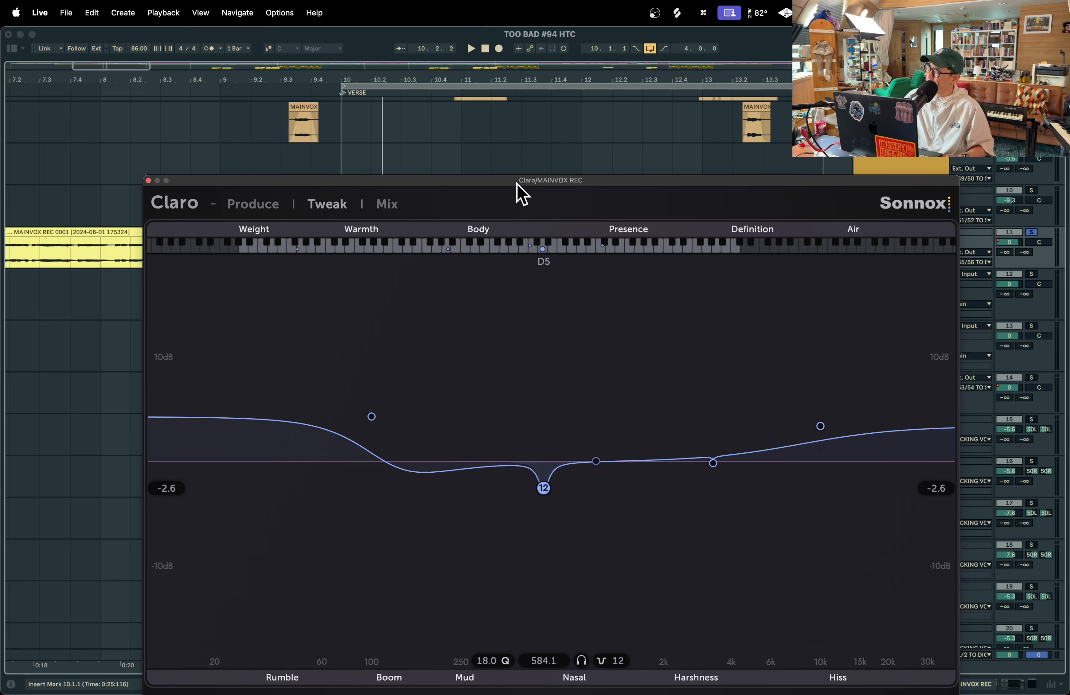
- Reposition the Claro window and reduce the low shelf to -0.19 dB at 92.1 Hz and the high shelf to 0.5 dB at 10188 Hz
drag(516, 184, 463, 98)
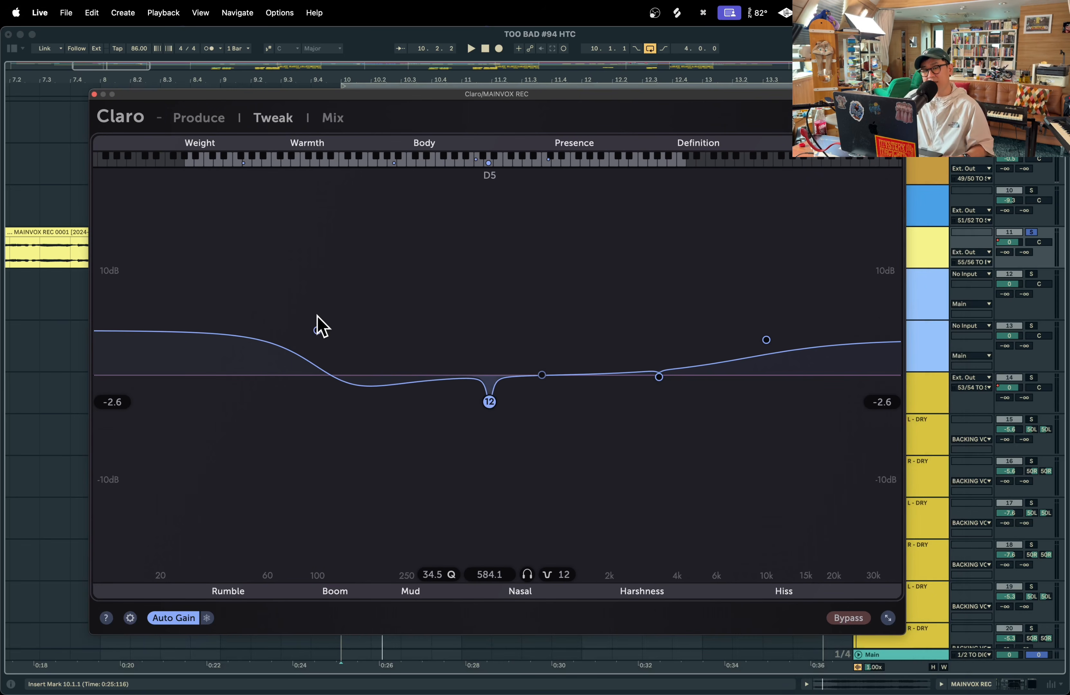
drag(318, 330, 308, 373)
drag(766, 340, 769, 370)
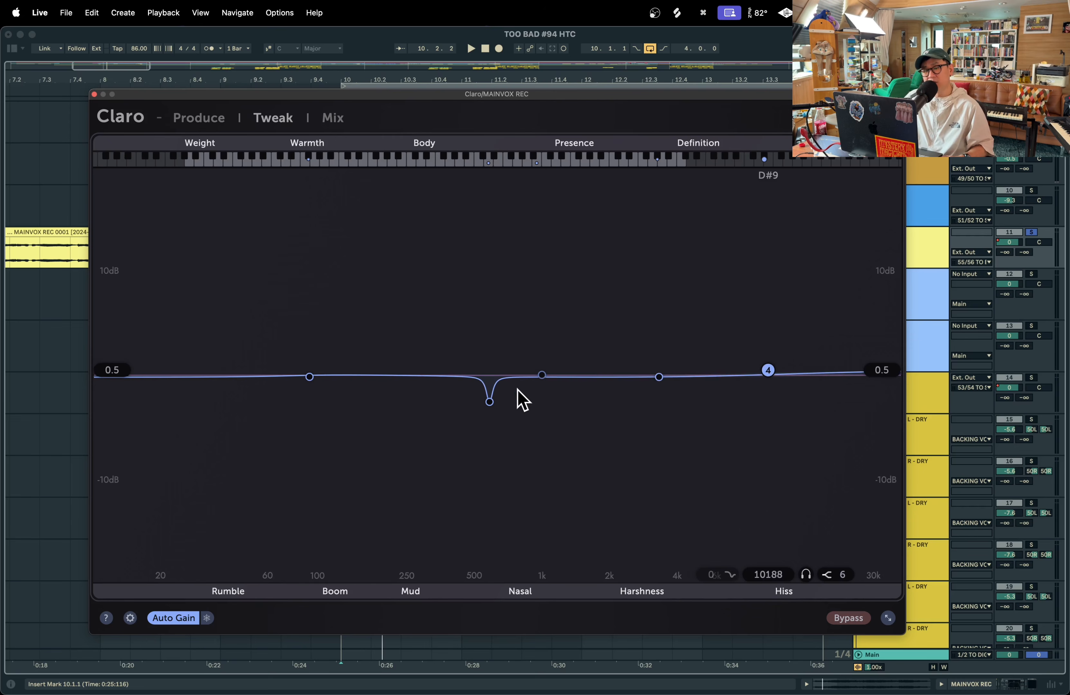
- Move the narrow cut in the Tweak view down to 312.4 Hz at -2.4 dB while auditioning the vocal
drag(490, 401, 424, 425)
key(space)
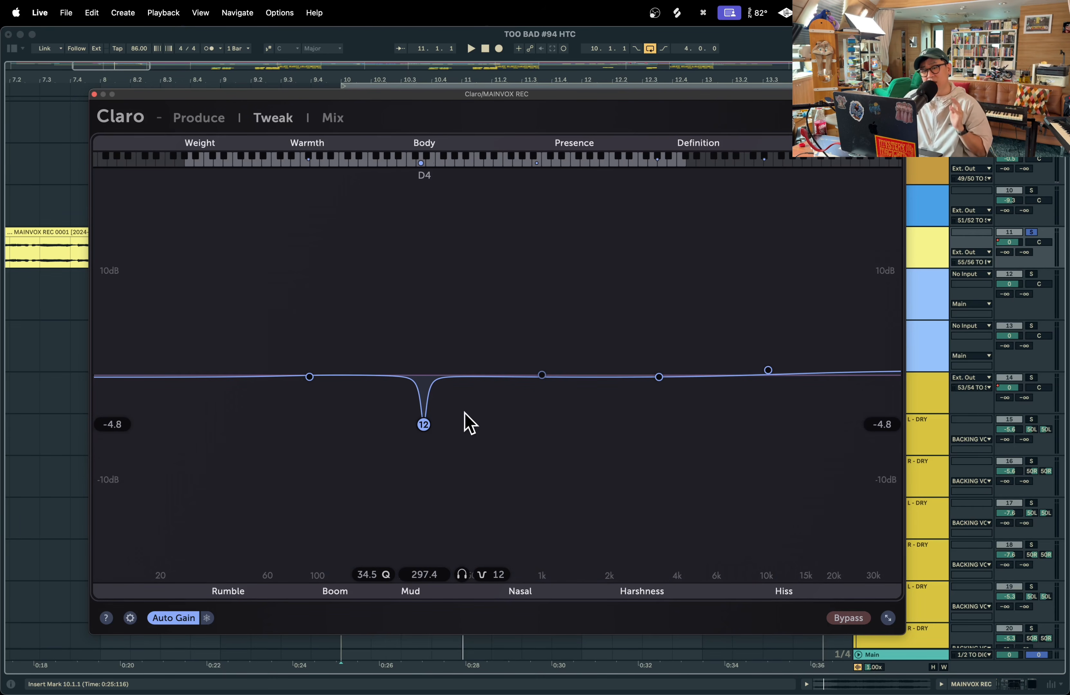
drag(424, 425, 429, 400)
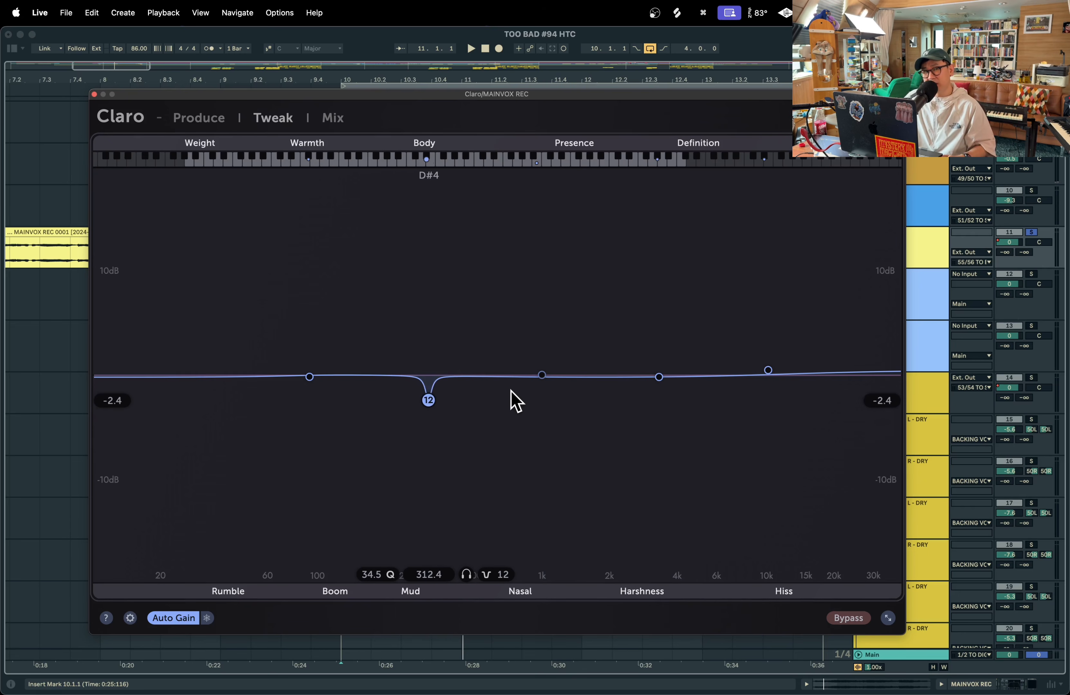
- Alternate between Photo Booth and Claro in Ableton Live, show Claro's Produce view, and reposition the plug-in window
key(ctrl+Up)
click(142, 338)
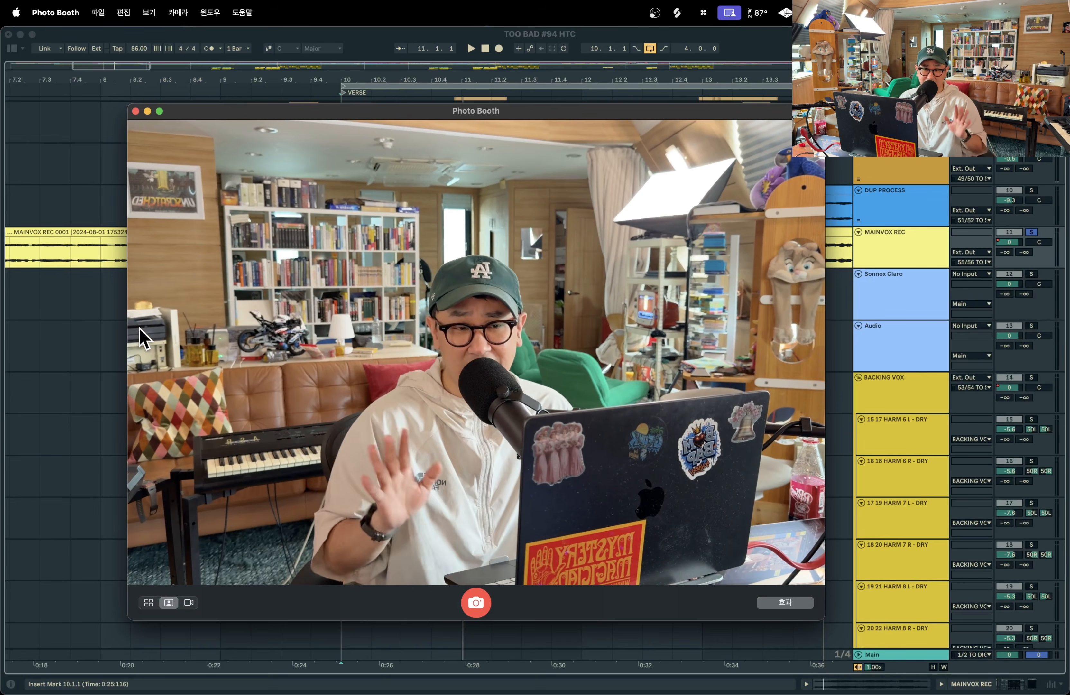
click(51, 394)
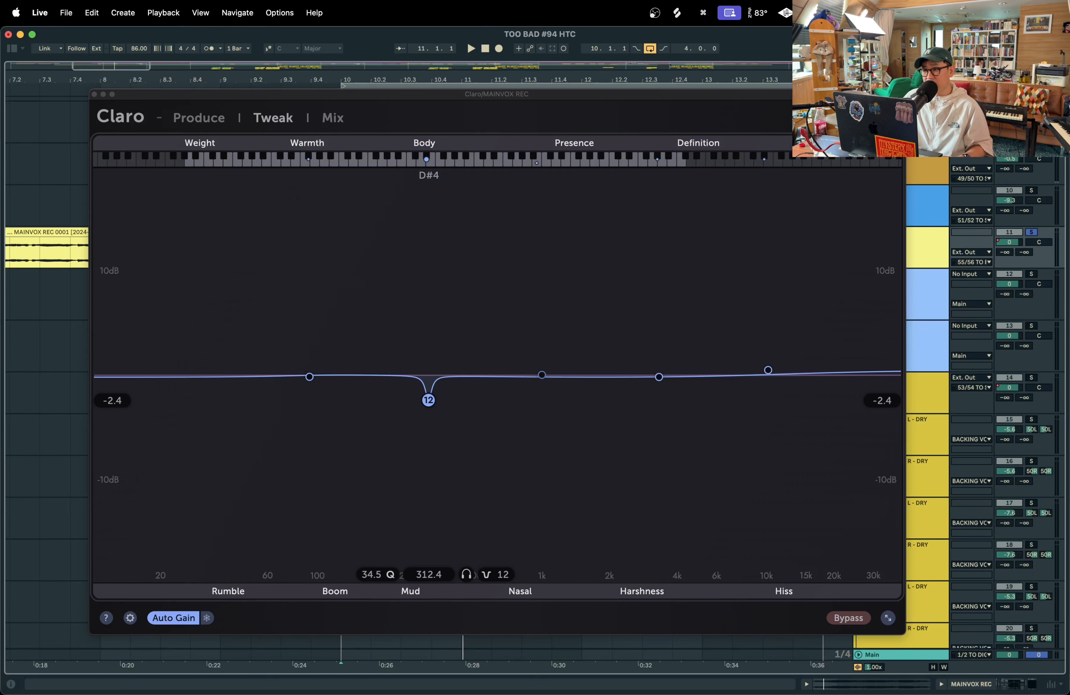
click(219, 121)
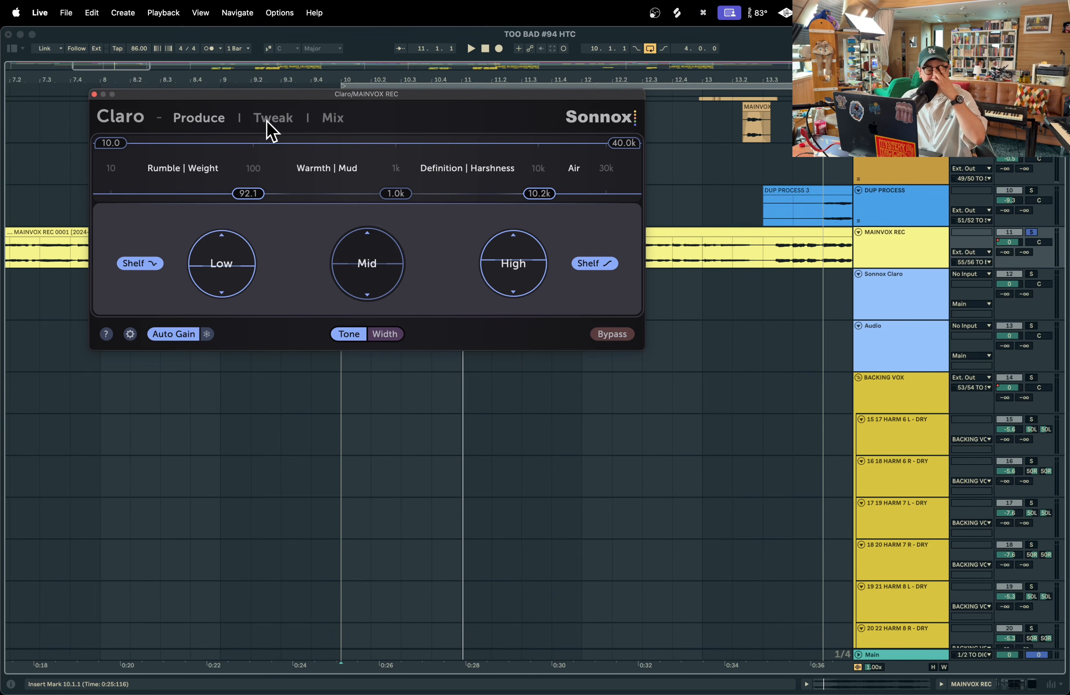
key(ctrl+Up)
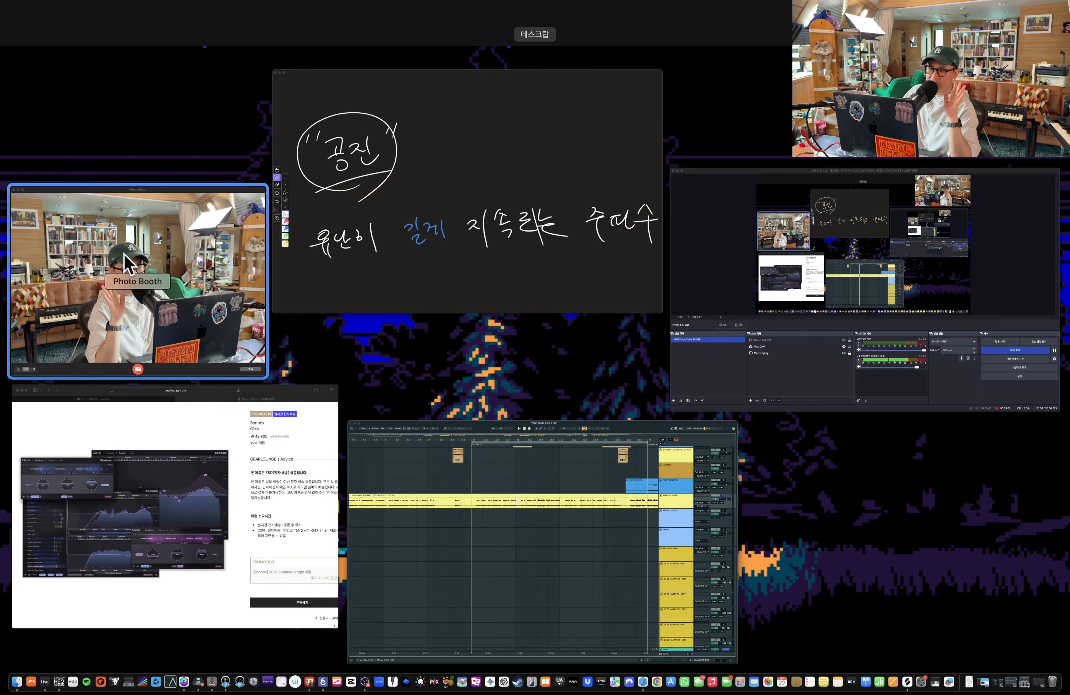
click(136, 276)
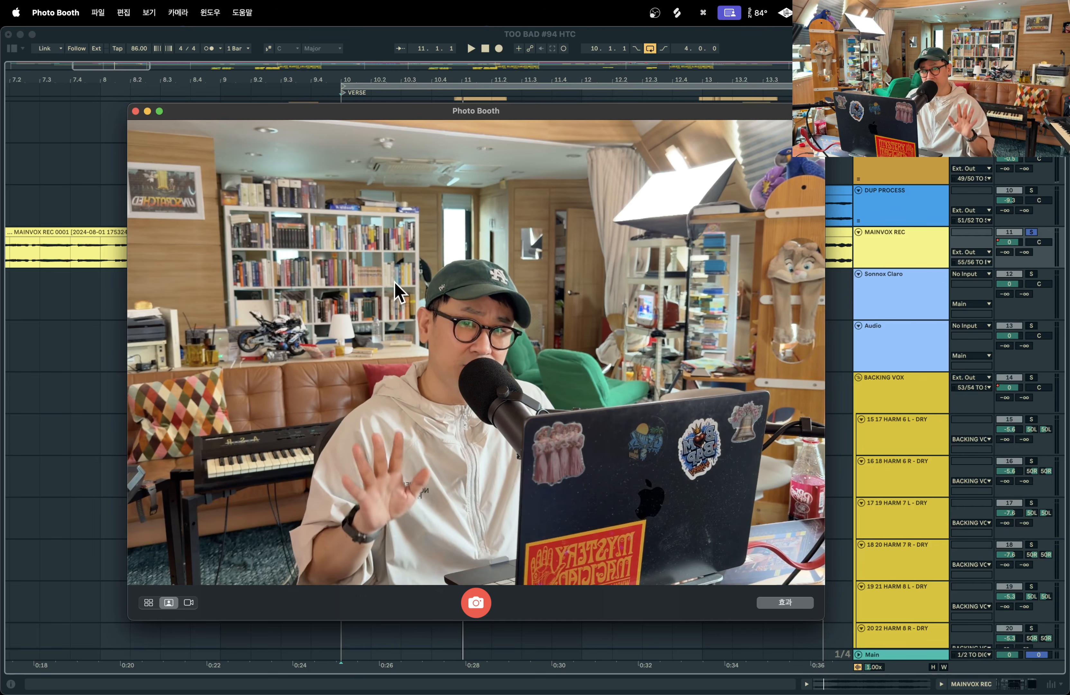
click(83, 354)
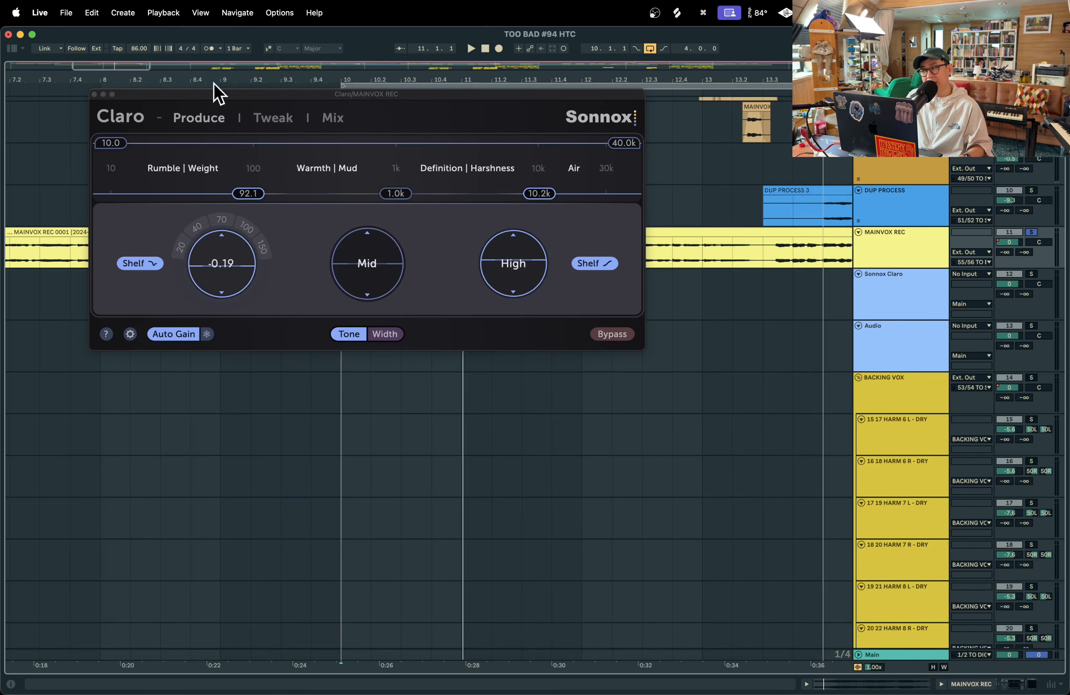
drag(427, 94, 480, 198)
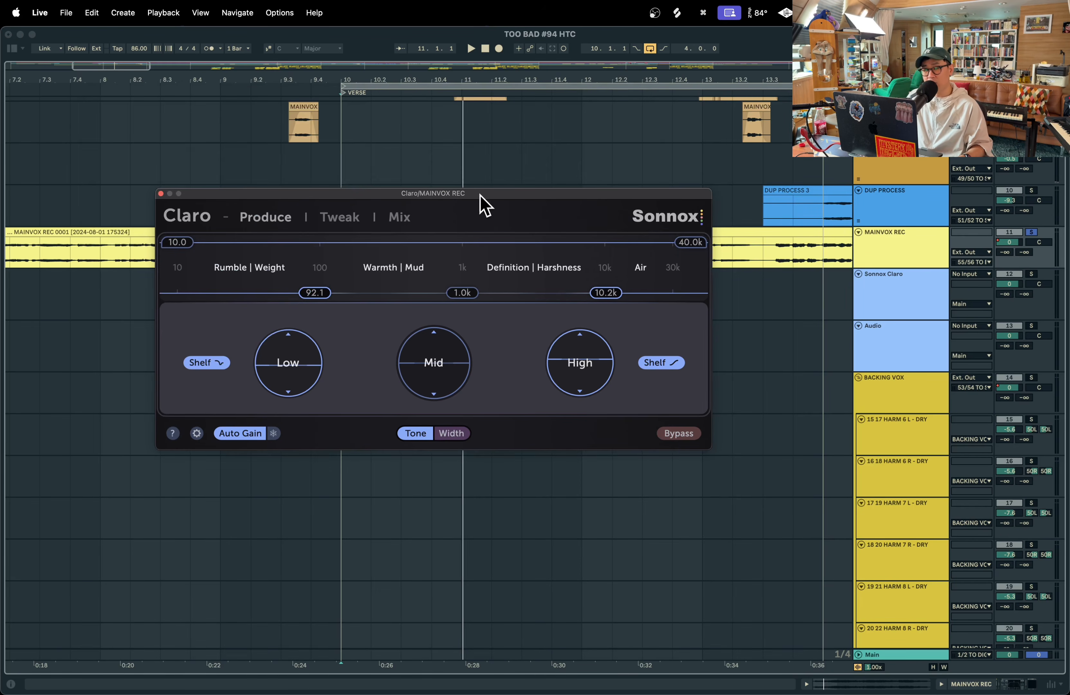
- Switch to Safari and review the price and promotion details on the Sonnox Claro product page at gearlounge.com
key(ctrl+Up)
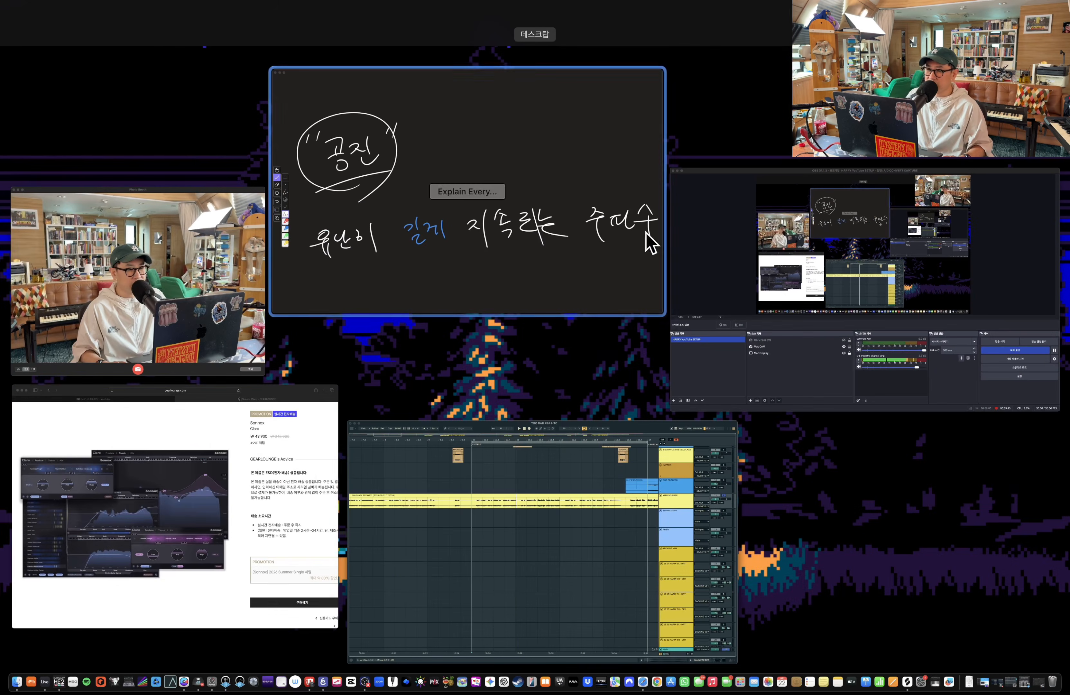
click(233, 494)
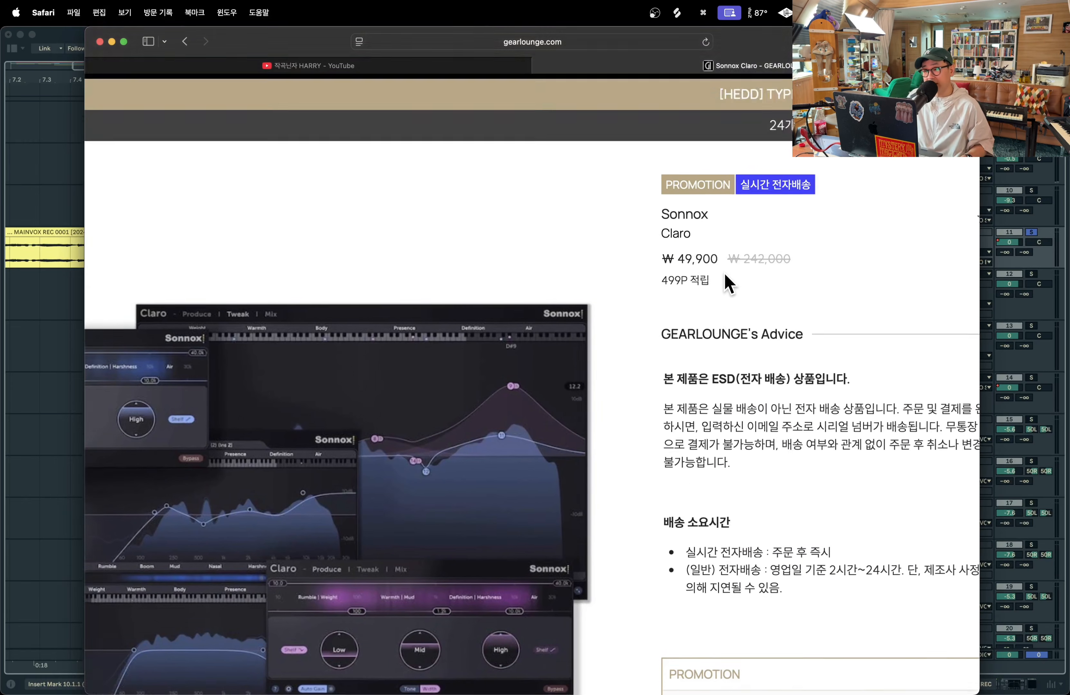
scroll(640, 244, down, 3)
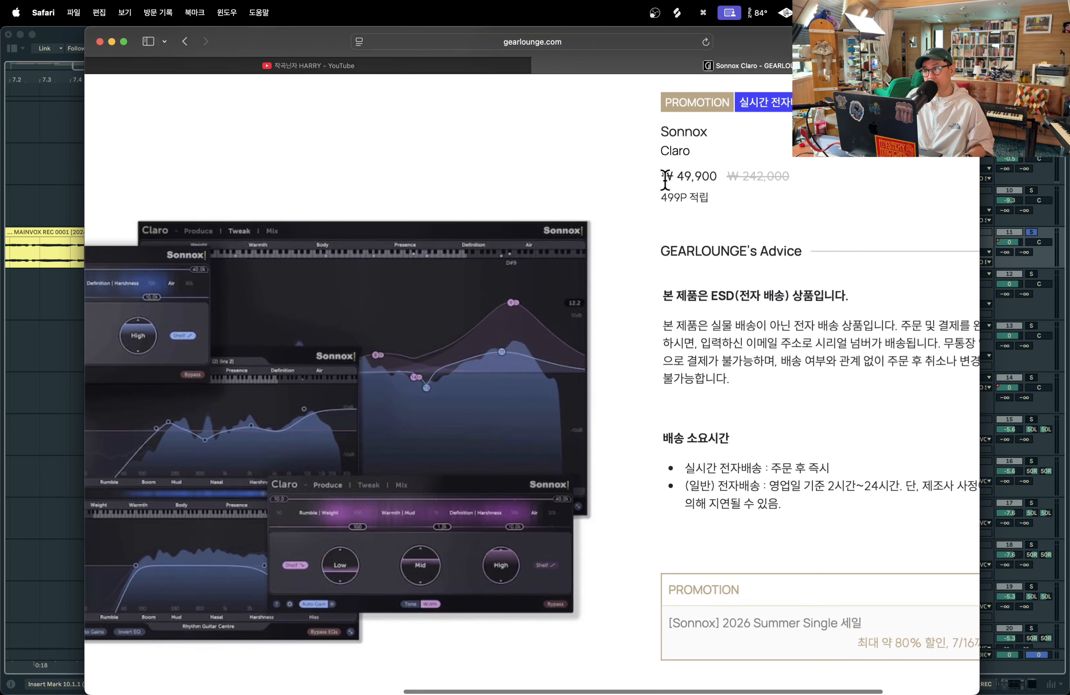
drag(668, 180, 790, 172)
click(841, 193)
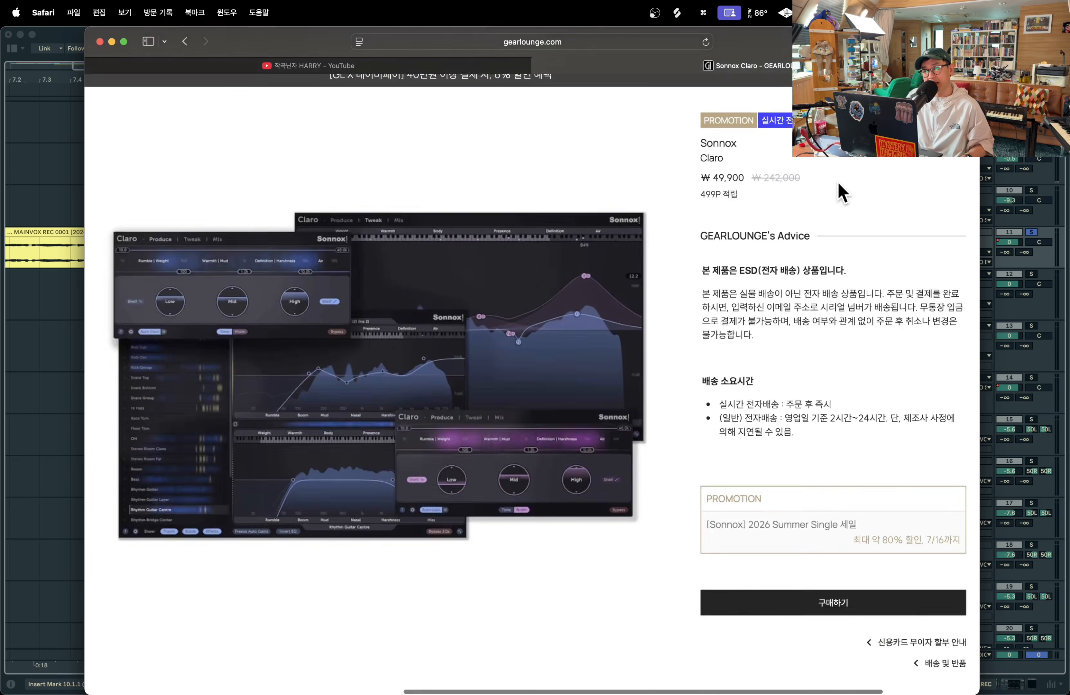
scroll(830, 207, down, 6)
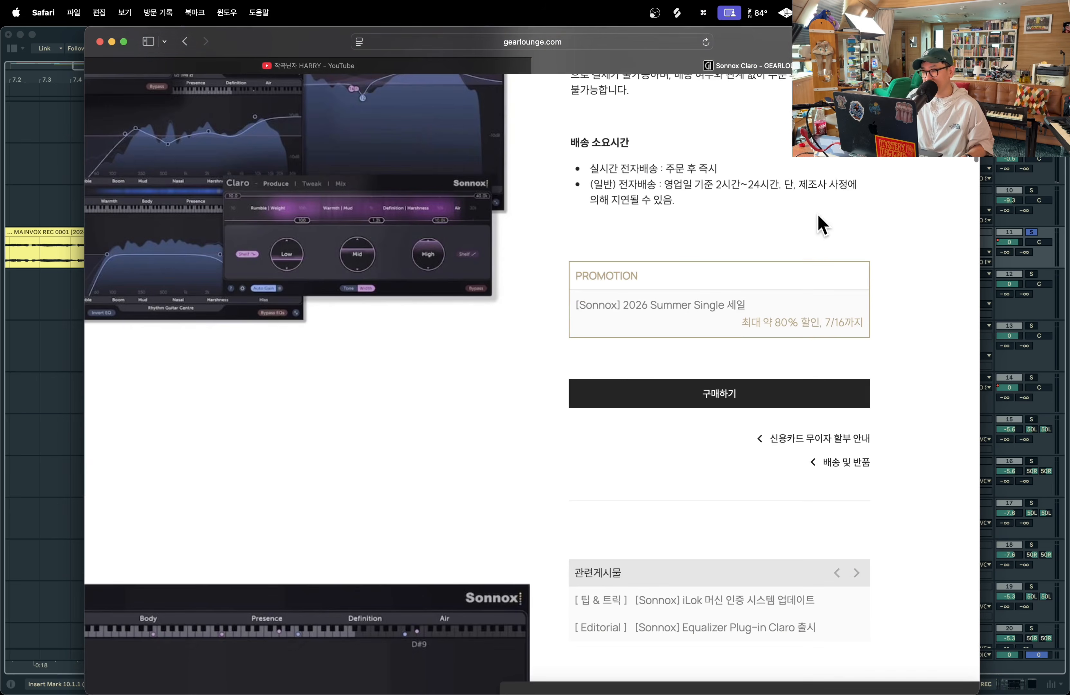
scroll(805, 323, up, 2)
scroll(805, 323, down, 5)
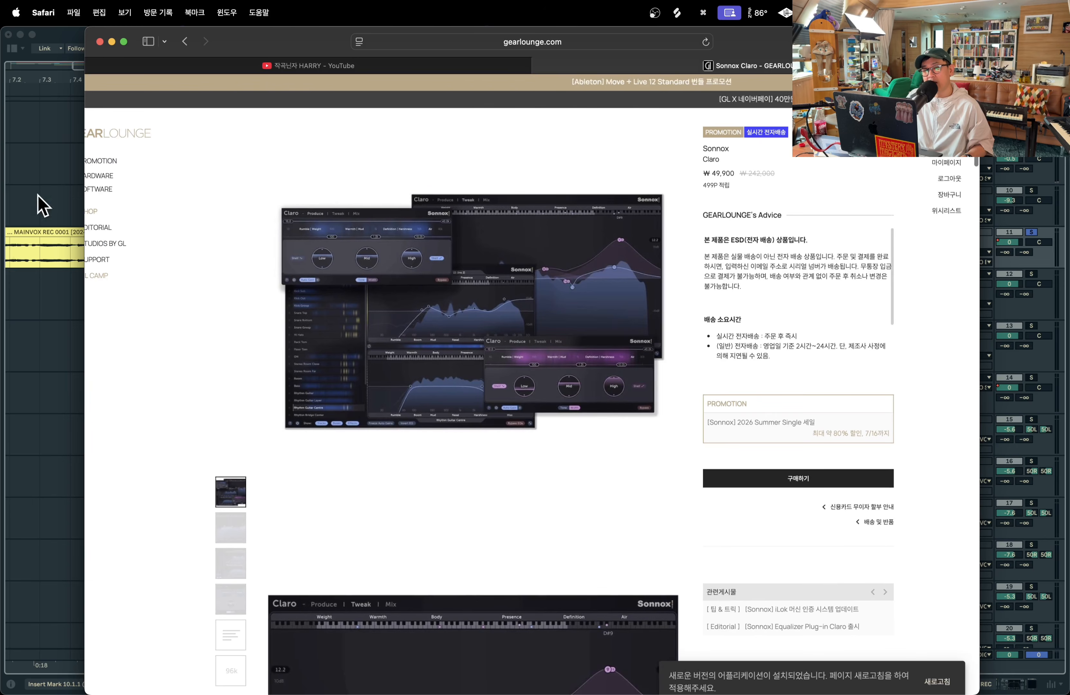
- Go back to Ableton Live, reposition Claro, and show its Tweak view followed by its Produce view
click(25, 338)
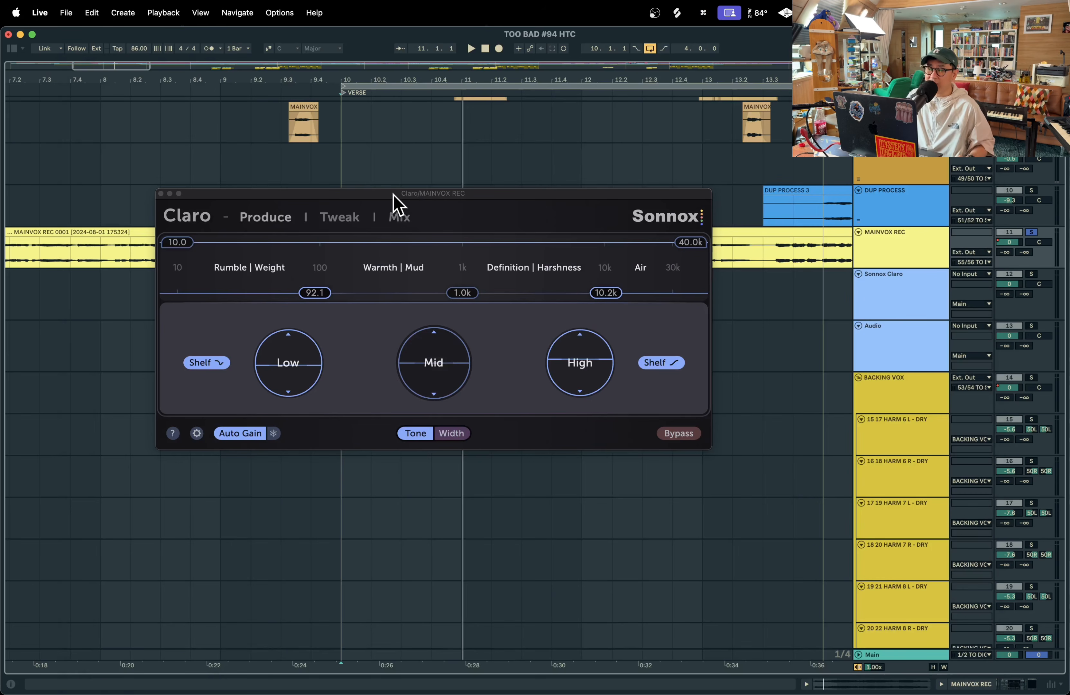
drag(393, 203, 415, 250)
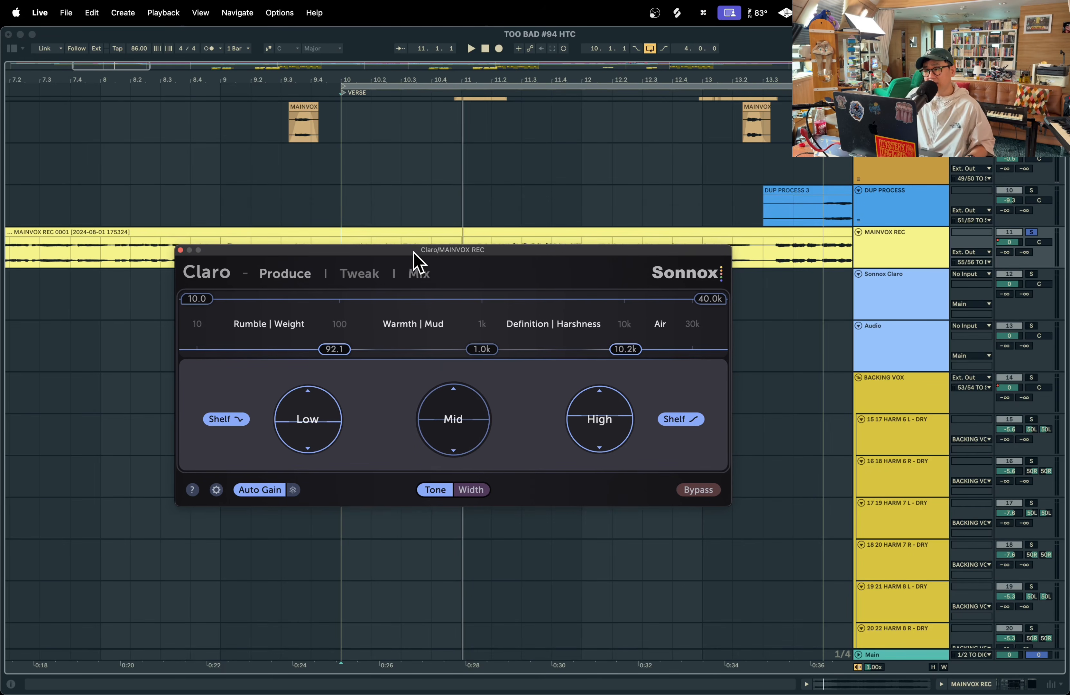
click(361, 273)
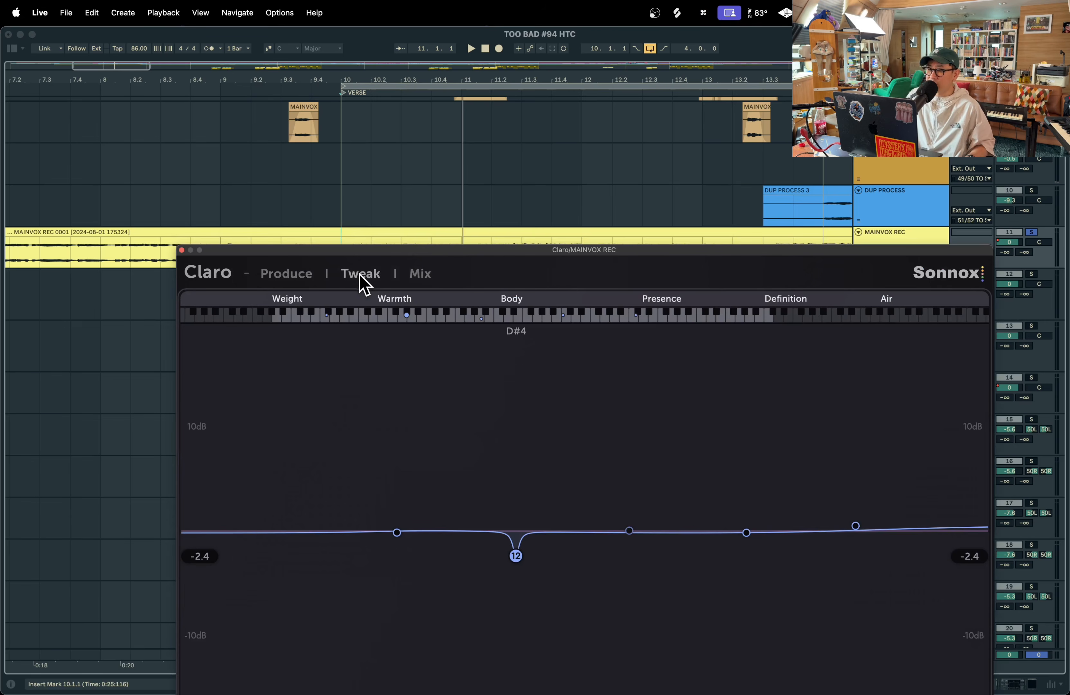
drag(468, 252, 402, 165)
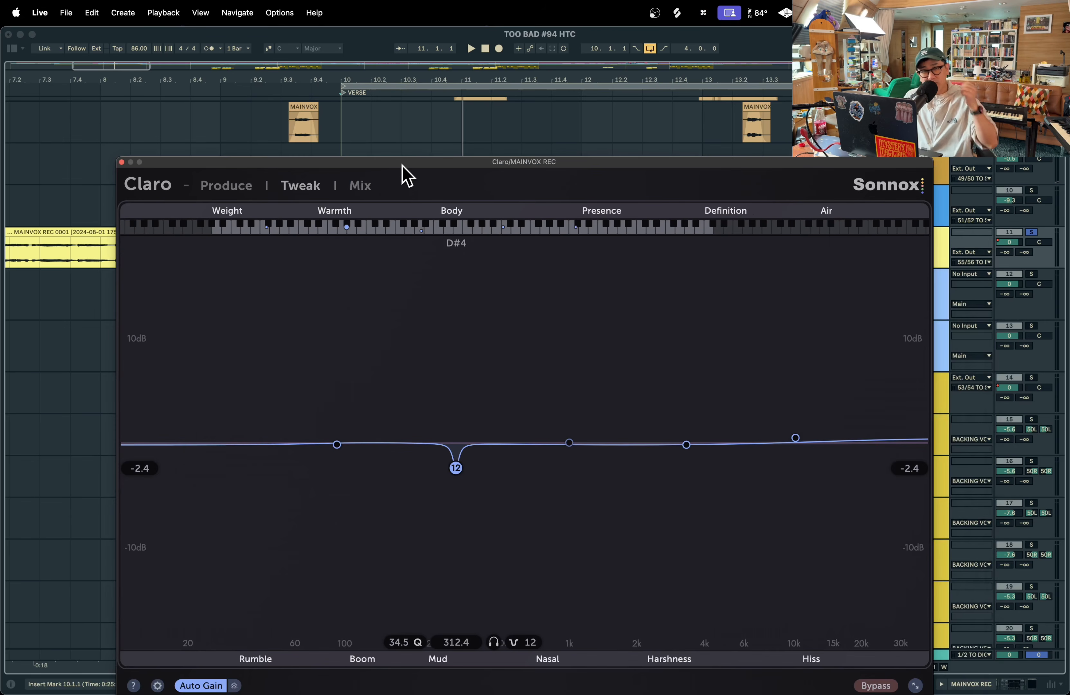
click(226, 185)
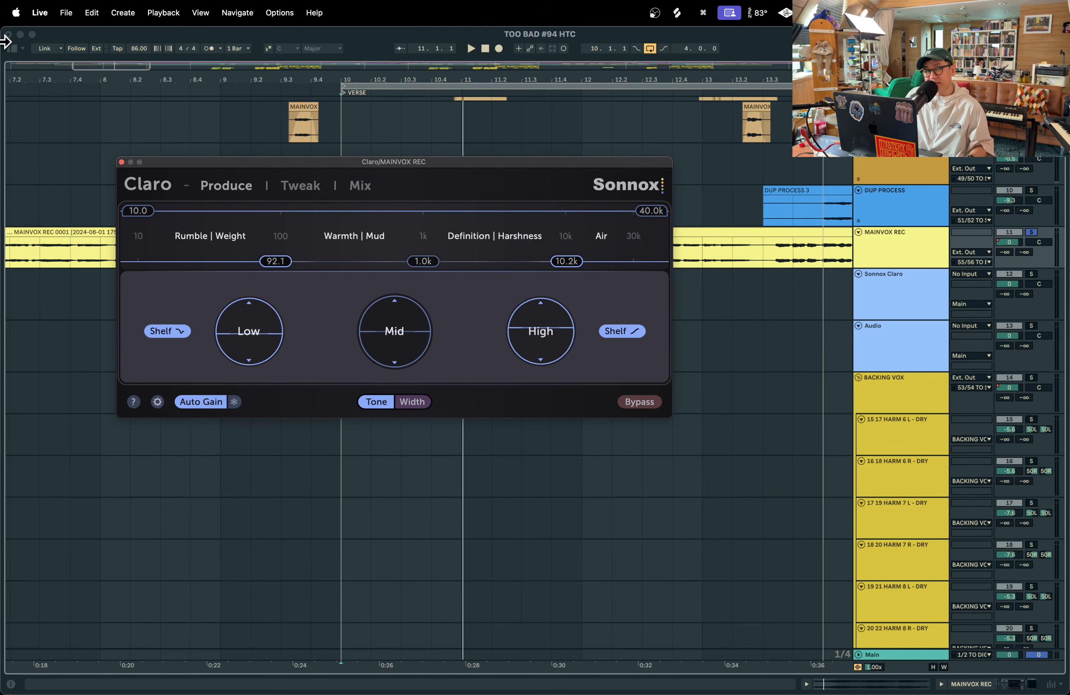
- Show Live's browser with the Equalizer collection, move the Claro window clear of it, and add another Claro to the MAINVOX REC track
click(12, 48)
click(147, 137)
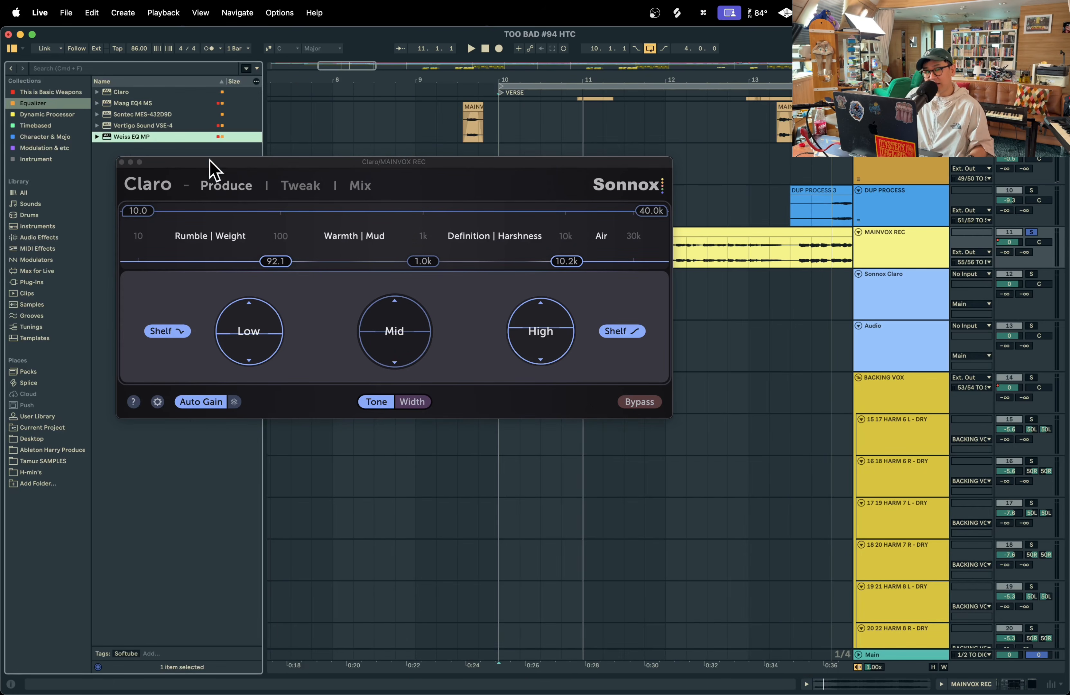
click(232, 162)
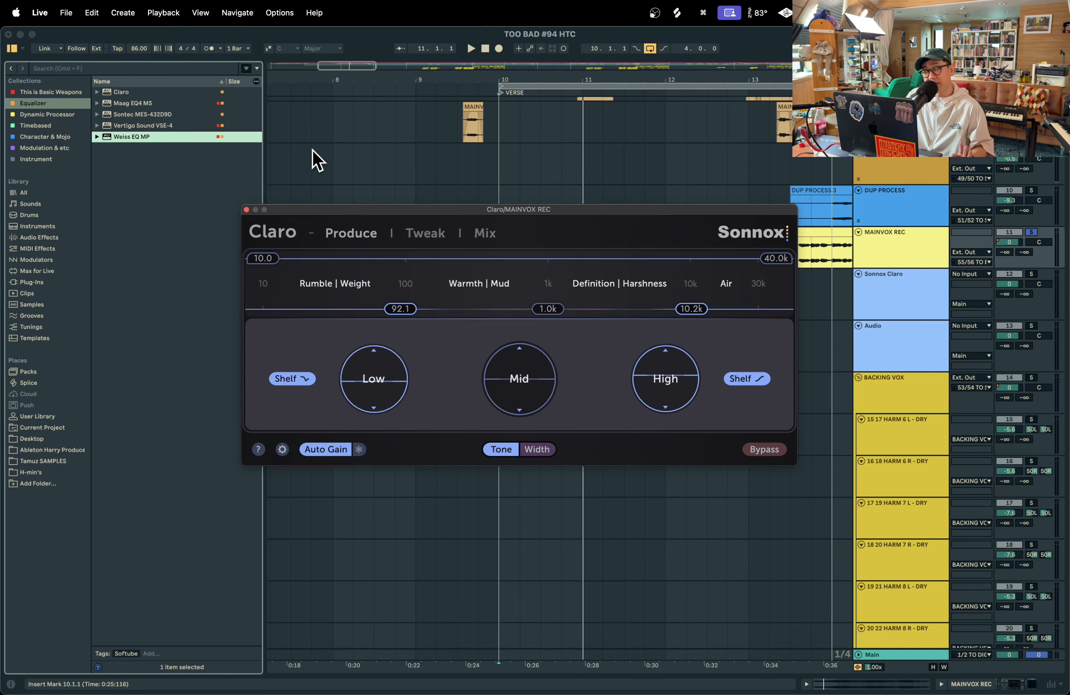
drag(413, 211, 423, 218)
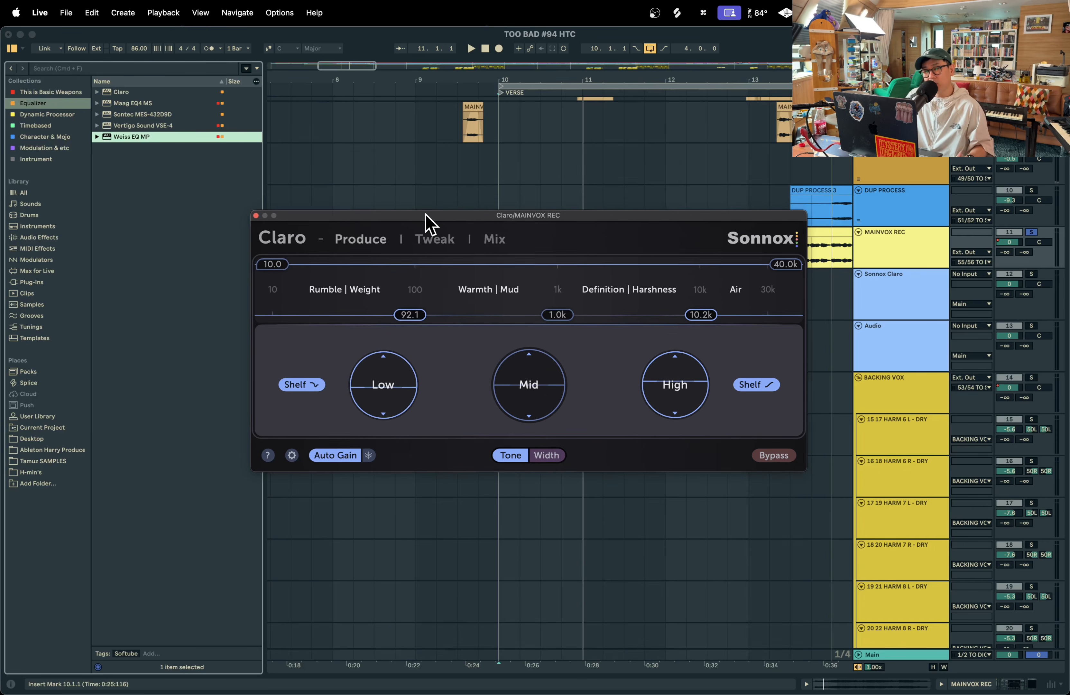
click(159, 93)
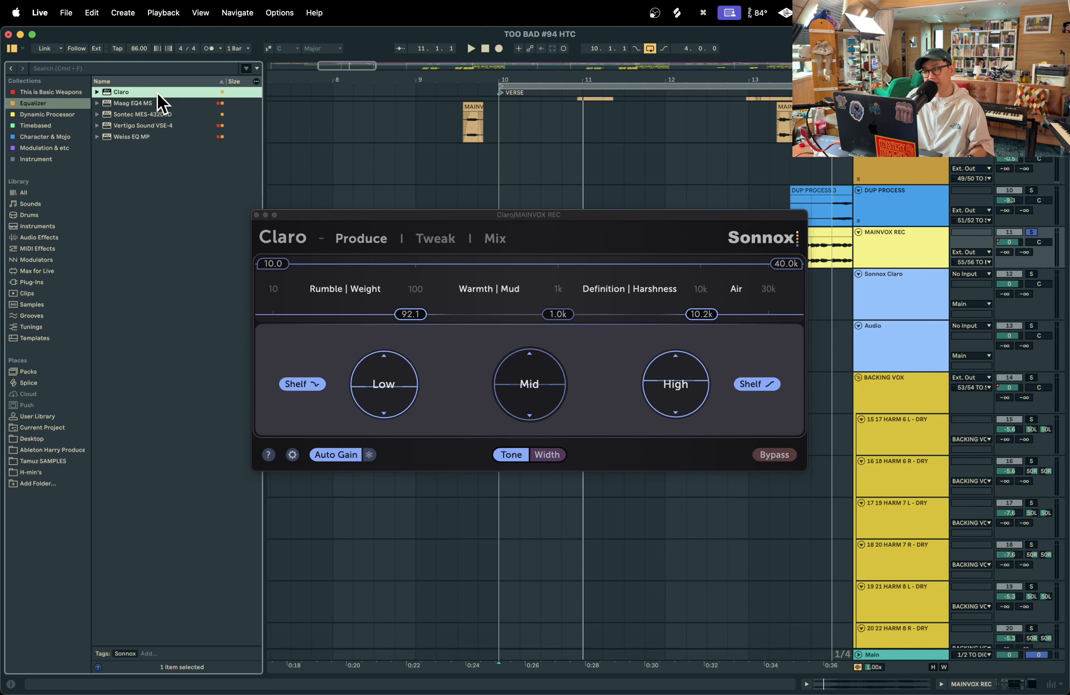
double_click(121, 93)
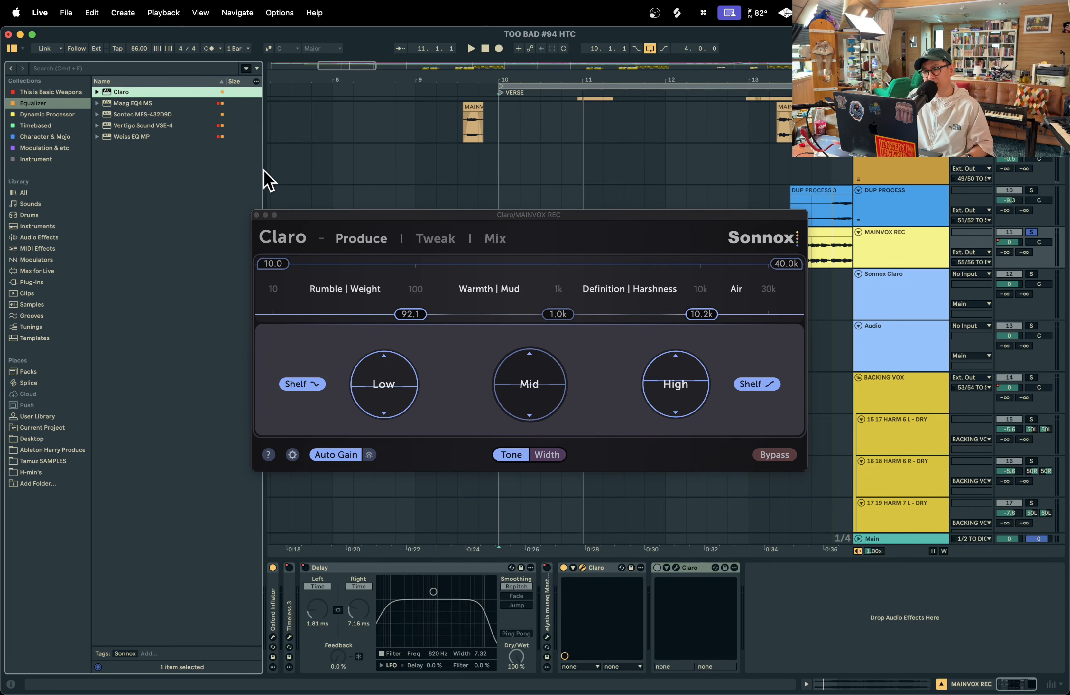
- Open the second Claro on MAINVOX REC in its Tweak view, reposition its window, and hide Live's browser
click(676, 567)
click(427, 246)
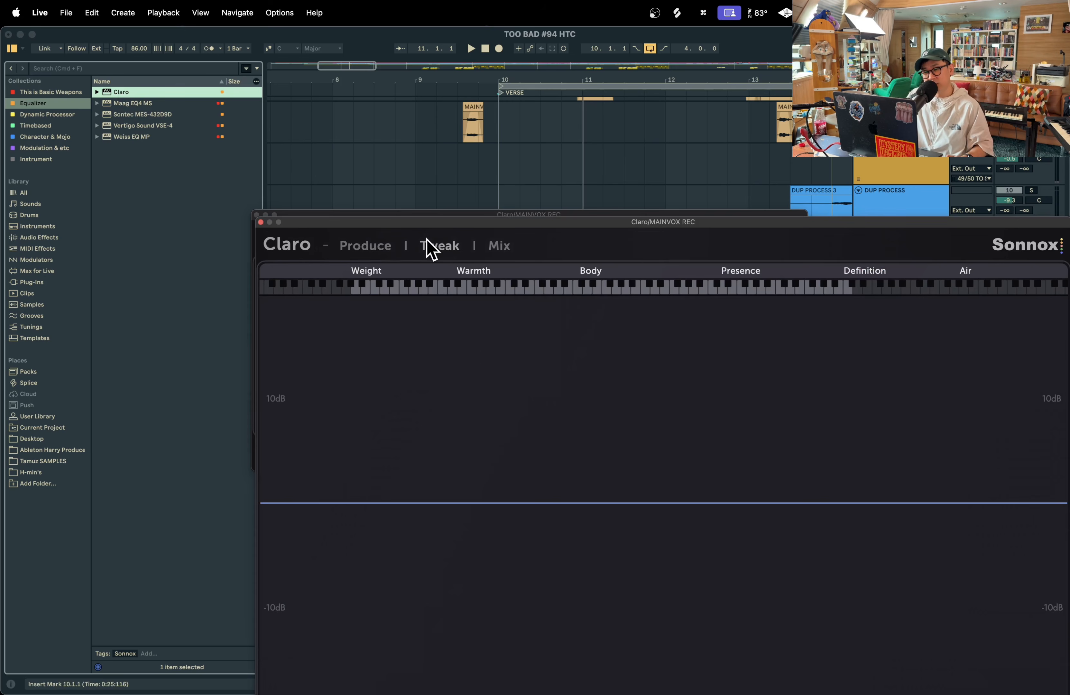
drag(522, 221, 357, 76)
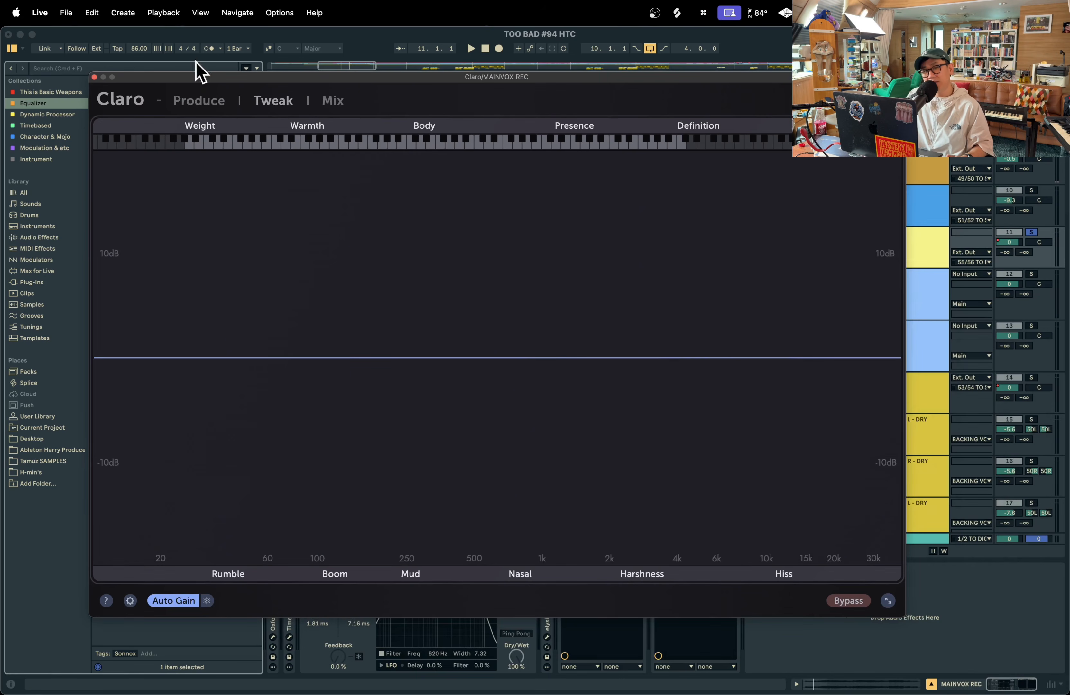
click(12, 48)
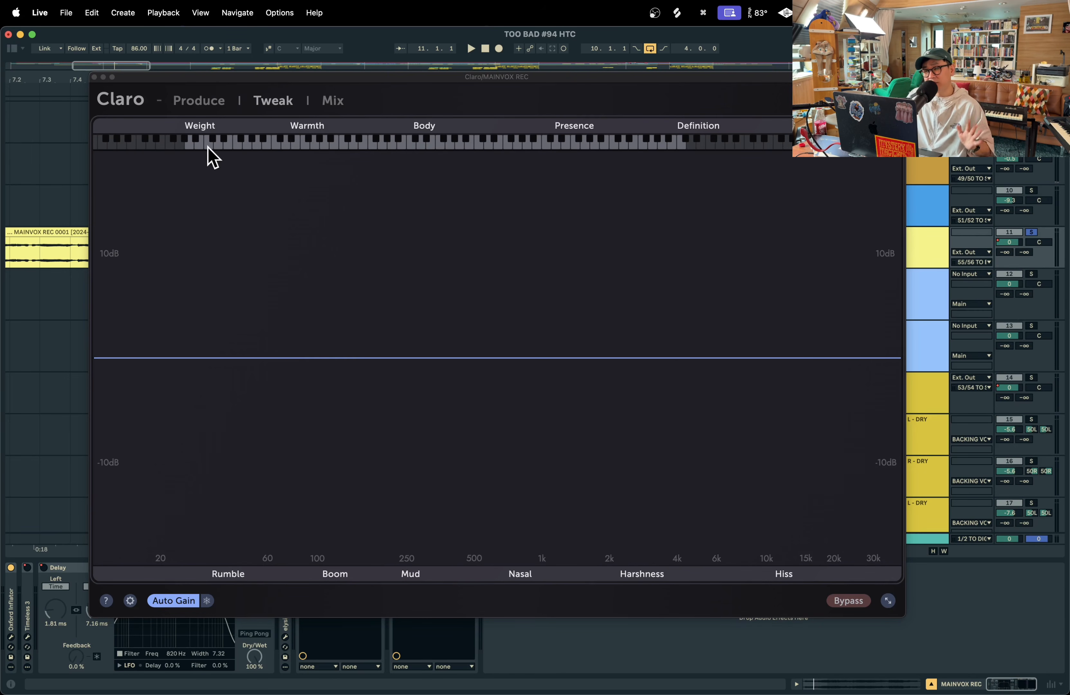
- Show the second Claro's Produce view, move its window over the first Claro's, and select the first Claro device in the chain
click(187, 103)
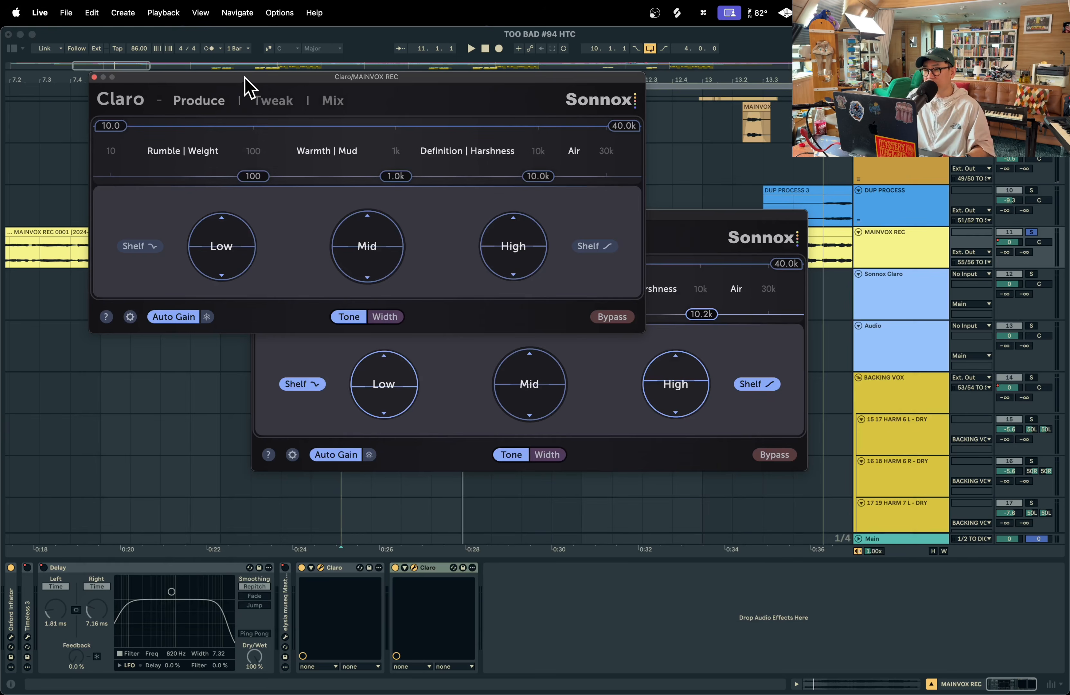
drag(244, 77, 373, 167)
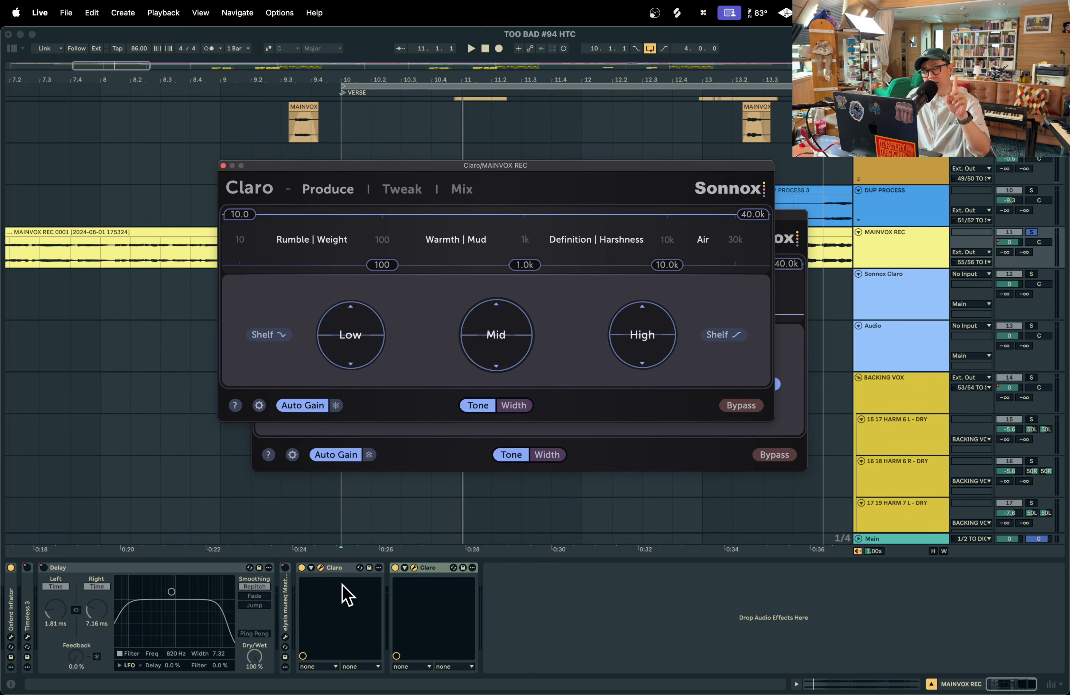
click(351, 579)
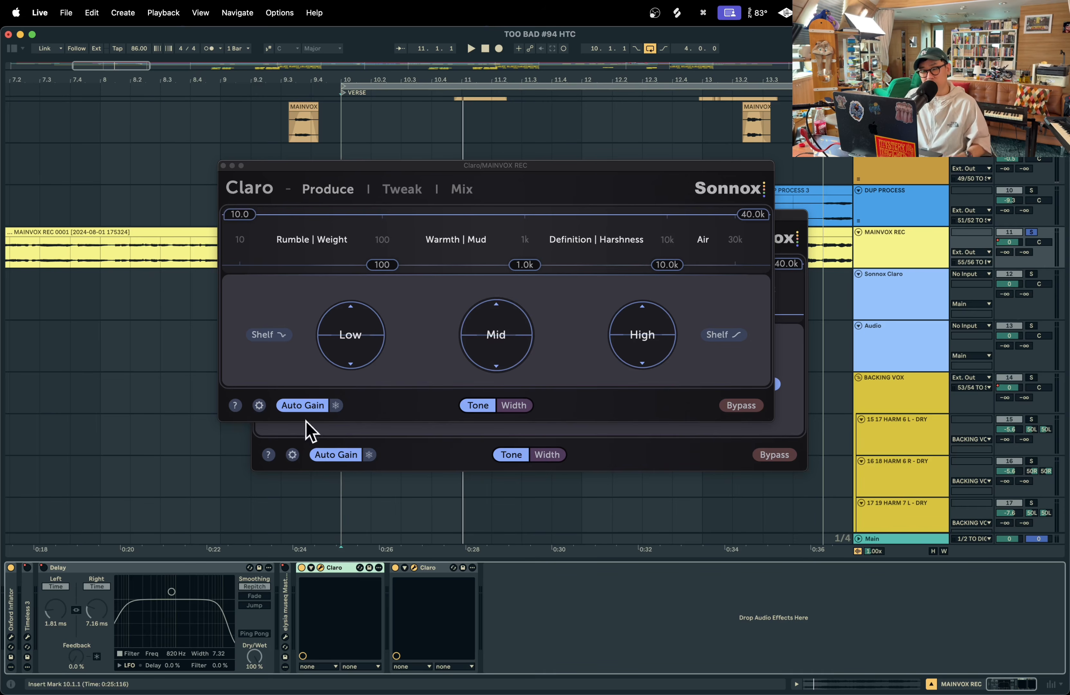
- Alternate between Photo Booth and the handwritten resonance note in Explain Everything, finishing on the note
key(ctrl+Up)
click(143, 311)
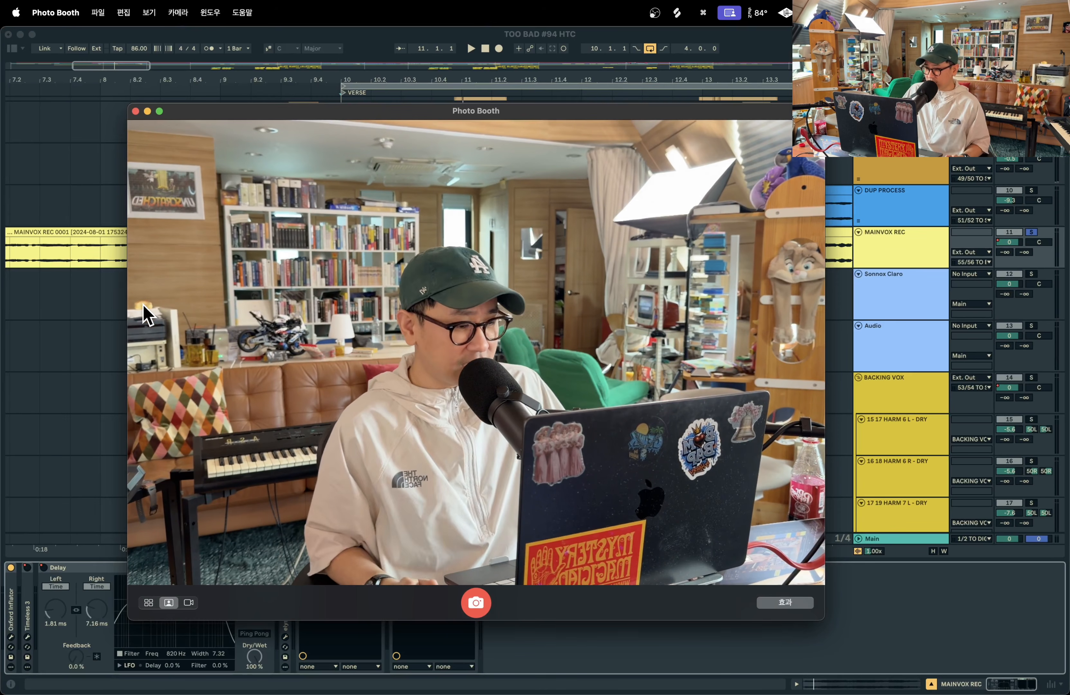
key(ctrl+Up)
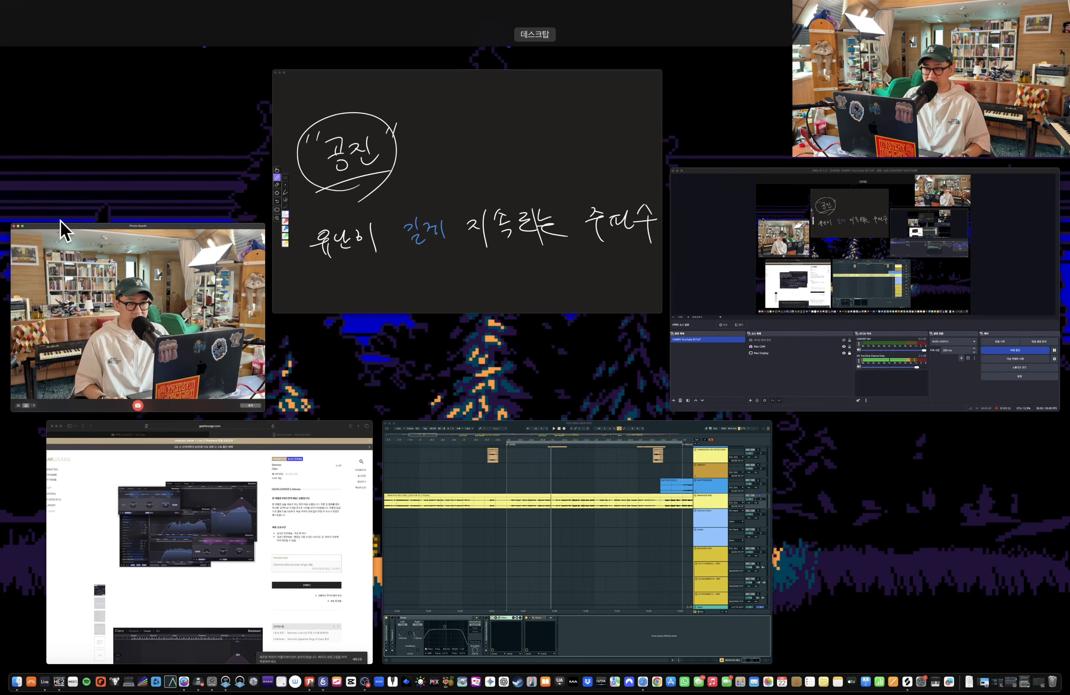
click(526, 306)
key(ctrl+Up)
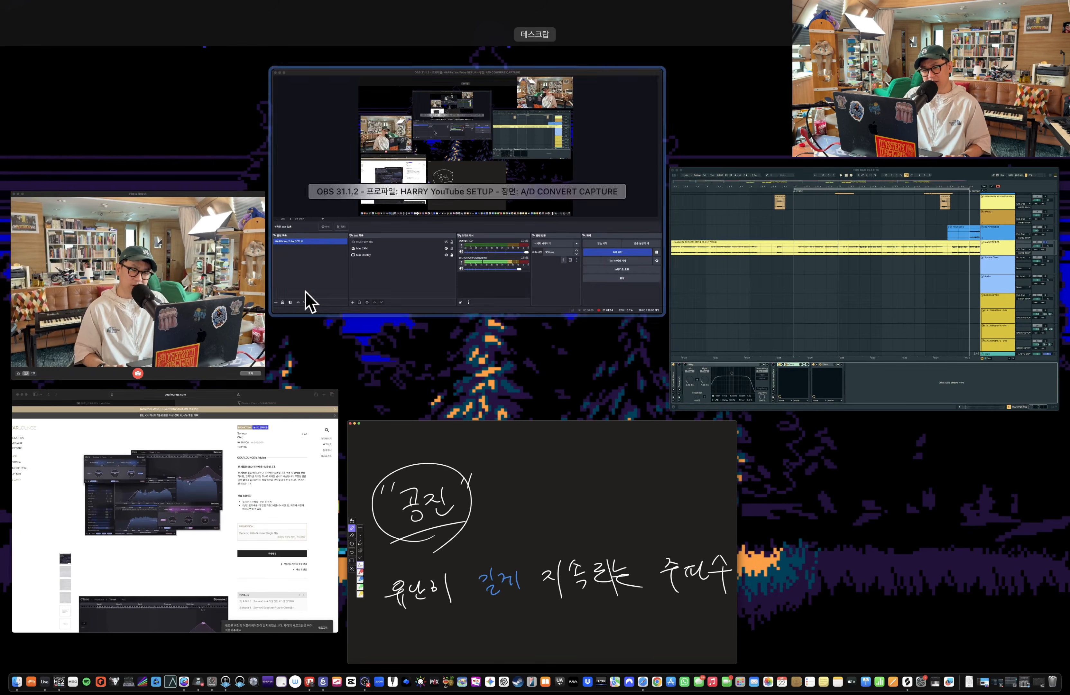
click(231, 296)
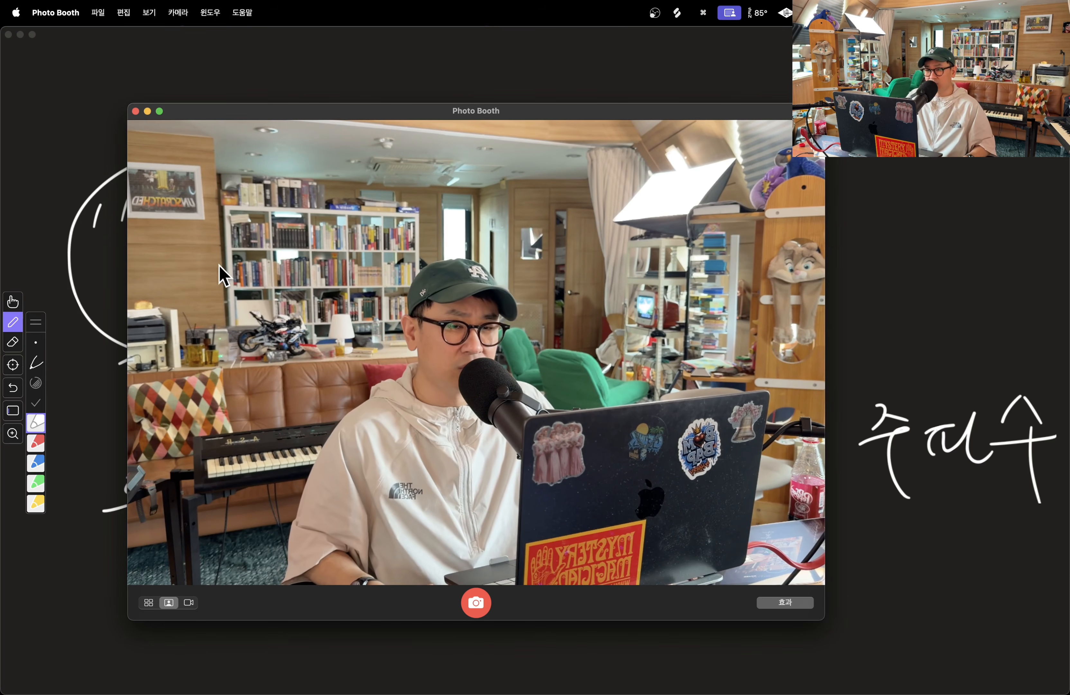
click(107, 222)
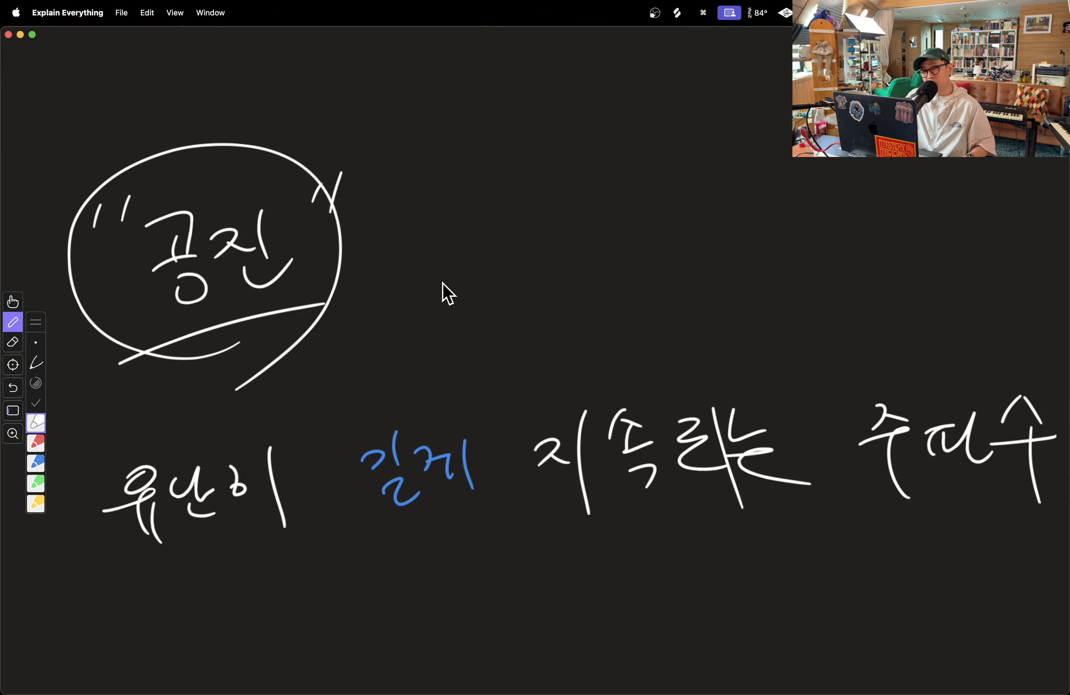
- Switch to Photo Booth, check the running recording in OBS, return to Photo Booth, and bring up the overview of open windows
key(ctrl+Up)
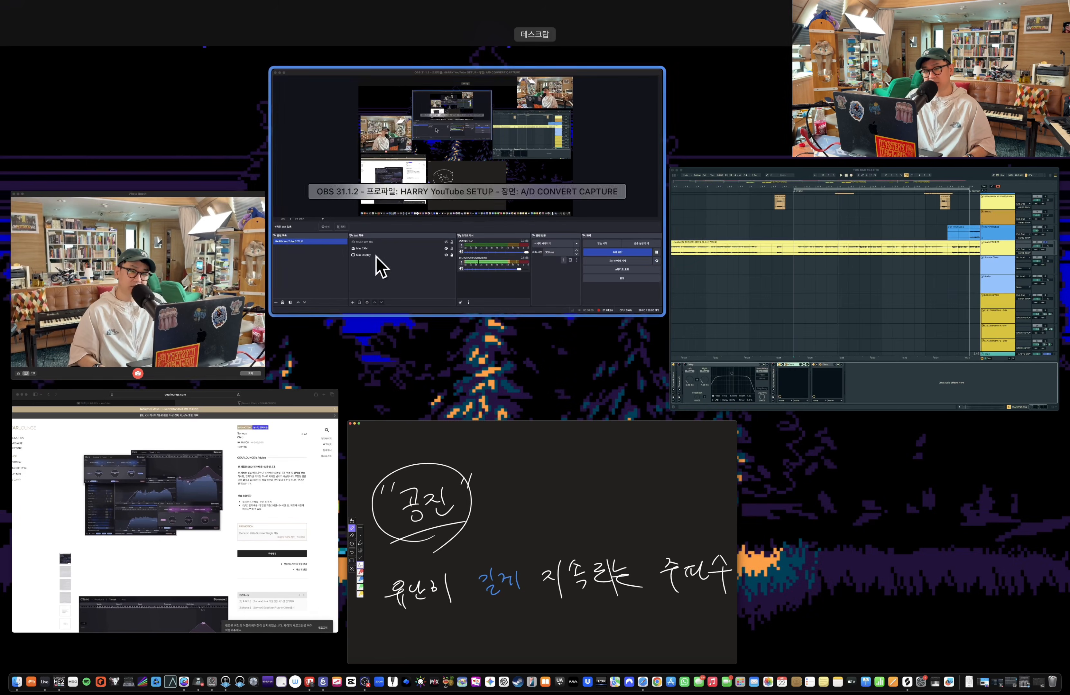
click(222, 326)
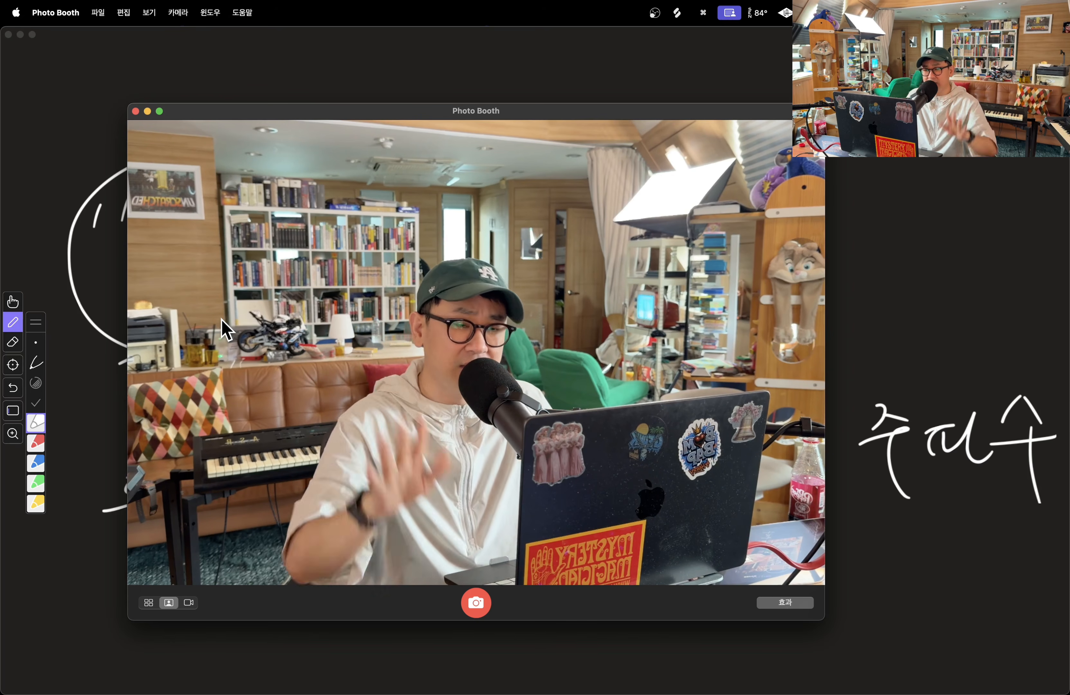
key(ctrl+Up)
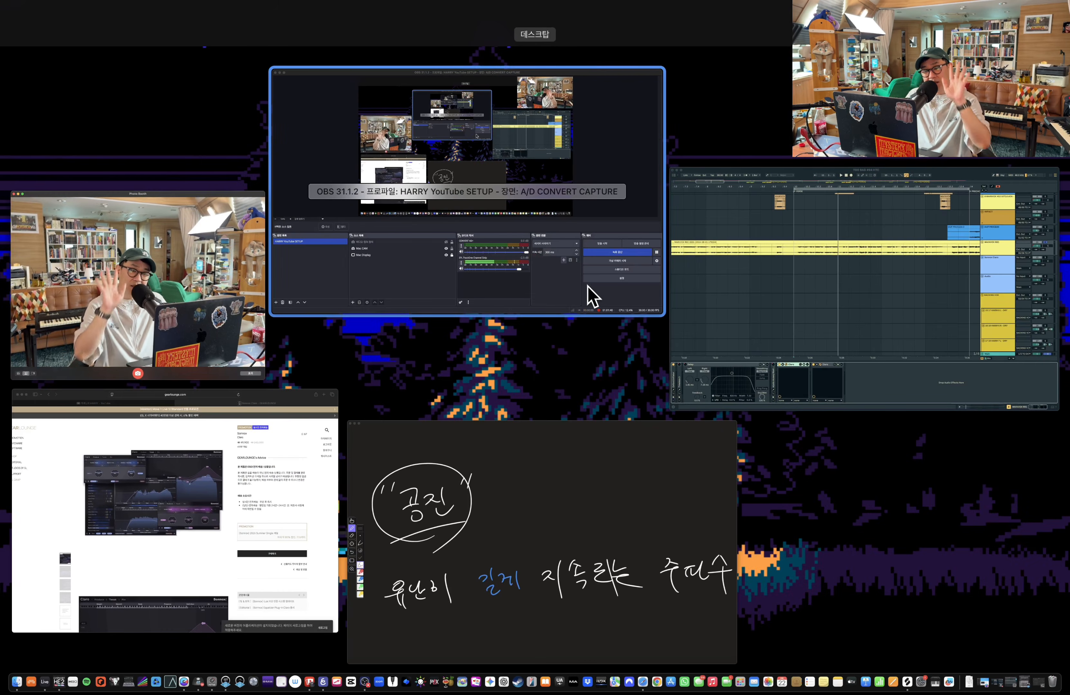
click(564, 302)
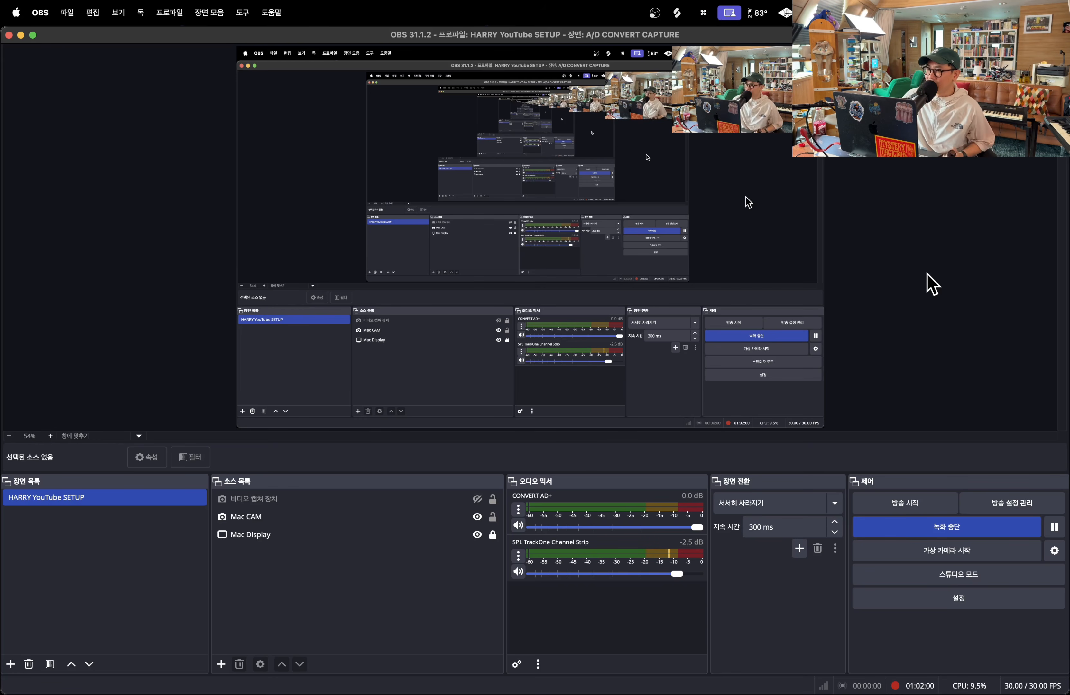
key(ctrl+Up)
click(168, 247)
key(ctrl+Up)
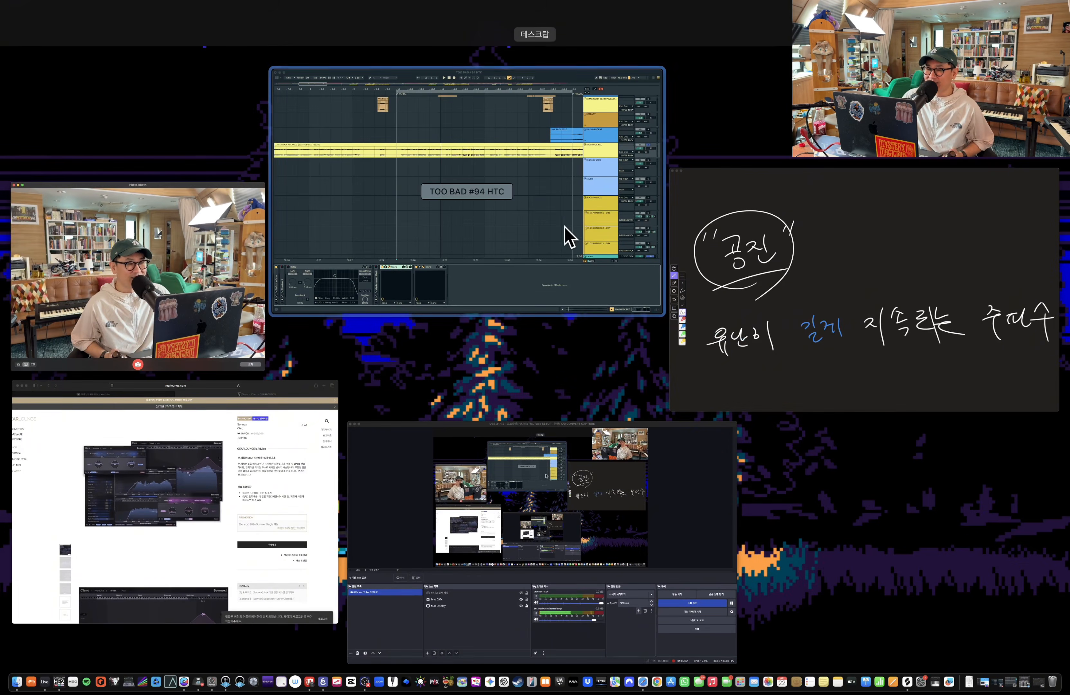